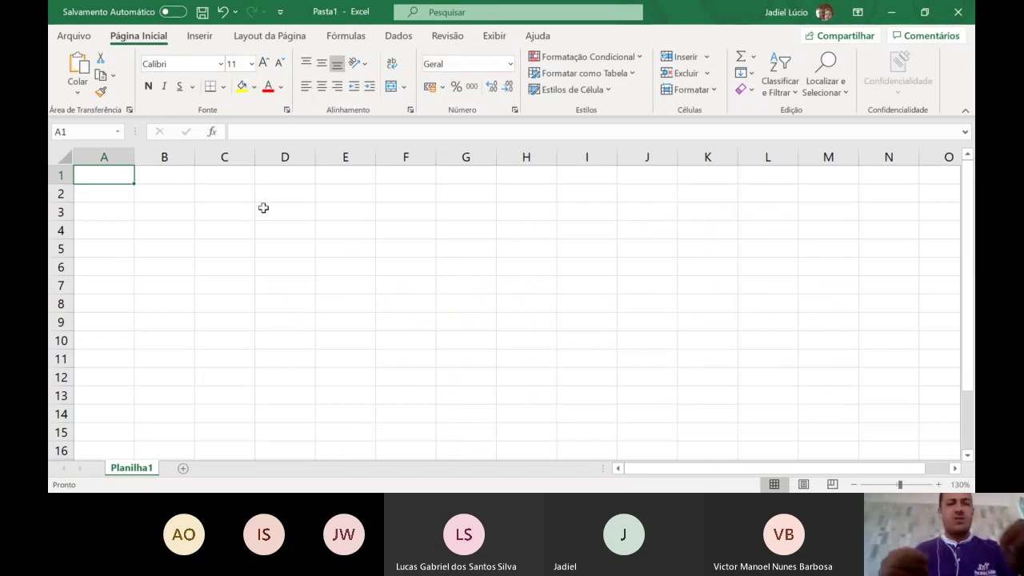
# Enter the numbers 45, 67, 23, 10, 78, 90 and 77 in cells A1 to A7
pyautogui.write('4')
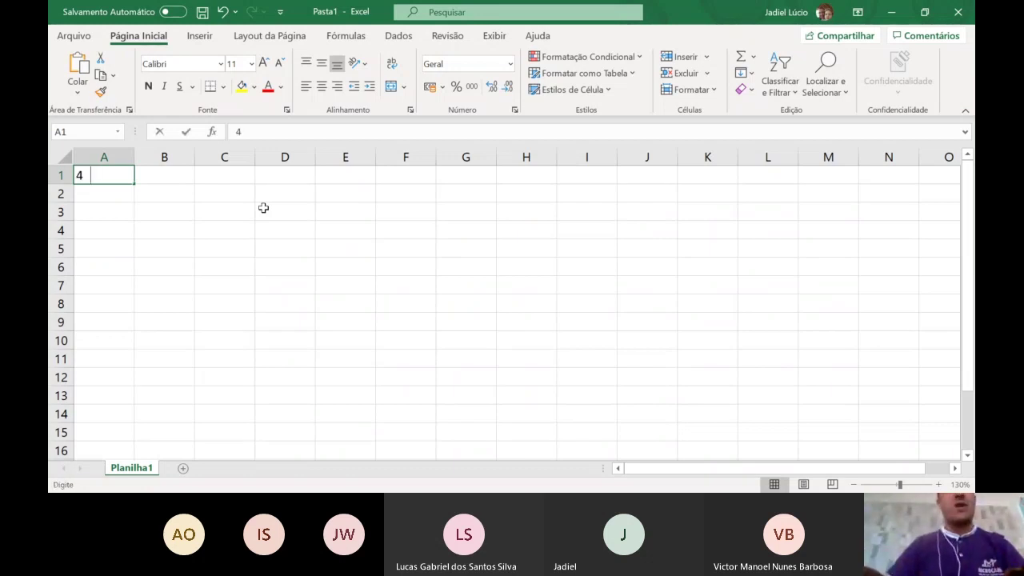
pyautogui.write('5')
pyautogui.press('Return')
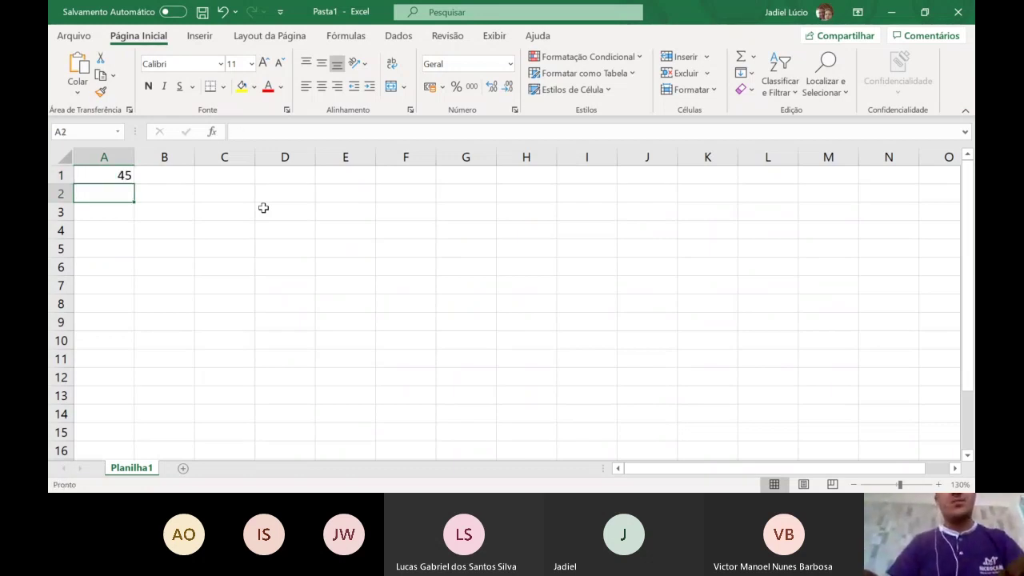
pyautogui.write('67')
pyautogui.press('Return')
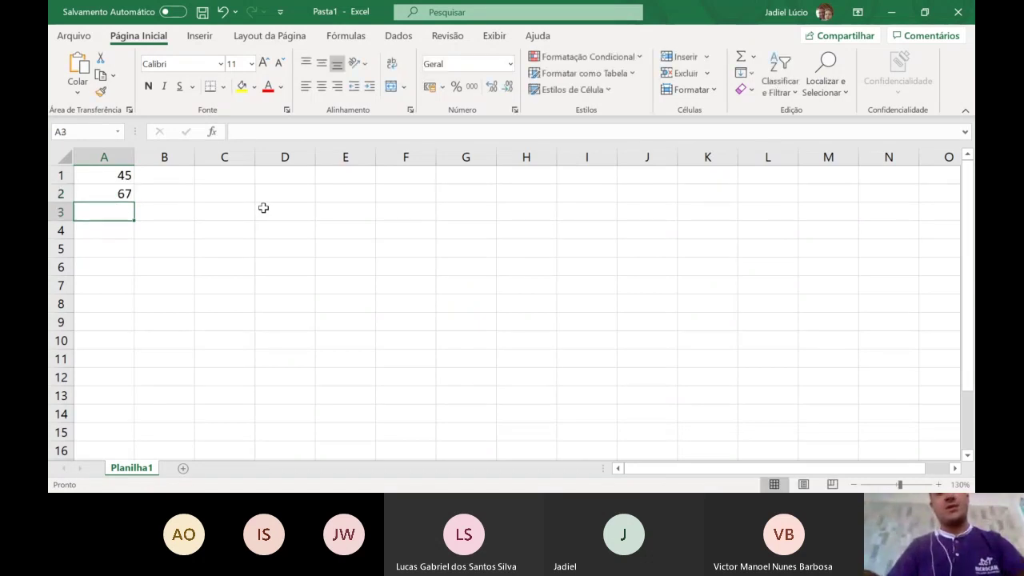
pyautogui.write('23')
pyautogui.press('Return')
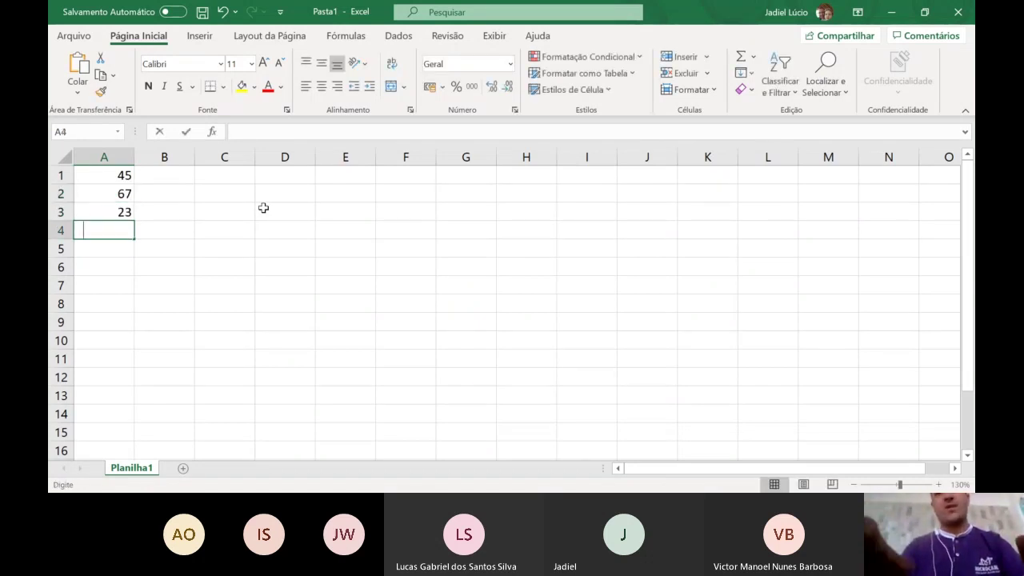
pyautogui.write('10')
pyautogui.press('Return')
pyautogui.write('78')
pyautogui.press('Return')
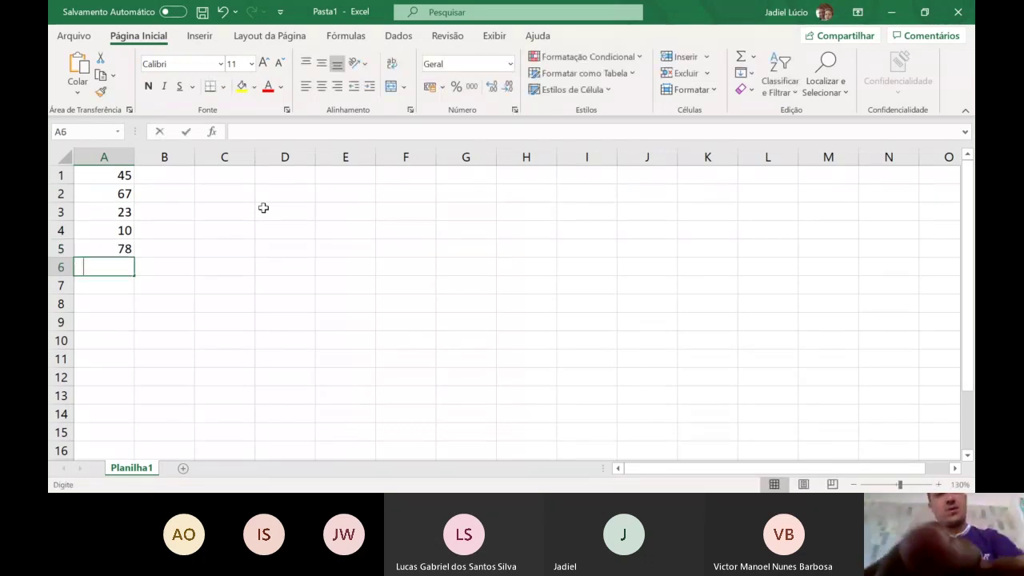
pyautogui.write('90')
pyautogui.press('Return')
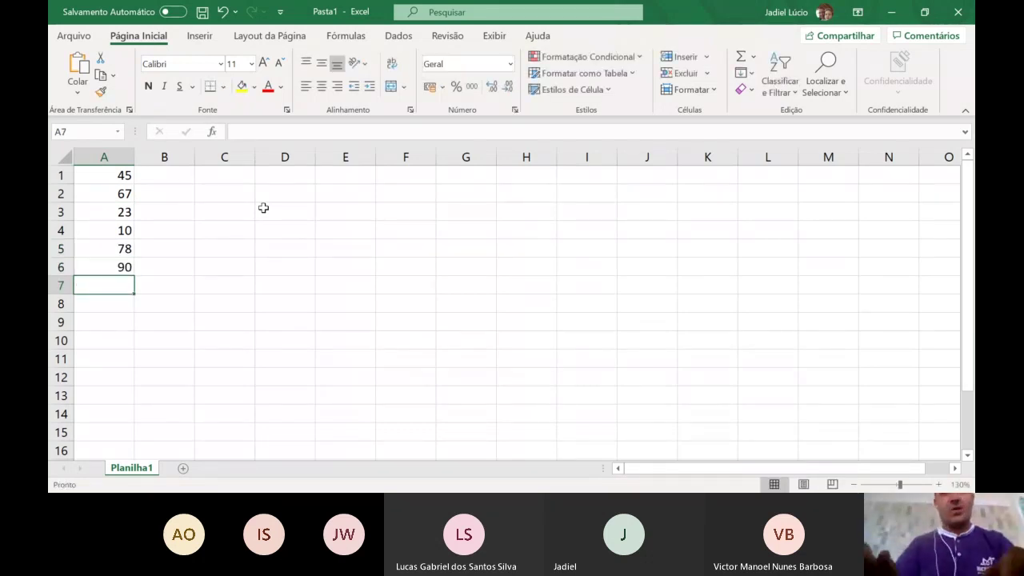
pyautogui.write('78')
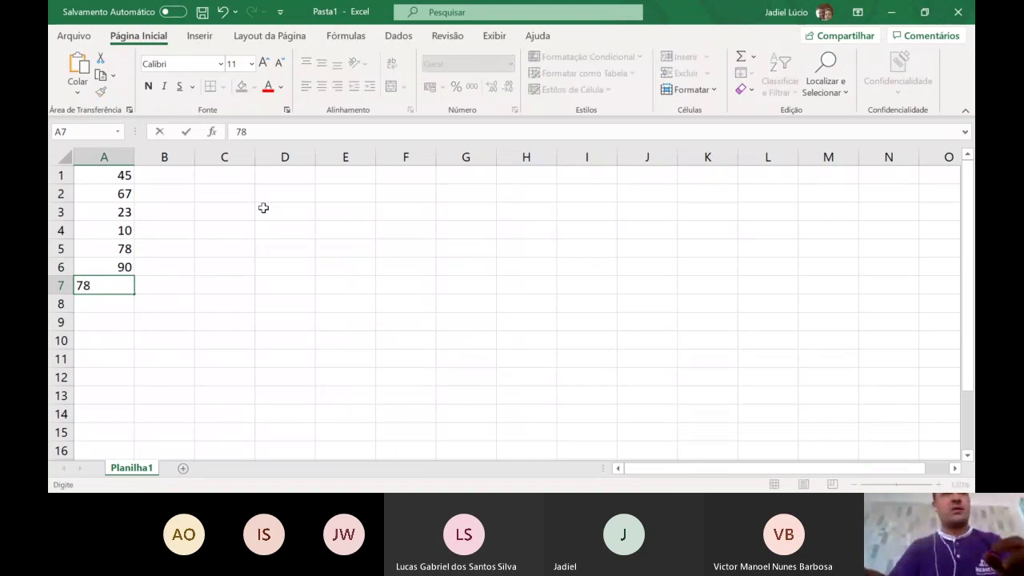
pyautogui.press('Left')
pyautogui.write('7')
pyautogui.press('Return')
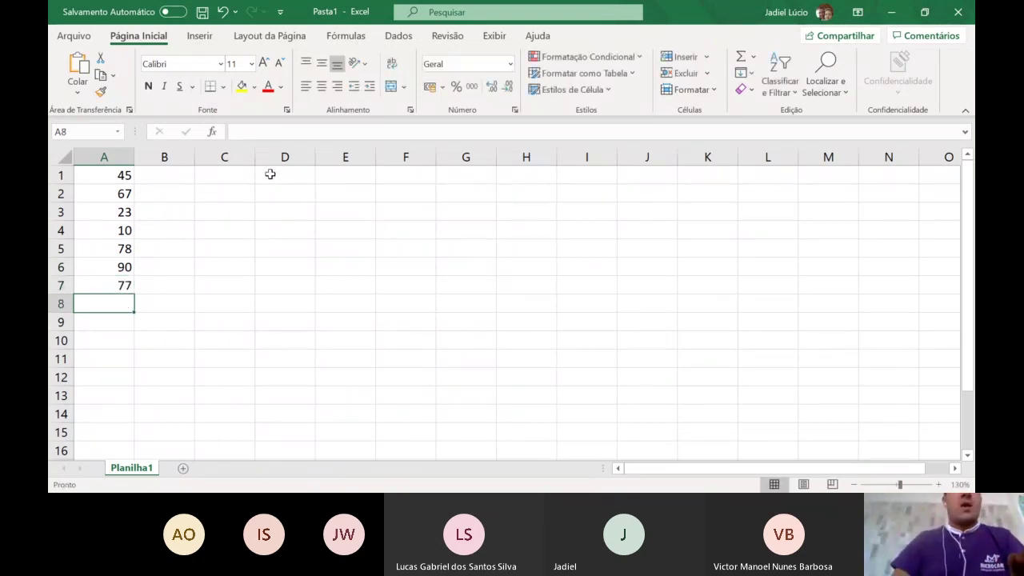
# Enter the heading "Conta valores maior que 40" in C1 and fit column C's width to the text
pyautogui.click(270, 174)
pyautogui.click(246, 193)
pyautogui.click(240, 176)
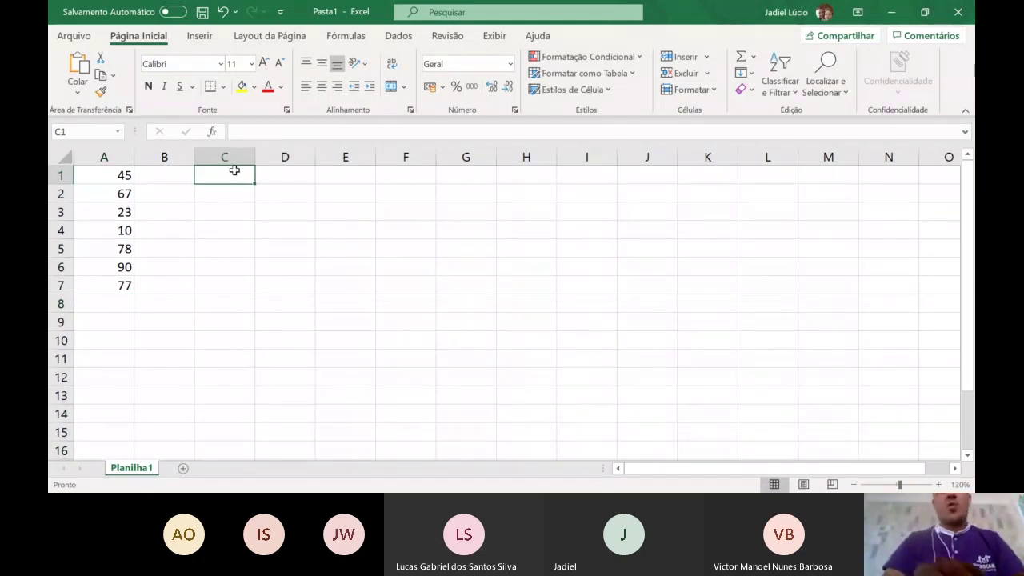
pyautogui.write('Cjontar')
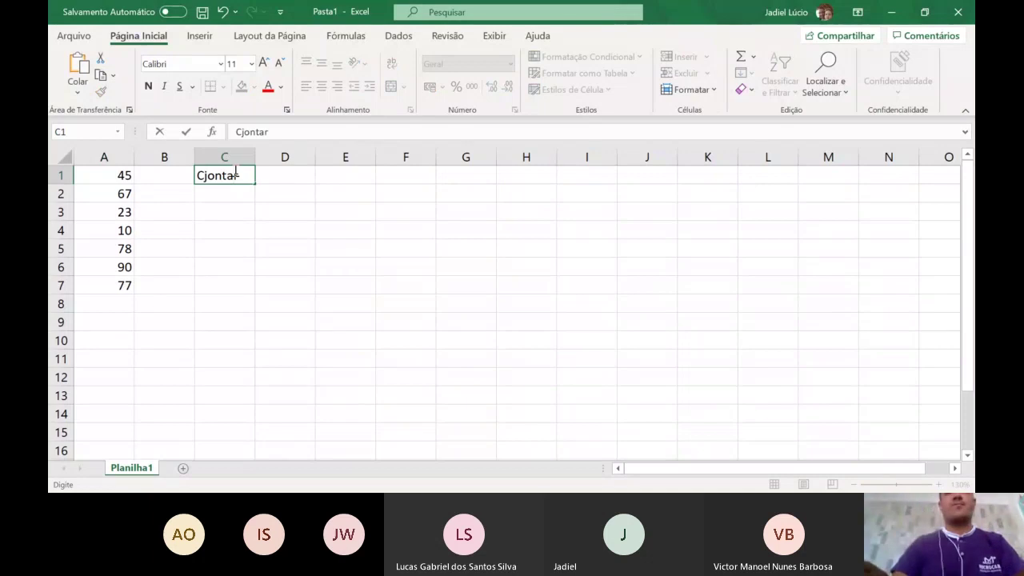
pyautogui.press('BackSpace')
pyautogui.press('BackSpace')
pyautogui.press('BackSpace')
pyautogui.press('BackSpace')
pyautogui.press('BackSpace')
pyautogui.press('BackSpace')
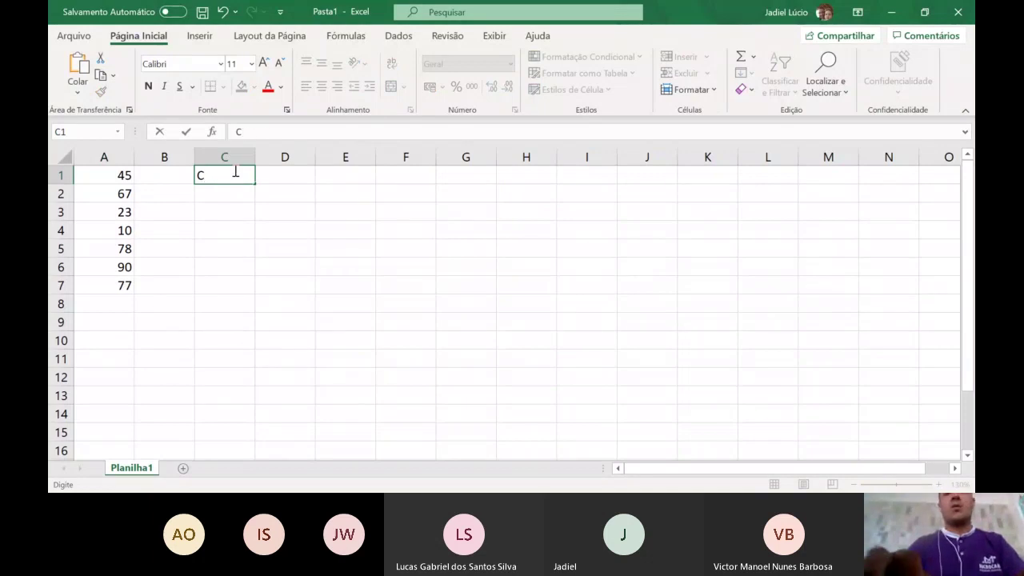
pyautogui.write('onta')
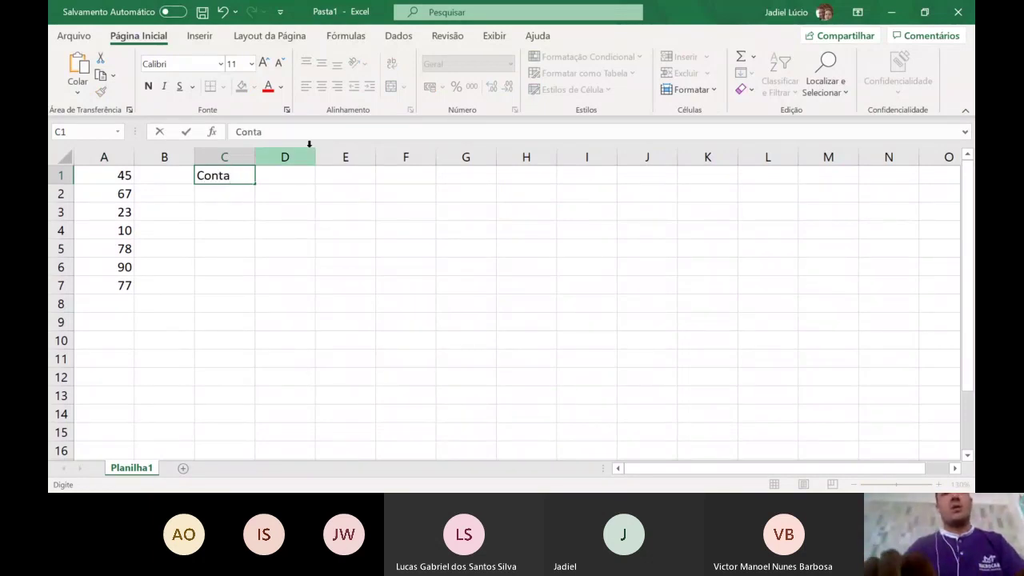
pyautogui.write(' valo')
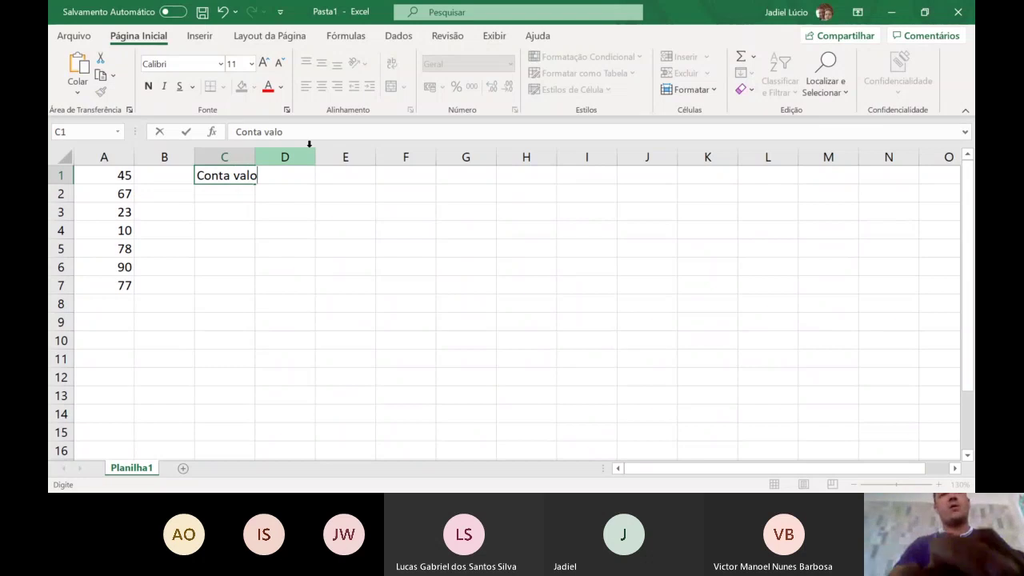
pyautogui.write('res maior')
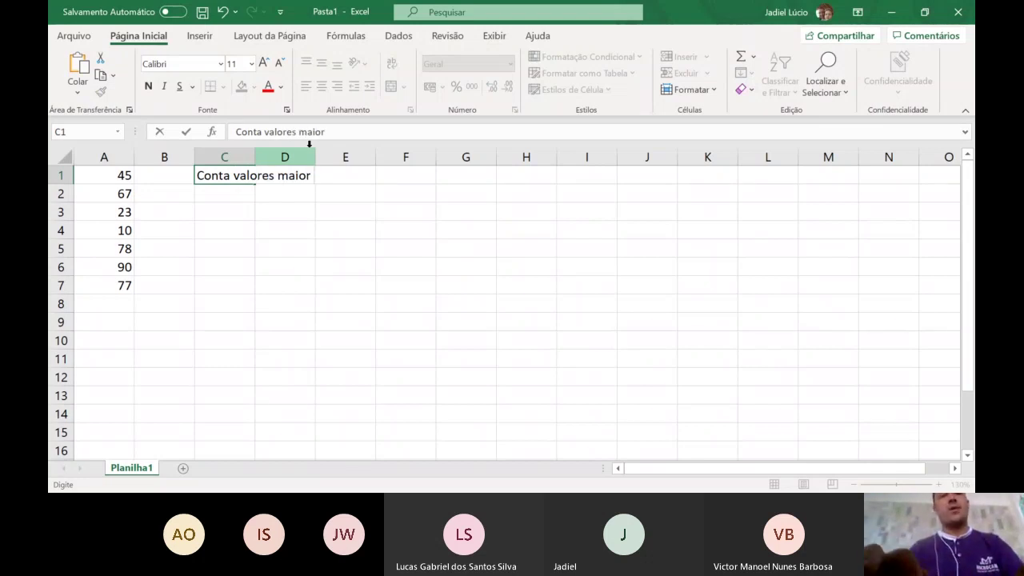
pyautogui.write(' que ')
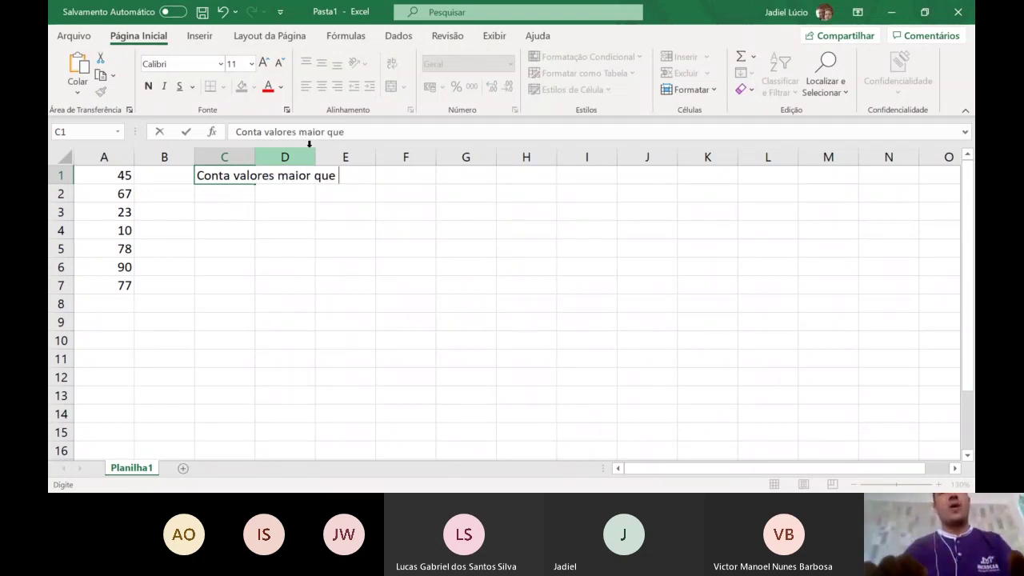
pyautogui.write('40')
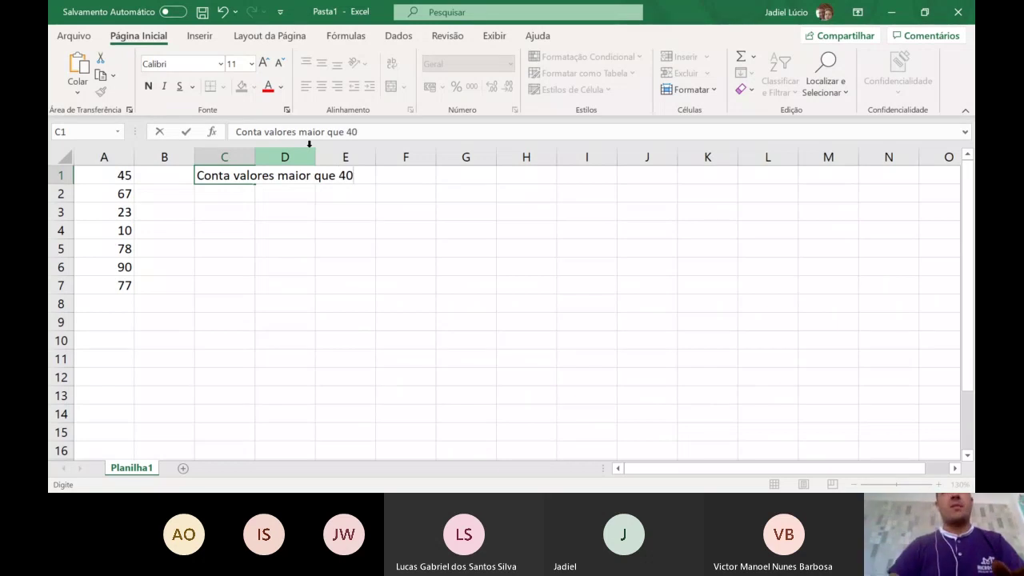
pyautogui.press('Return')
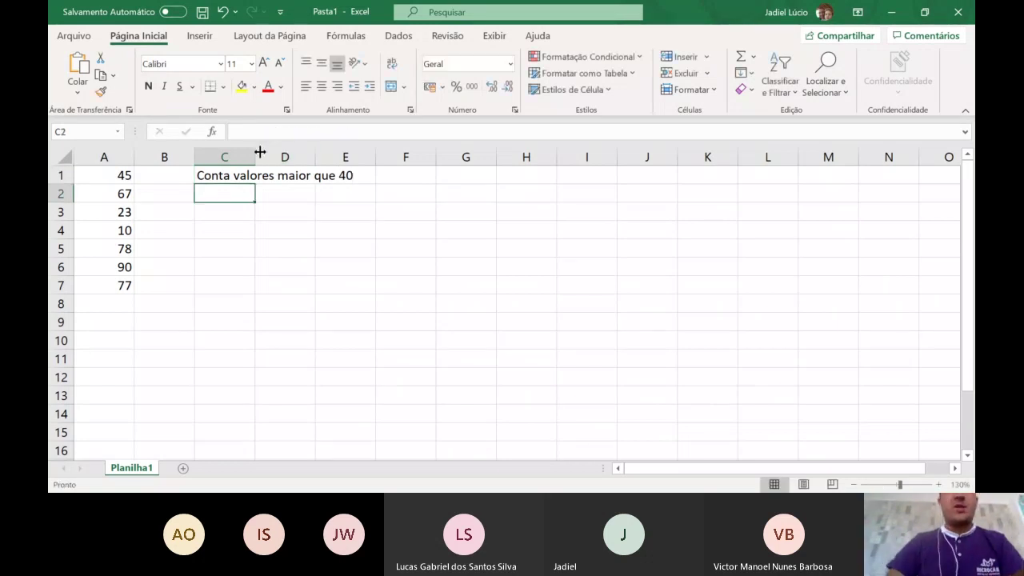
pyautogui.doubleClick(260, 152)
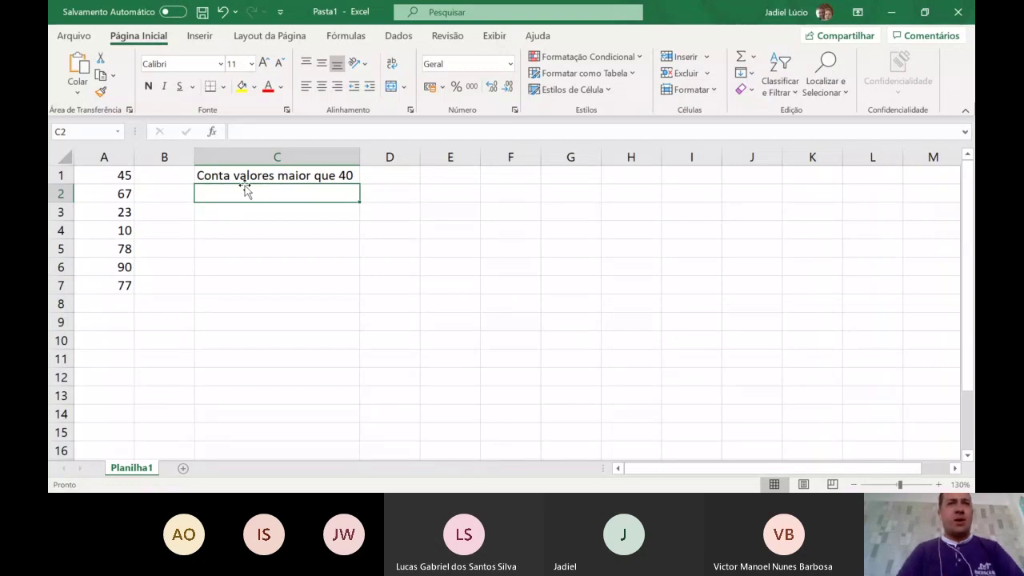
# Enter the formula =CONT.SE(A1:A7;">40") in C2 to count the values greater than 40
pyautogui.write('=cont')
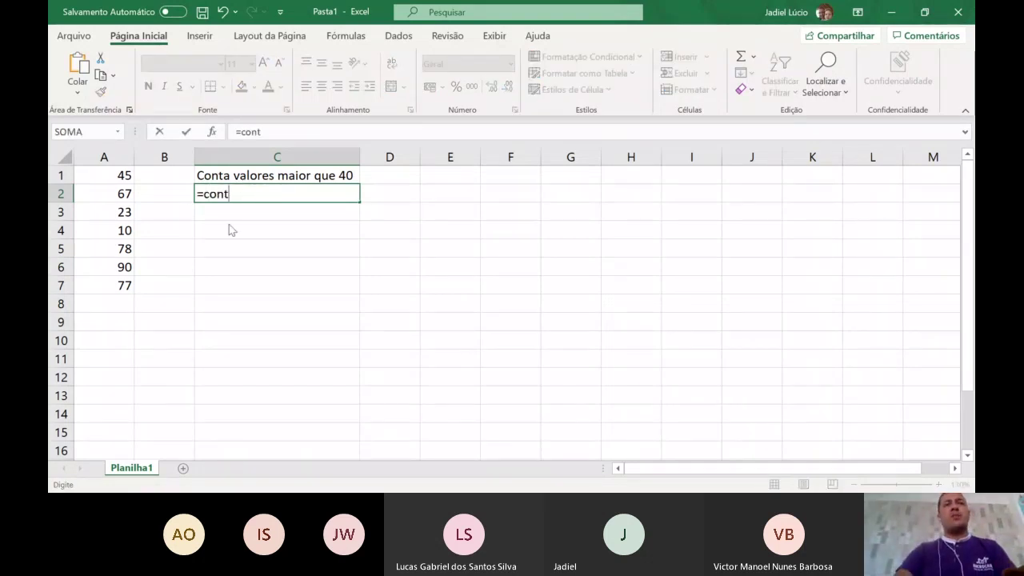
pyautogui.press('Down')
pyautogui.press('Tab')
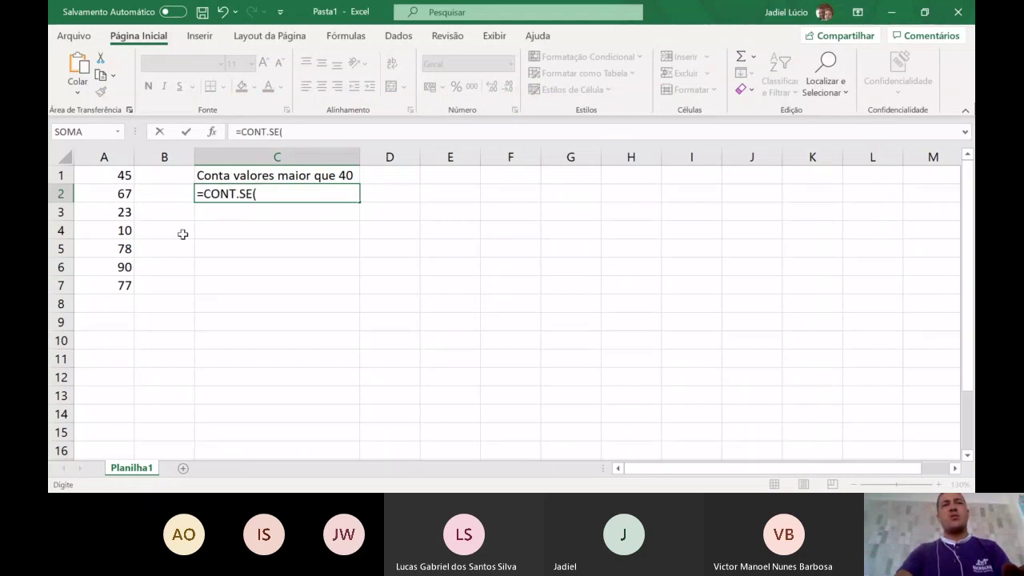
pyautogui.moveTo(117, 175); pyautogui.dragTo(125, 293)
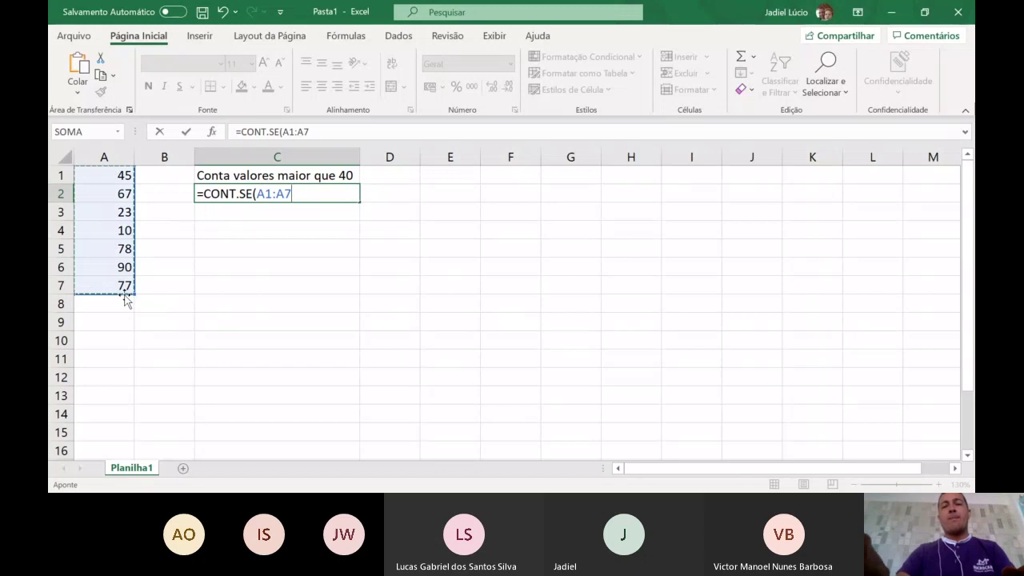
pyautogui.write(';""')
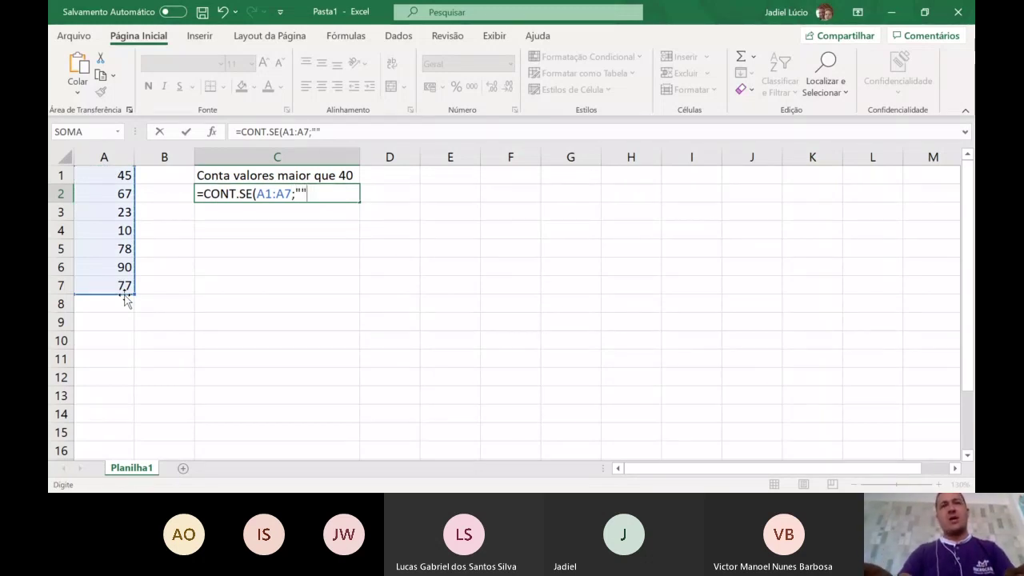
pyautogui.press('BackSpace')
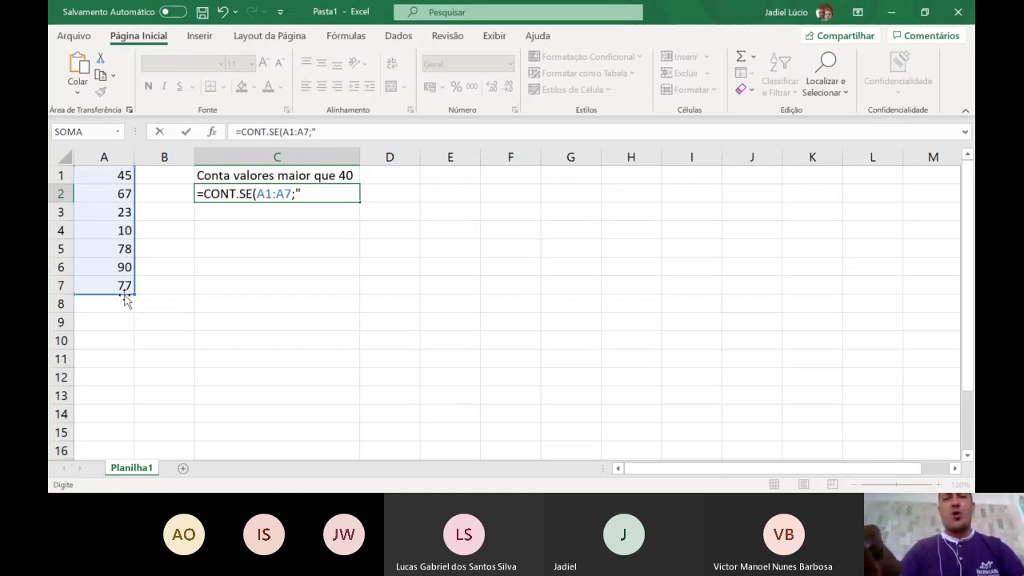
pyautogui.write('>40)')
pyautogui.press('BackSpace')
pyautogui.write('"')
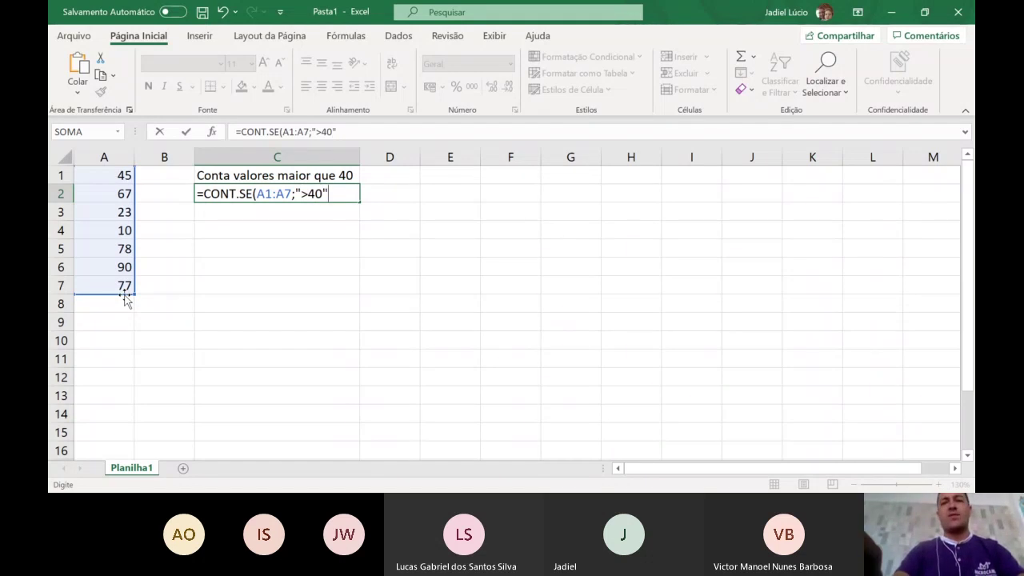
pyautogui.write(')')
pyautogui.press('Return')
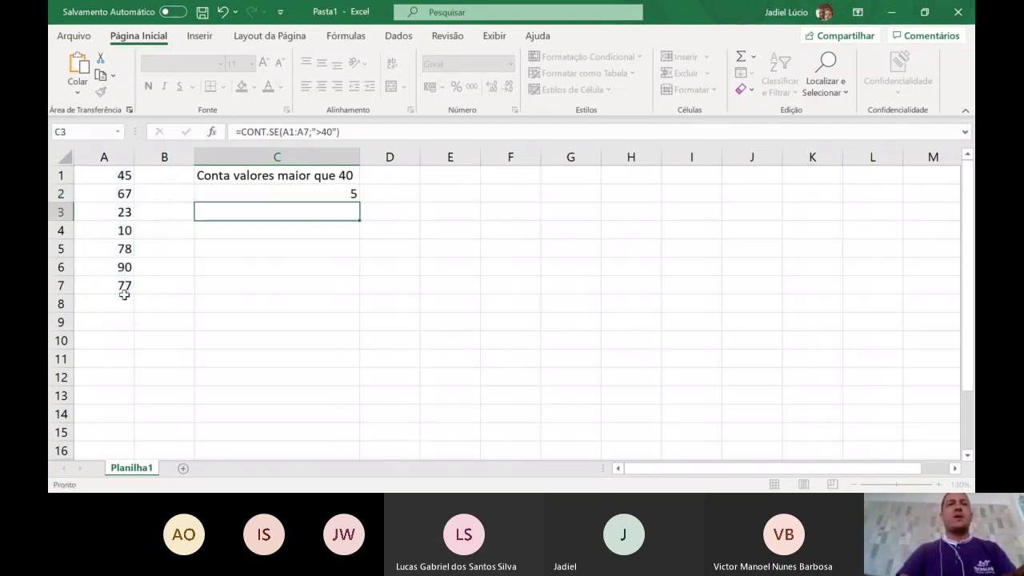
# Check the C2 count against the column A values that are greater than 40
pyautogui.click(292, 199)
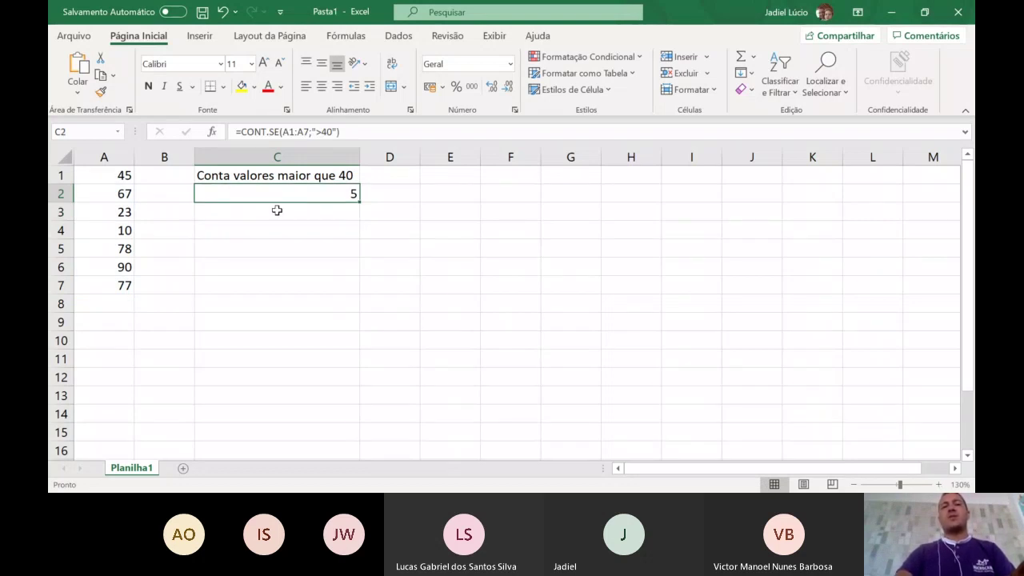
pyautogui.click(124, 173)
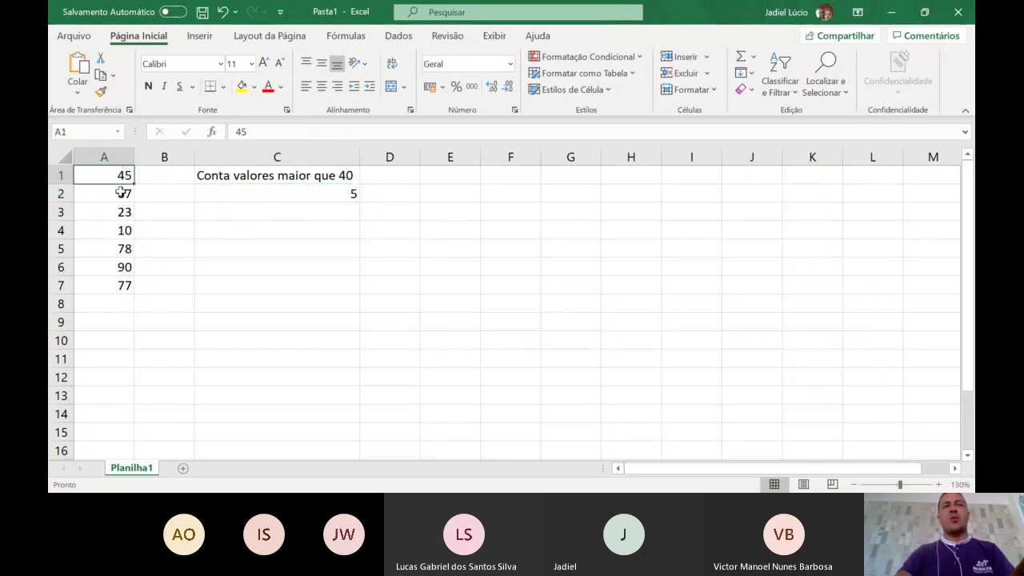
pyautogui.click(120, 194)
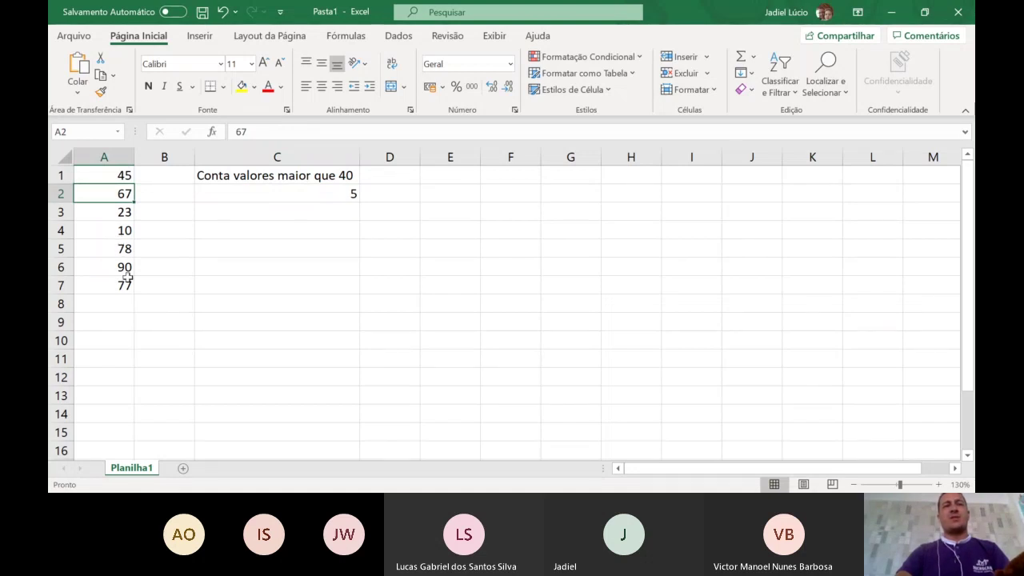
pyautogui.click(124, 249)
pyautogui.click(123, 266)
pyautogui.click(115, 291)
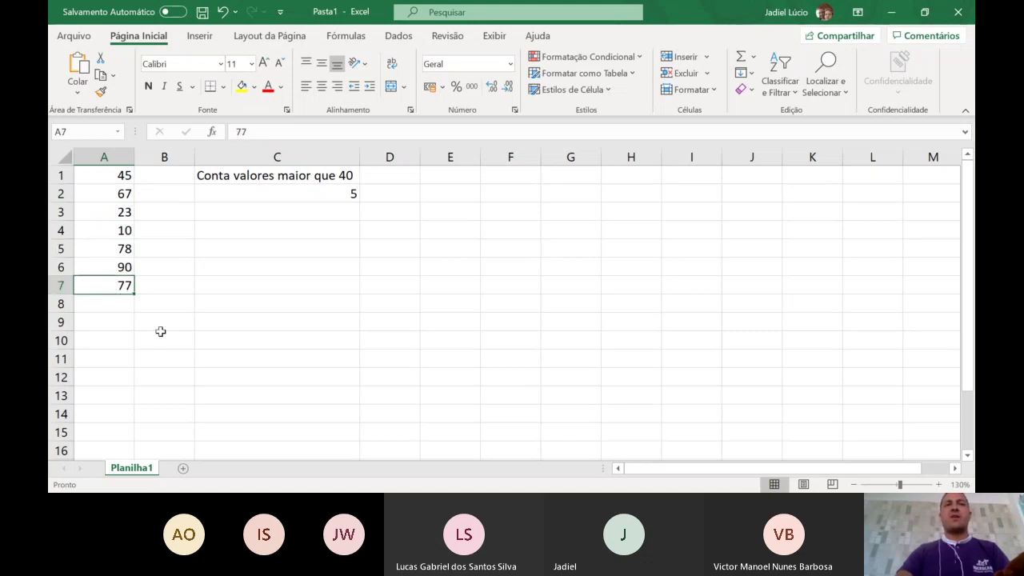
# Change the criterion of the CONT.SE formula in C2 to "<40" and check the matching values in column A
pyautogui.doubleClick(306, 192)
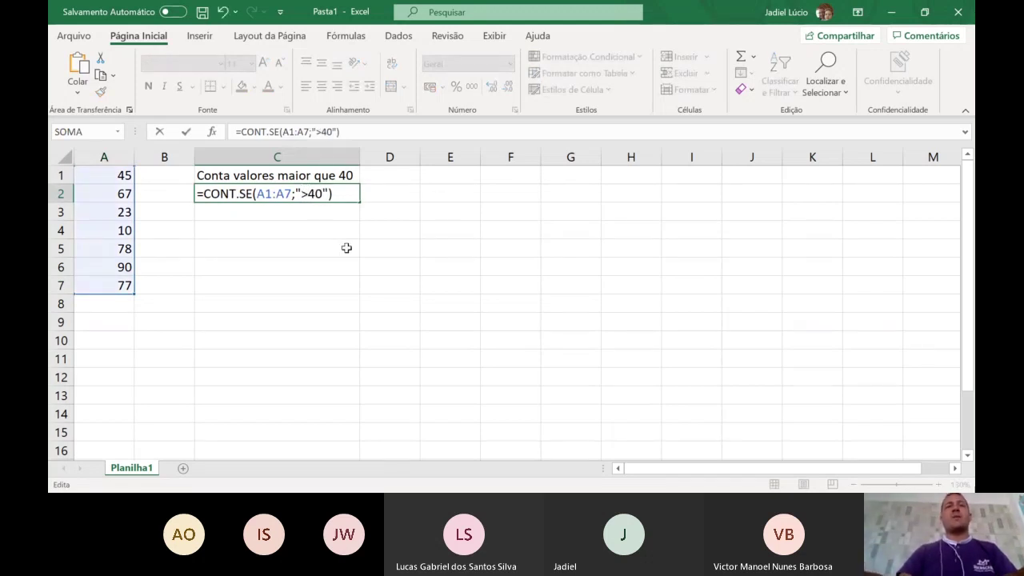
pyautogui.press('Return')
pyautogui.click(354, 193)
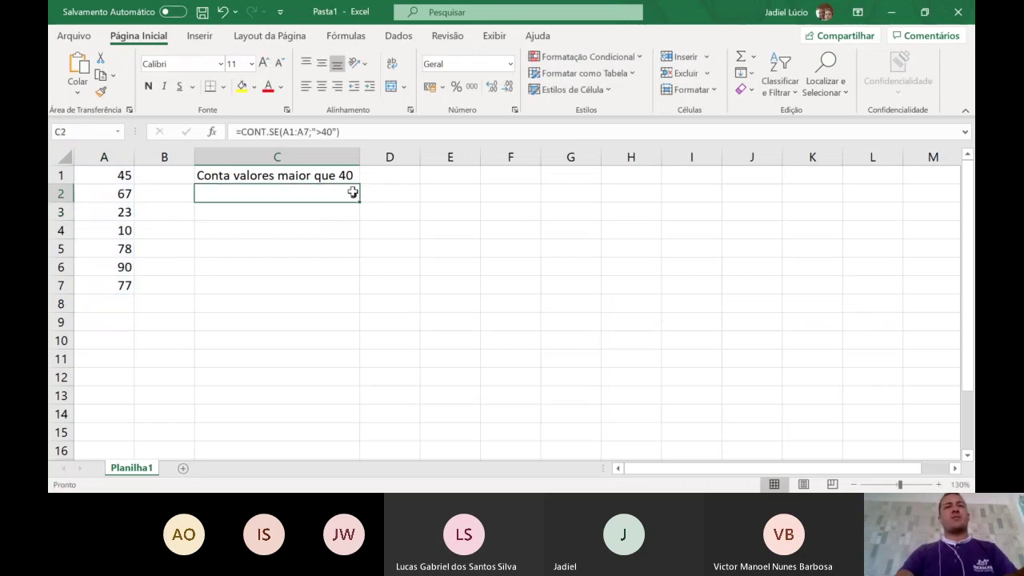
pyautogui.click(324, 130)
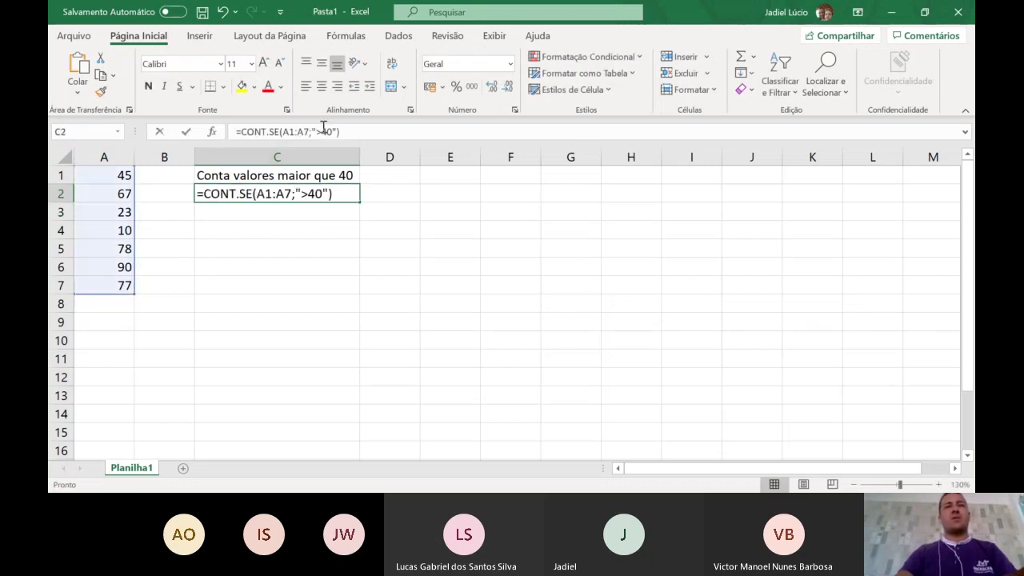
pyautogui.press('BackSpace')
pyautogui.write('<')
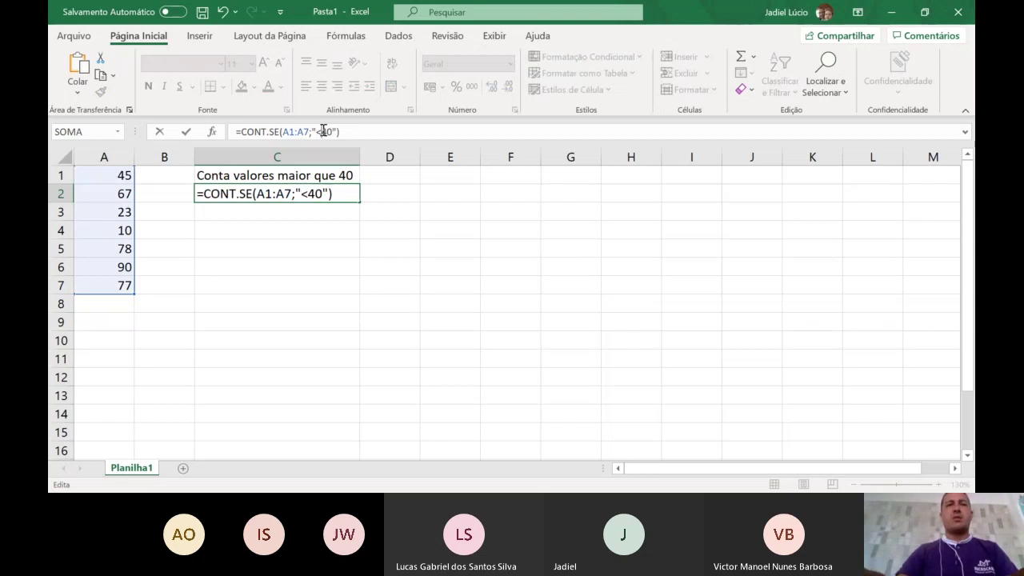
pyautogui.press('Return')
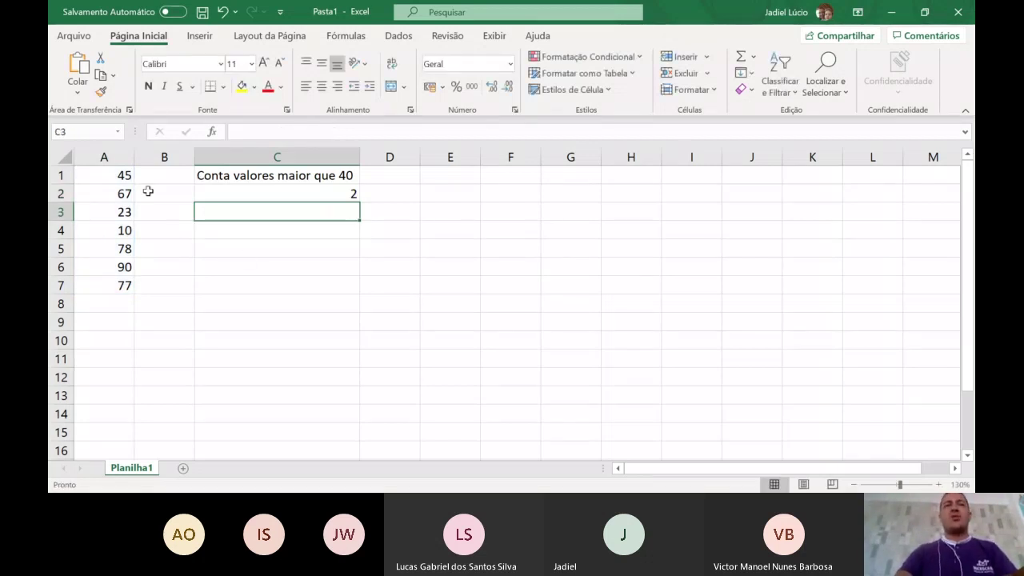
pyautogui.click(126, 231)
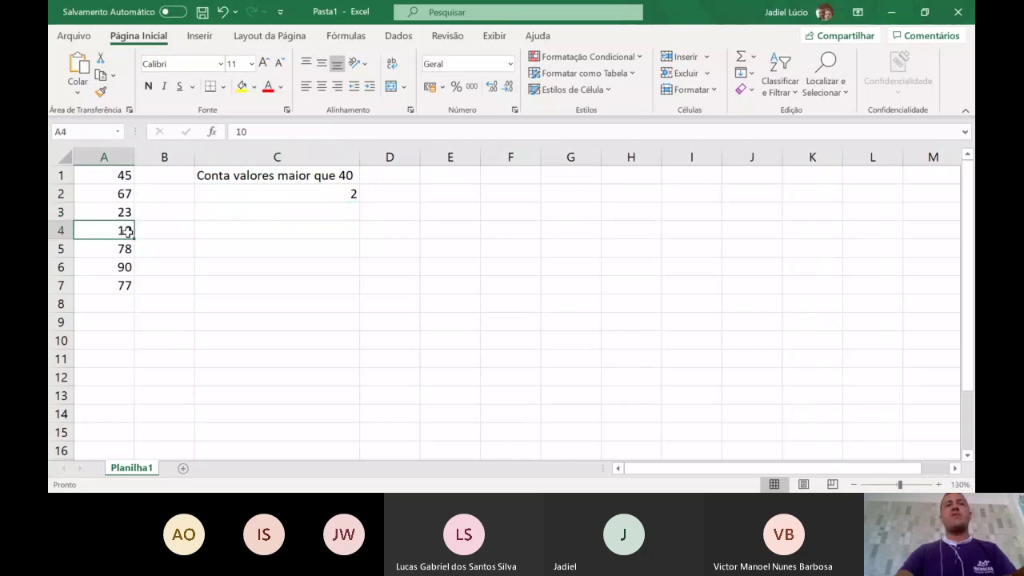
pyautogui.click(126, 212)
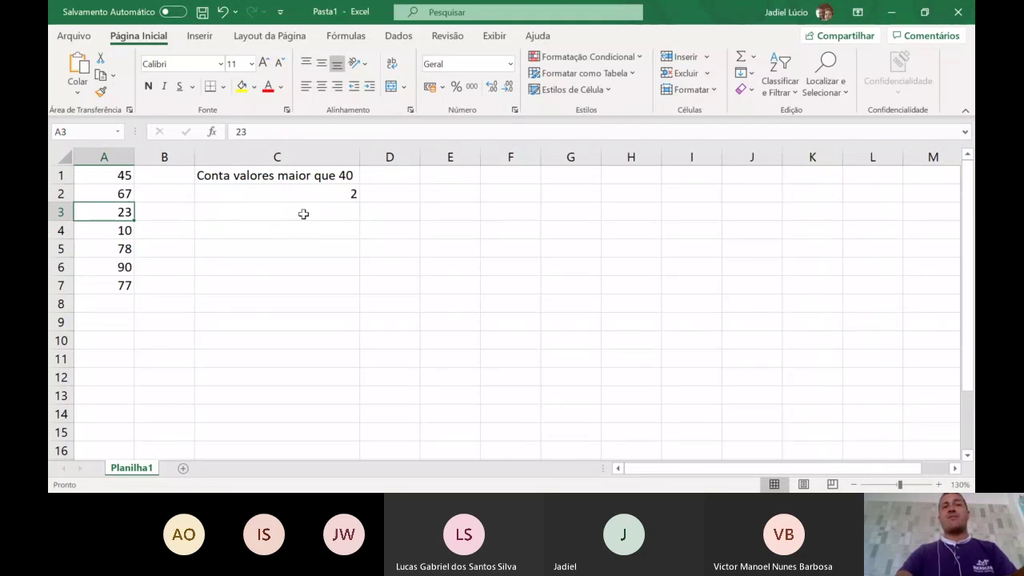
pyautogui.click(407, 175)
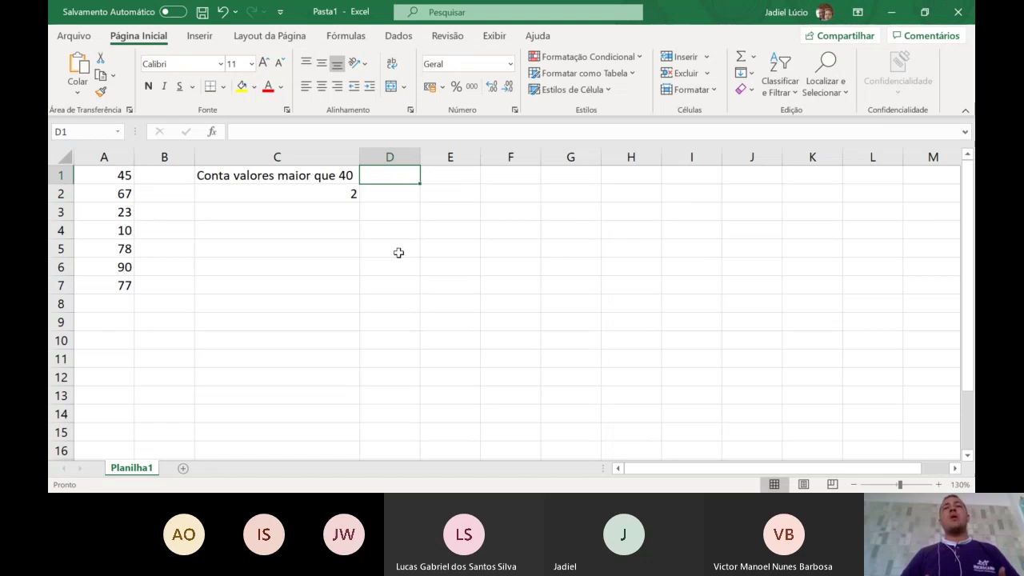
# Enter the heading "Vendedor" in E1
pyautogui.click(448, 173)
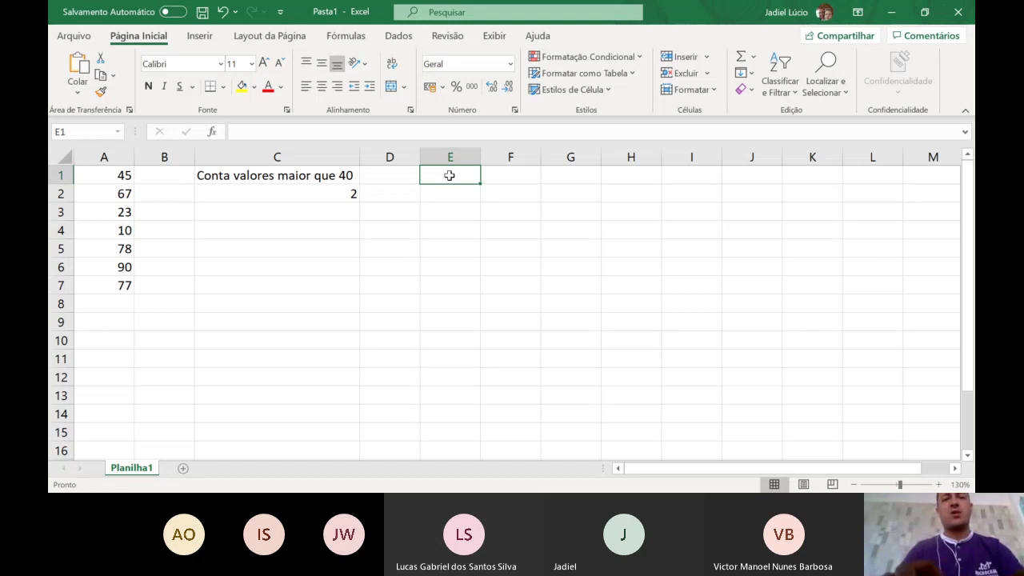
pyautogui.write('Vender')
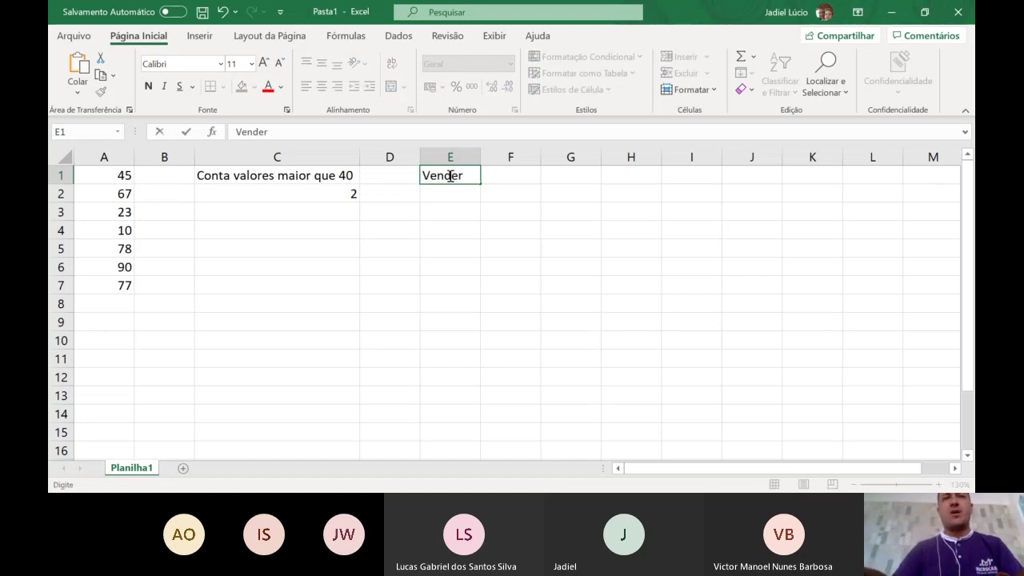
pyautogui.press('BackSpace')
pyautogui.write('dor')
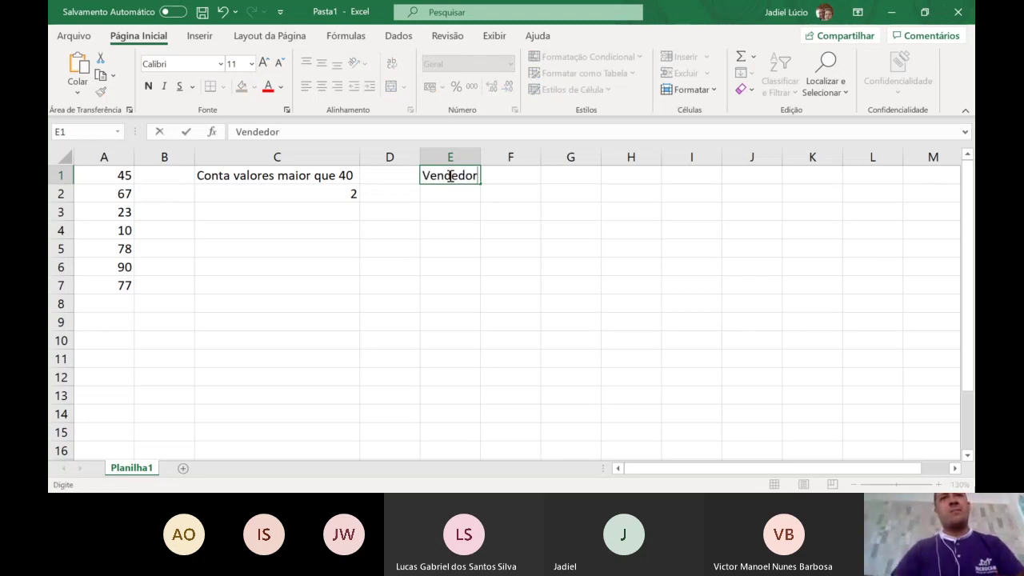
pyautogui.press('Return')
# Enter the first seller's first name in E2, correcting its misspelling and leaving out the second name
pyautogui.write('Maraoa')
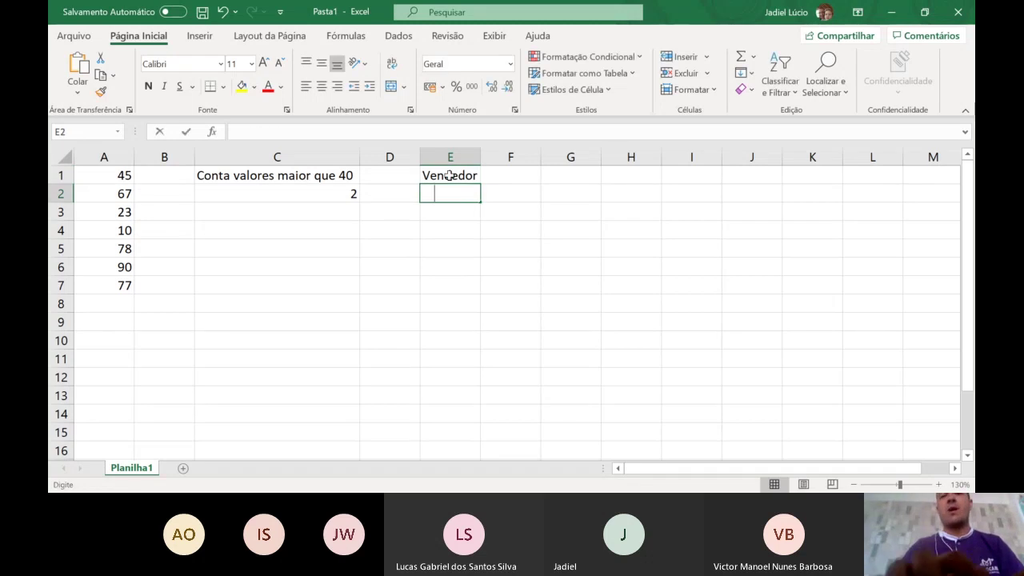
pyautogui.write(' José')
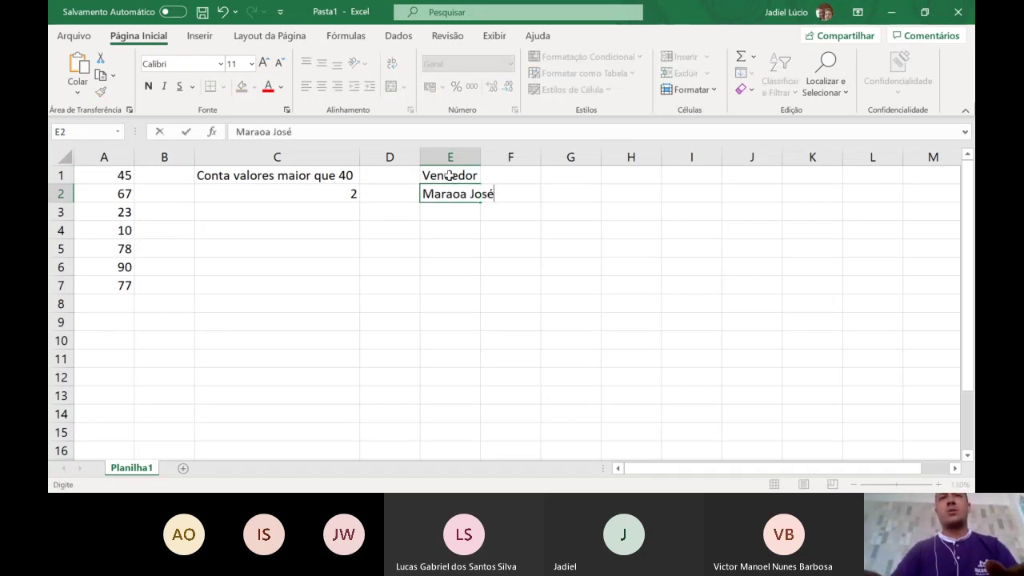
pyautogui.press('BackSpace')
pyautogui.press('BackSpace')
pyautogui.press('BackSpace')
pyautogui.press('BackSpace')
pyautogui.press('BackSpace')
pyautogui.press('BackSpace')
pyautogui.press('BackSpace')
pyautogui.press('BackSpace')
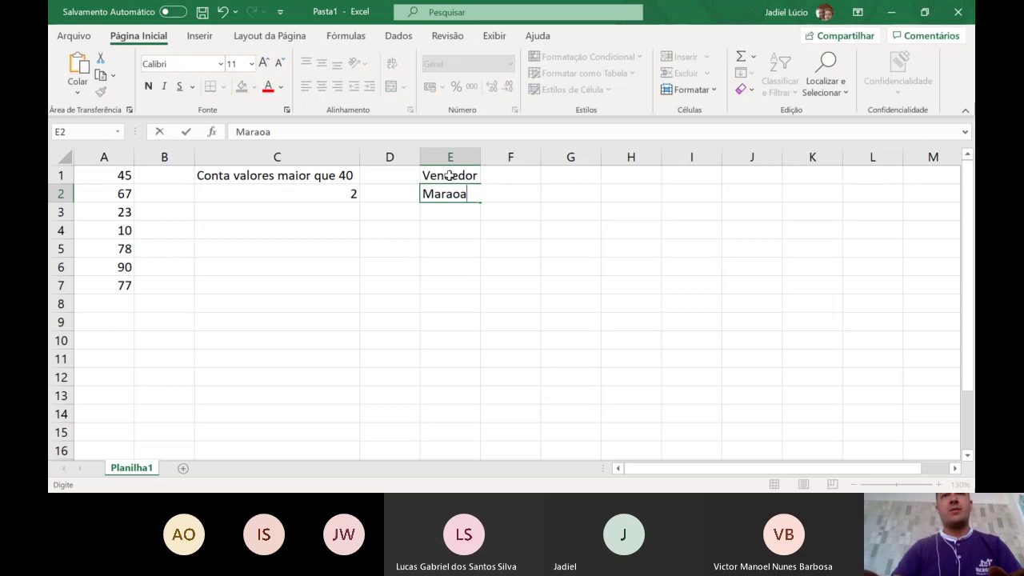
pyautogui.write('ia')
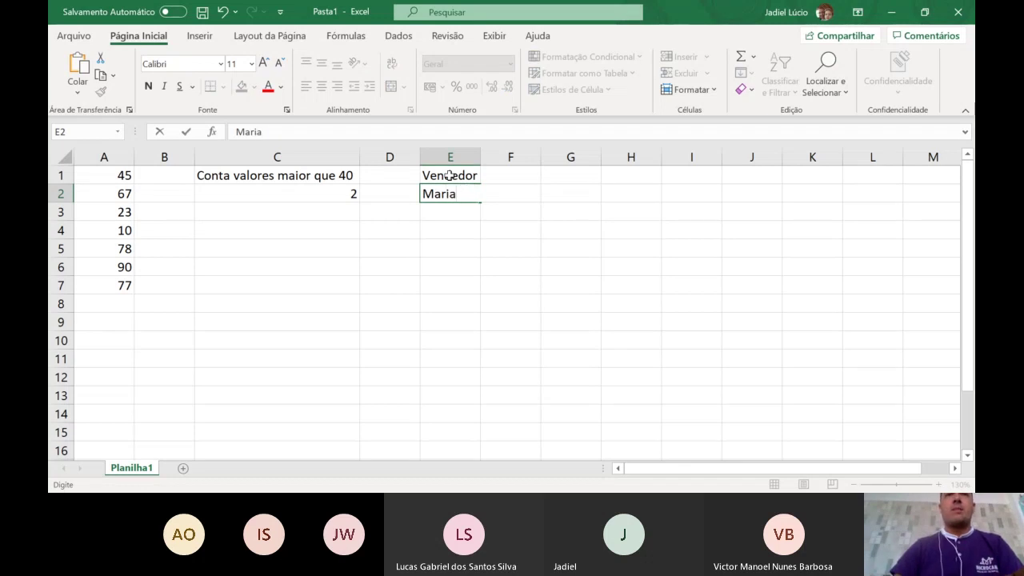
pyautogui.press('Return')
# Enter the first names of three more sellers in E3 to E5
pyautogui.write('Sebas')
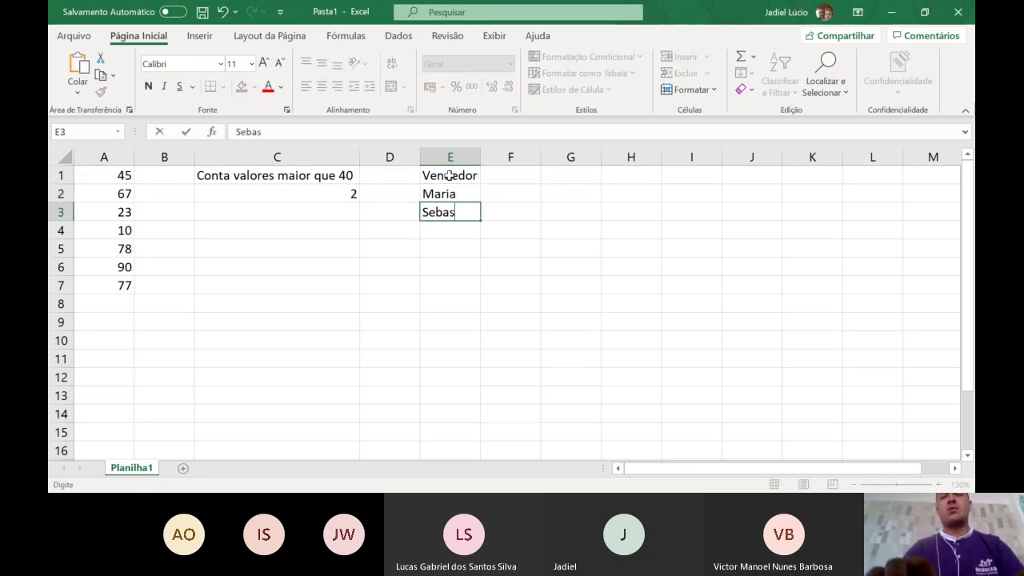
pyautogui.write('tiaão')
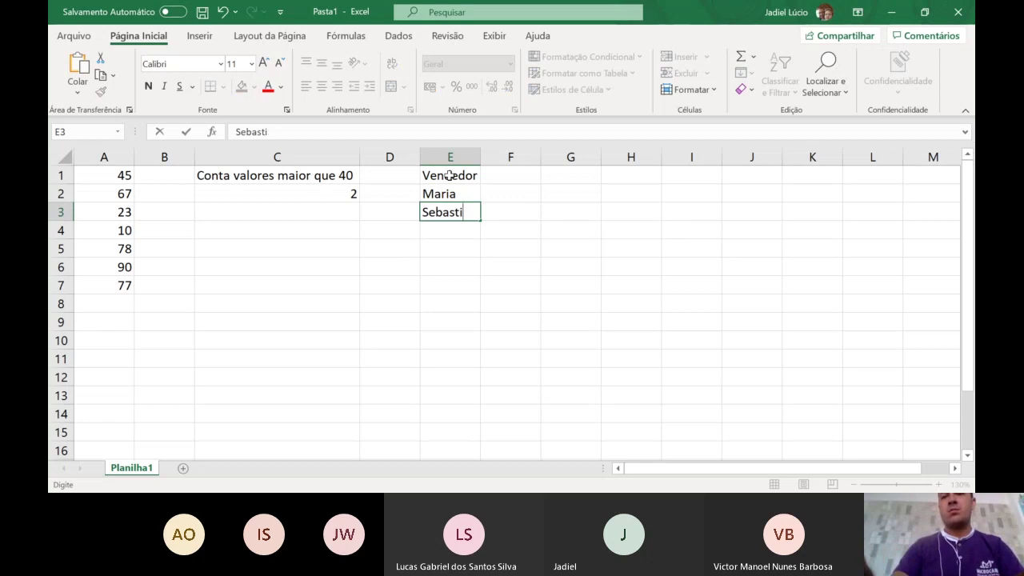
pyautogui.press('Return')
pyautogui.write('Carlos')
pyautogui.press('Return')
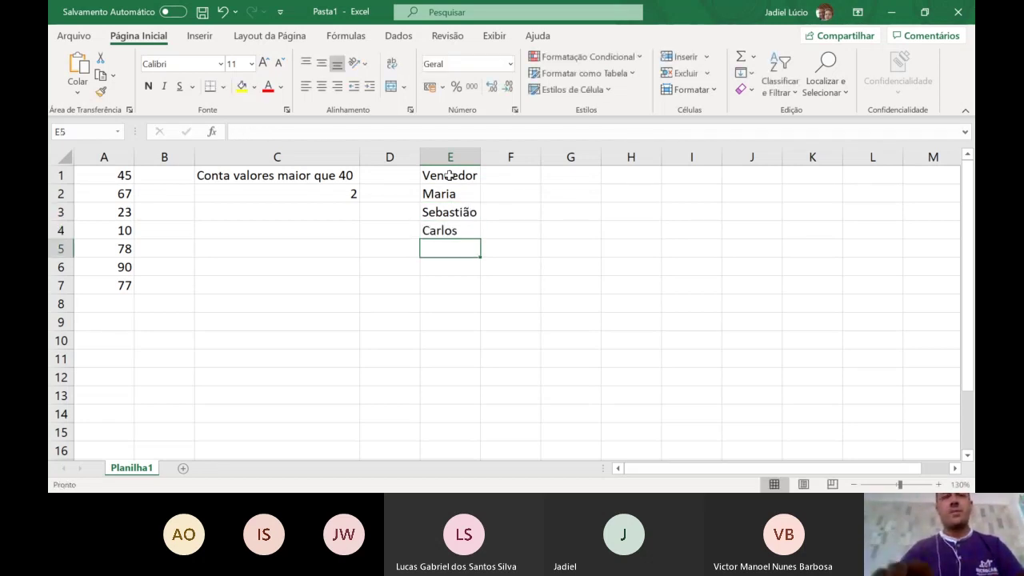
pyautogui.write('Miguel')
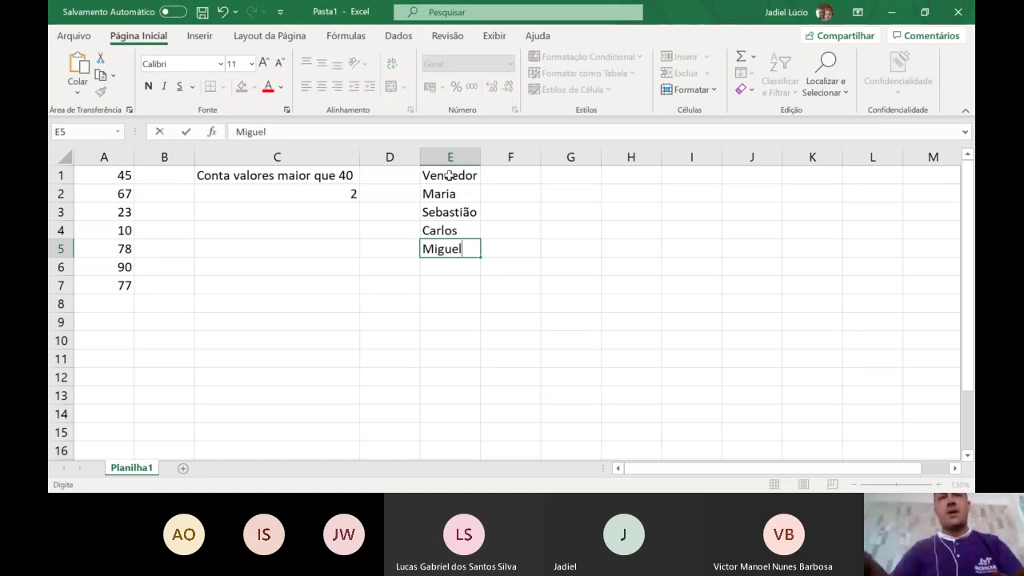
pyautogui.press('Return')
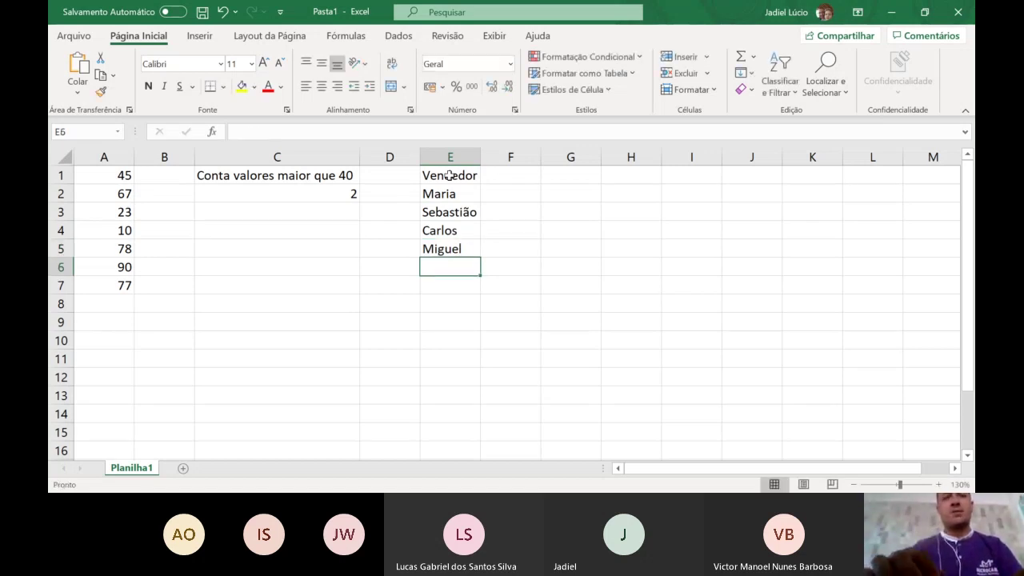
# Repeat the seller name from E3 in E6 and the seller name from E4 in E7 and E8
pyautogui.write('Sebas')
pyautogui.write('ti')
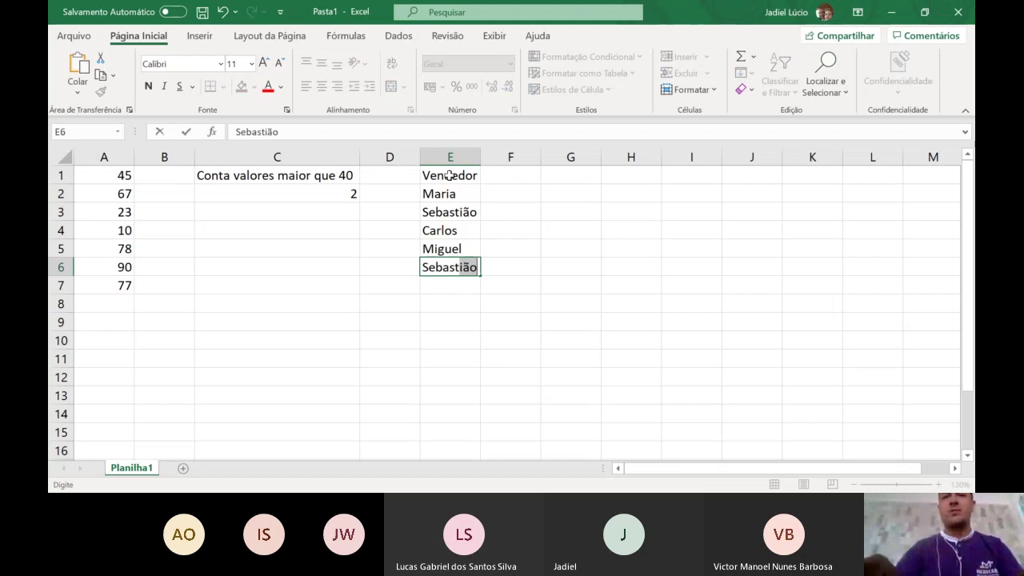
pyautogui.write('ão')
pyautogui.hotkey('ctrl', 'Return')
pyautogui.press('Return')
pyautogui.write('Carlos')
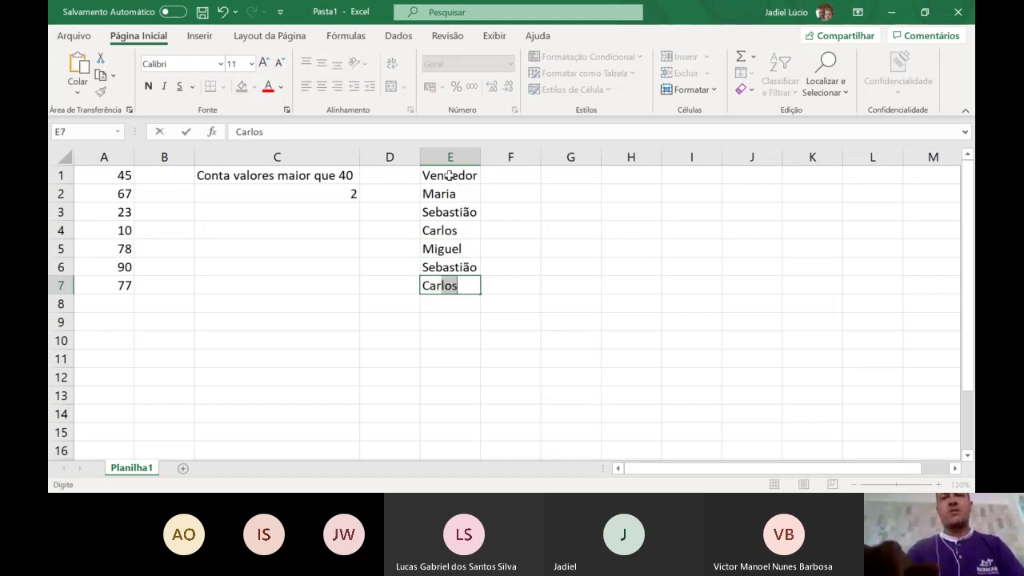
pyautogui.press('Return')
pyautogui.write('Carlos')
pyautogui.press('Return')
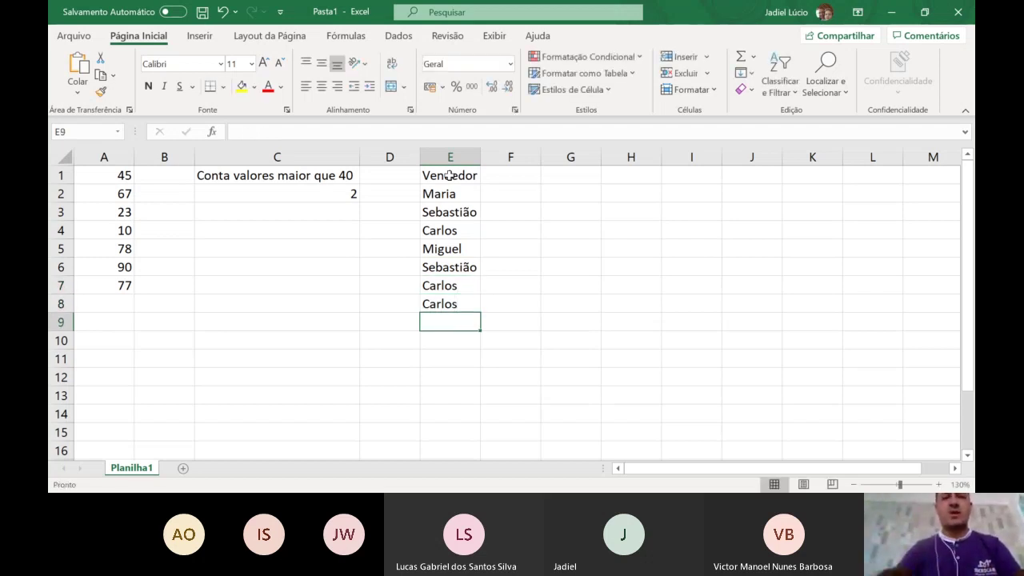
# Complete the seller list by repeating the name from E2 in E9 and the name from E5 in E10
pyautogui.write('Maria')
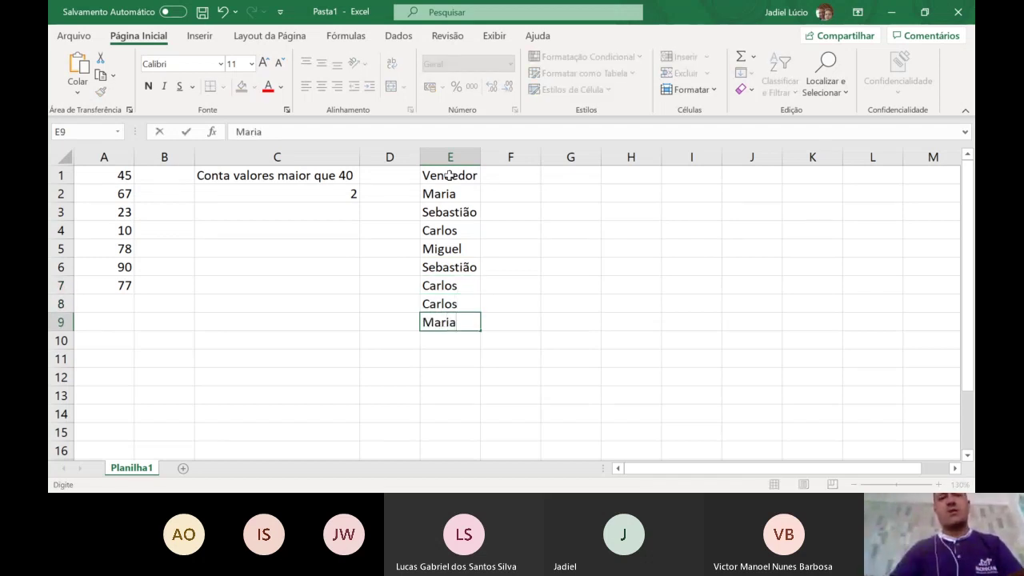
pyautogui.press('Return')
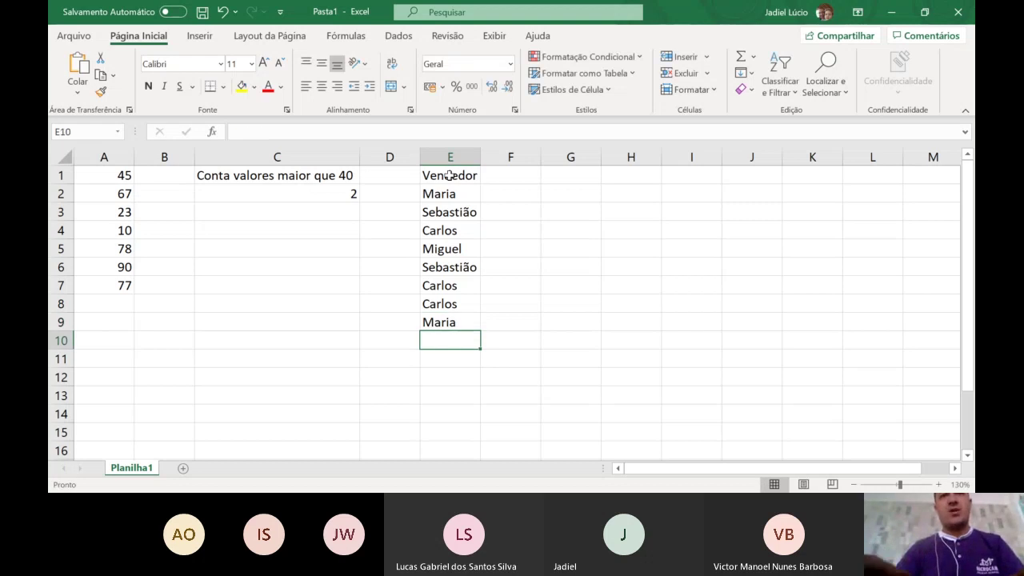
pyautogui.write('Miguel')
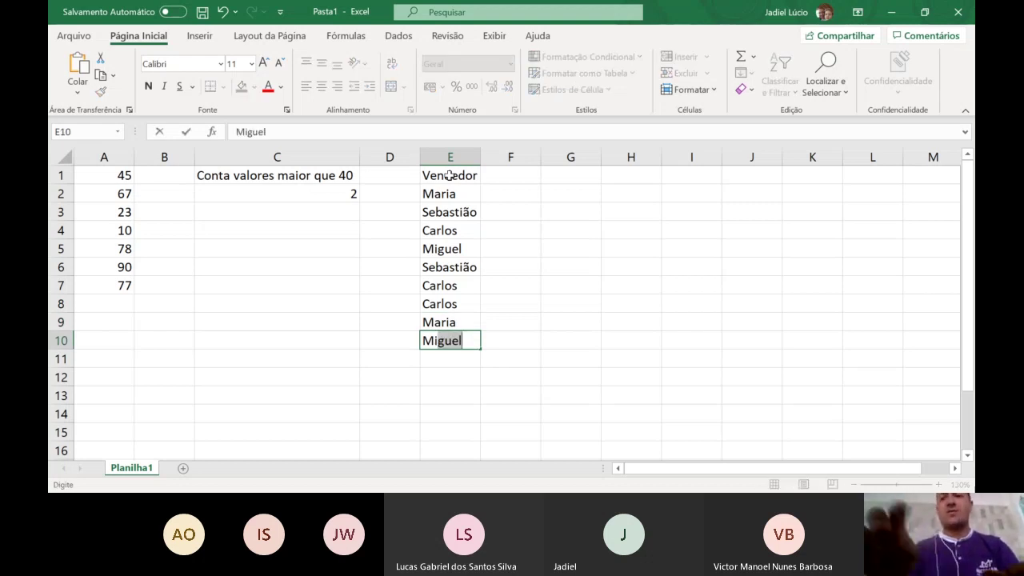
pyautogui.press('Return')
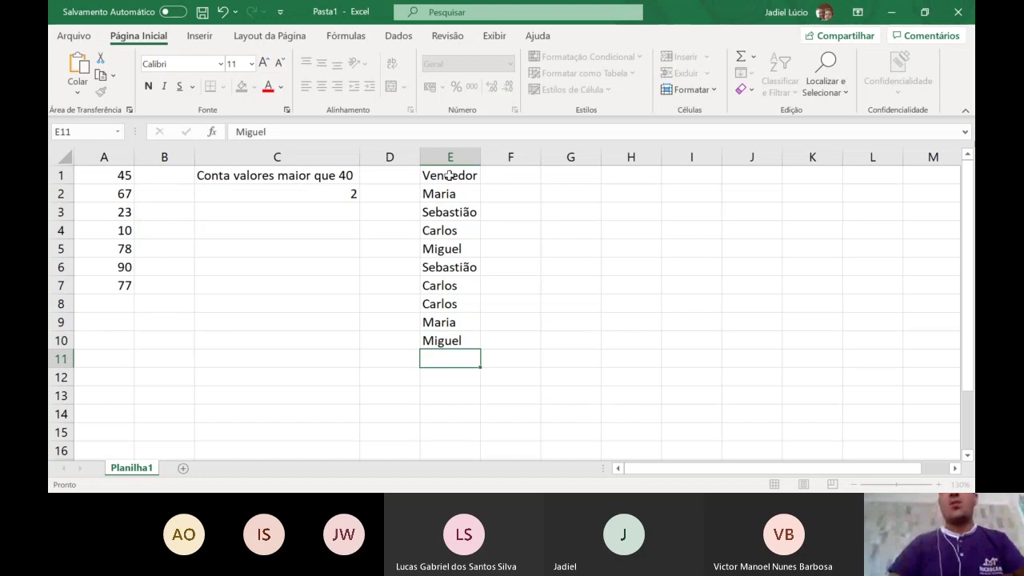
# Enter the four distinct seller names as headings across G1:J1, in the order they first appear in column E
pyautogui.click(563, 176)
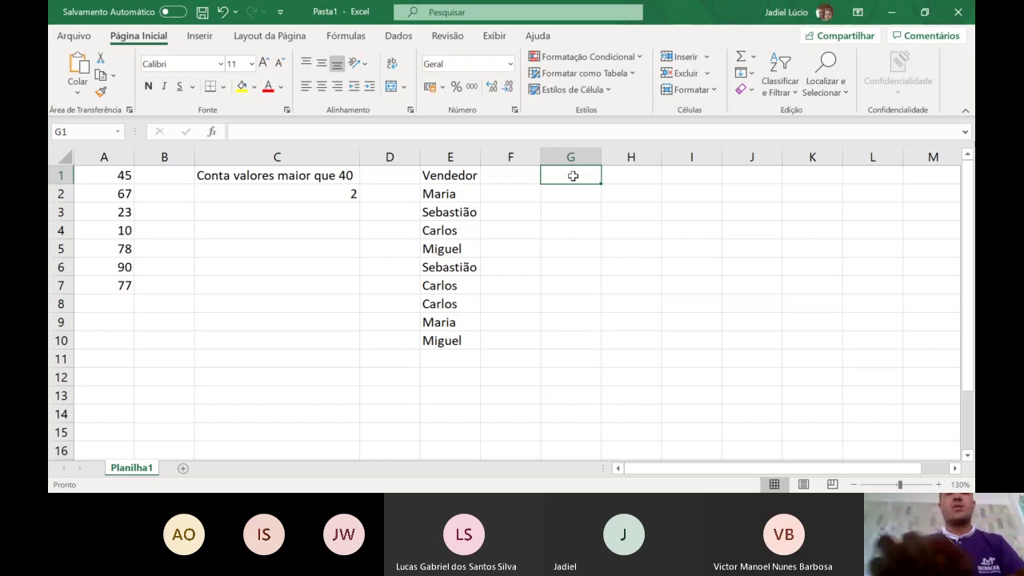
pyautogui.write('Maria')
pyautogui.press('Tab')
pyautogui.write('Sebasti')
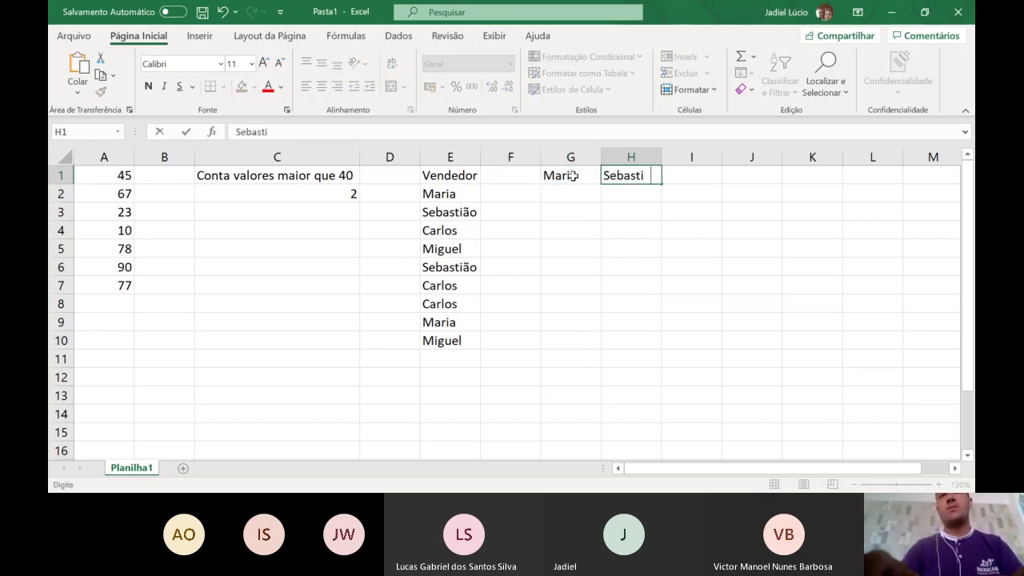
pyautogui.write('ão')
pyautogui.press('Tab')
pyautogui.write('Carlos')
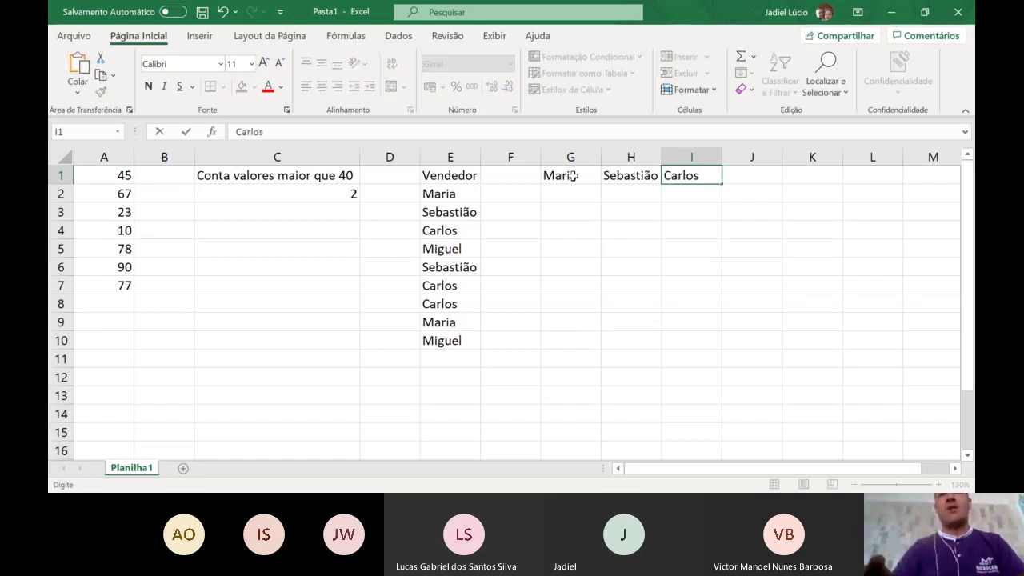
pyautogui.press('Tab')
pyautogui.write('Migu')
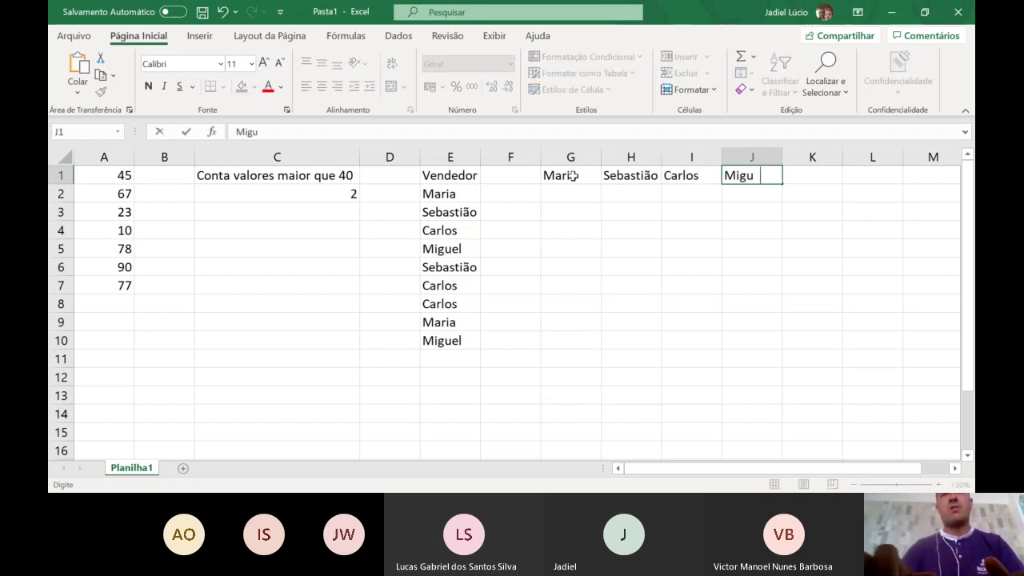
pyautogui.write('el')
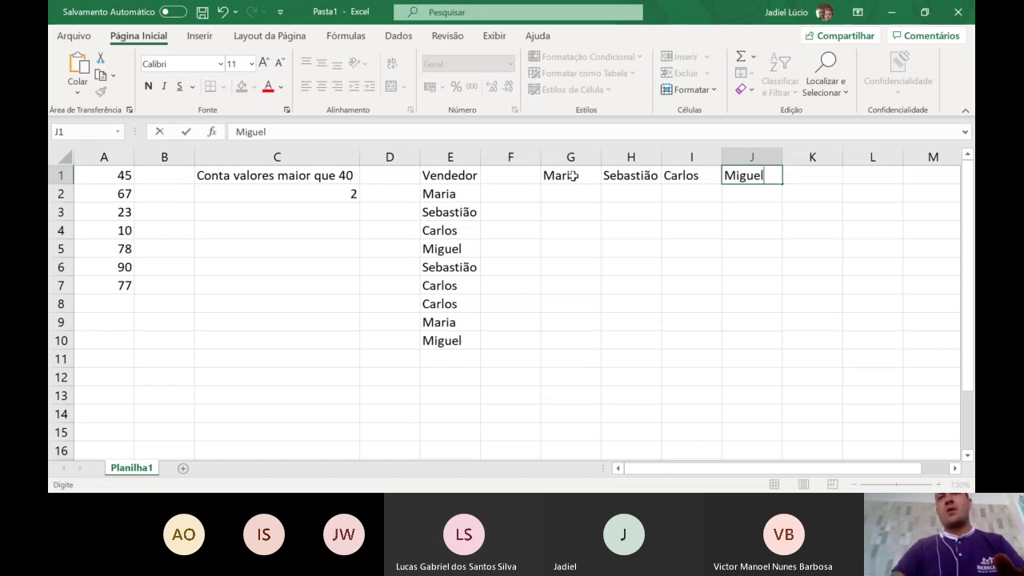
# In G2, count with CONT.SE how often the seller named in G1 occurs in E2:E19, giving the name as quoted text
pyautogui.click(582, 192)
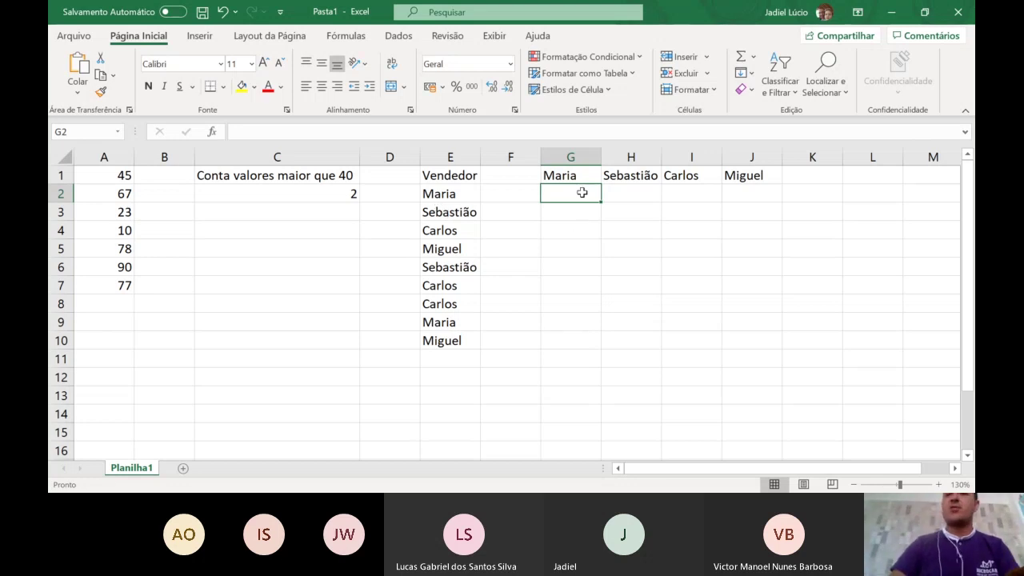
pyautogui.write('=')
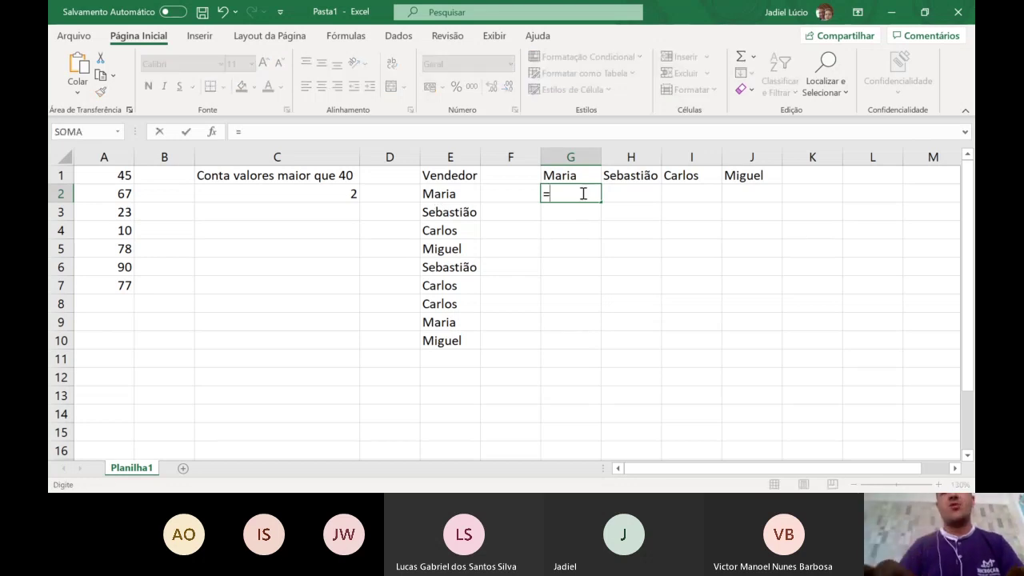
pyautogui.write('con')
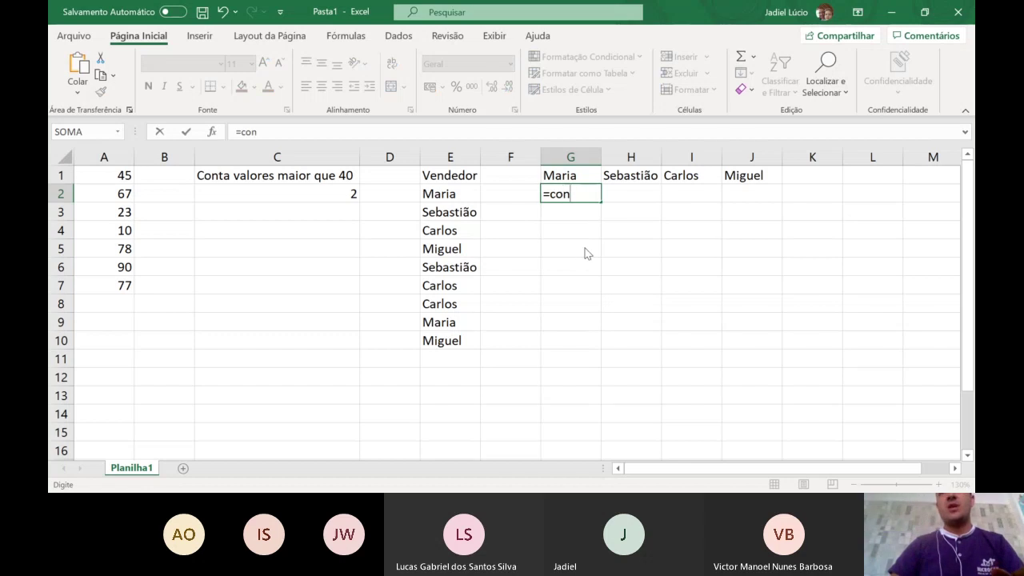
pyautogui.write('t.se')
pyautogui.press('Tab')
pyautogui.moveTo(436, 193); pyautogui.dragTo(448, 213)
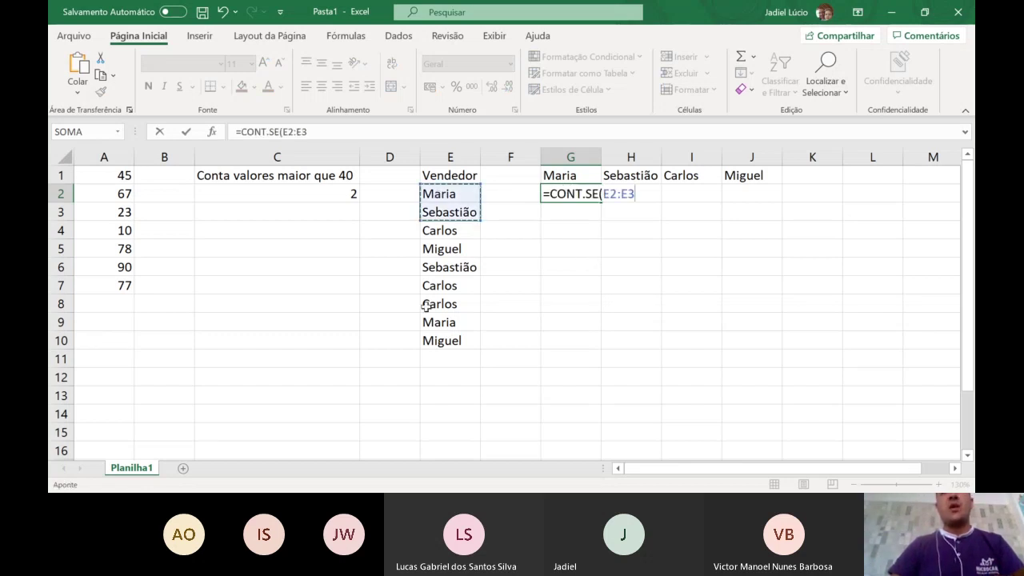
pyautogui.moveTo(425, 306); pyautogui.dragTo(475, 425)
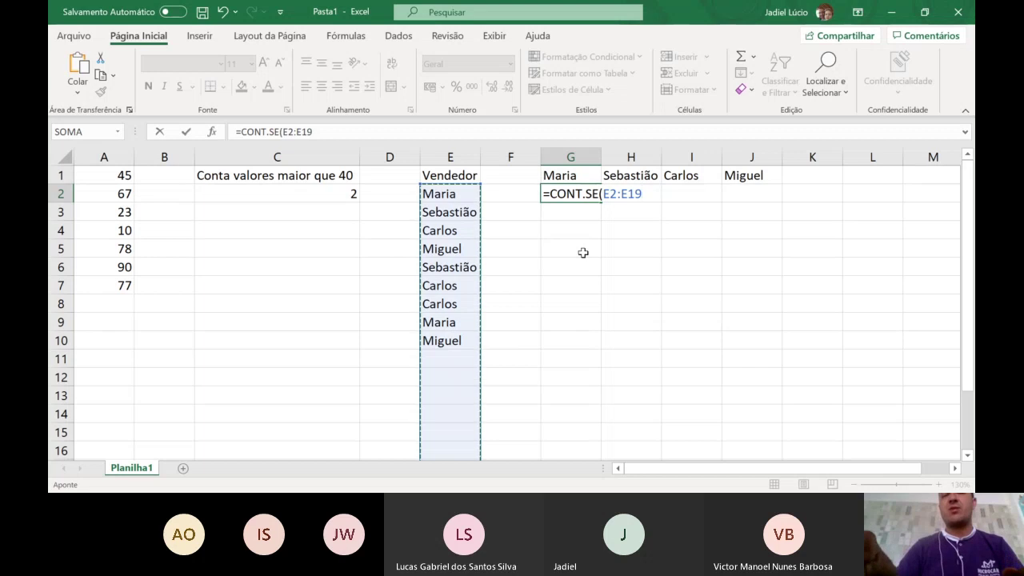
pyautogui.write(';')
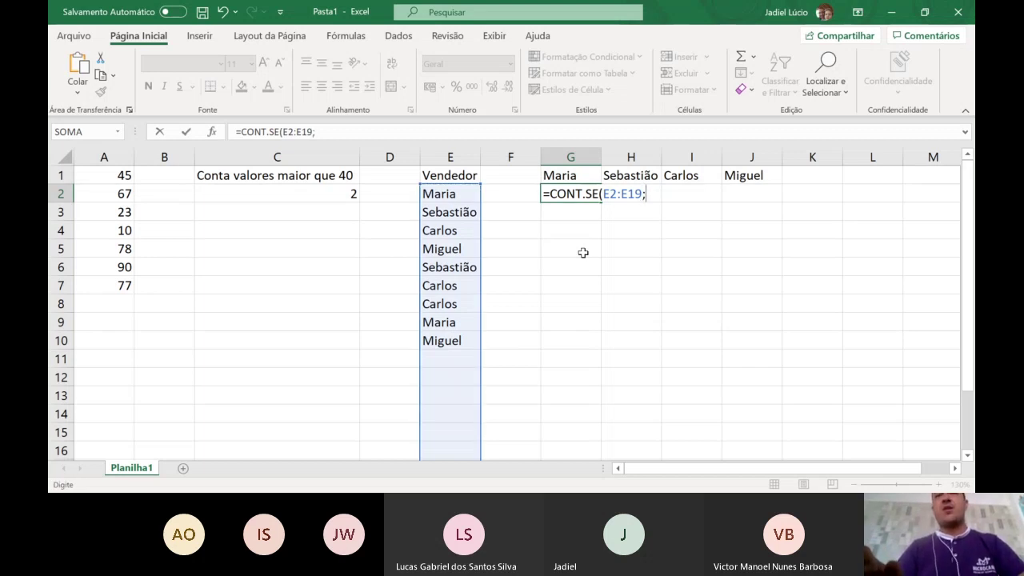
pyautogui.write('"')
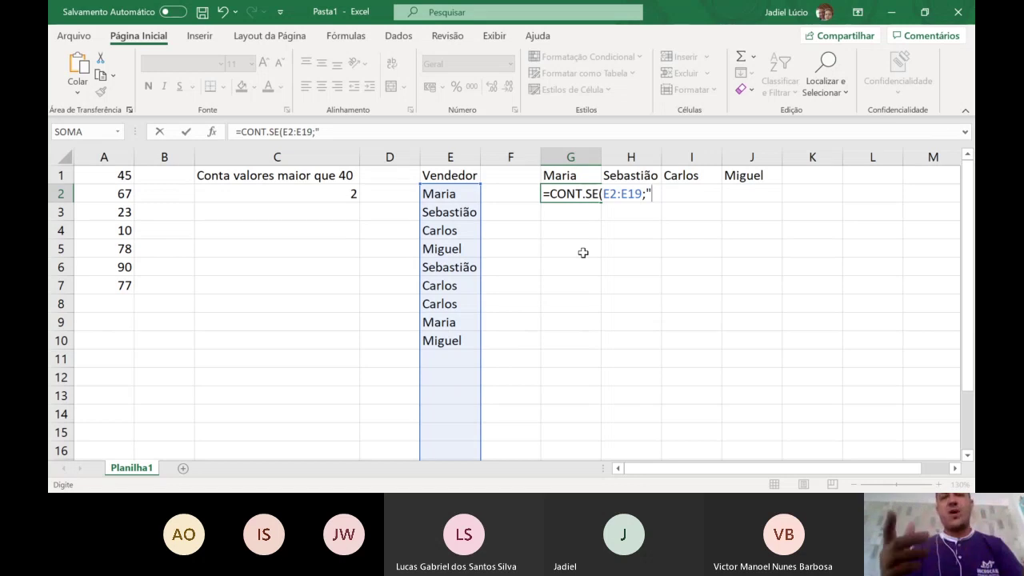
pyautogui.write('Maria')
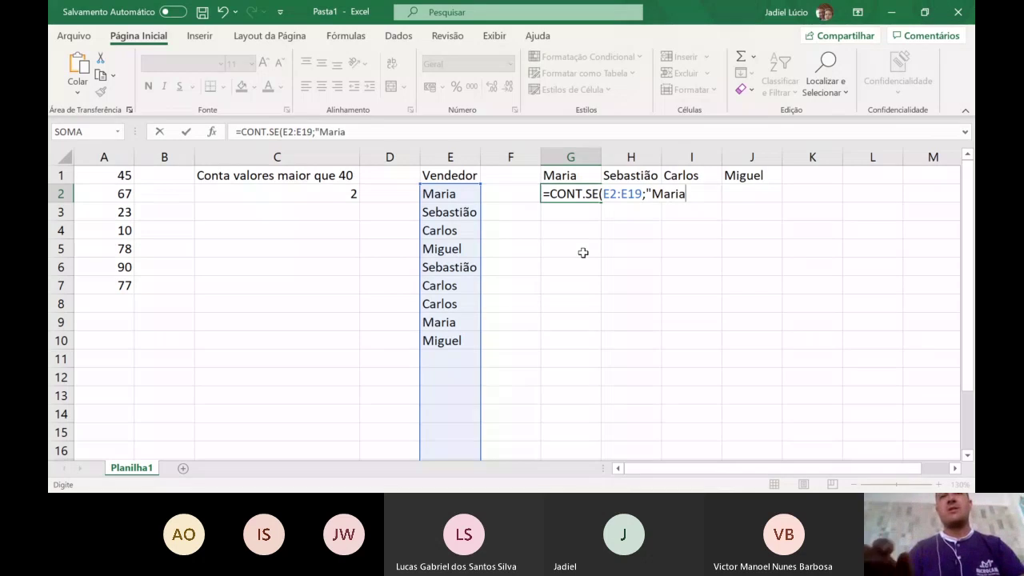
pyautogui.write('")')
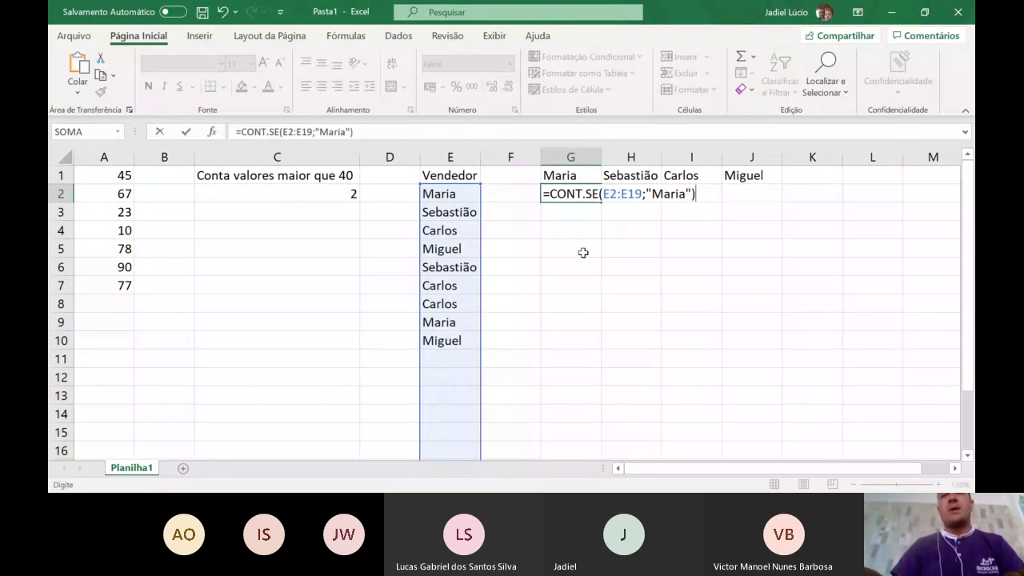
pyautogui.press('Return')
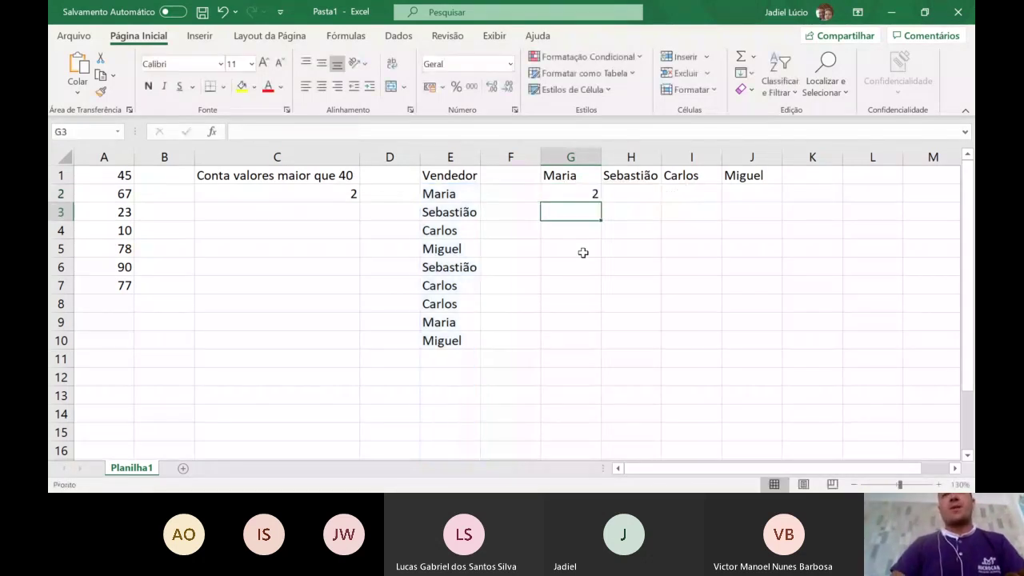
pyautogui.click(577, 196)
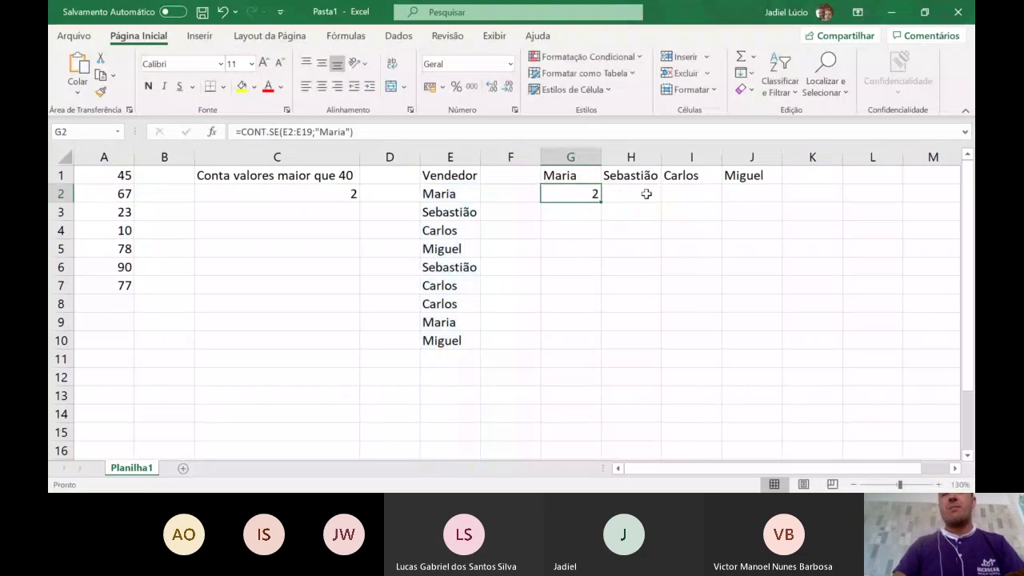
pyautogui.click(646, 194)
pyautogui.write('=co')
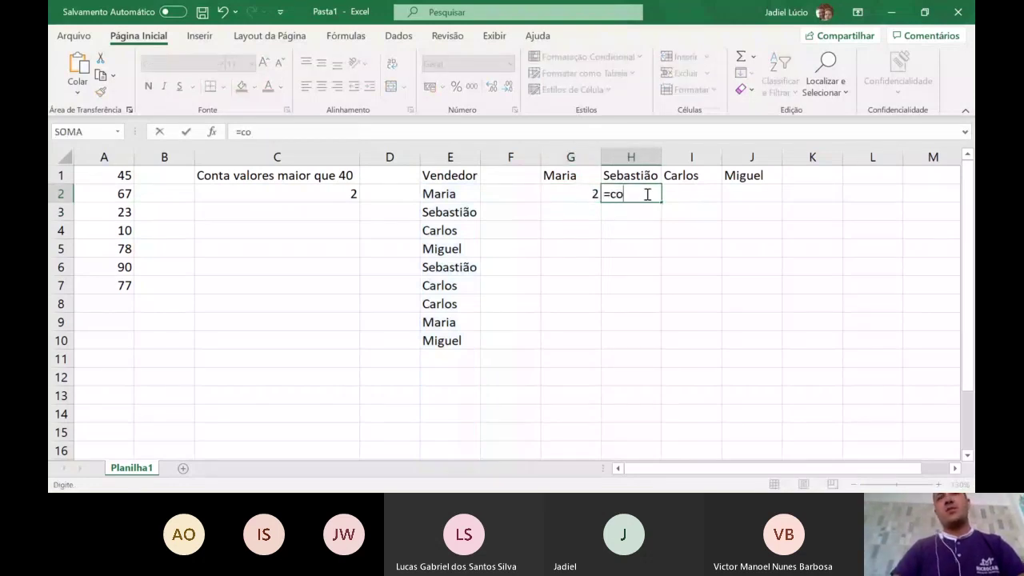
pyautogui.press('Escape')
# Fill the CONT.SE formula from G2 across into H2 and inspect the copied formula
pyautogui.click(584, 198)
pyautogui.moveTo(601, 206); pyautogui.dragTo(632, 209)
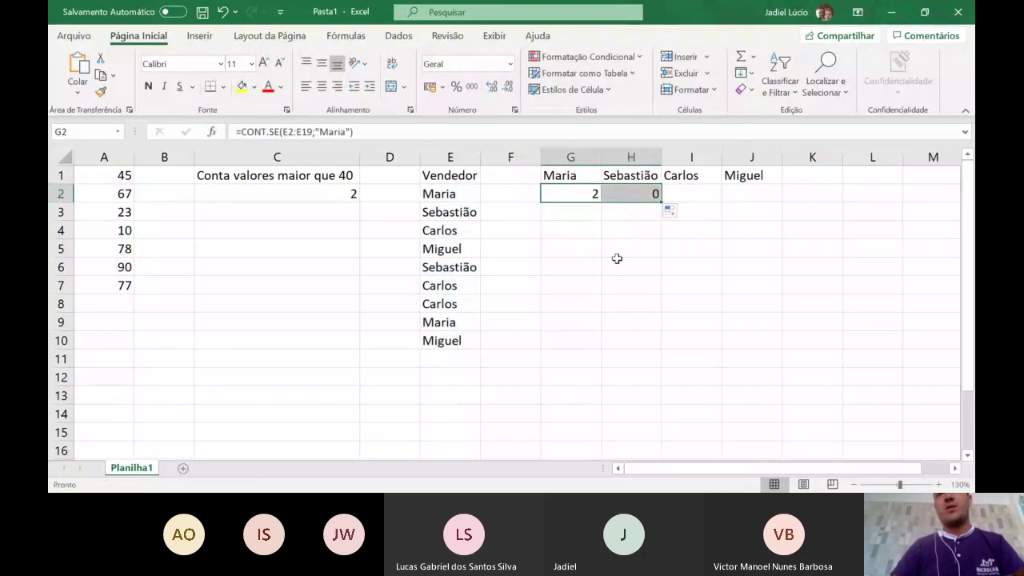
pyautogui.click(617, 255)
pyautogui.click(639, 194)
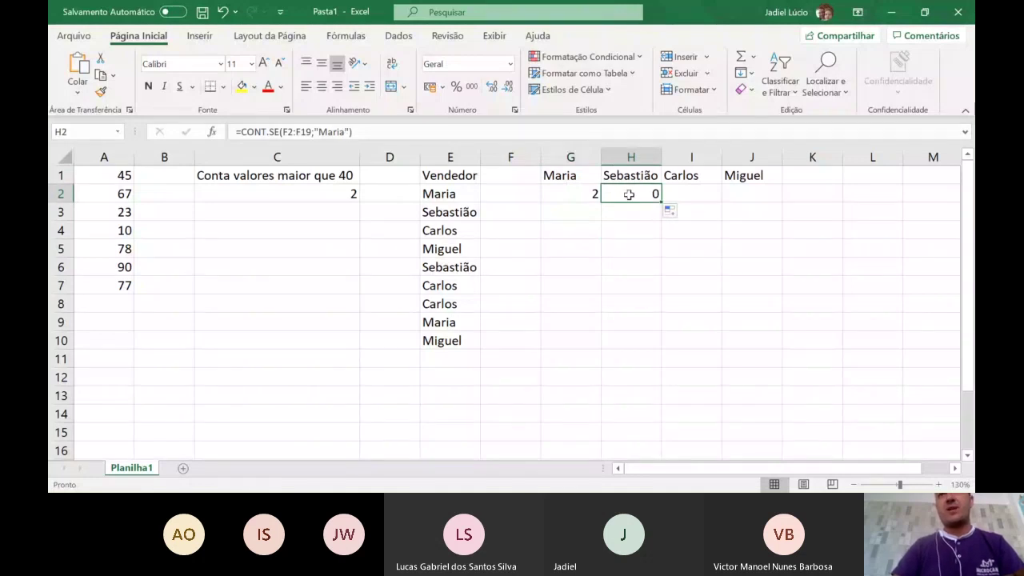
# Remove the copied range and criterion name from the CONT.SE formula in H2 and set its range to E2:E20
pyautogui.doubleClick(628, 194)
pyautogui.press('BackSpace')
pyautogui.press('BackSpace')
pyautogui.press('BackSpace')
pyautogui.press('BackSpace')
pyautogui.press('BackSpace')
pyautogui.press('BackSpace')
pyautogui.press('BackSpace')
pyautogui.press('BackSpace')
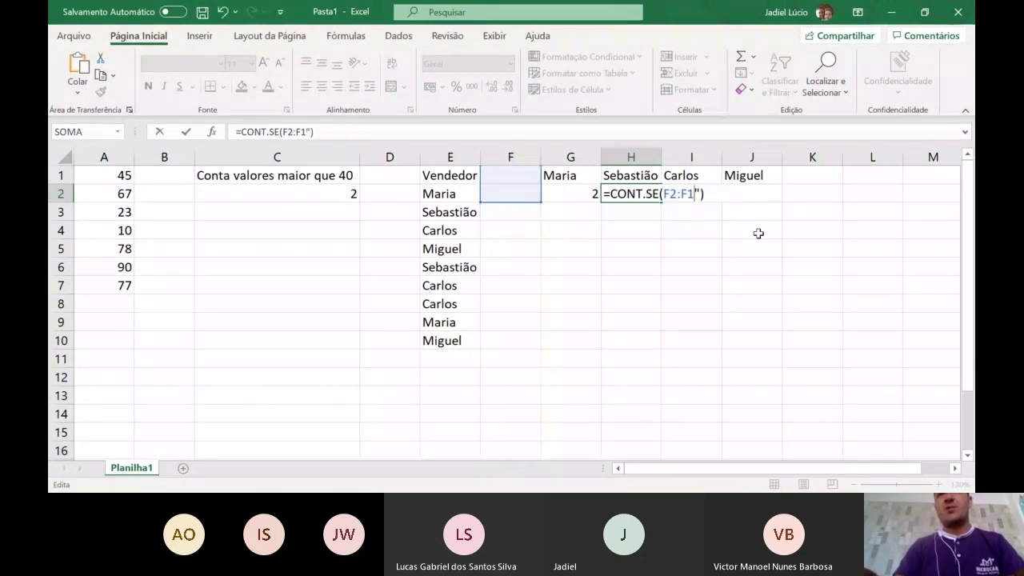
pyautogui.press('BackSpace')
pyautogui.press('BackSpace')
pyautogui.press('BackSpace')
pyautogui.press('BackSpace')
pyautogui.press('BackSpace')
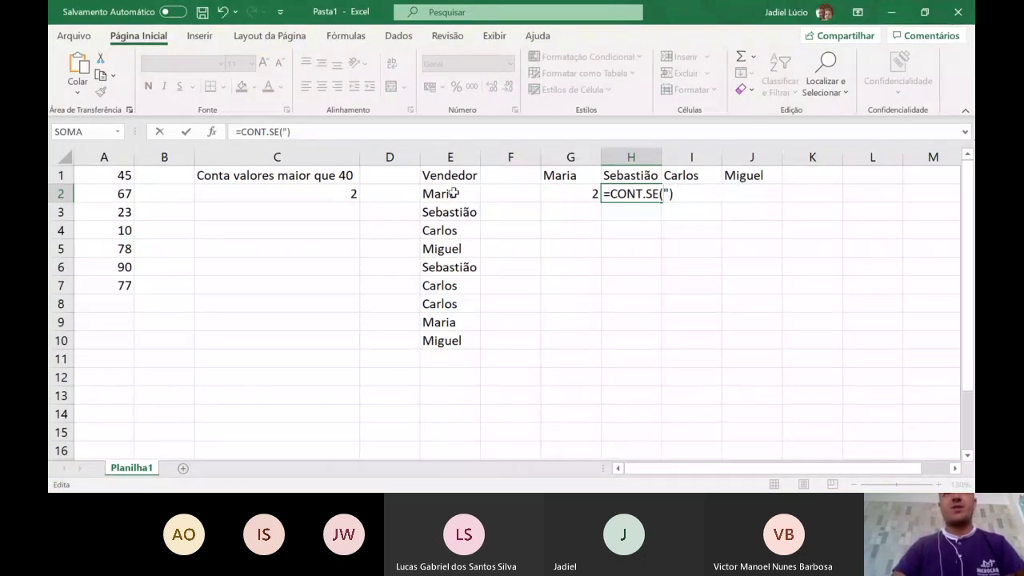
pyautogui.moveTo(452, 193); pyautogui.dragTo(450, 454)
pyautogui.scroll(1, 743, 287)
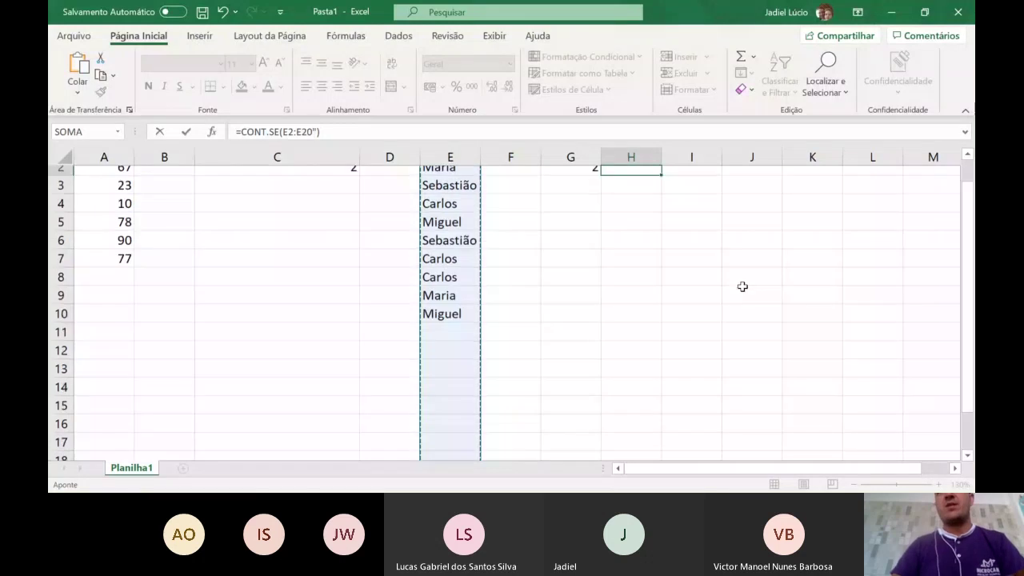
pyautogui.scroll(1, 743, 287)
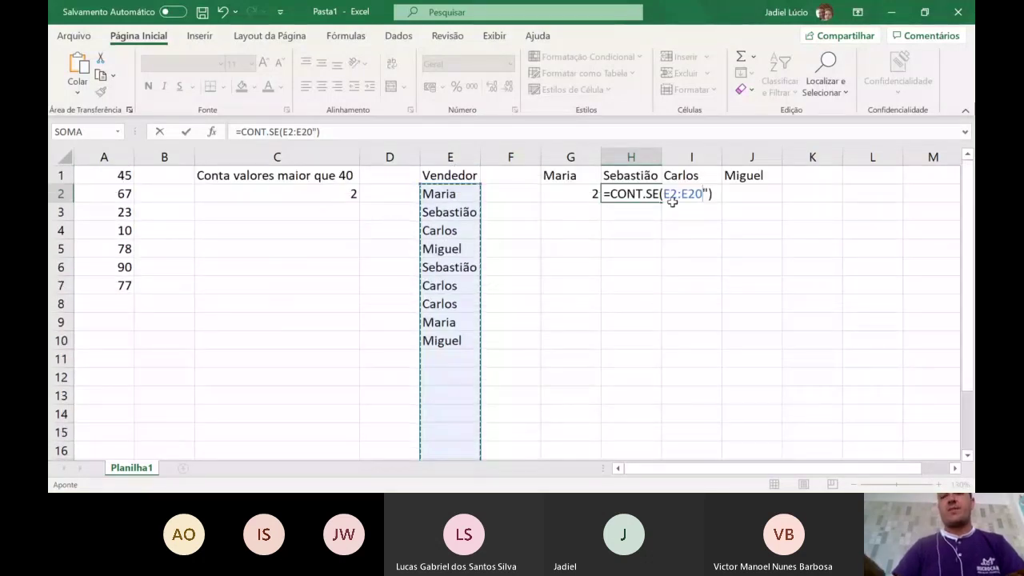
# Complete the H2 formula with the seller name from H1 as its quoted text criterion
pyautogui.write(';"')
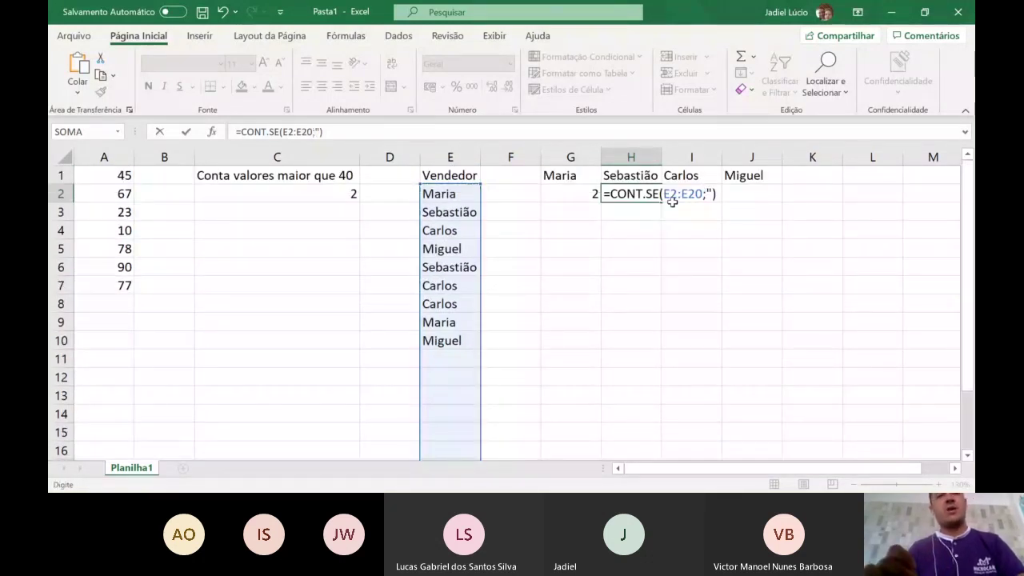
pyautogui.write('S')
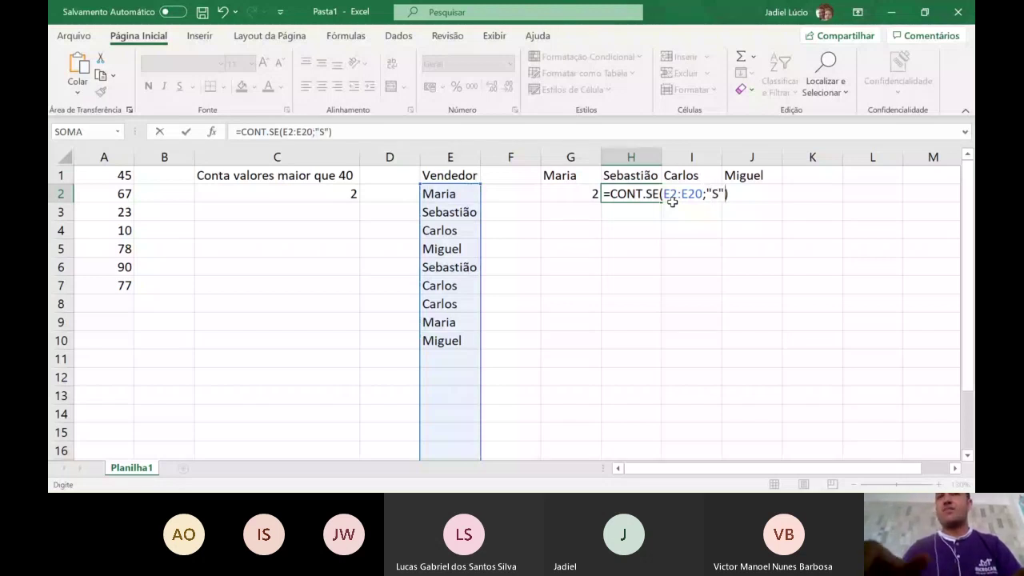
pyautogui.write('ebastiaão')
pyautogui.press('BackSpace')
pyautogui.press('BackSpace')
pyautogui.press('BackSpace')
pyautogui.write('ão')
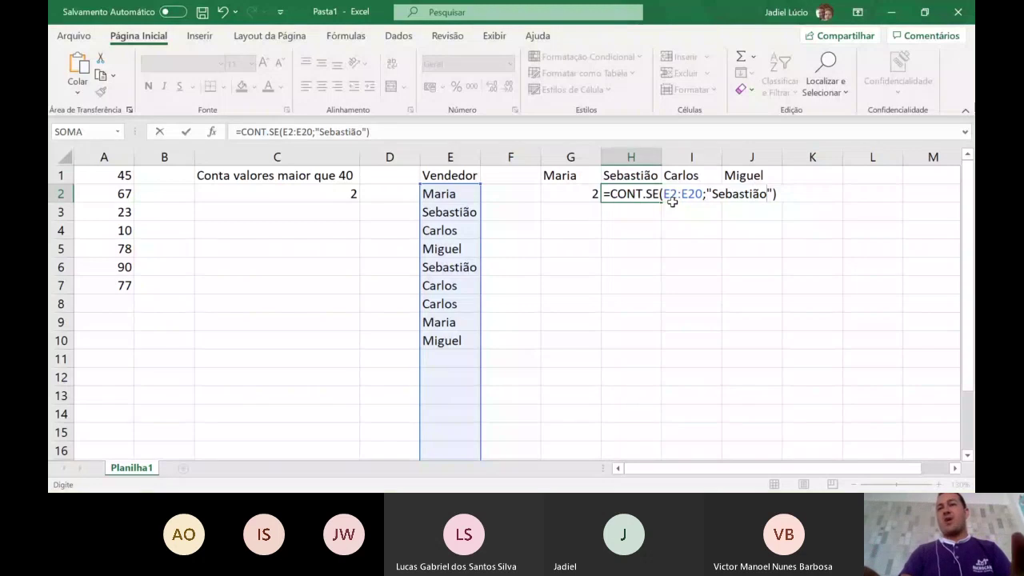
pyautogui.press('Return')
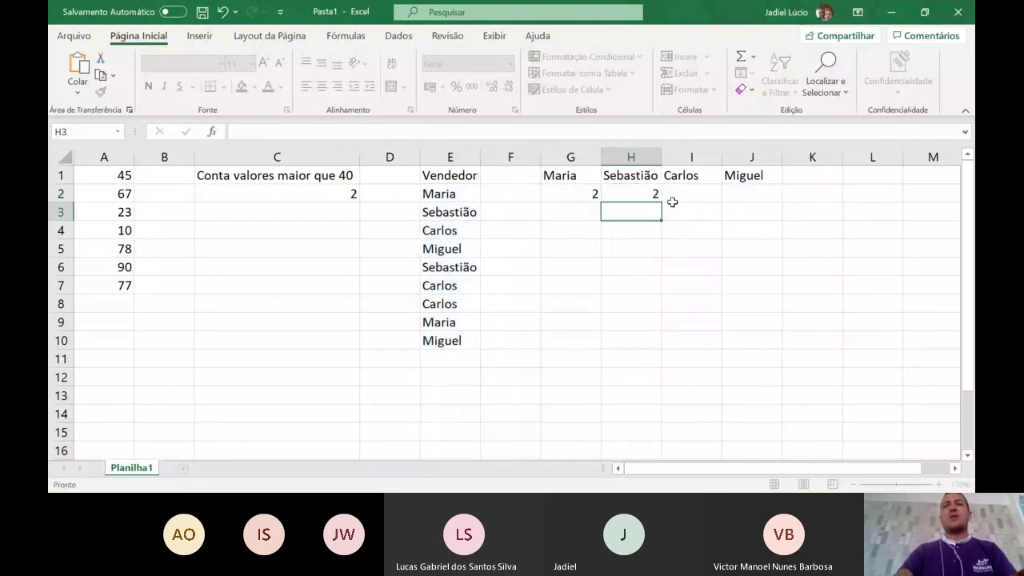
# In I2, count with CONT.SE how often the seller named in I1 occurs in E2:E20, using the name as quoted text
pyautogui.click(678, 193)
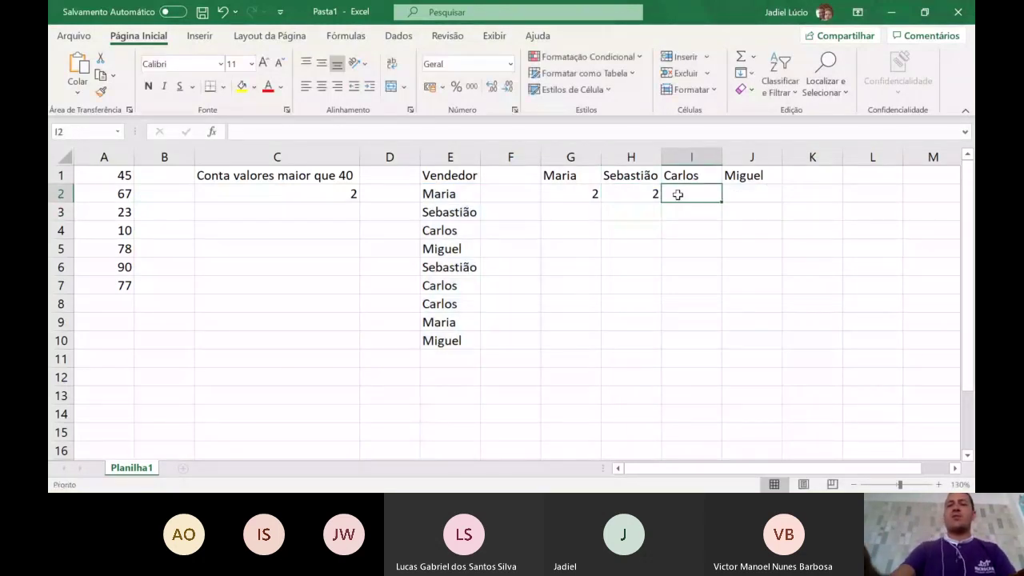
pyautogui.write('=cont.se')
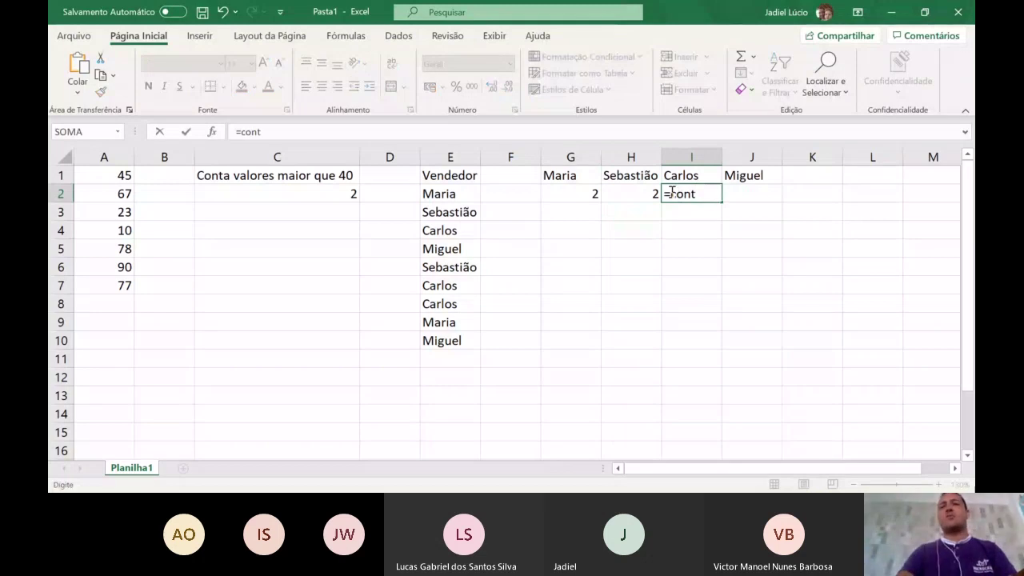
pyautogui.press('Tab')
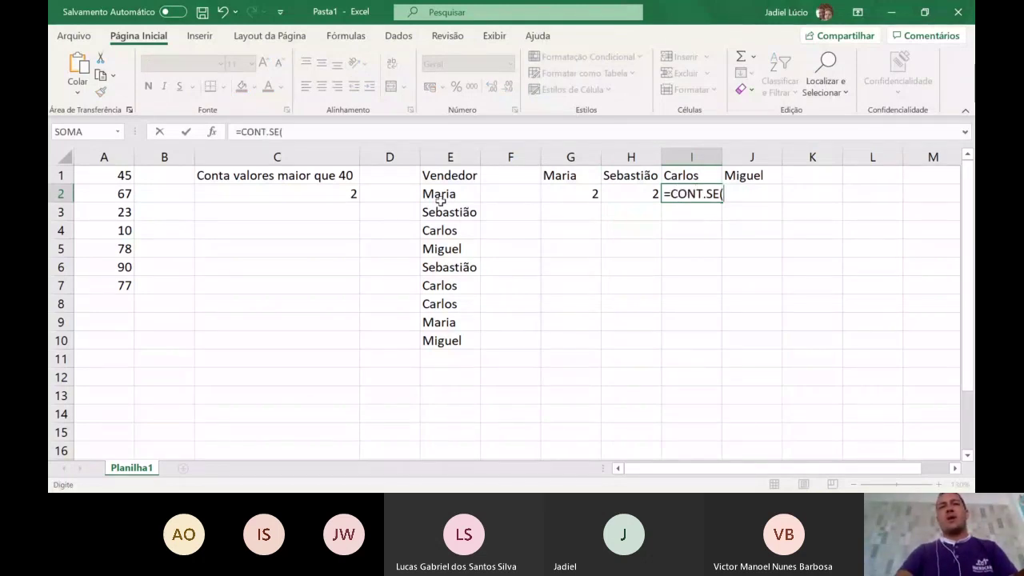
pyautogui.moveTo(448, 193); pyautogui.dragTo(432, 427)
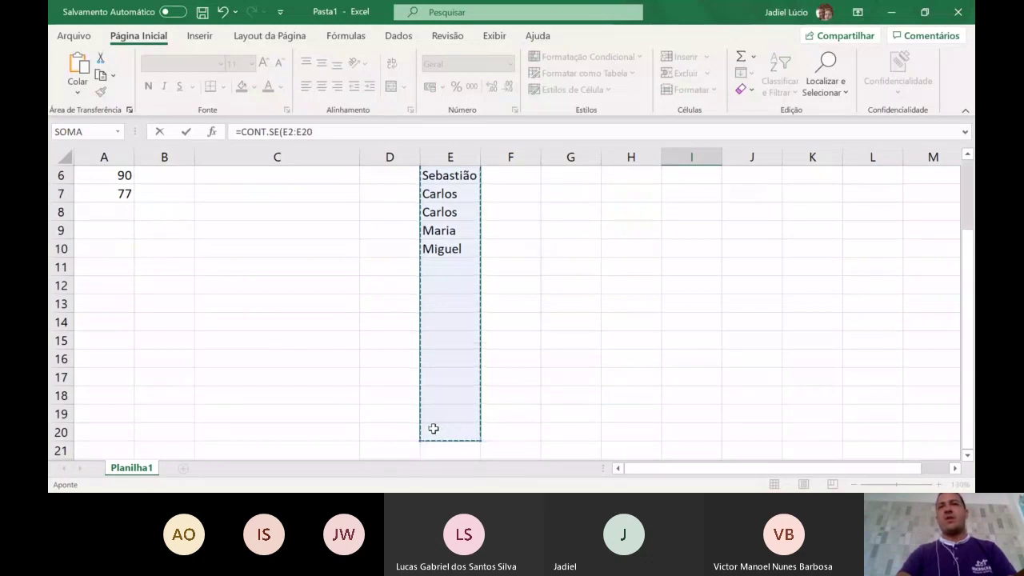
pyautogui.scroll(2, 432, 427)
pyautogui.write(';"')
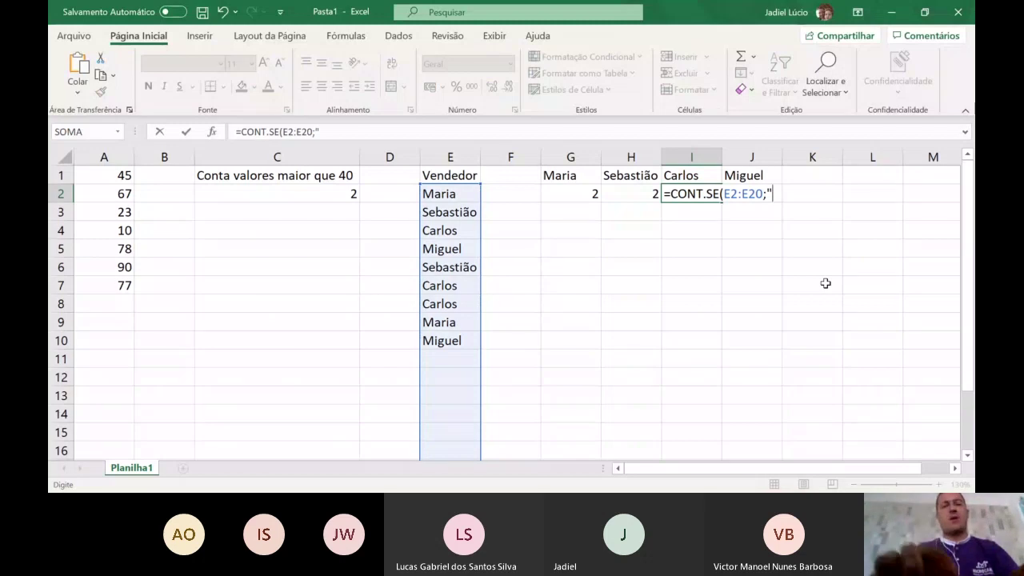
pyautogui.write('Carlos')
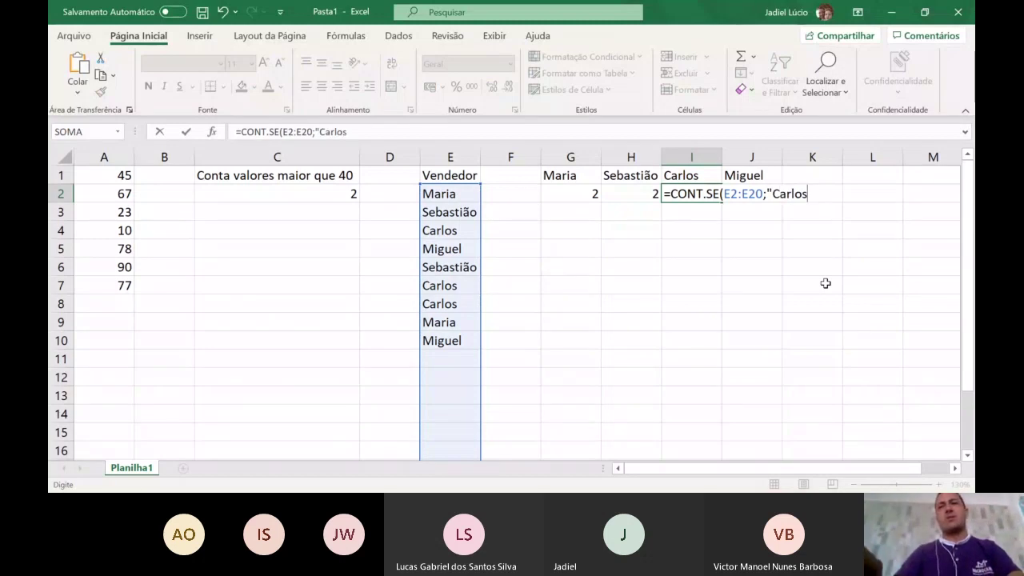
pyautogui.write('")')
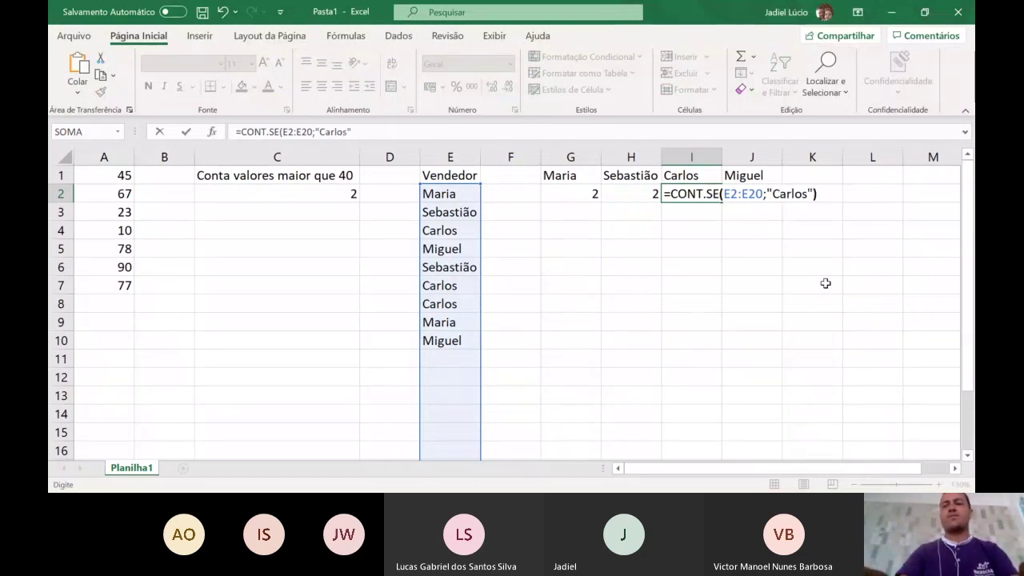
pyautogui.press('Return')
# In J2, count with CONT.SE how often the seller named in J1 occurs in E2:E20, using the name as quoted text
pyautogui.click(747, 194)
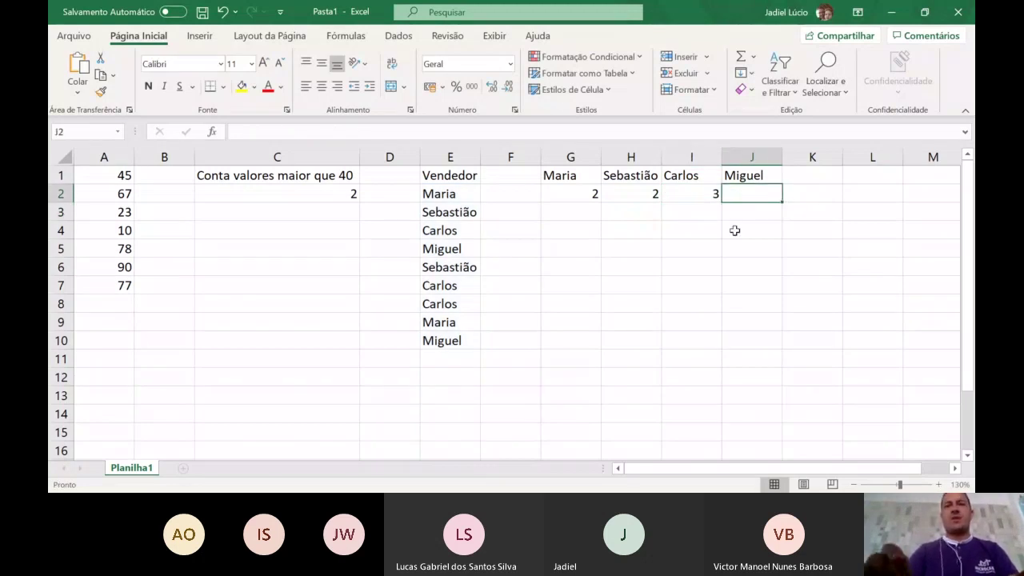
pyautogui.write('=con')
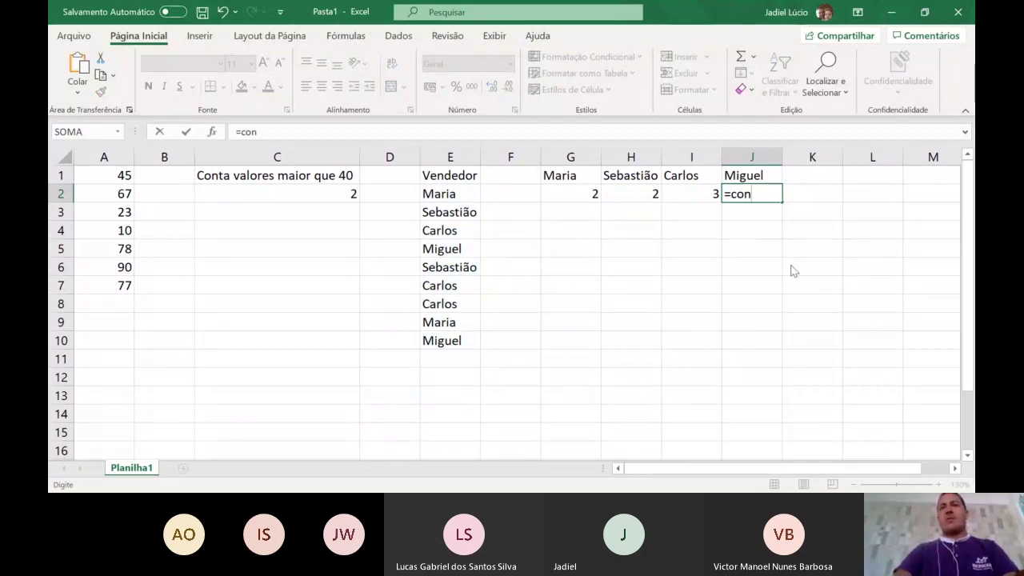
pyautogui.press('Tab')
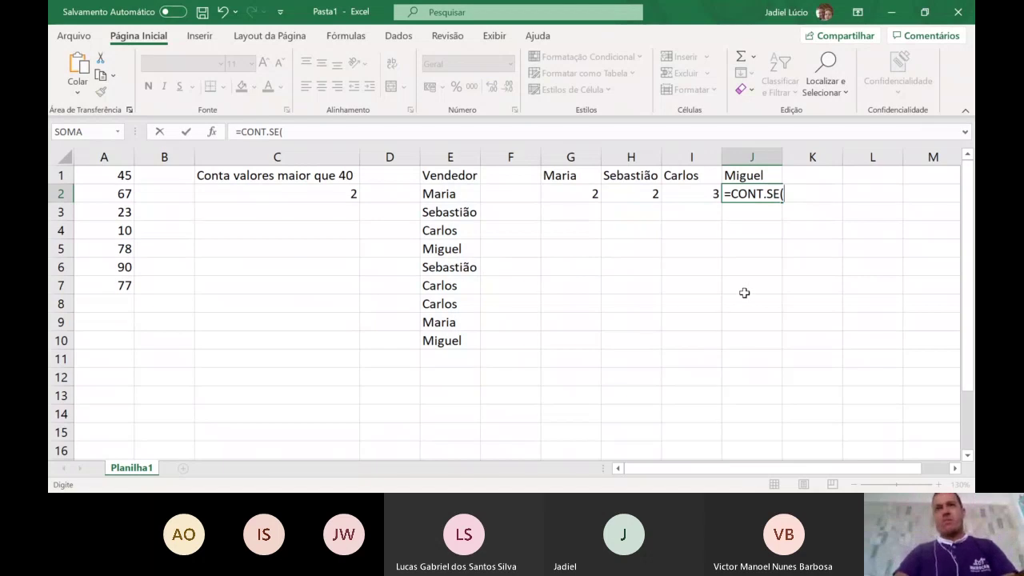
pyautogui.click(466, 198)
pyautogui.moveTo(431, 322); pyautogui.dragTo(475, 411)
pyautogui.scroll(2, 916, 247)
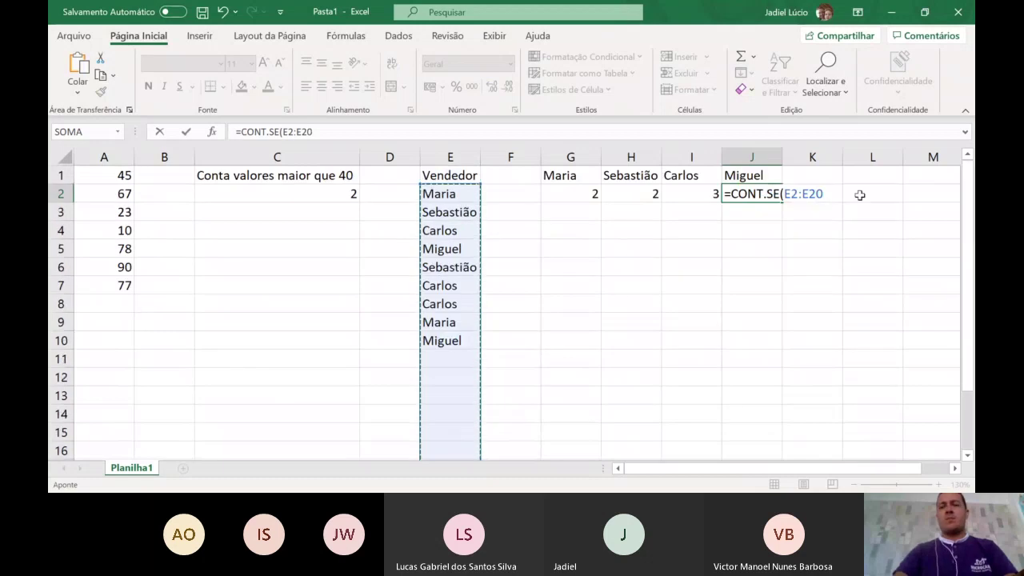
pyautogui.write(';')
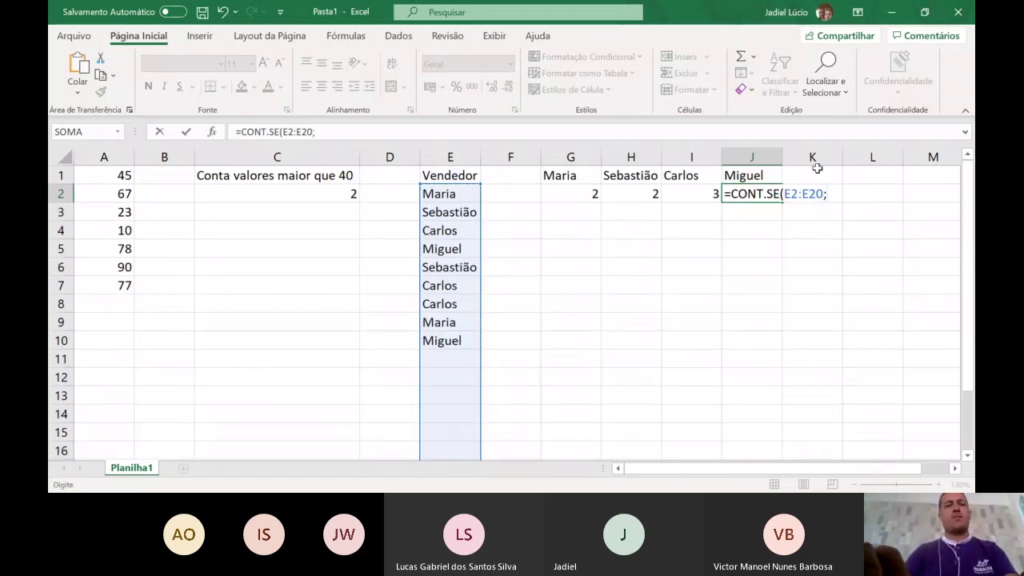
pyautogui.write('"M')
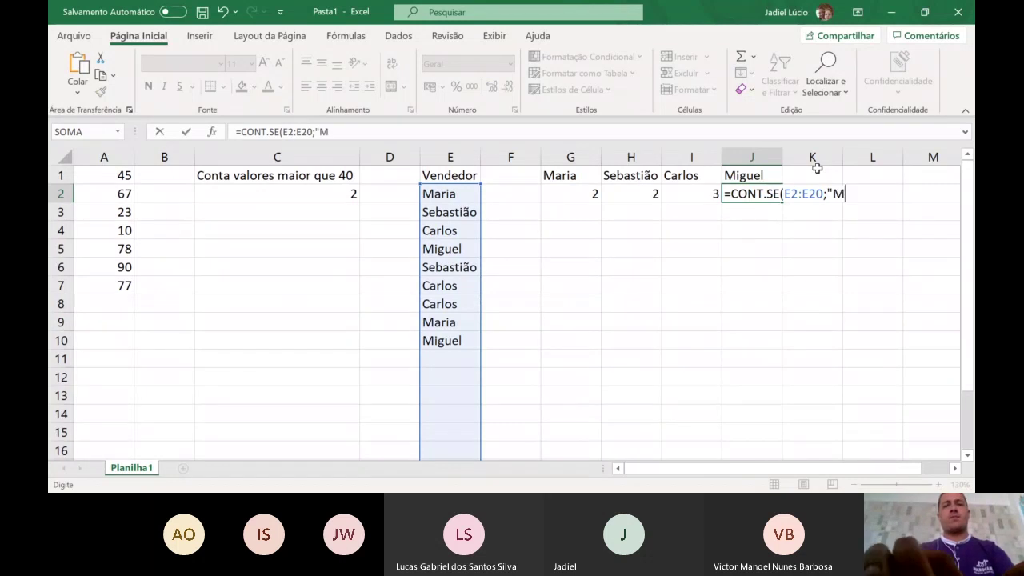
pyautogui.write('iguel")')
pyautogui.press('Return')
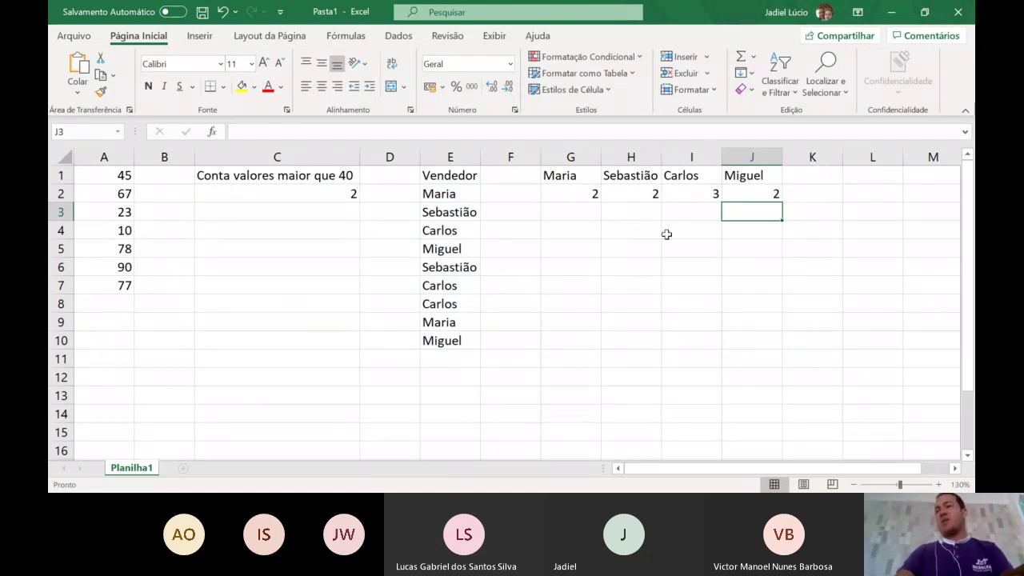
# Add another entry for the seller named in G1 to the Vendedor list in E11
pyautogui.click(452, 358)
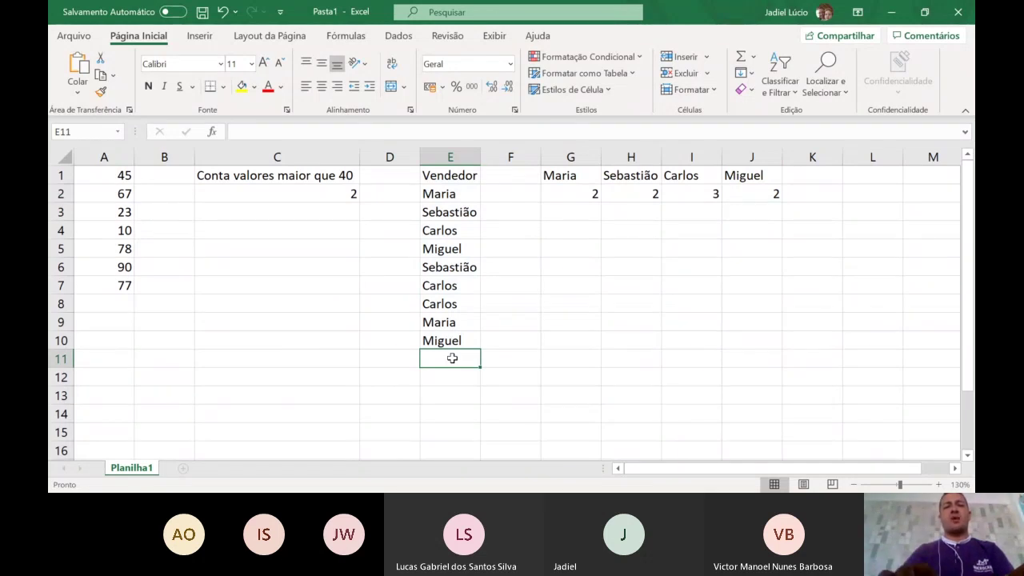
pyautogui.write('Mara')
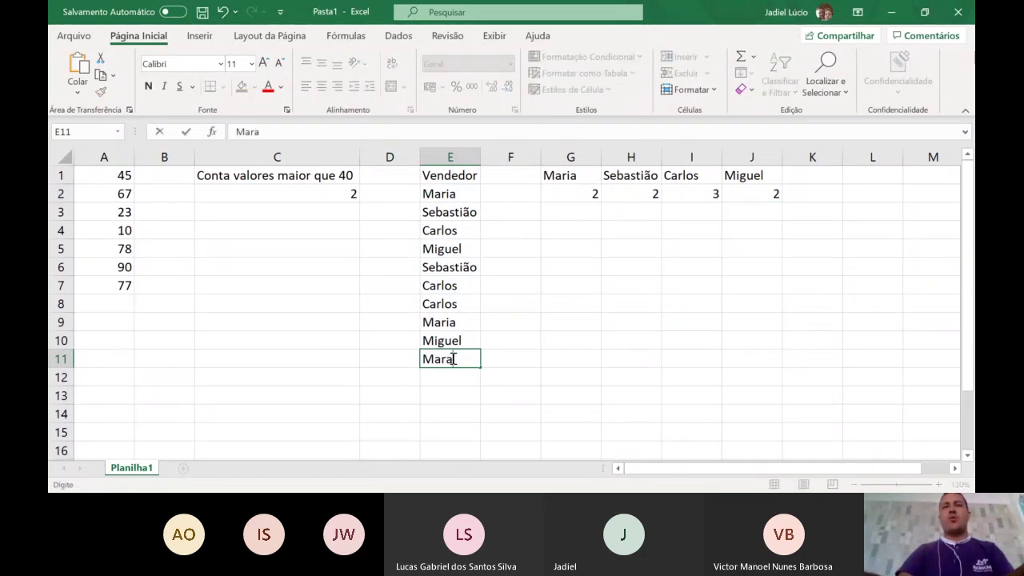
pyautogui.press('BackSpace')
pyautogui.write('i')
pyautogui.press('Return')
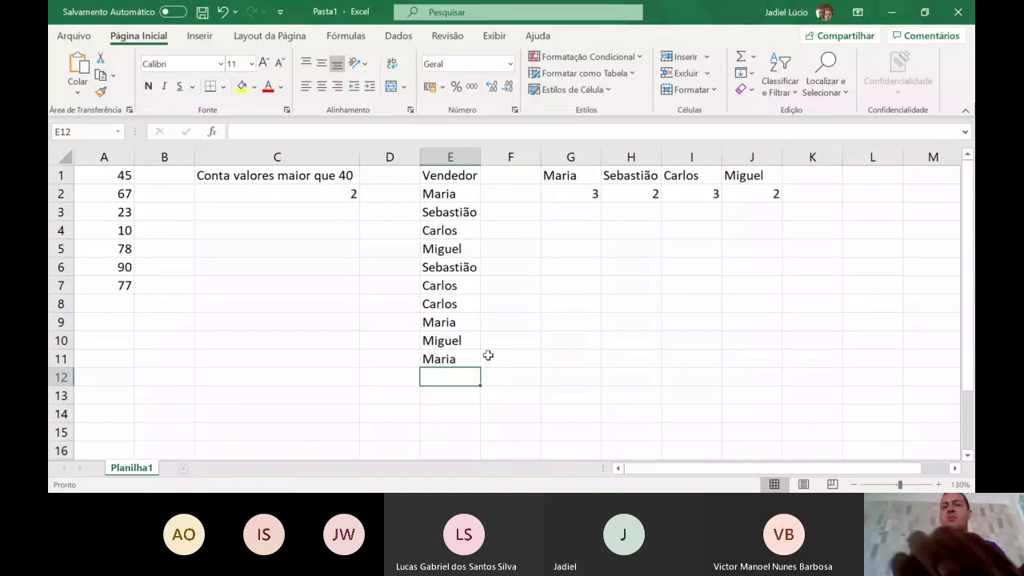
# Extend the Vendedor list with the seller named in G1 in E12 and the seller named in I1 in E13
pyautogui.write('Maraia')
pyautogui.press('BackSpace')
pyautogui.press('BackSpace')
pyautogui.press('BackSpace')
pyautogui.write('ia')
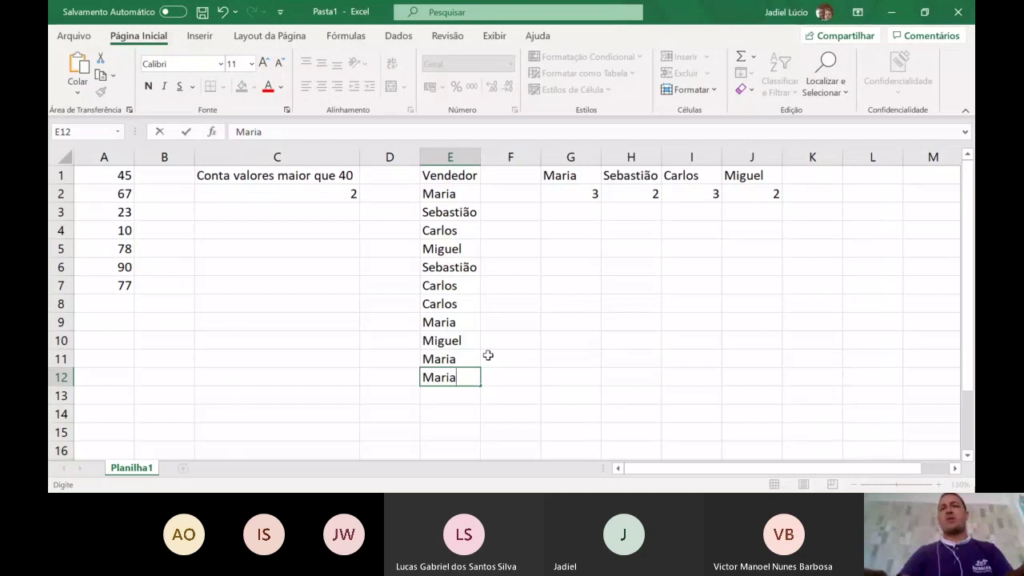
pyautogui.press('Return')
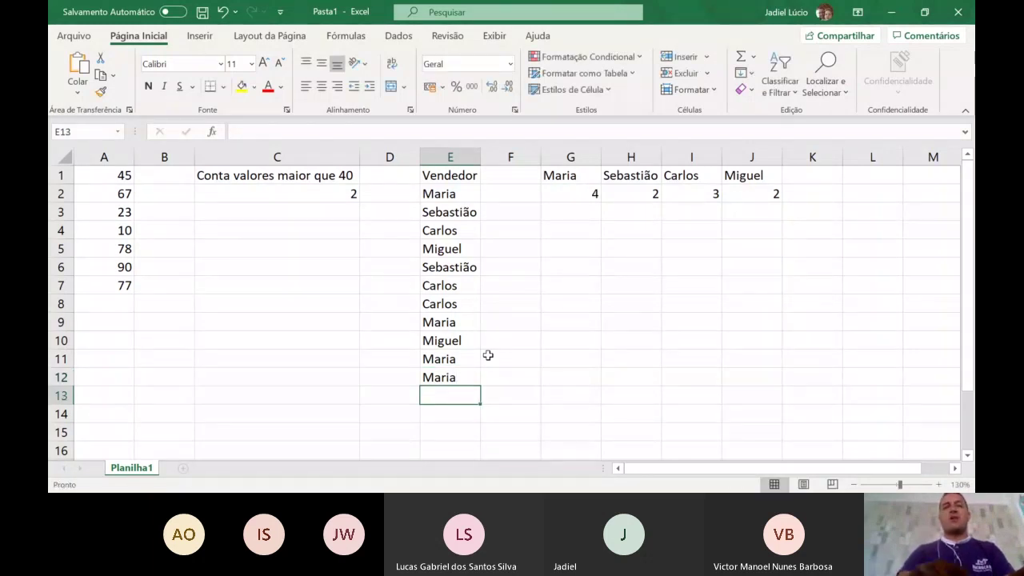
pyautogui.write('Carlos')
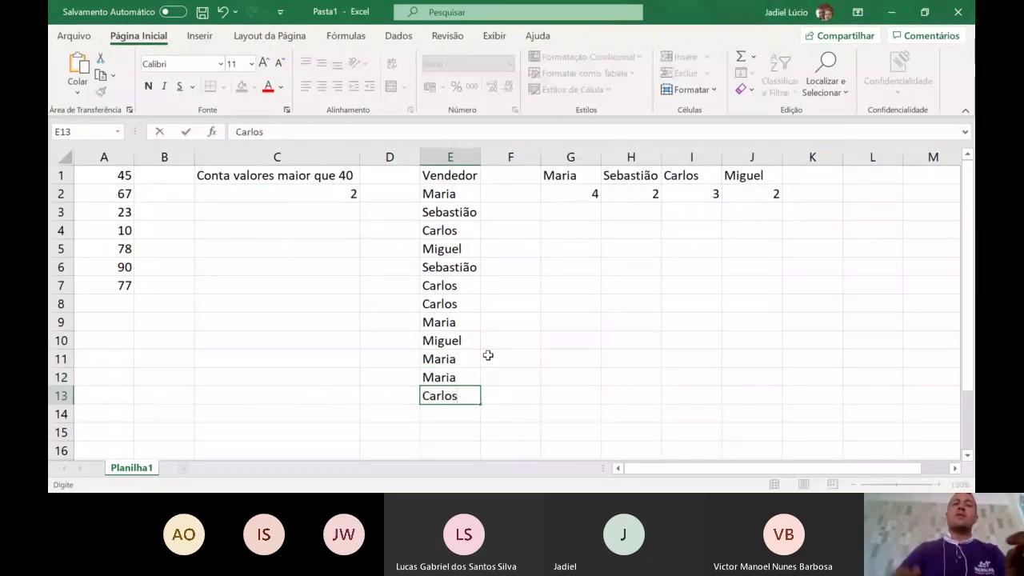
pyautogui.press('Return')
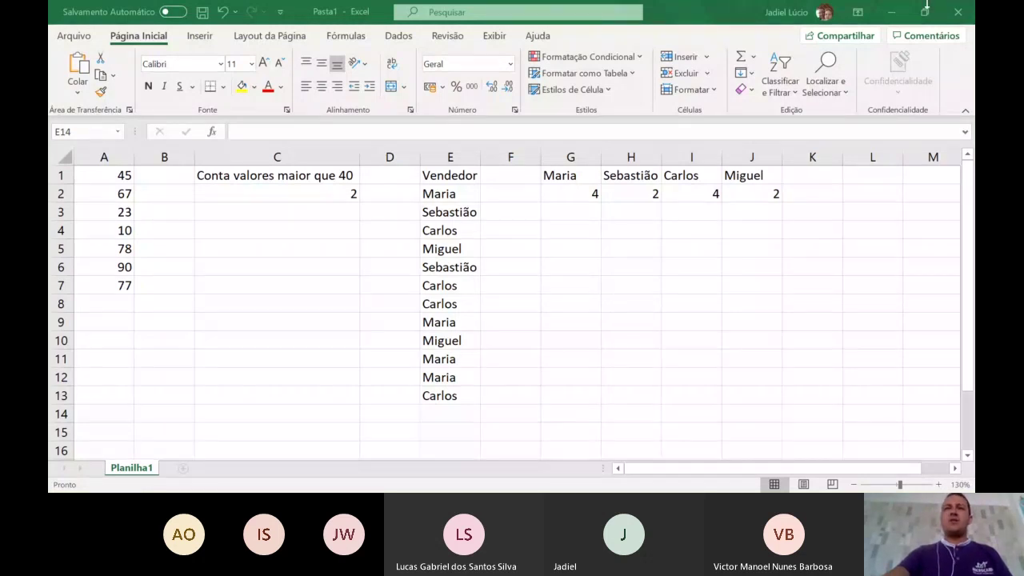
# Enter the heading Vazios in K1
pyautogui.click(765, 140)
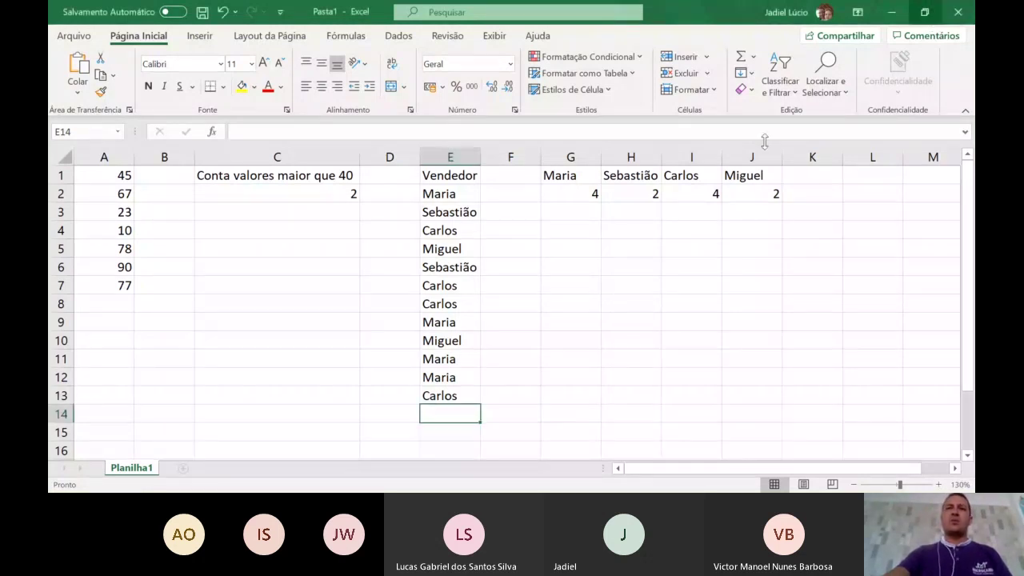
pyautogui.click(572, 303)
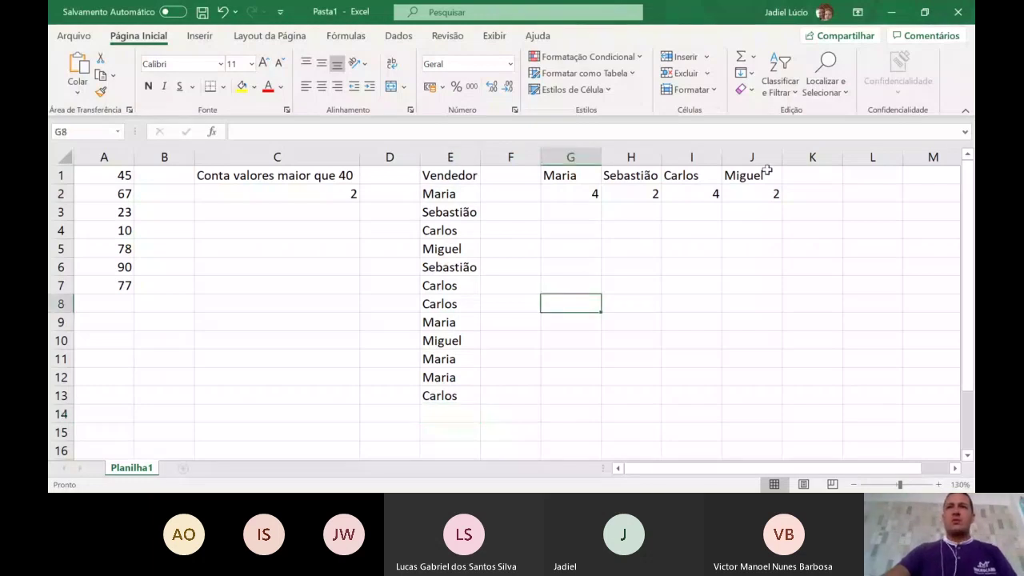
pyautogui.click(811, 174)
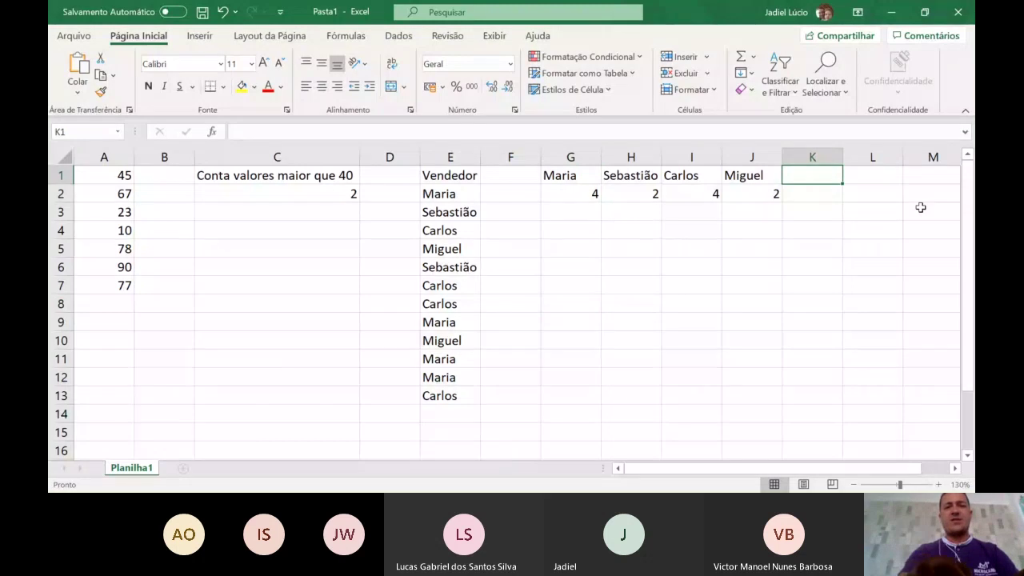
pyautogui.write('Vazio s')
pyautogui.press('Return')
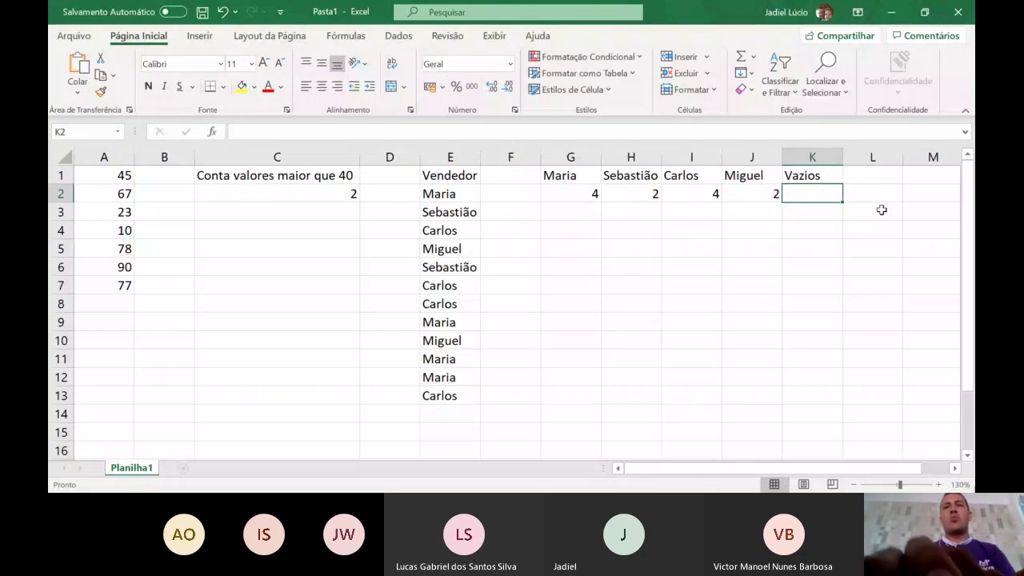
# In K2, count the empty cells of E2:E20 with the CONTAR.VAZIO function
pyautogui.write('=cont')
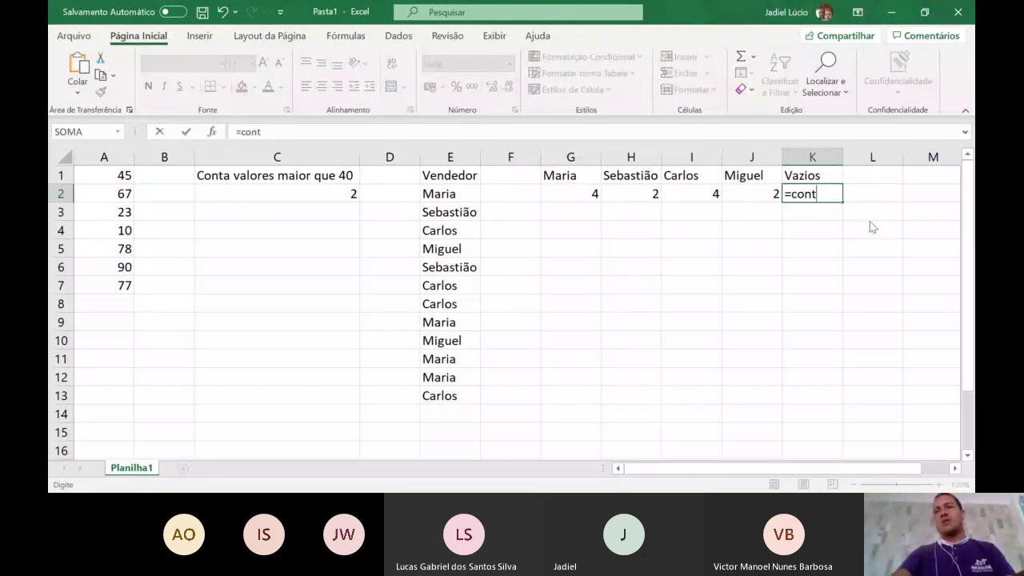
pyautogui.write('ar.vazio(')
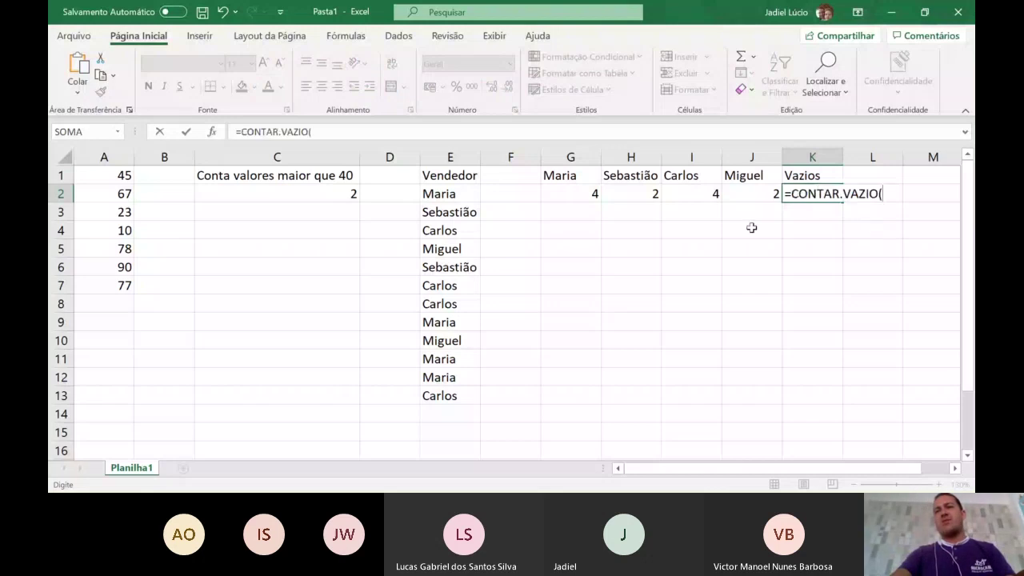
pyautogui.moveTo(460, 194); pyautogui.dragTo(450, 422)
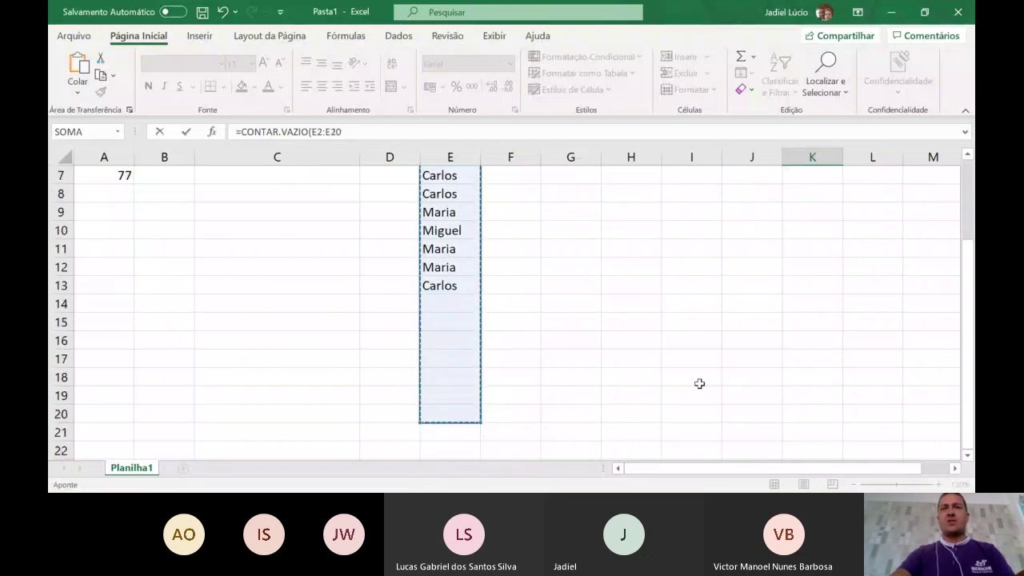
pyautogui.scroll(2, 704, 380)
pyautogui.write(')')
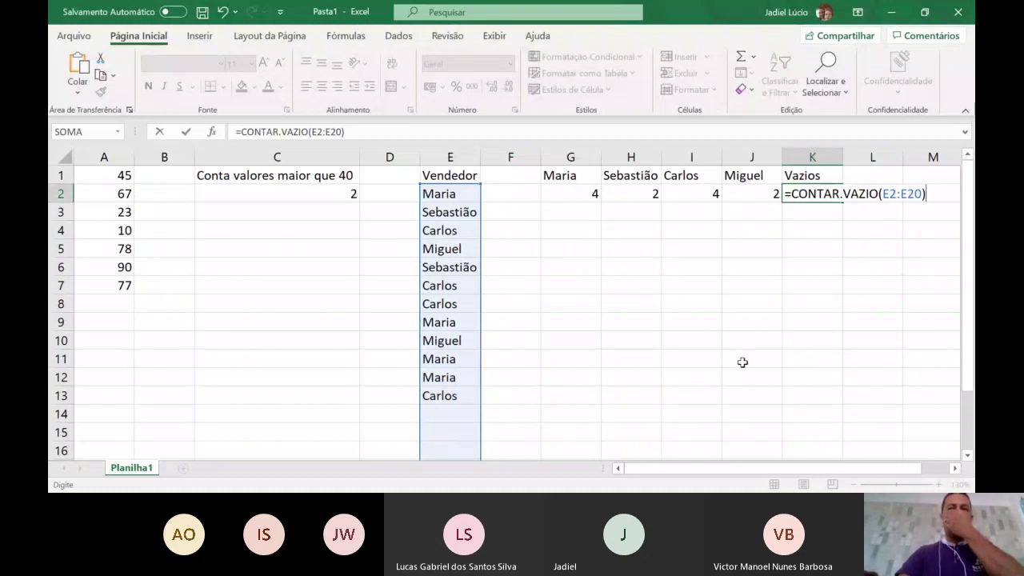
pyautogui.press('Return')
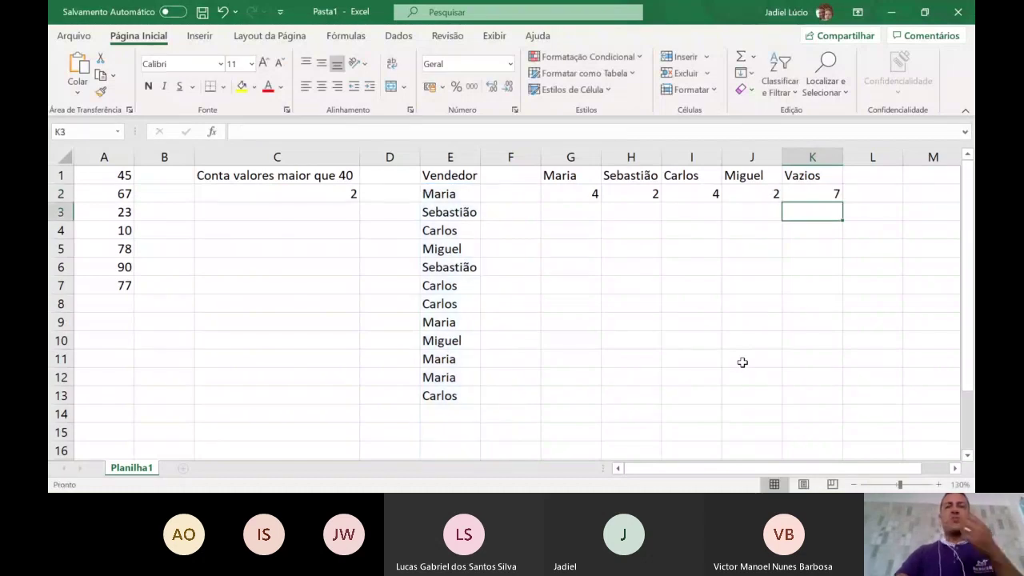
# Check the blank-count formula in K2 against column E, and add the seller named in J1 to the list in E14
pyautogui.click(814, 192)
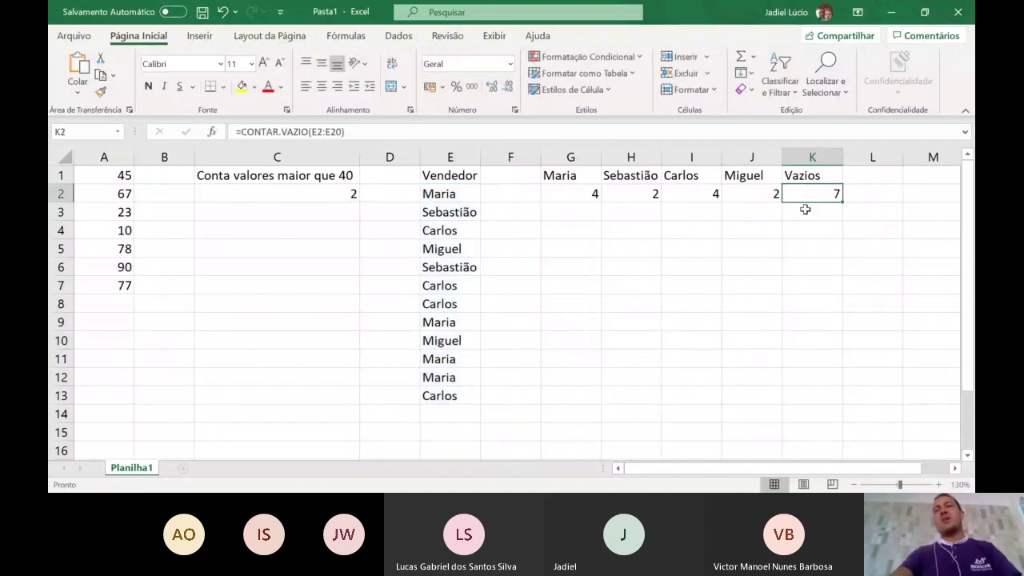
pyautogui.scroll(-1, 453, 394)
pyautogui.scroll(-3, 453, 390)
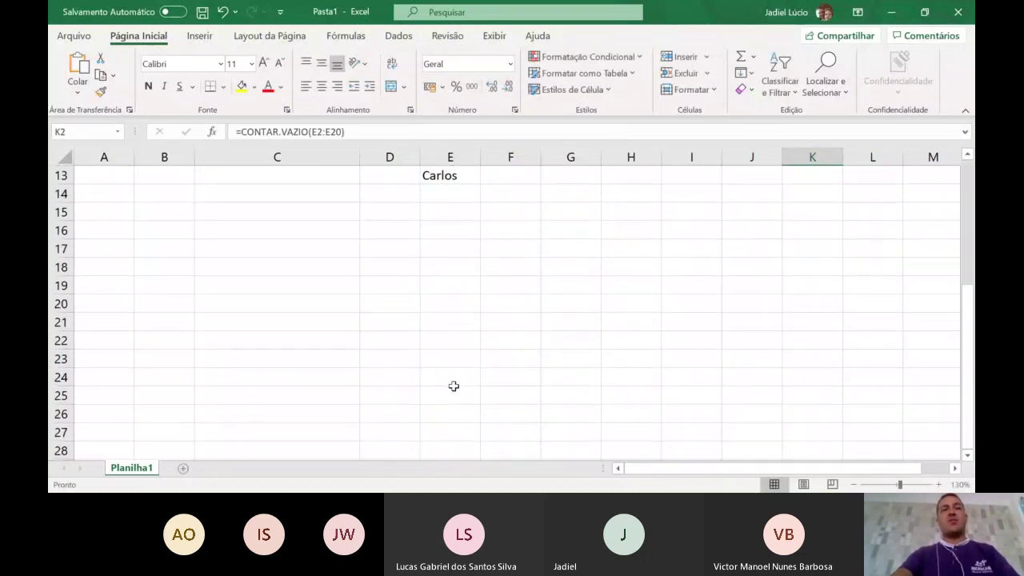
pyautogui.scroll(4, 479, 331)
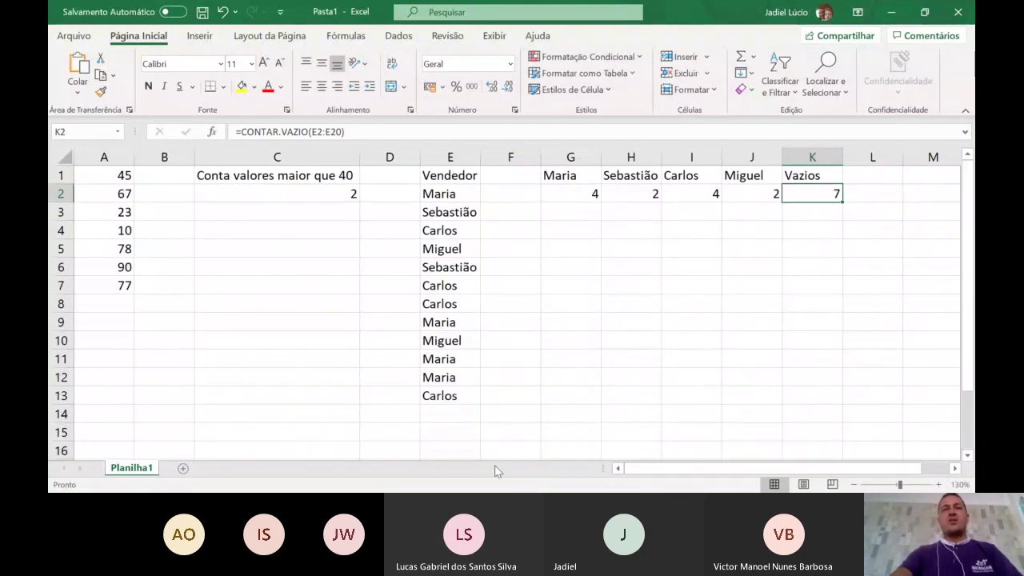
pyautogui.click(455, 412)
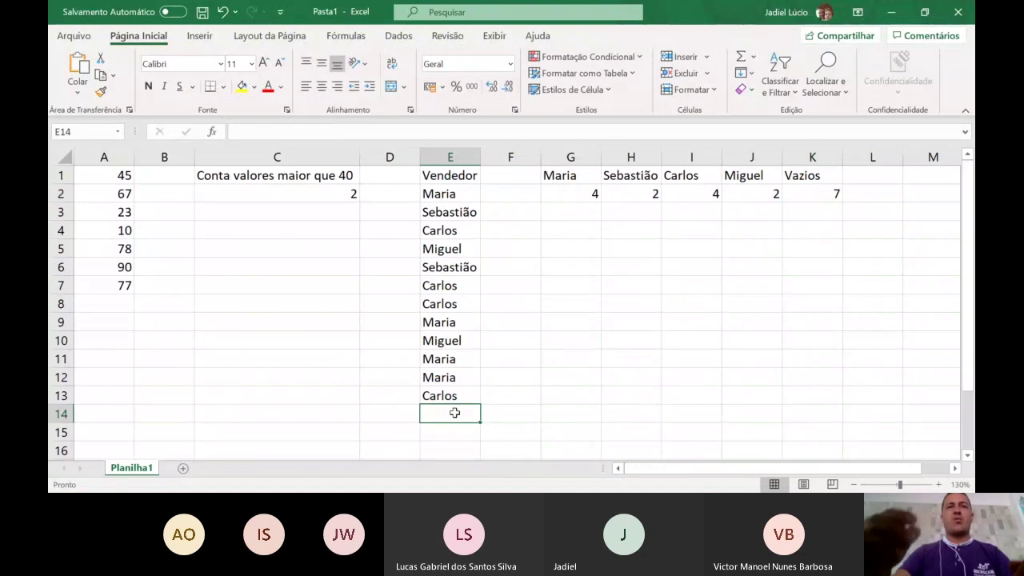
pyautogui.write('Miguel')
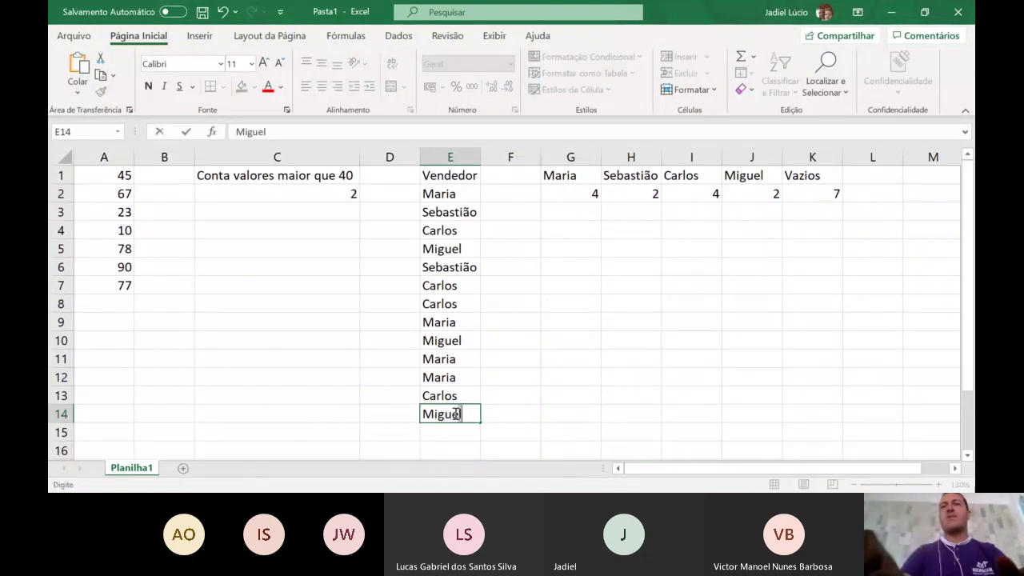
pyautogui.press('Return')
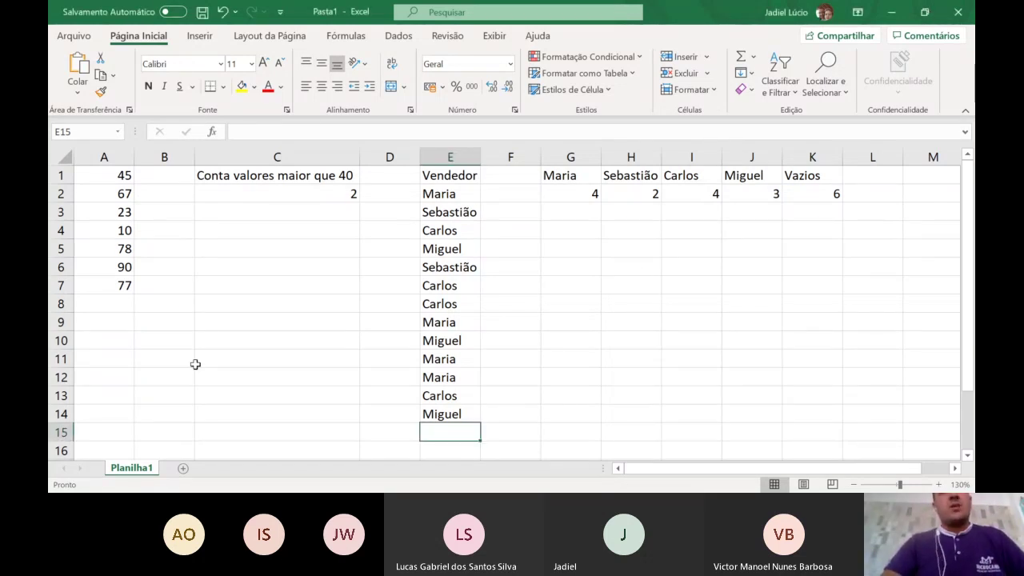
# Add a new blank worksheet after Planilha1, revisit Planilha1, and return to the new sheet
pyautogui.click(183, 469)
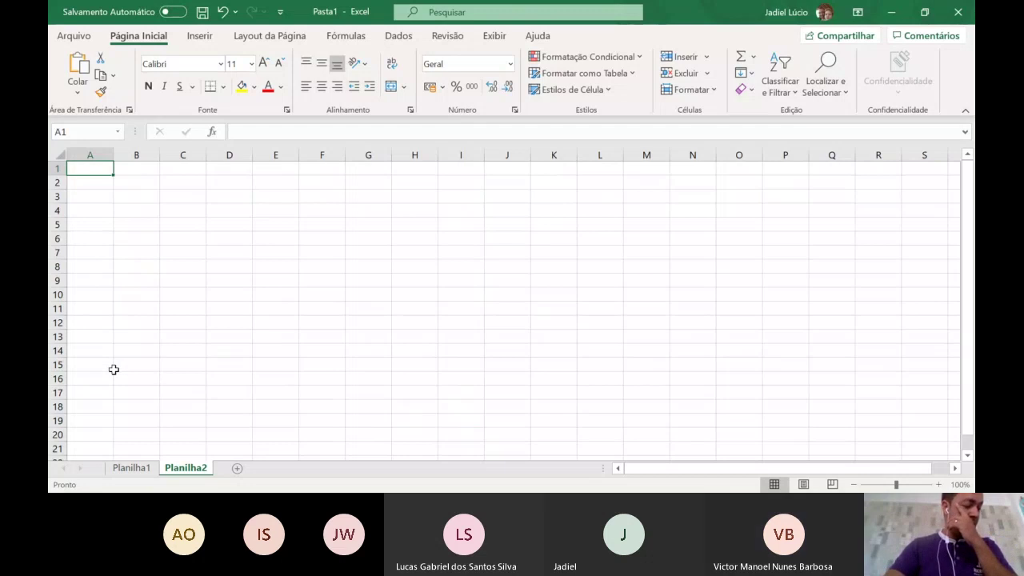
pyautogui.click(132, 468)
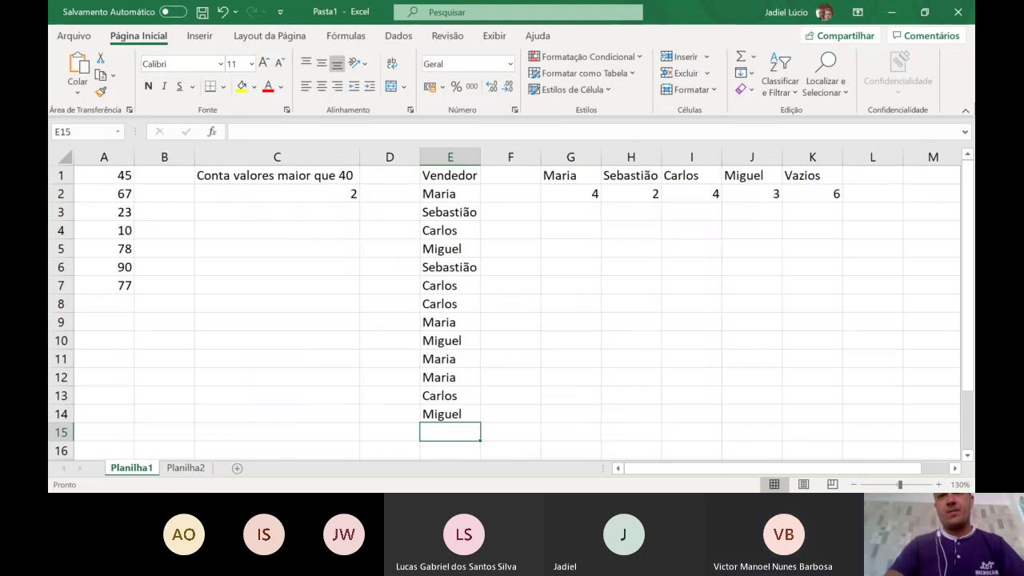
pyautogui.click(524, 263)
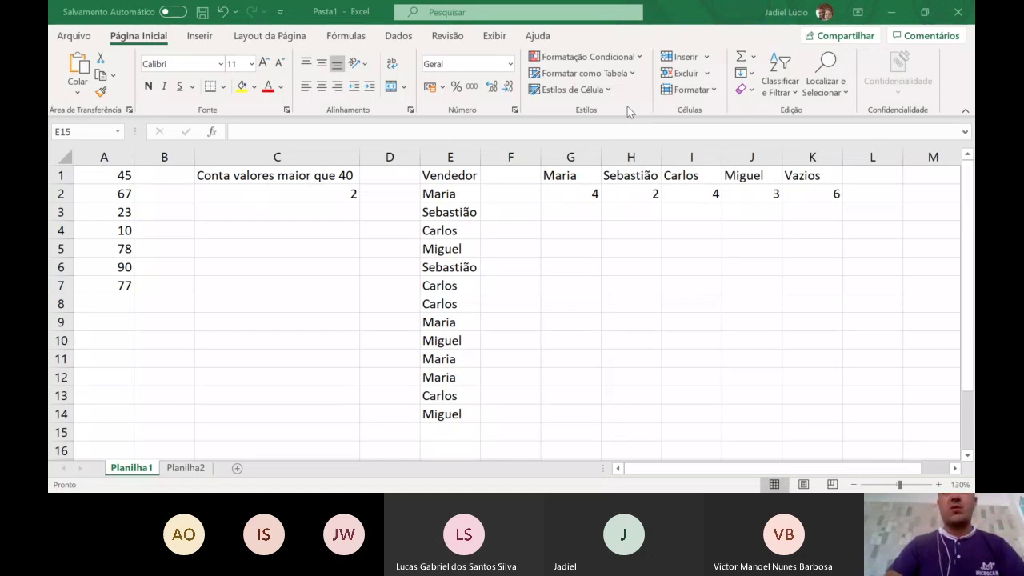
pyautogui.click(657, 53)
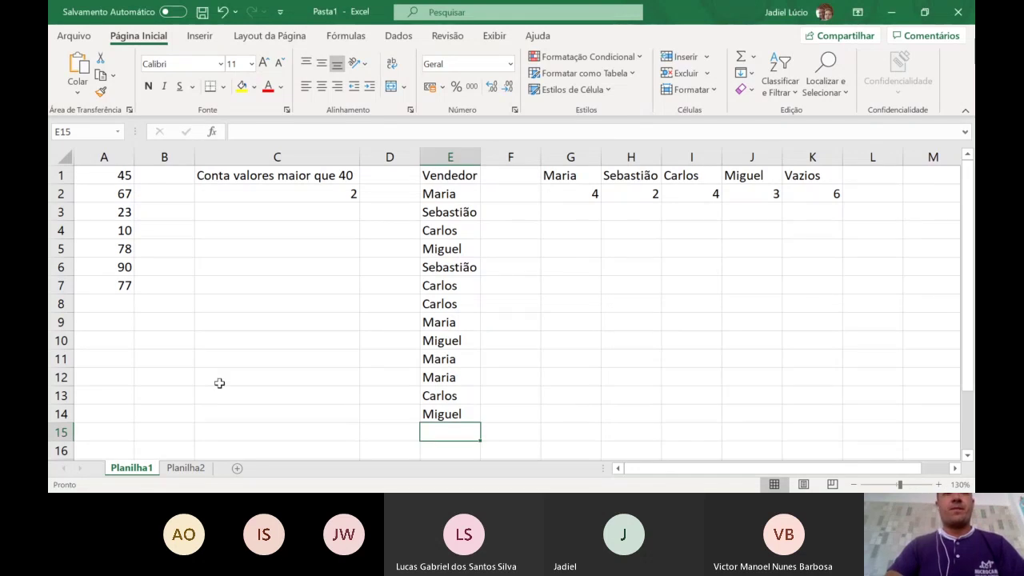
pyautogui.click(200, 468)
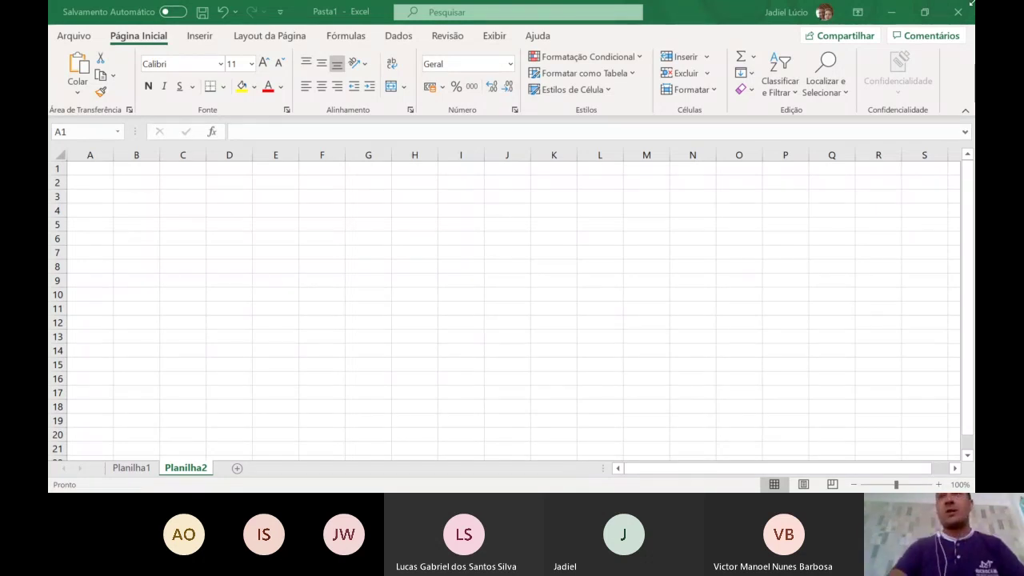
pyautogui.click(933, 18)
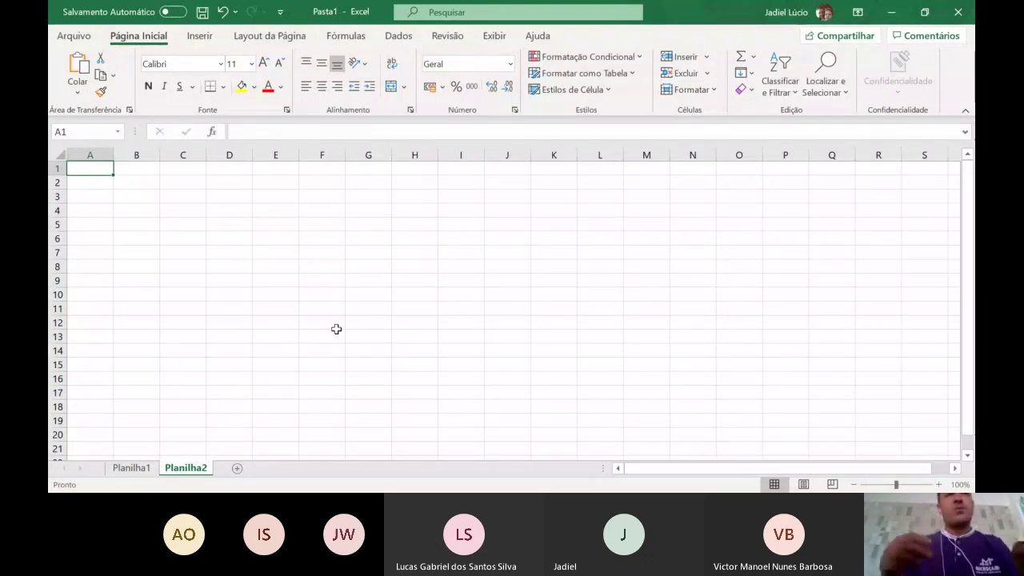
# Enter the headings Aluno in A1 and Nota 1 in B1 of the new worksheet
pyautogui.write('Aluno')
pyautogui.press('Tab')
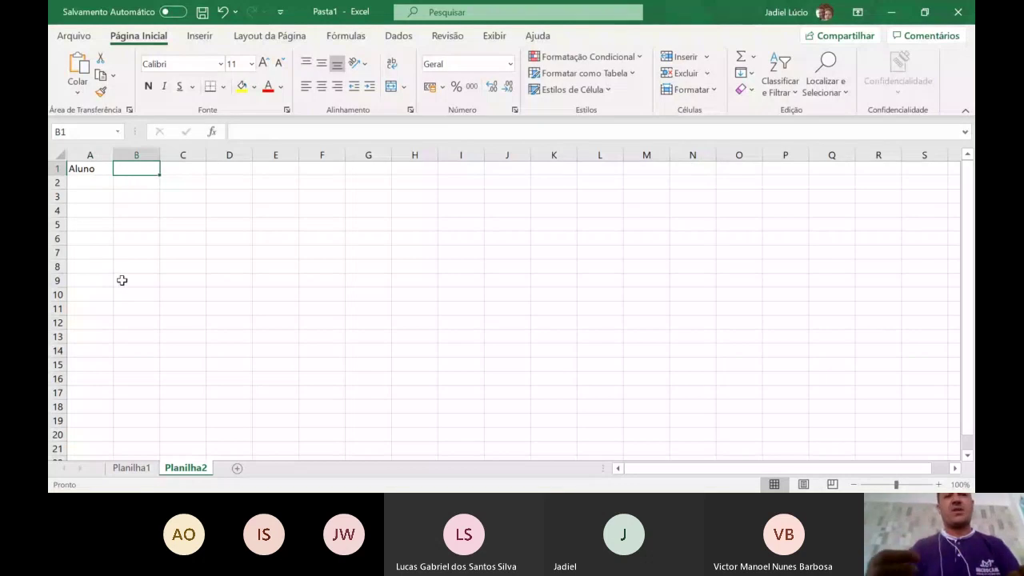
pyautogui.write('Nota')
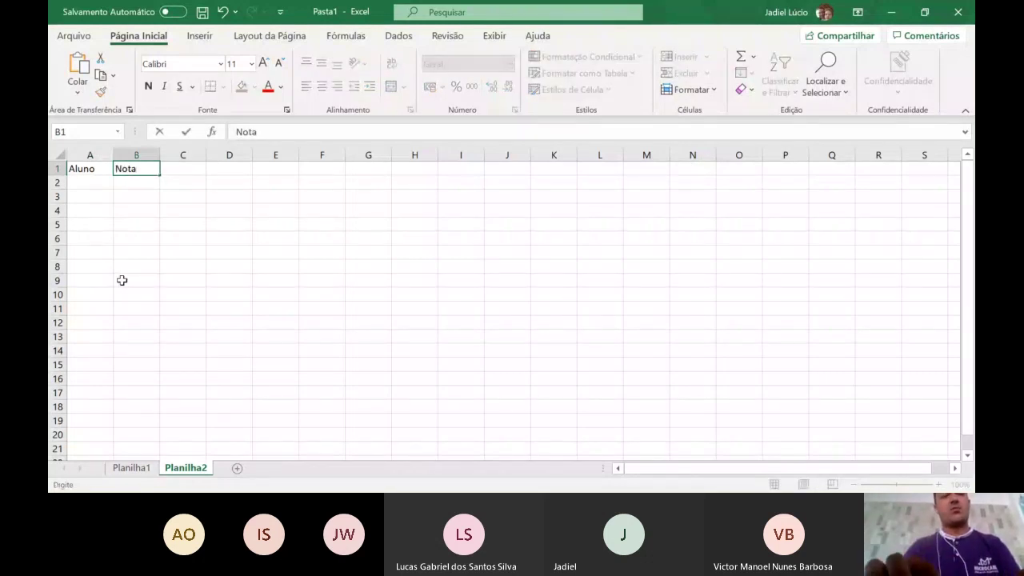
pyautogui.write(' 1')
pyautogui.press('Return')
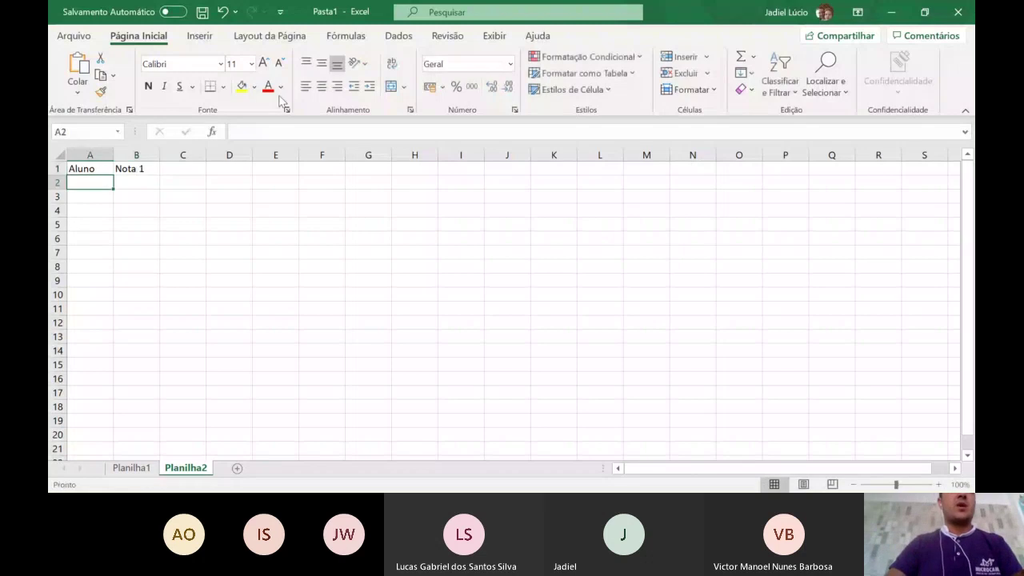
# Fill the Nota 1 heading from B1 across to E1 as a series ending in Nota 4
pyautogui.click(136, 169)
pyautogui.moveTo(159, 175); pyautogui.dragTo(306, 170)
pyautogui.scroll(3, 231, 210)
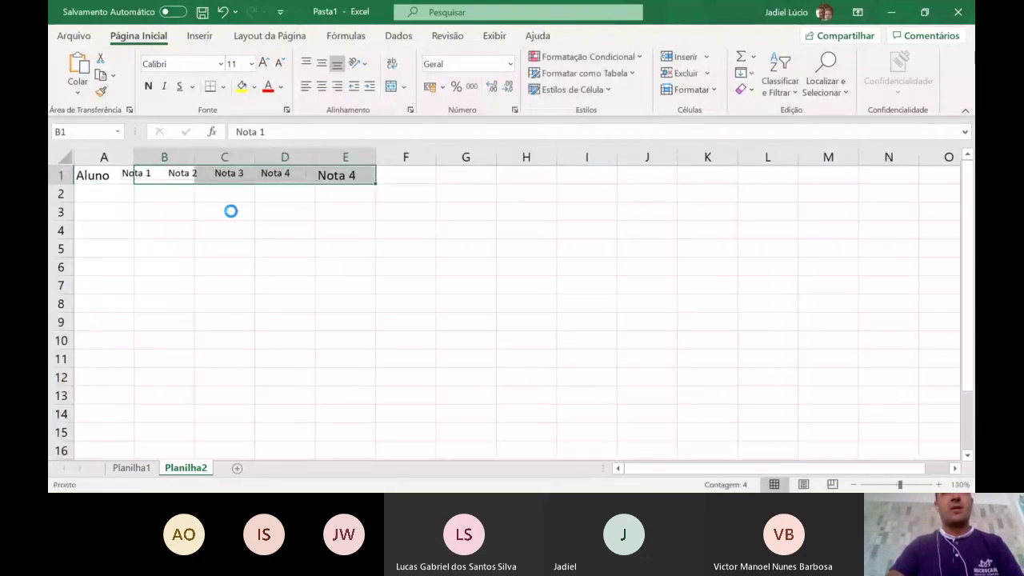
pyautogui.scroll(1, 231, 210)
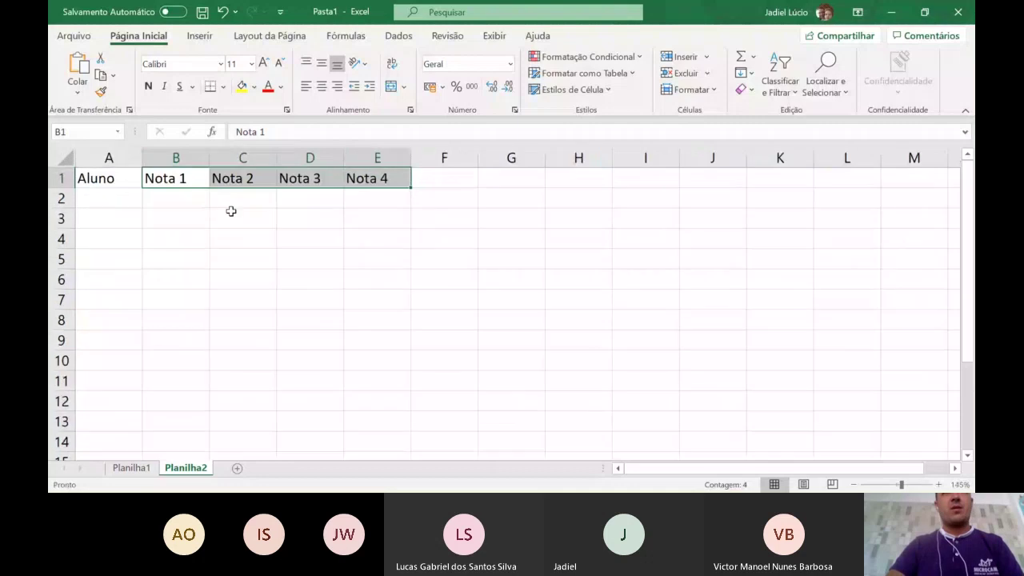
# Enter the heading Média in F1
pyautogui.click(432, 176)
pyautogui.write('M')
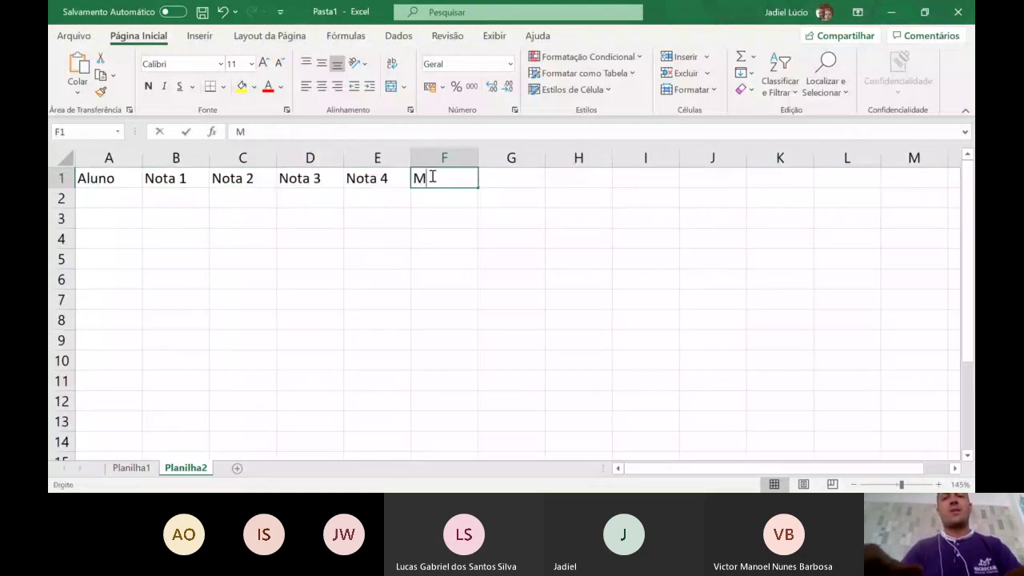
pyautogui.write('édia')
pyautogui.press('Return')
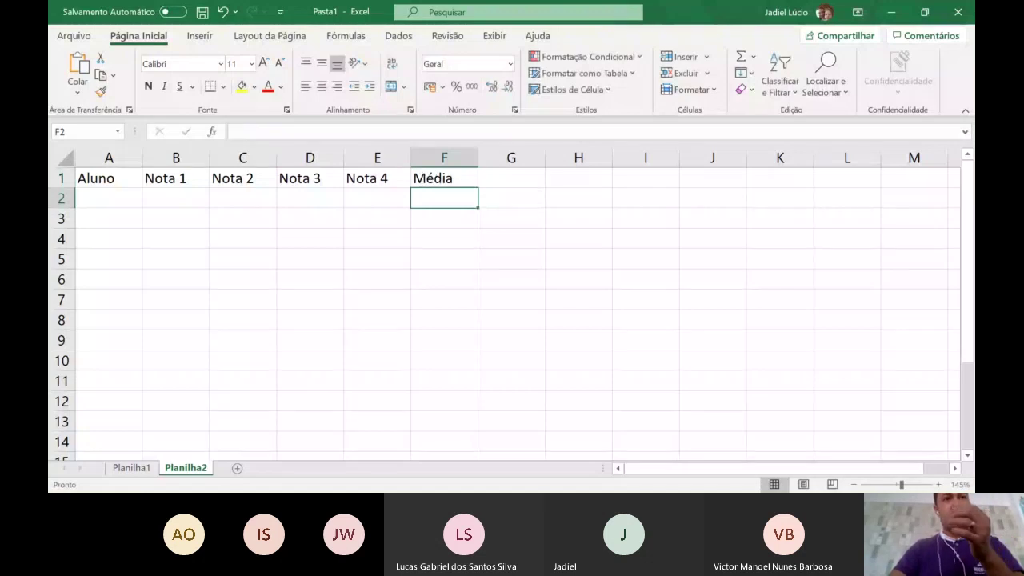
# Enter the first student's name in A2 with the grades 9, 8, 7 and 8 in B2:E2
pyautogui.click(103, 199)
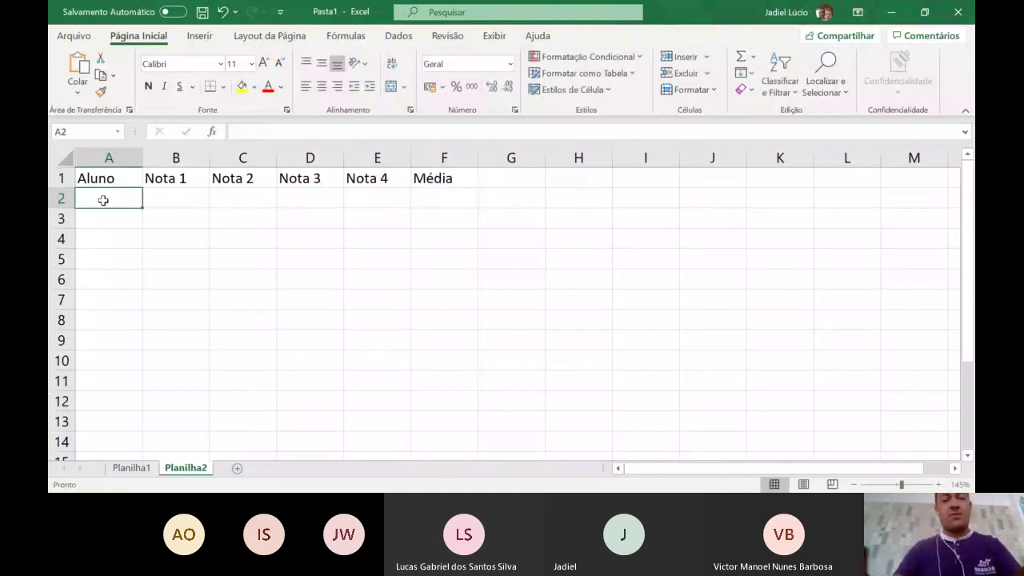
pyautogui.write('Maria')
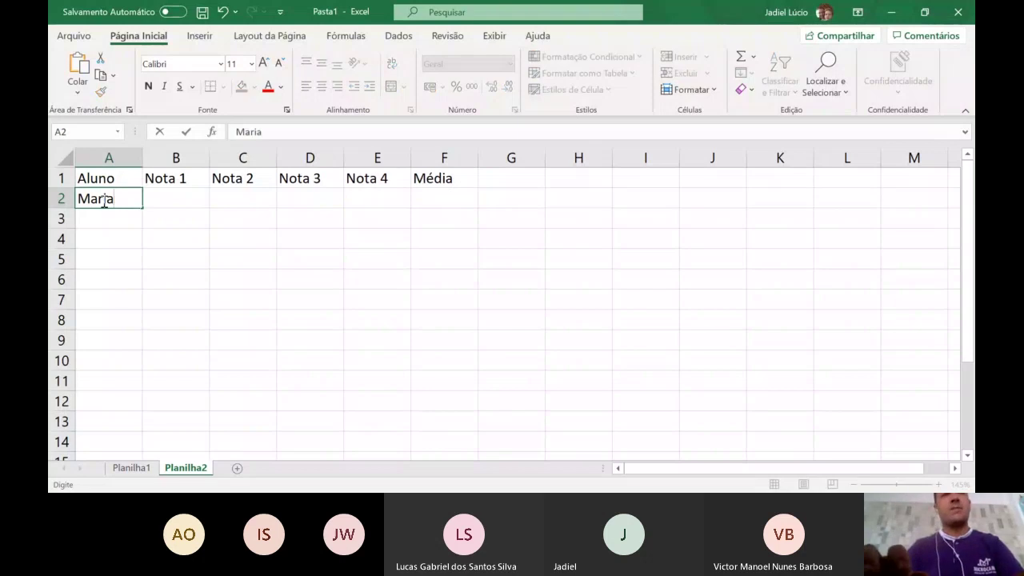
pyautogui.press('Tab')
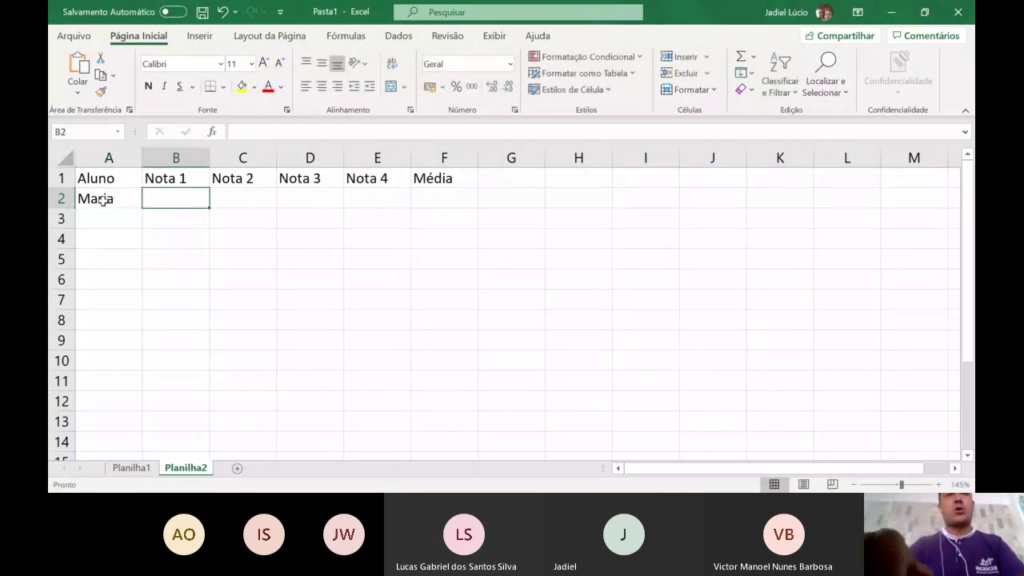
pyautogui.write('9')
pyautogui.press('Tab')
pyautogui.write('8')
pyautogui.press('Tab')
pyautogui.write('7')
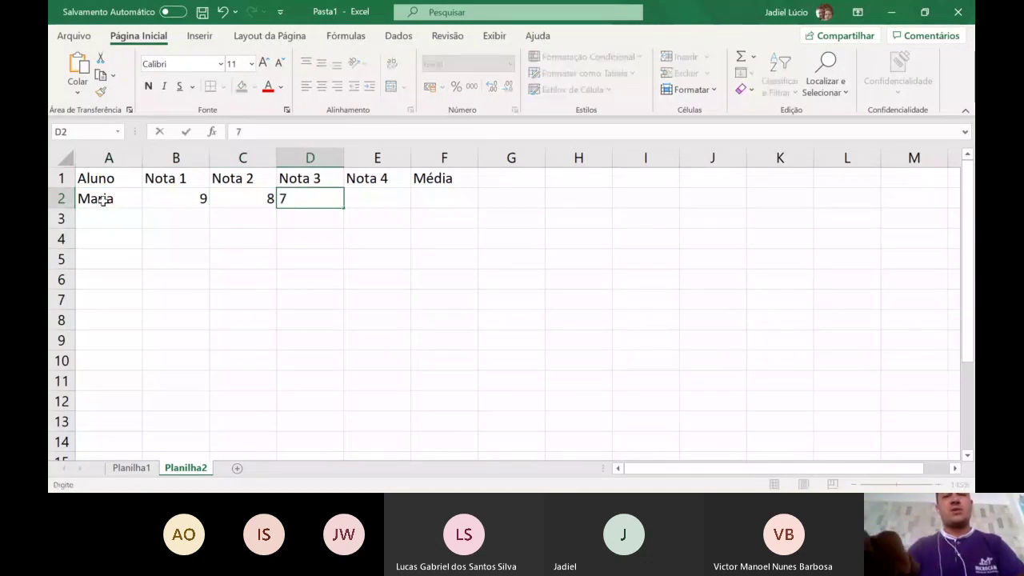
pyautogui.press('Tab')
pyautogui.write('8')
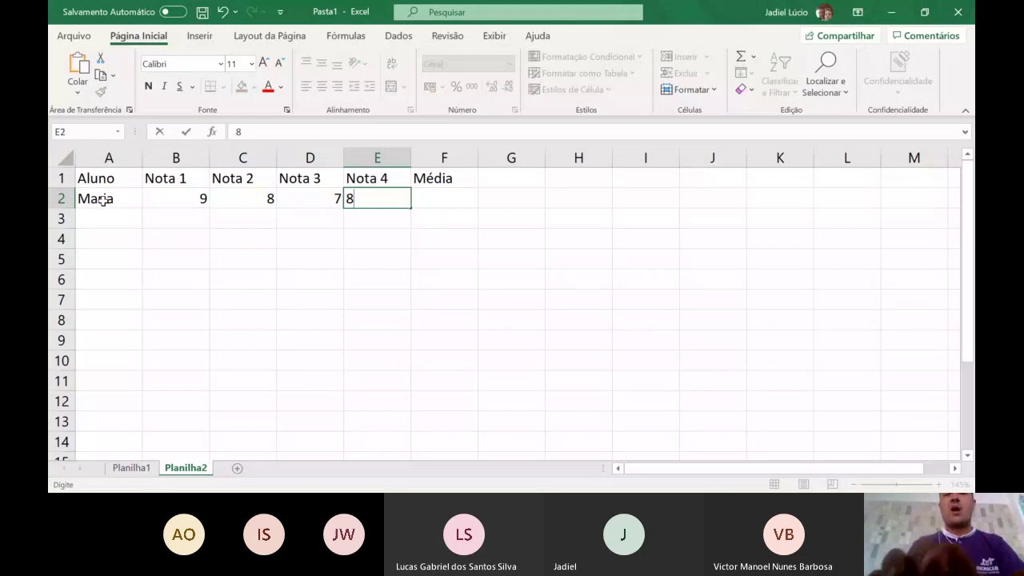
pyautogui.press('Return')
# Enter the second student's name in A3 with the grades 7, 8, 5 and 9 in B3:E3
pyautogui.write('Carjlos')
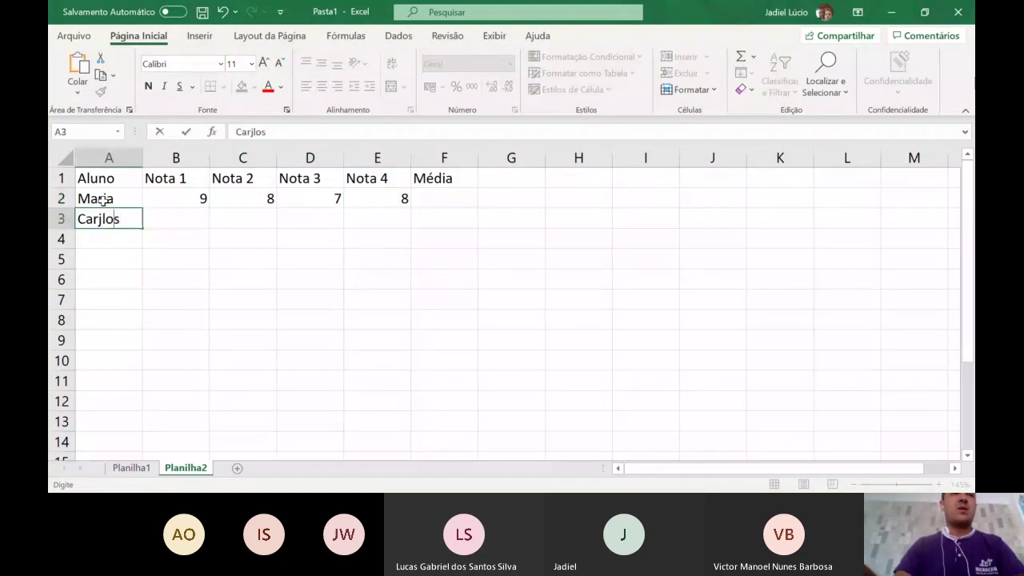
pyautogui.press('BackSpace')
pyautogui.press('BackSpace')
pyautogui.press('BackSpace')
pyautogui.press('BackSpace')
pyautogui.write('los')
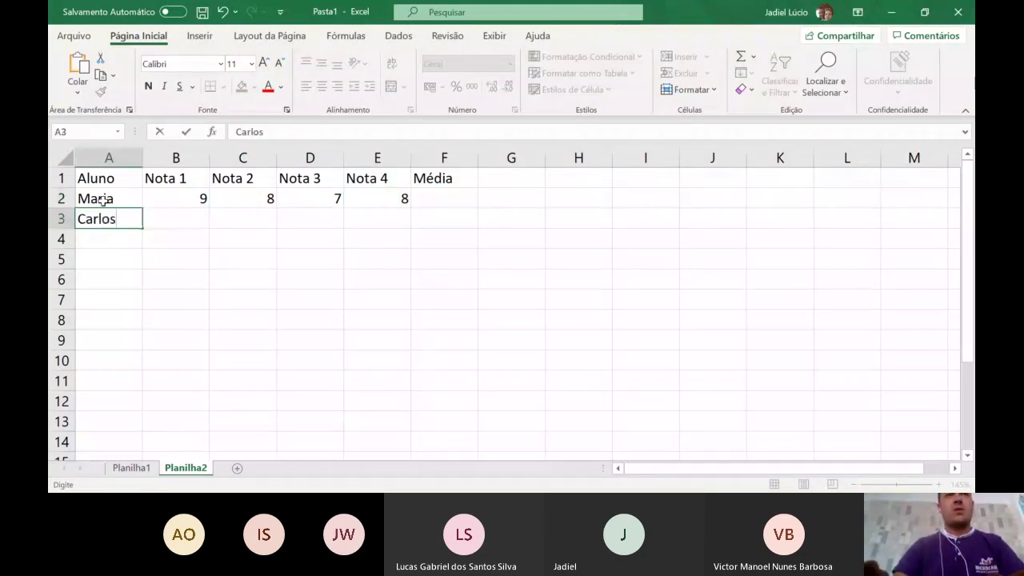
pyautogui.press('Tab')
pyautogui.write('7')
pyautogui.press('Tab')
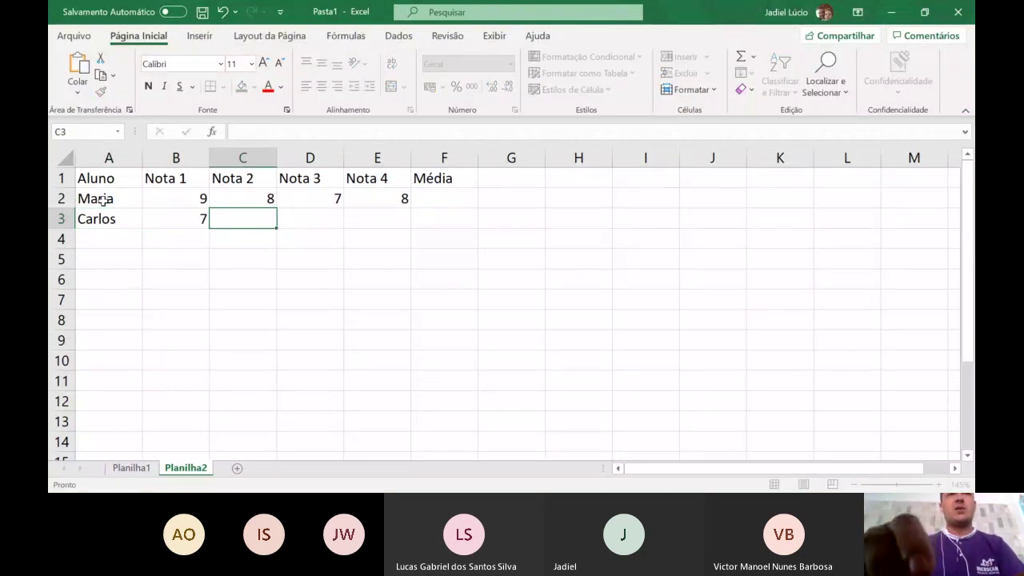
pyautogui.write('8')
pyautogui.press('Tab')
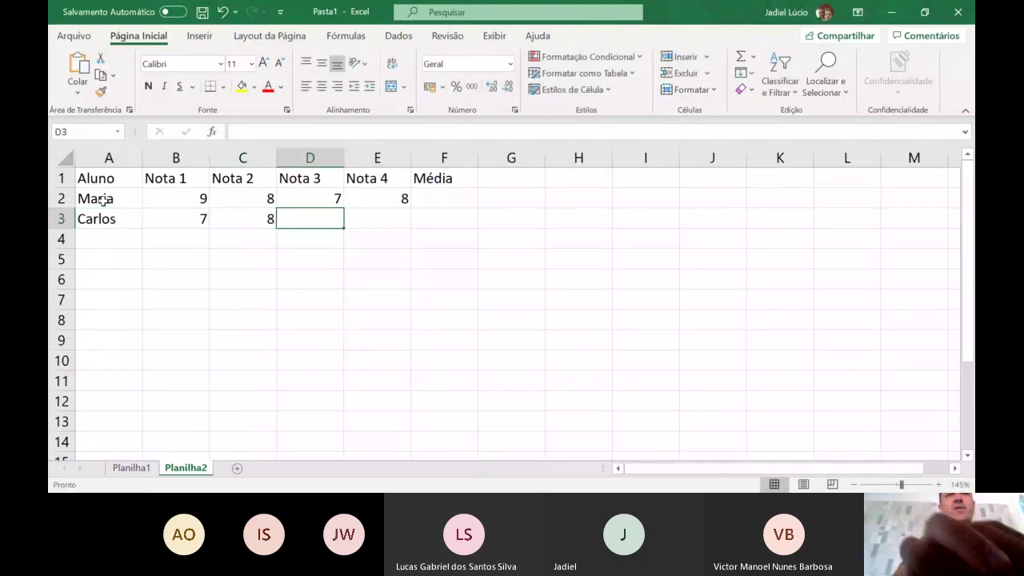
pyautogui.write('5')
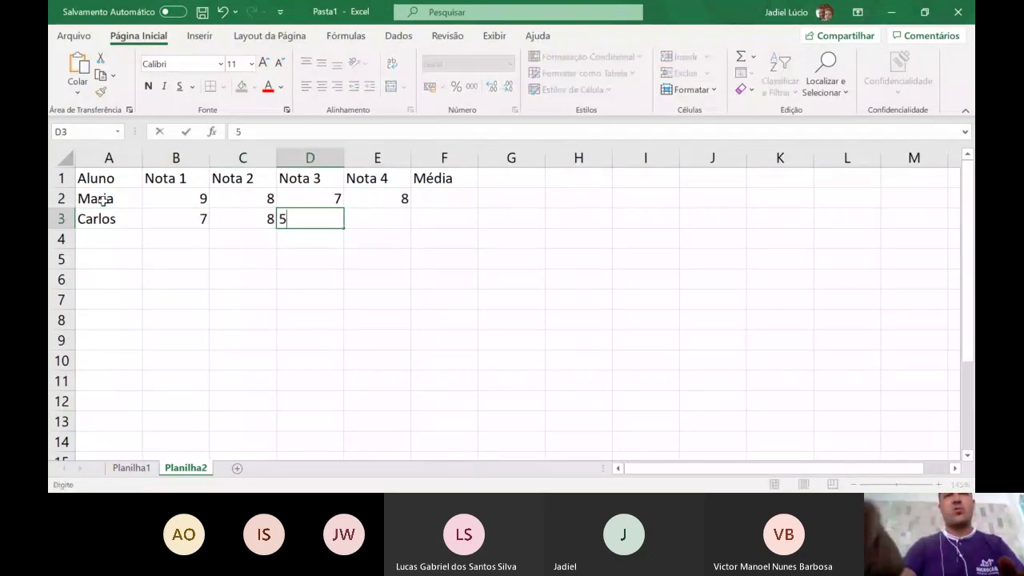
pyautogui.press('Tab')
pyautogui.write('9')
pyautogui.press('Return')
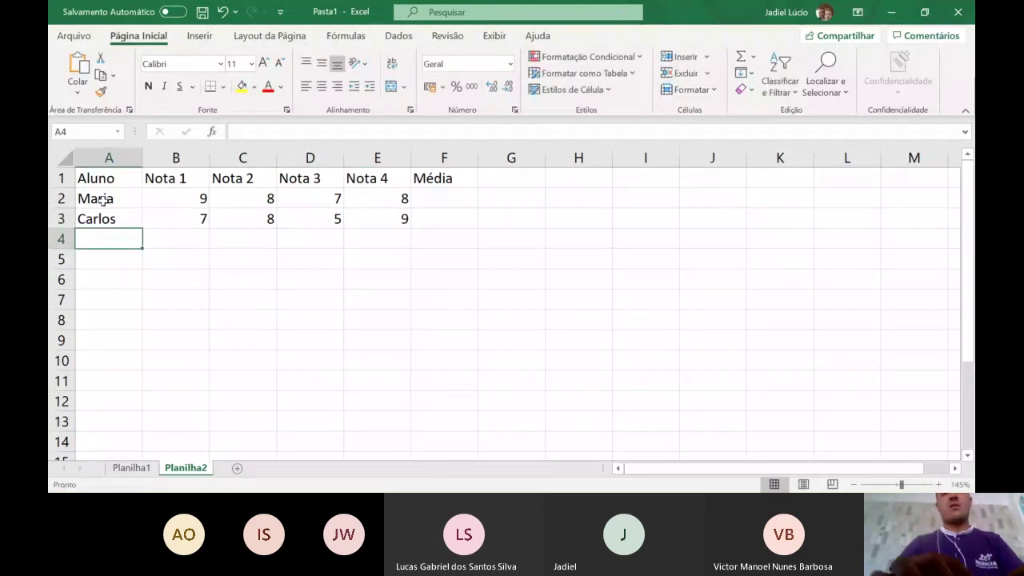
# Enter the third student's name in A4 with the grades 8, 6, 5 and 9 in B4:E4
pyautogui.write('Sebast')
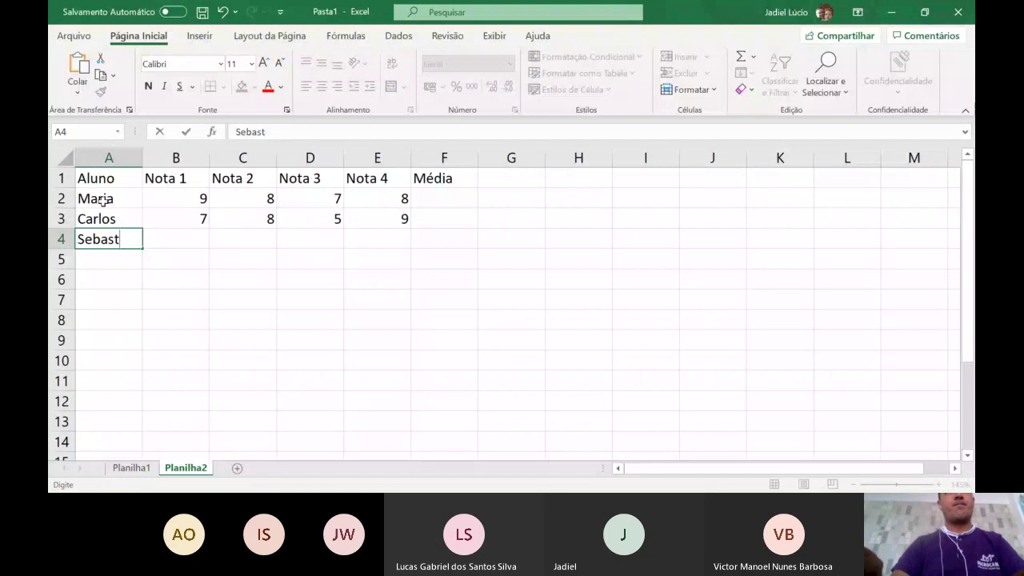
pyautogui.write('ião')
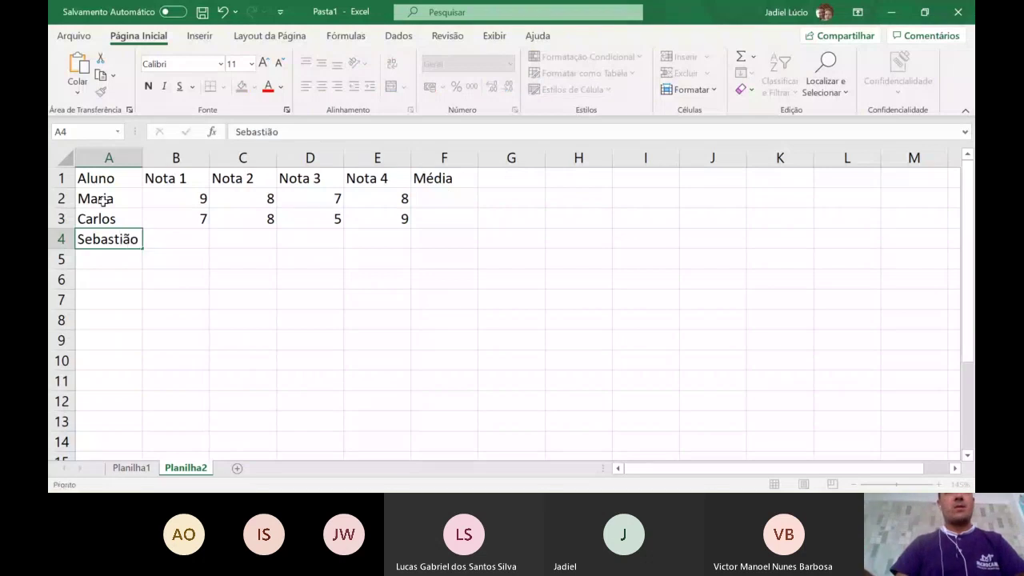
pyautogui.press('Tab')
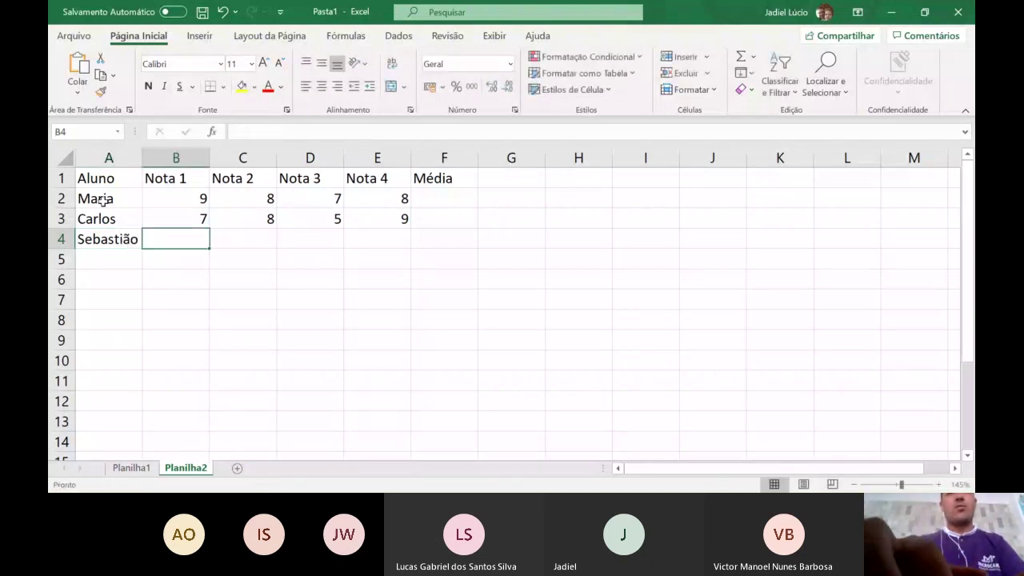
pyautogui.write('8')
pyautogui.press('Tab')
pyautogui.write('6')
pyautogui.press('Tab')
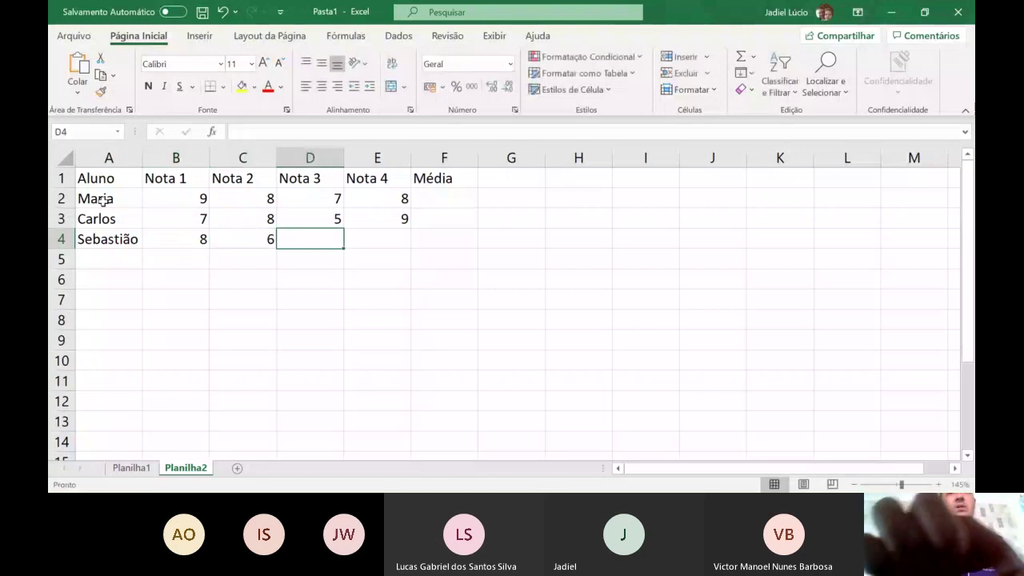
pyautogui.write('5')
pyautogui.press('Tab')
pyautogui.write('9')
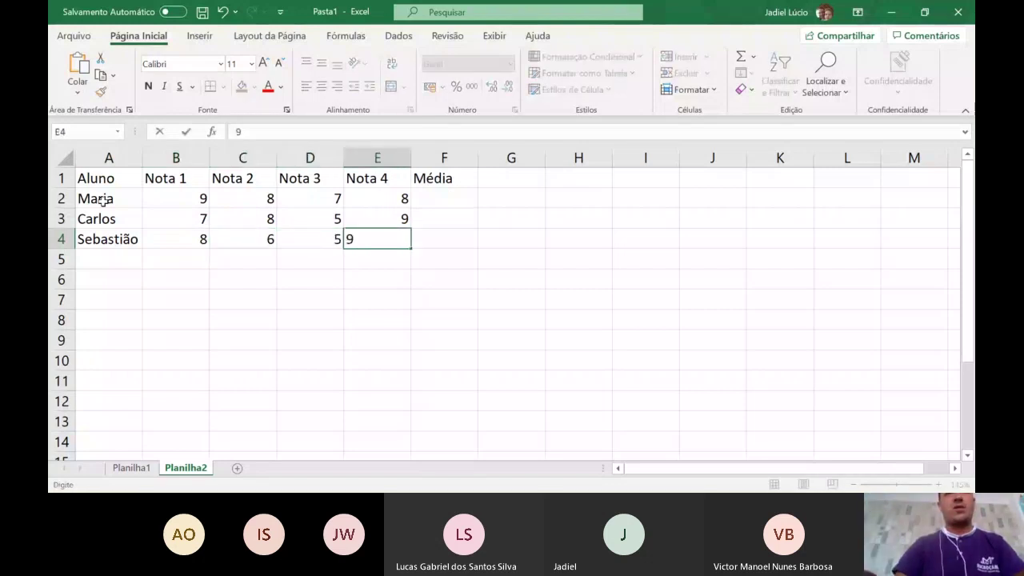
pyautogui.press('Return')
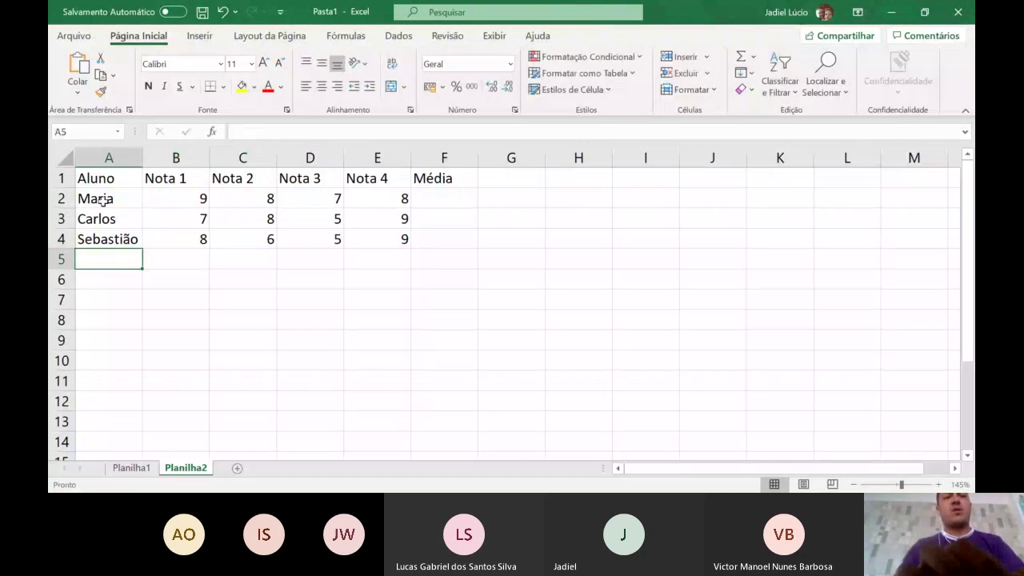
# Enter the fourth student's name in A5 with the grades 4, 7, 5 and 8 in B5:E5
pyautogui.write('Creuza')
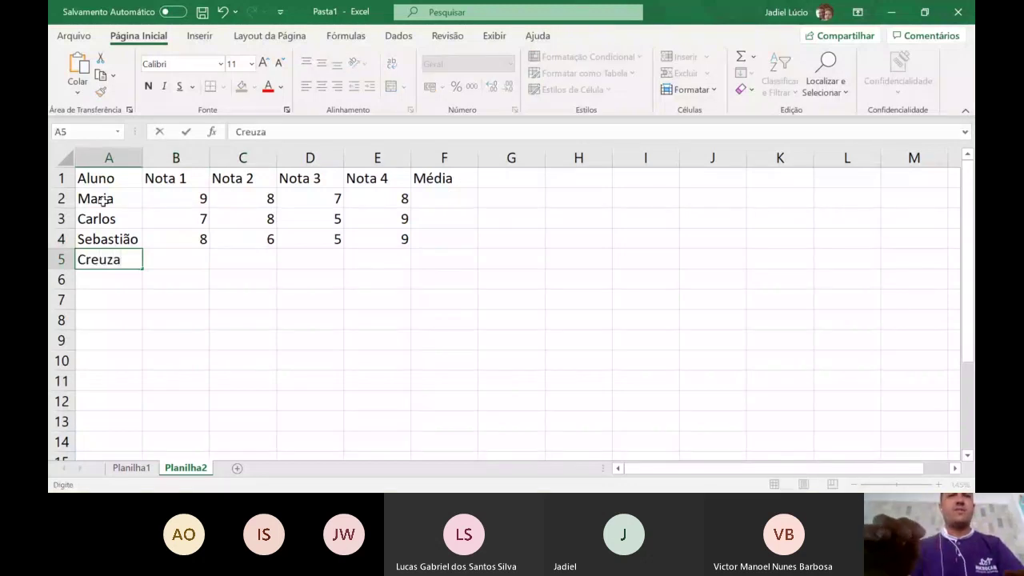
pyautogui.press('Tab')
pyautogui.write('4')
pyautogui.press('Tab')
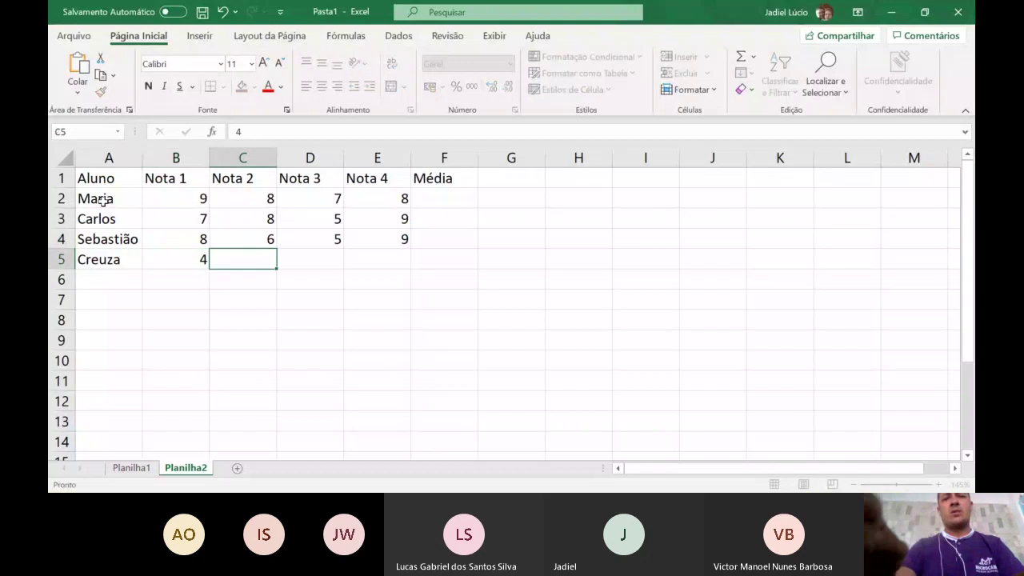
pyautogui.write('7')
pyautogui.press('Tab')
pyautogui.write('5')
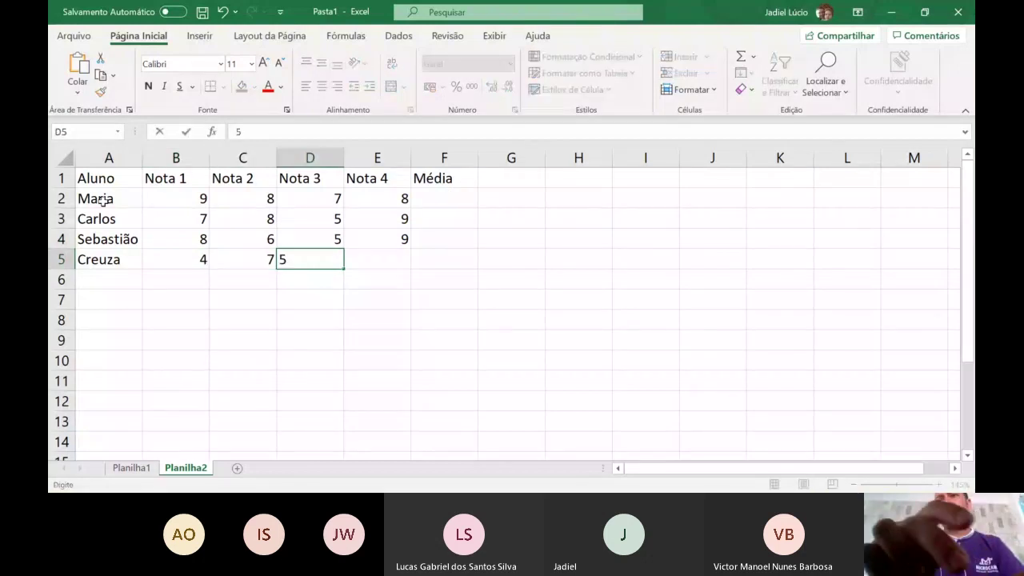
pyautogui.press('Tab')
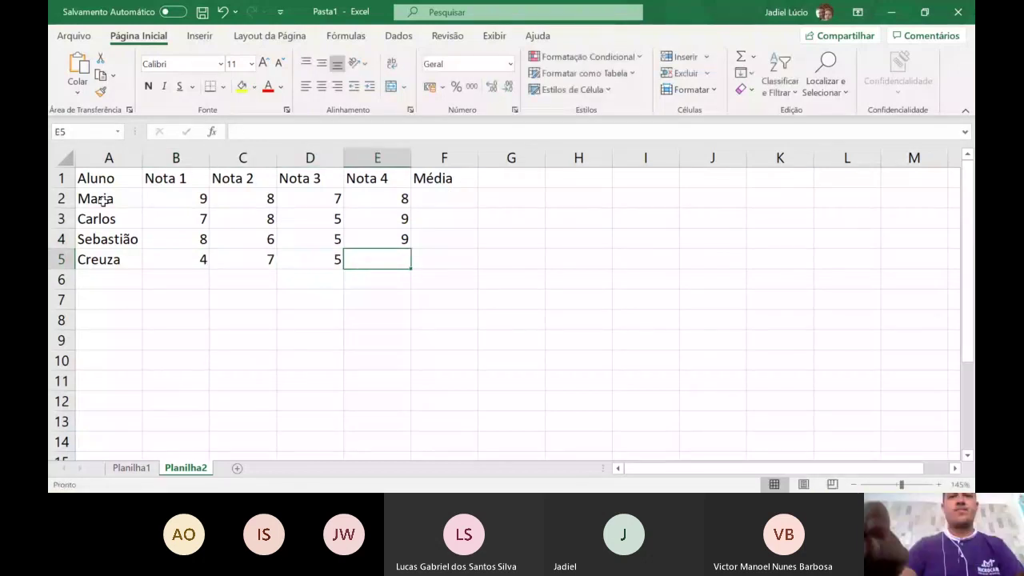
pyautogui.write('8')
pyautogui.press('Tab')
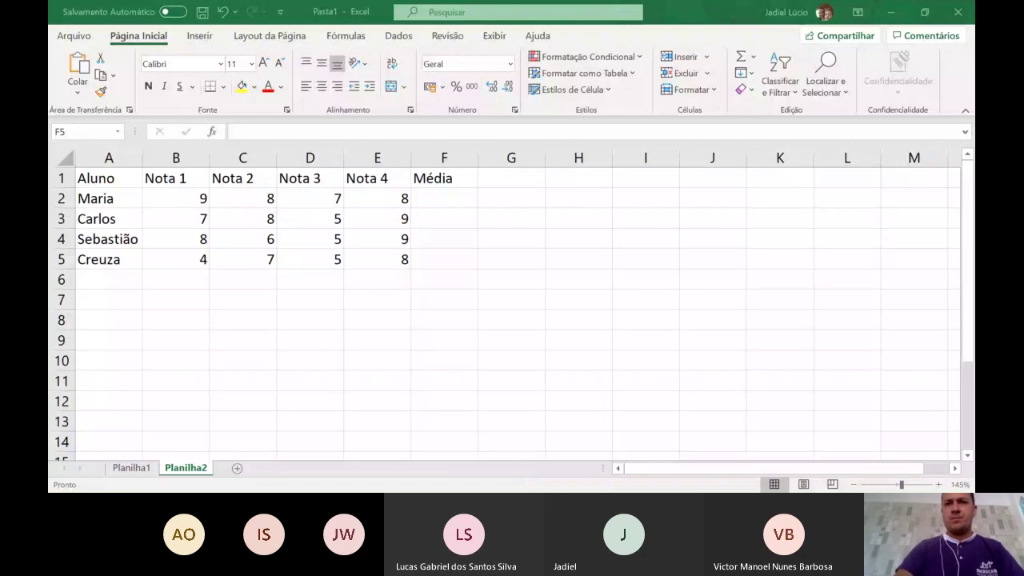
# Enter the fifth student's name in A6 with the grades 4, 6, 7 and 3 in B6:E6
pyautogui.click(138, 279)
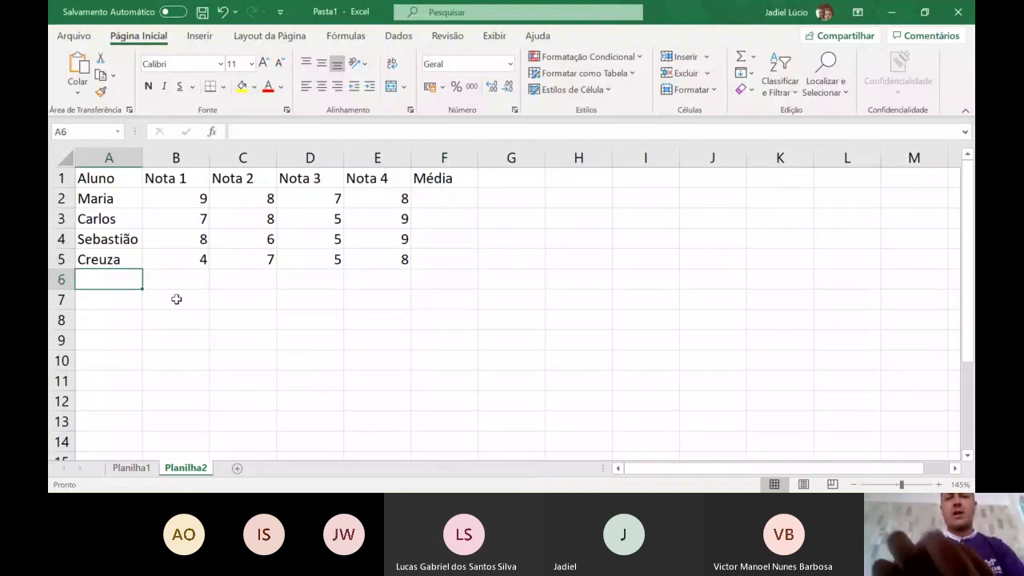
pyautogui.write('Margarete')
pyautogui.press('Tab')
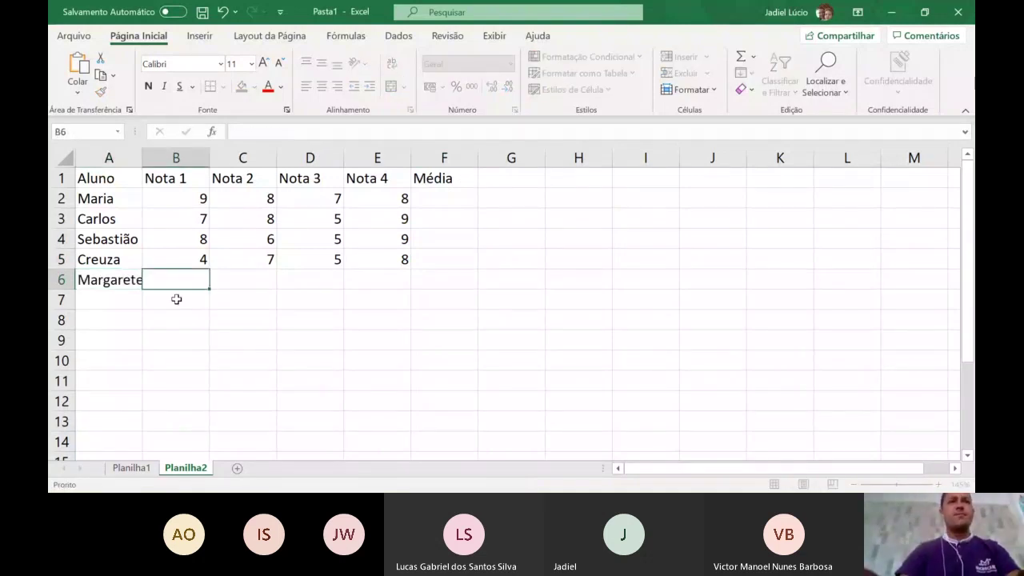
pyautogui.write('4')
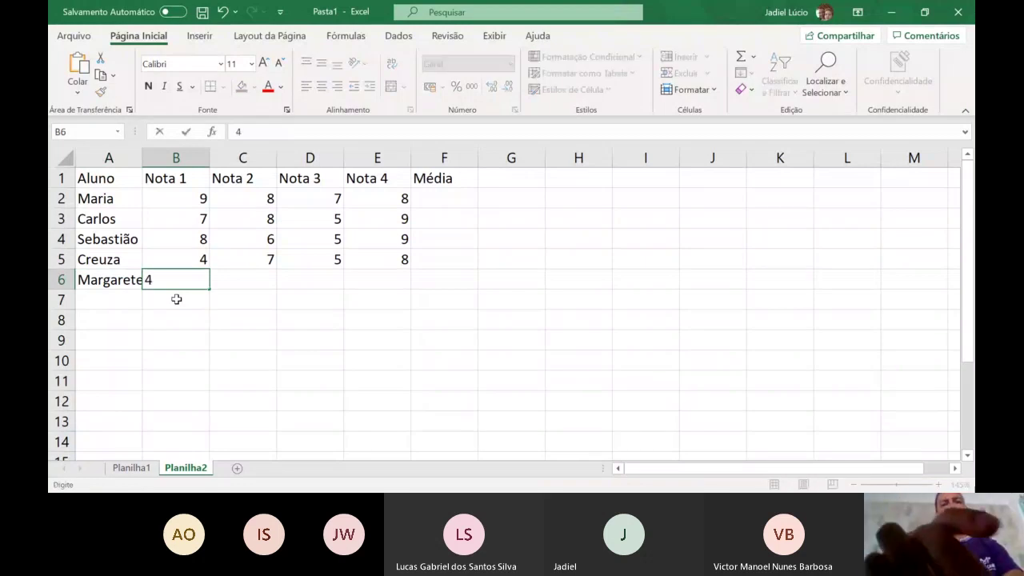
pyautogui.press('Tab')
pyautogui.write('6')
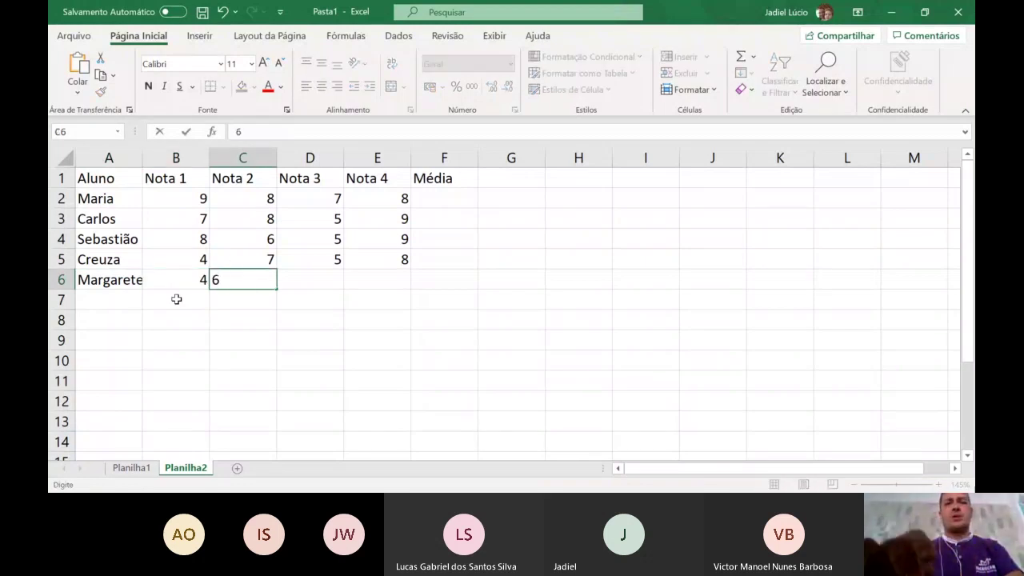
pyautogui.press('Tab')
pyautogui.write('7')
pyautogui.press('Tab')
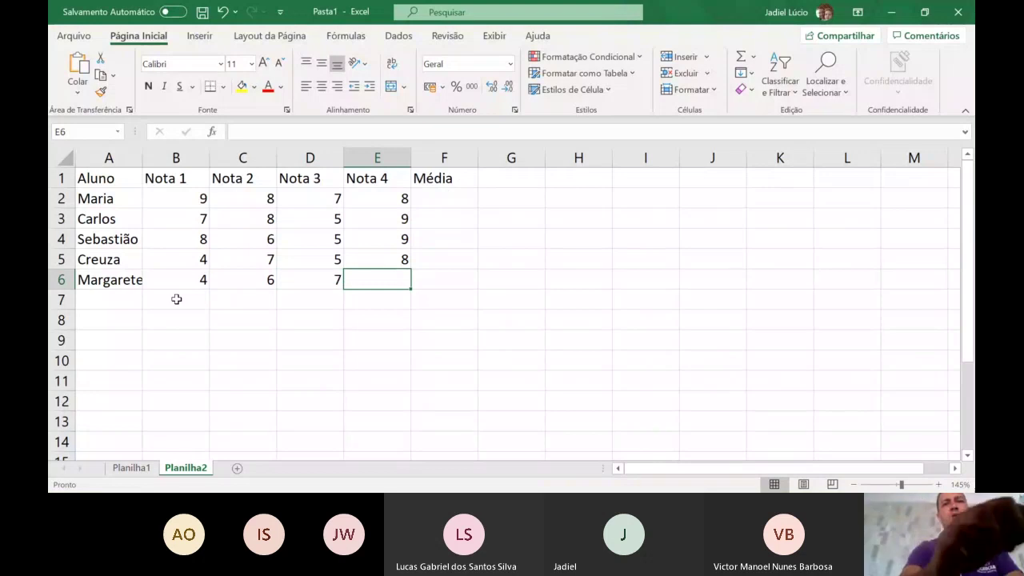
pyautogui.write('3')
pyautogui.press('Return')
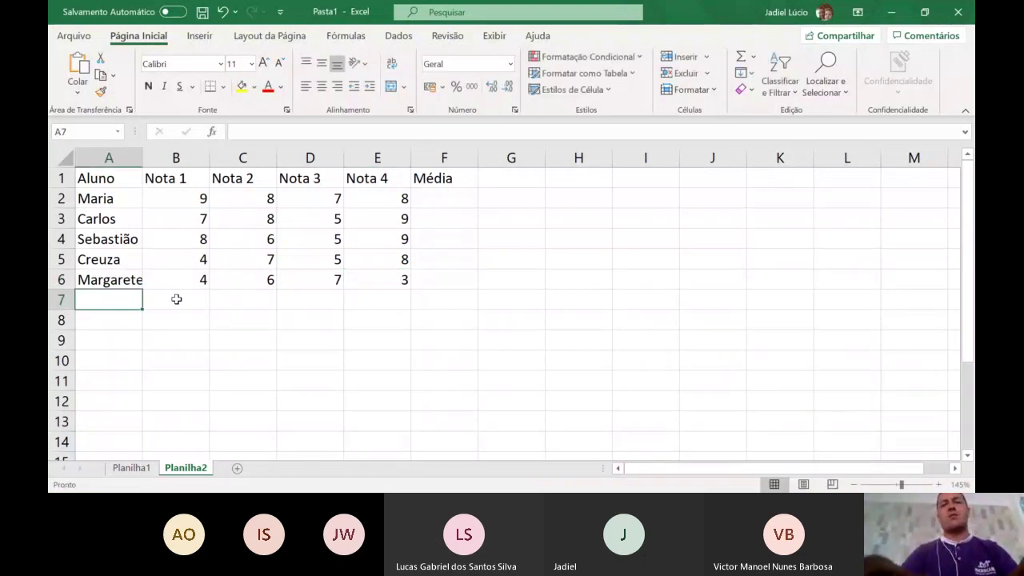
# Enter the sixth student's name in A7 with the grades 4, 8, 6 and 4 in B7:E7
pyautogui.write('Fábio')
pyautogui.press('Tab')
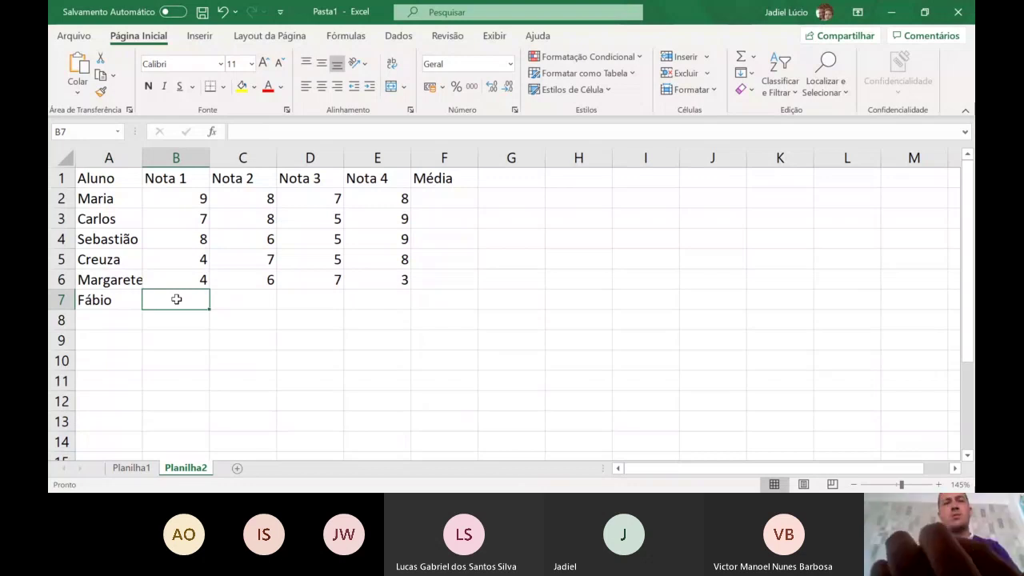
pyautogui.write('4')
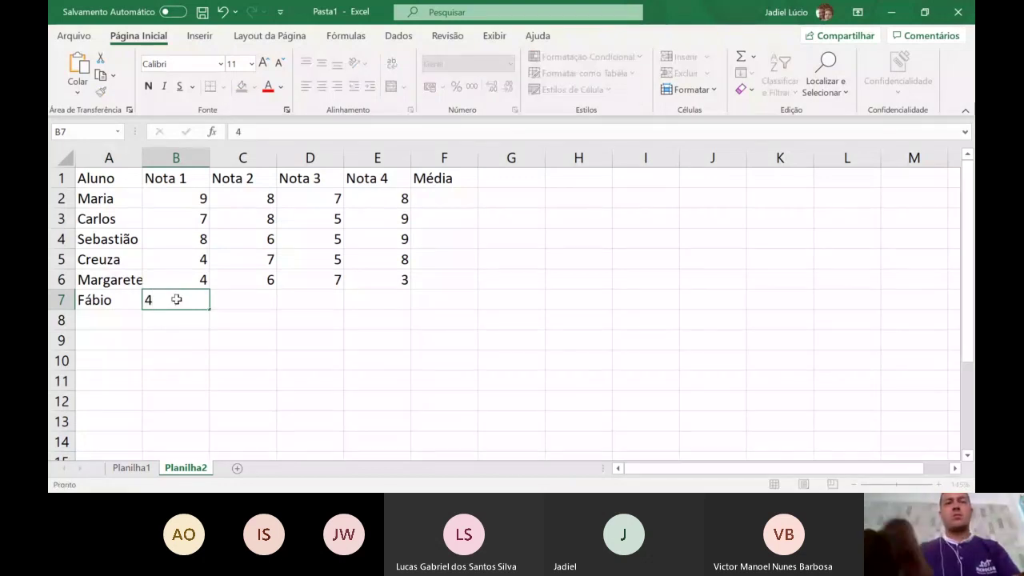
pyautogui.press('Tab')
pyautogui.write('8')
pyautogui.press('Tab')
pyautogui.write('6')
pyautogui.press('Tab')
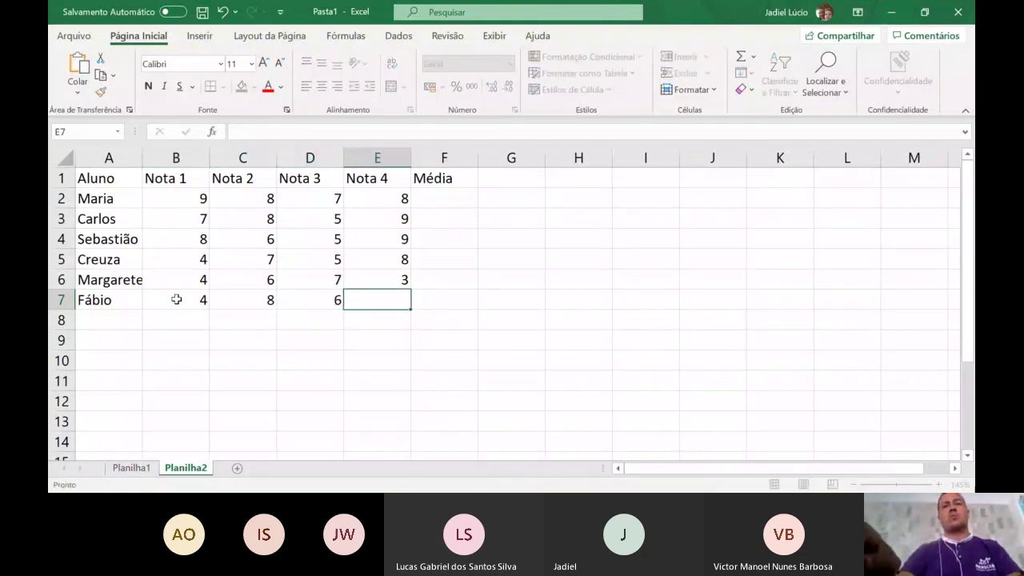
pyautogui.write('4')
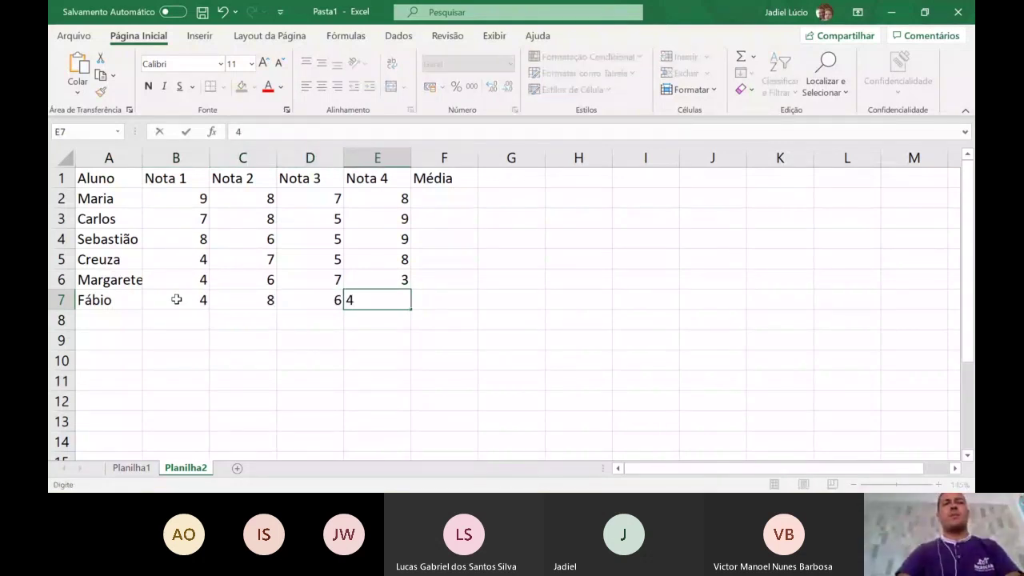
pyautogui.press('Tab')
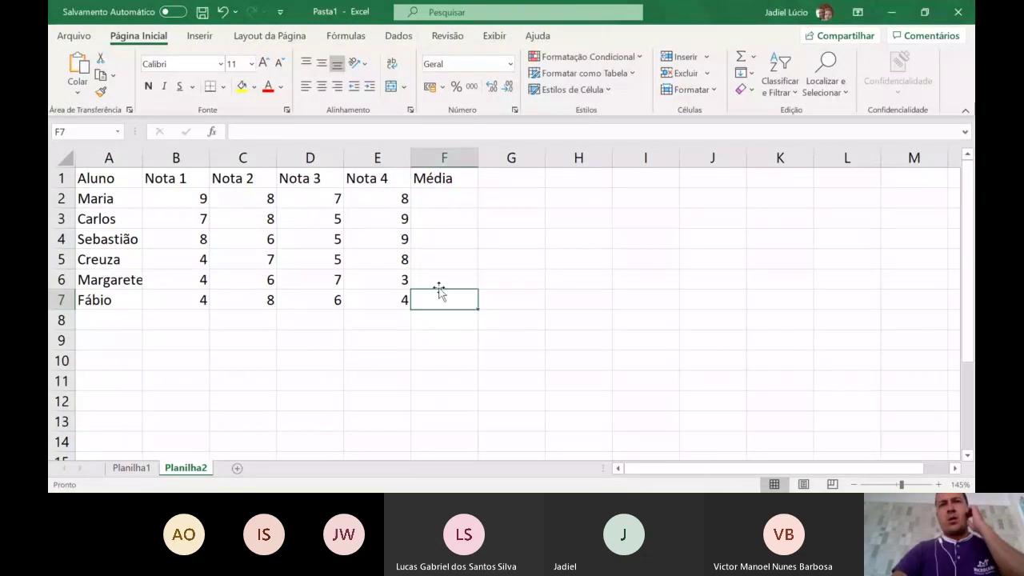
# Add the column header Resultado in G1, beside the Média header
pyautogui.click(469, 200)
pyautogui.click(489, 179)
pyautogui.write('Resultado')
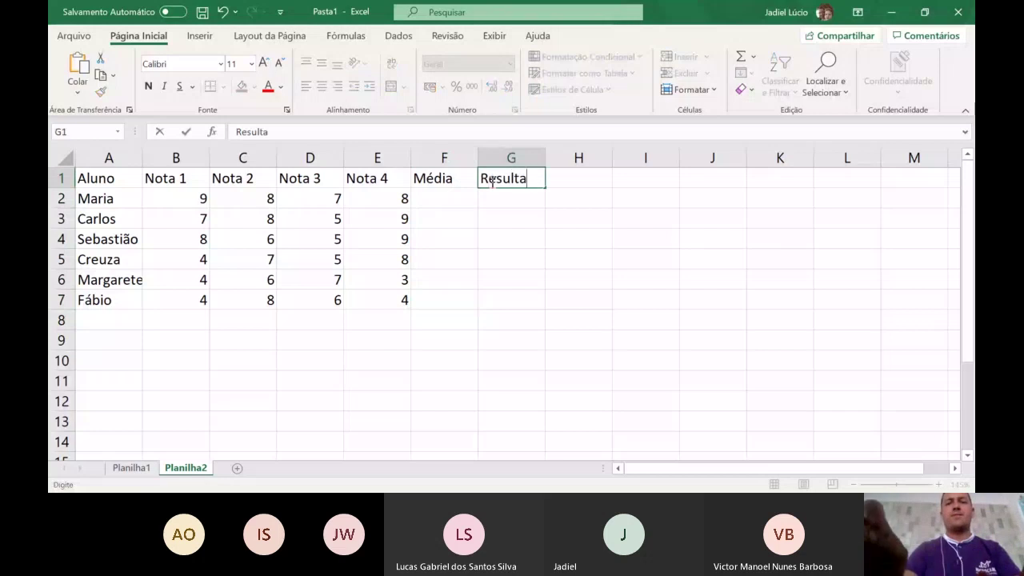
pyautogui.click(459, 197)
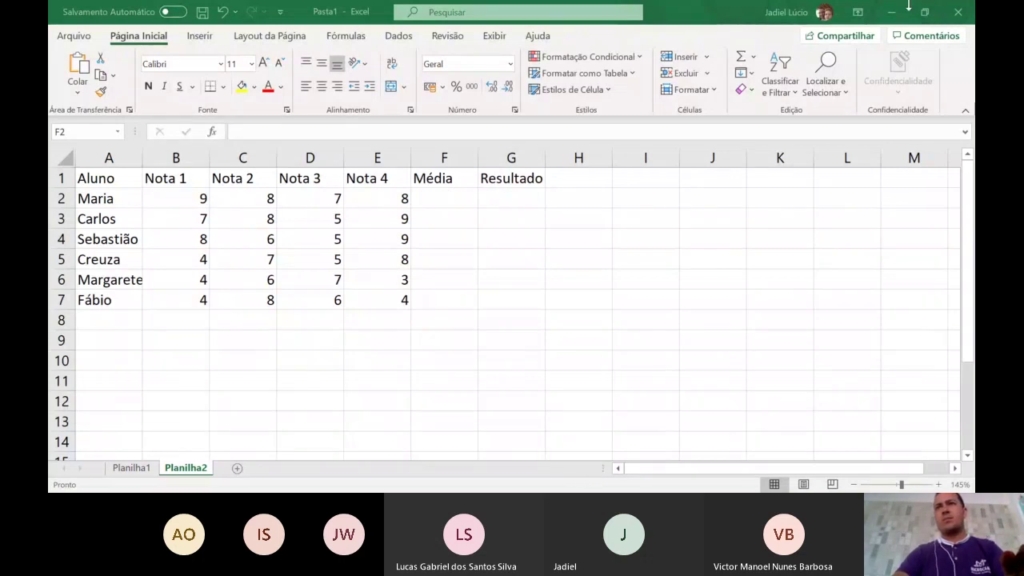
pyautogui.click(933, 17)
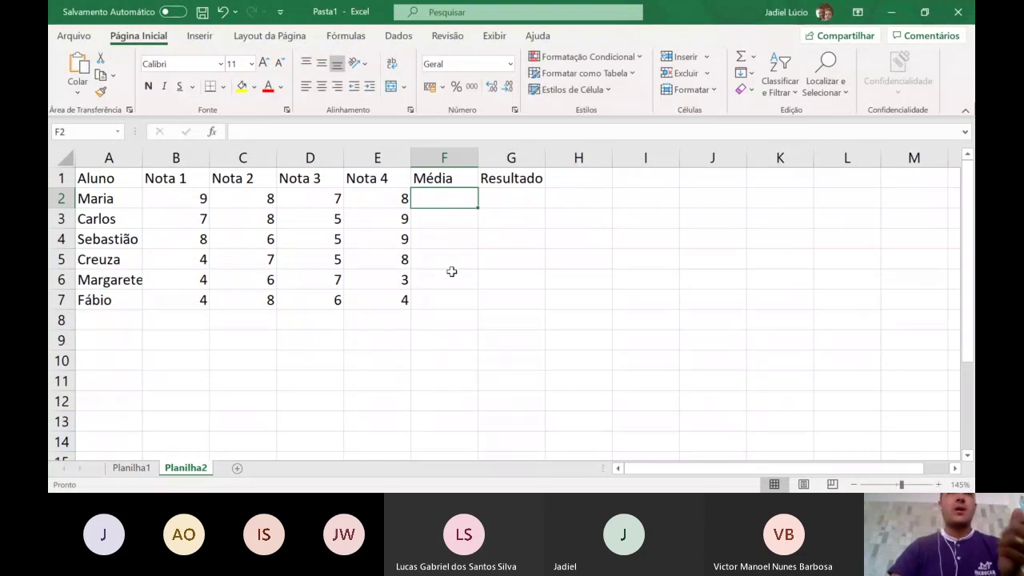
# Calculate the first student's average in F2 with =MÉDIA(B2:E2) and fill the formula down to F7
pyautogui.doubleClick(452, 200)
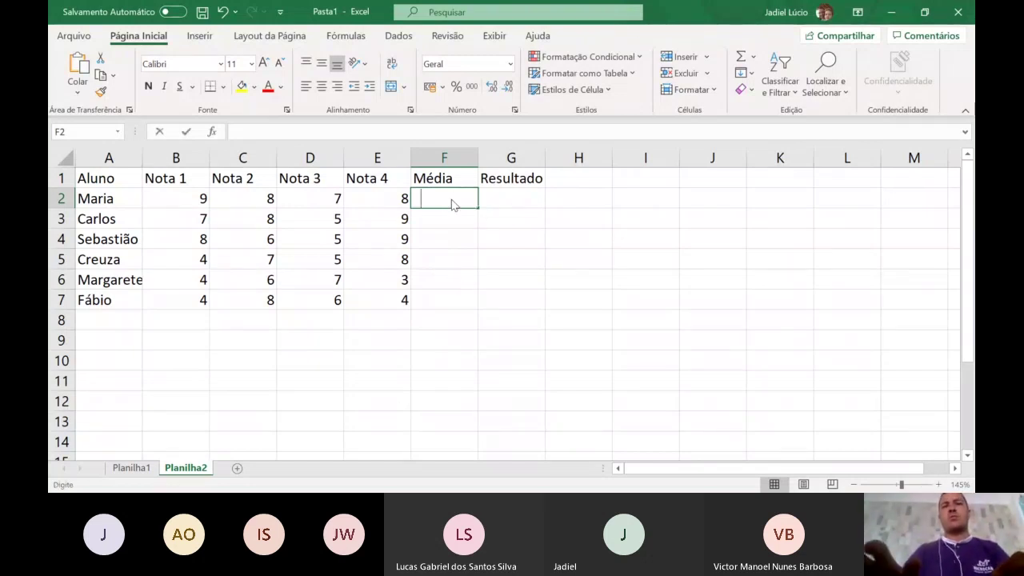
pyautogui.write('=méd')
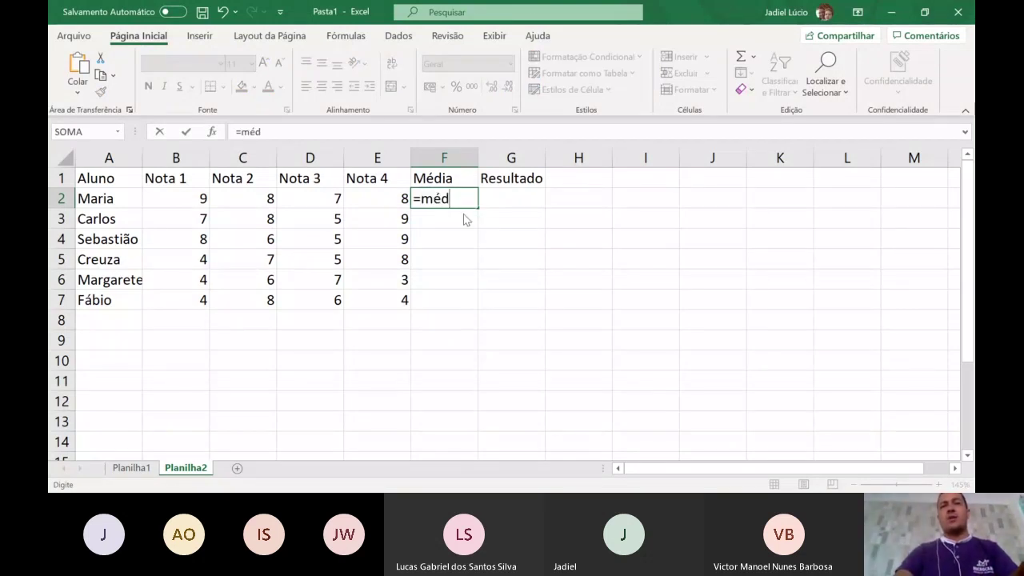
pyautogui.doubleClick(463, 214)
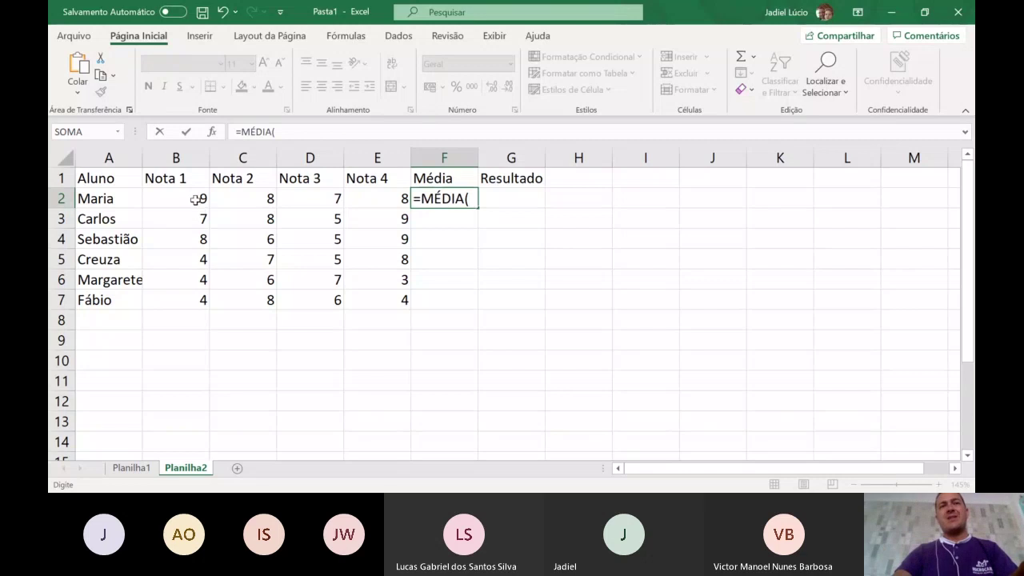
pyautogui.moveTo(201, 199); pyautogui.dragTo(384, 193)
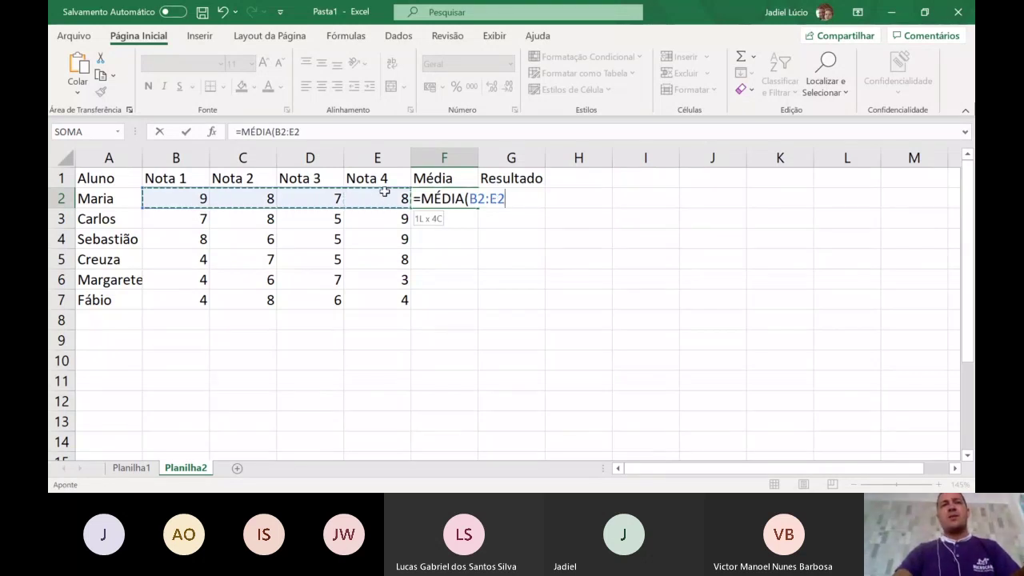
pyautogui.write(')')
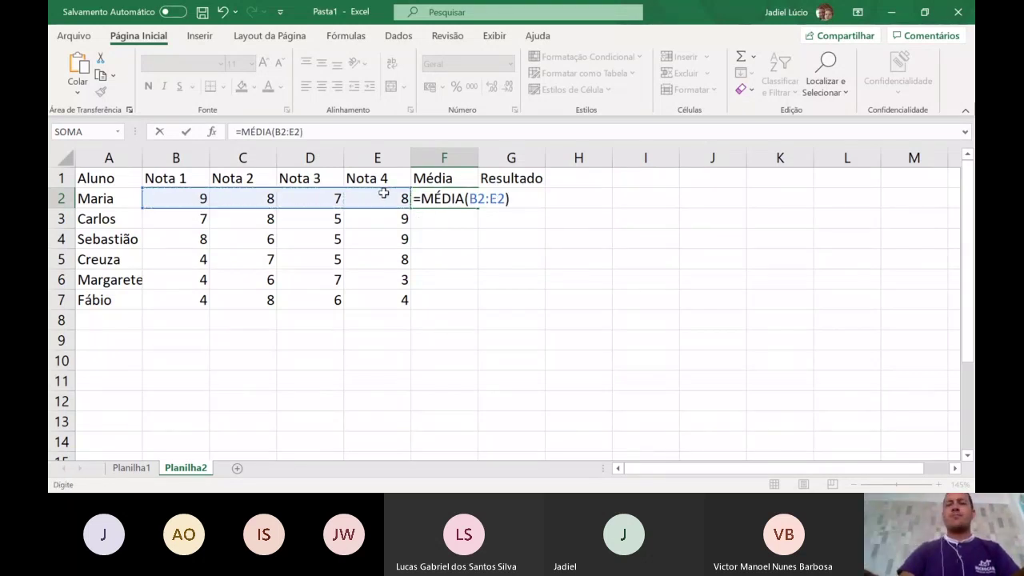
pyautogui.press('Return')
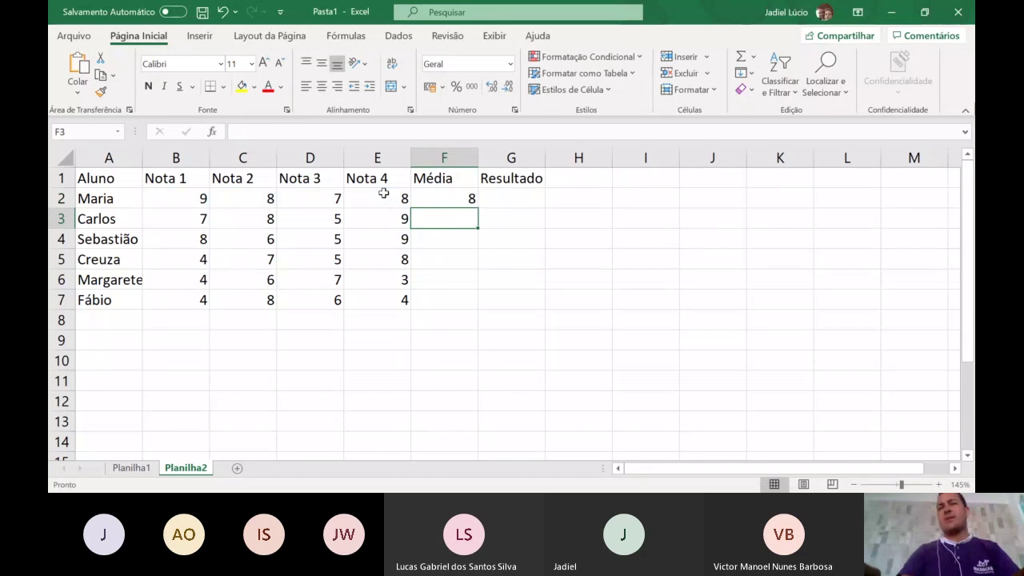
pyautogui.click(464, 201)
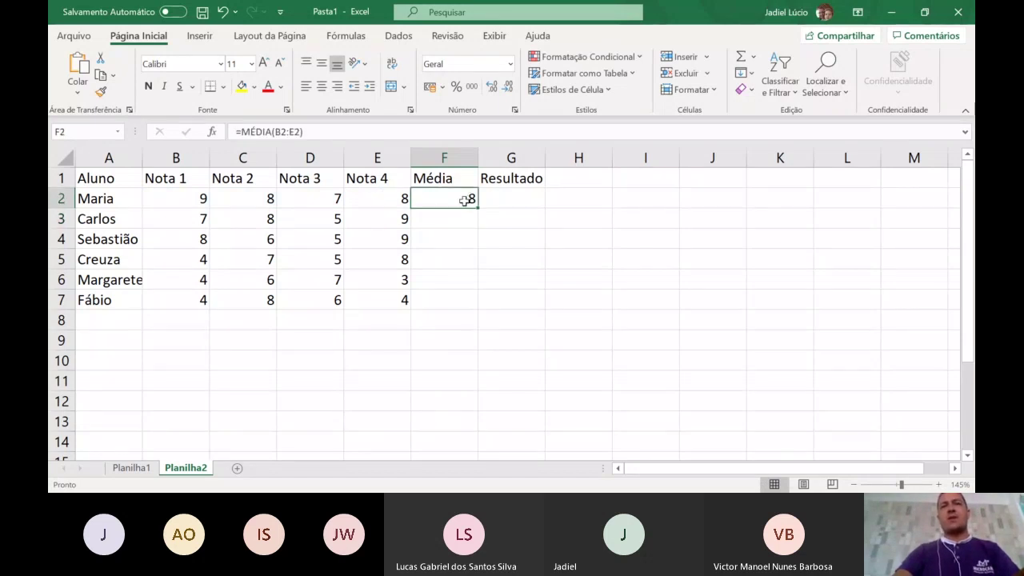
pyautogui.moveTo(480, 208); pyautogui.dragTo(468, 308)
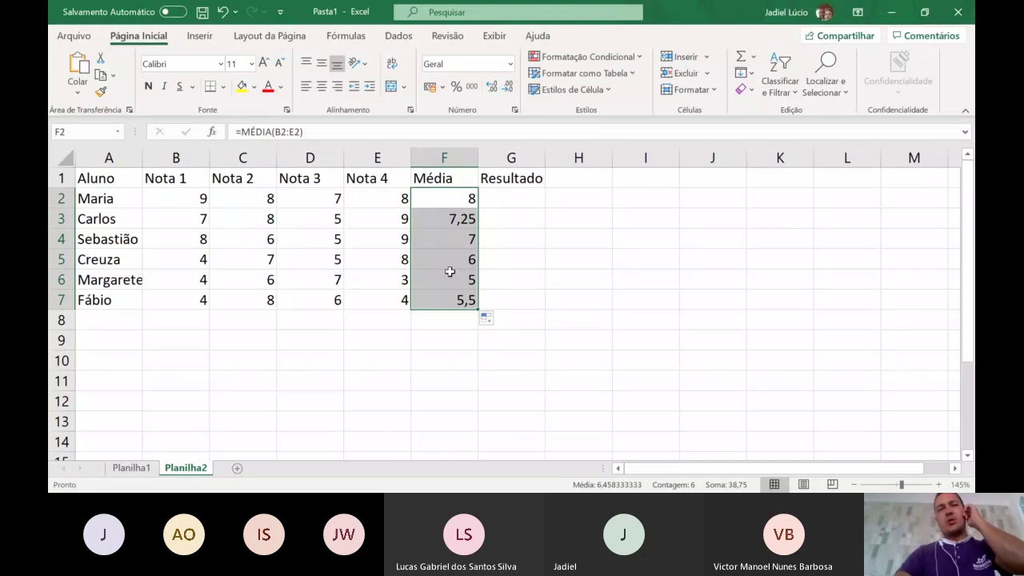
# Enter the formula =SE(F2>=7;"Aprovado";"Reprovado") in G2 for the first student's result
pyautogui.click(530, 201)
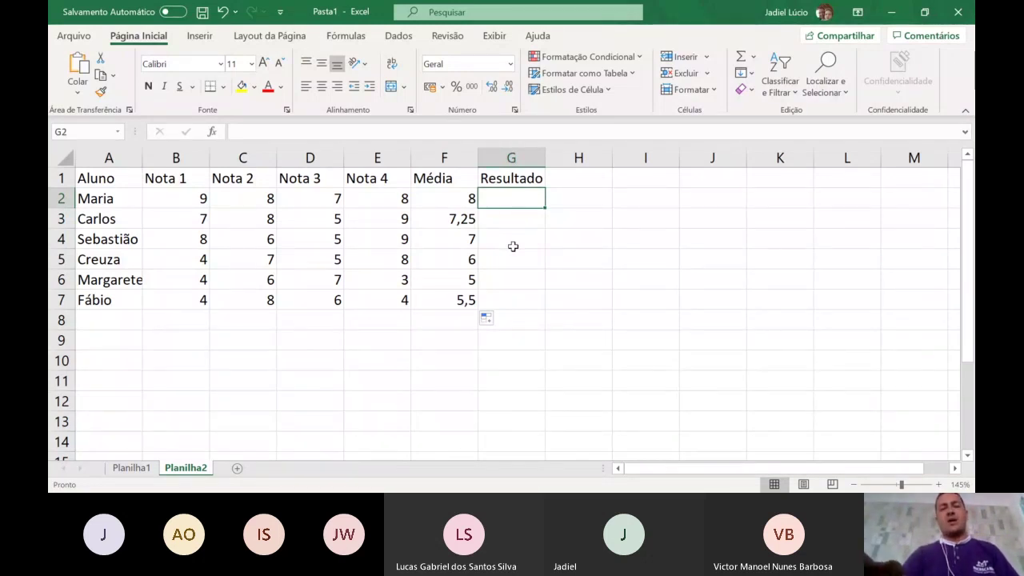
pyautogui.write('=se')
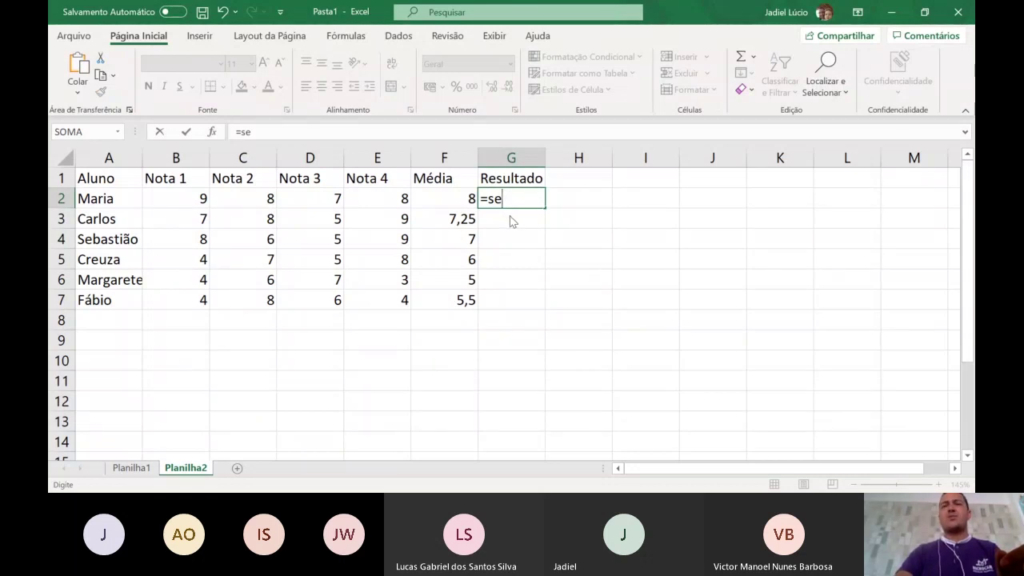
pyautogui.press('Tab')
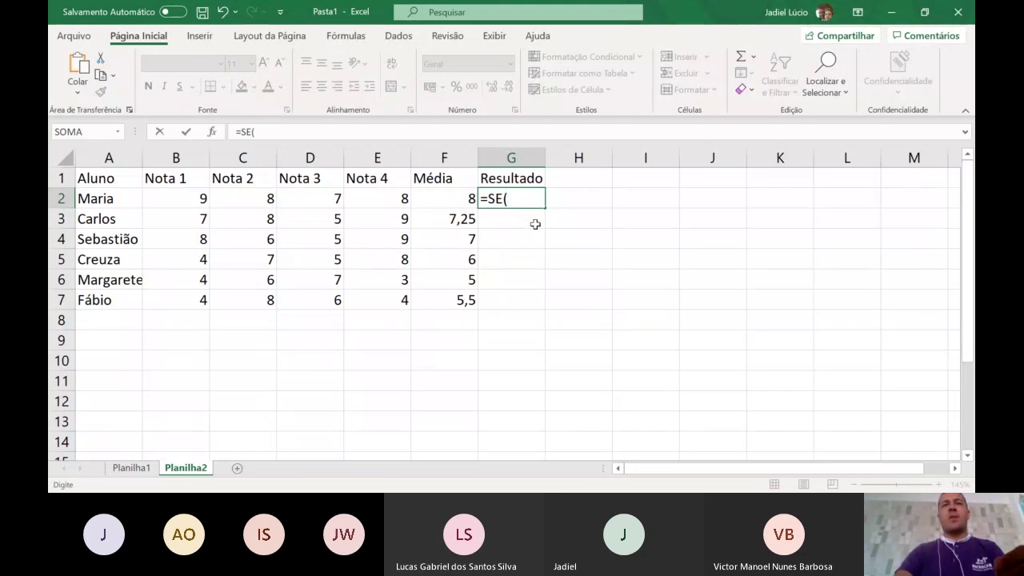
pyautogui.click(464, 199)
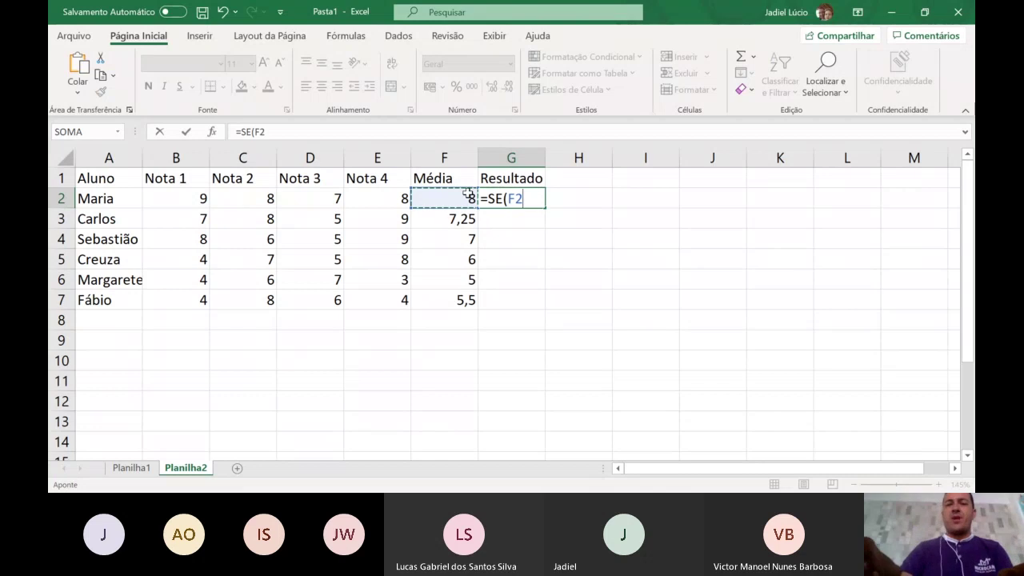
pyautogui.write('>=')
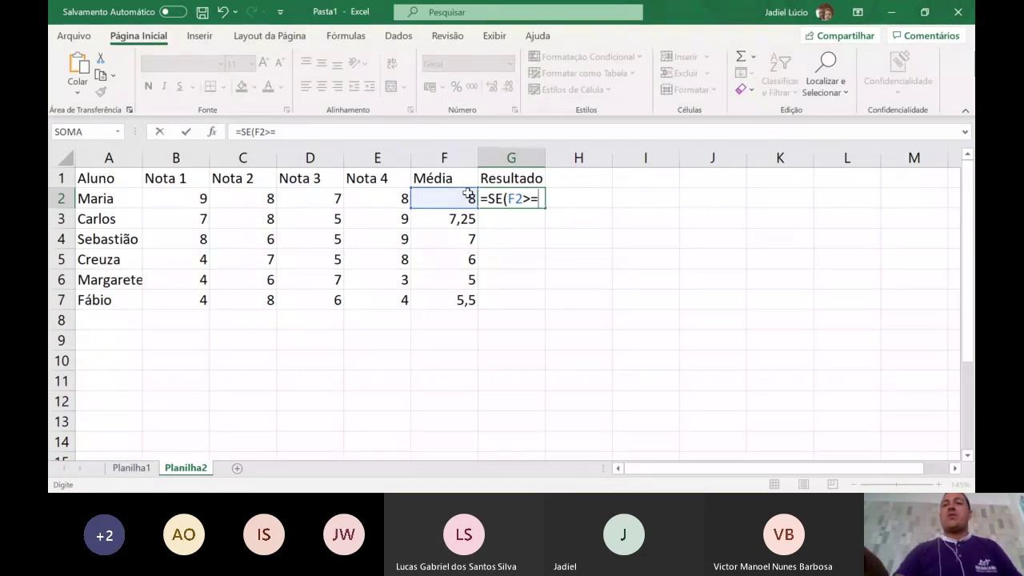
pyautogui.write(';')
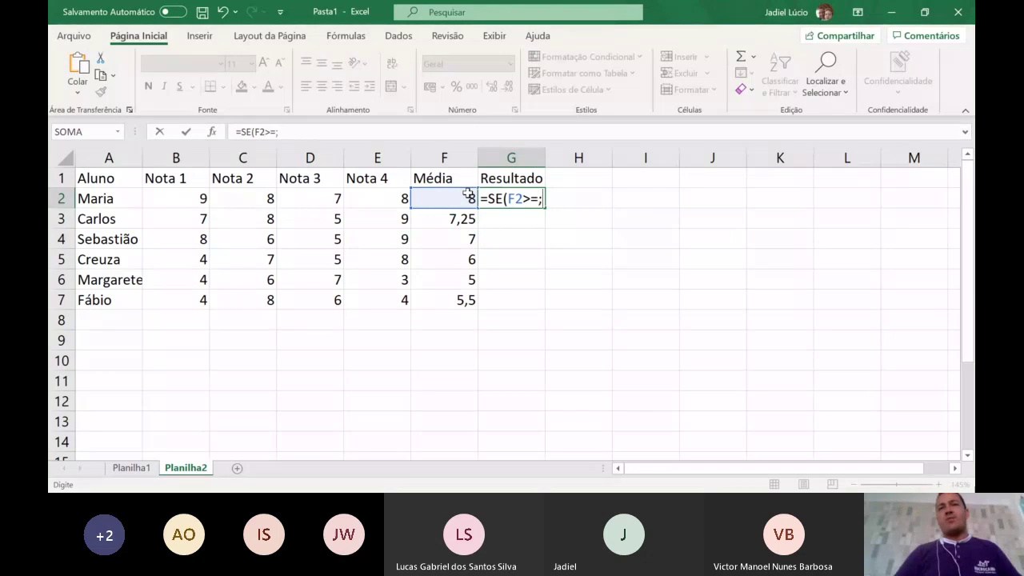
pyautogui.write('7')
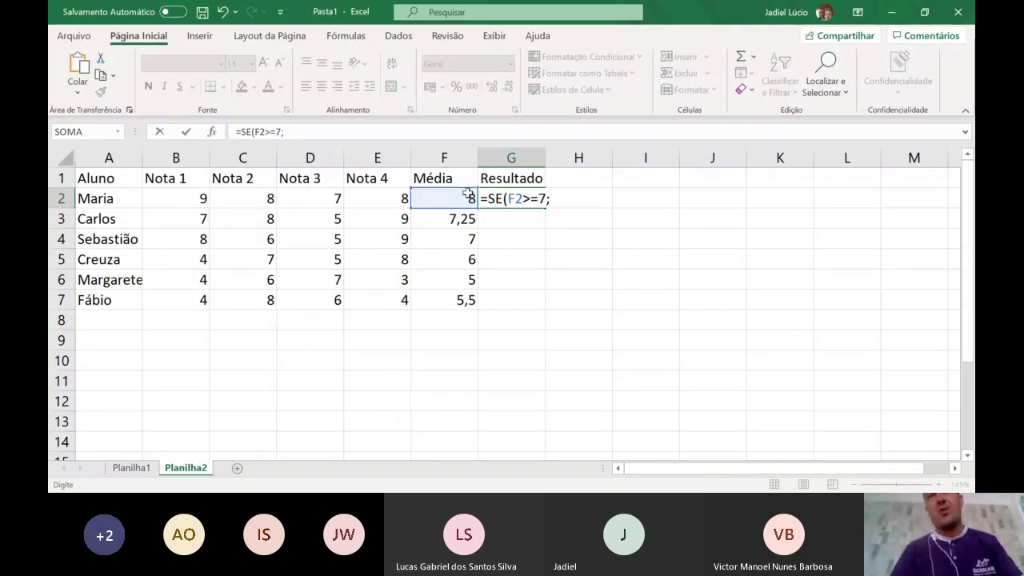
pyautogui.write('"')
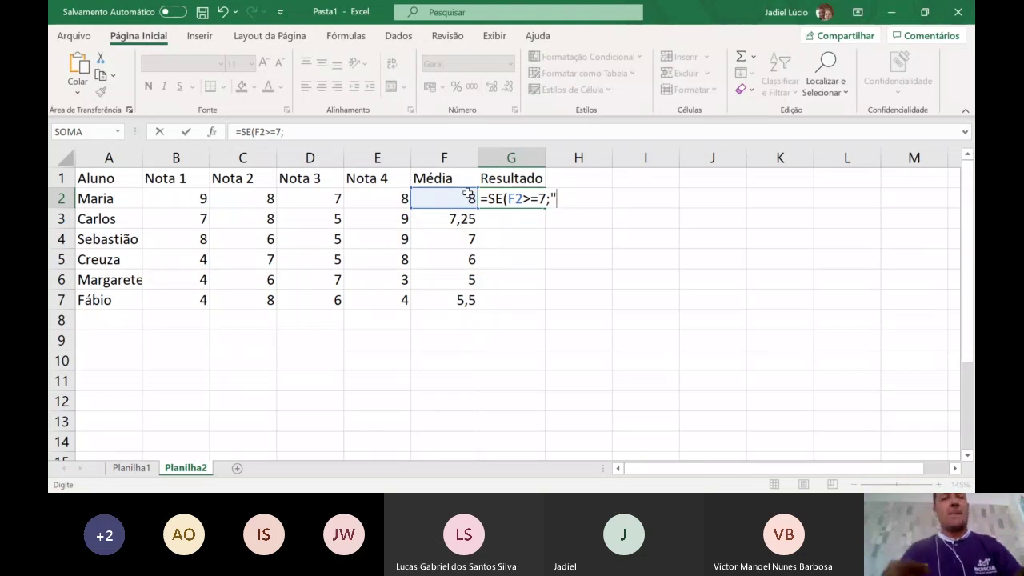
pyautogui.write('Aprovado"')
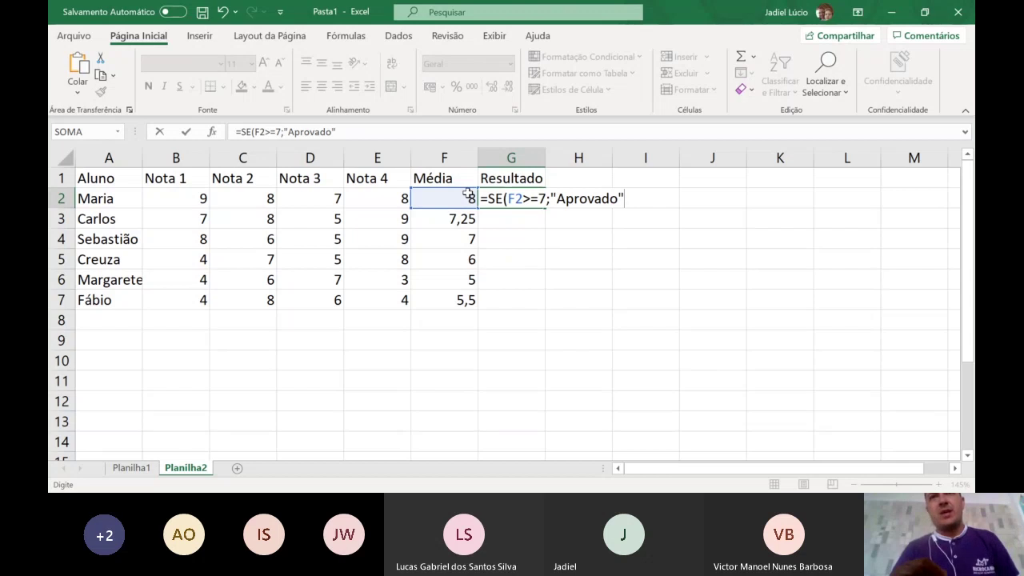
pyautogui.write(';"')
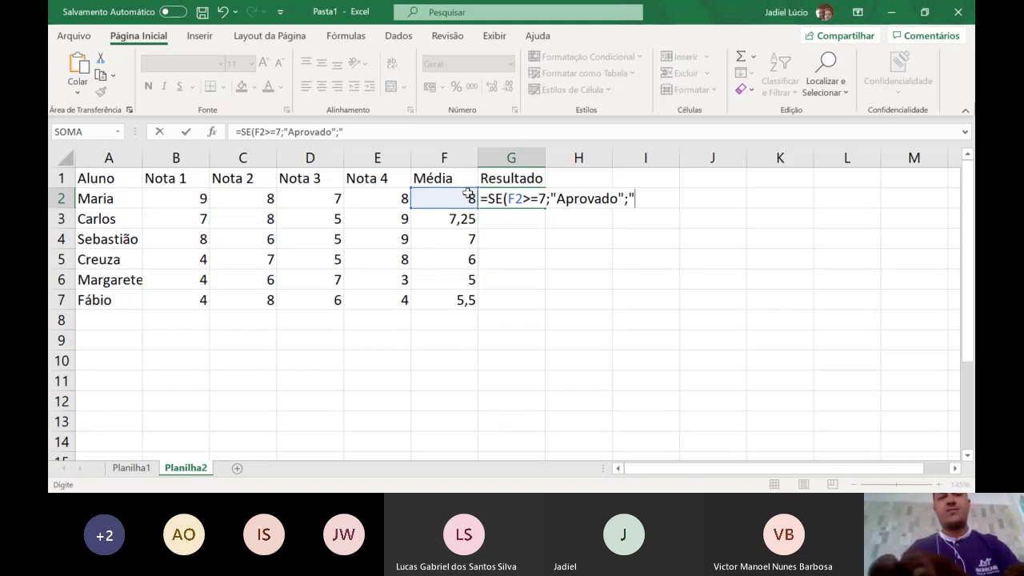
pyautogui.write('Reprovado"')
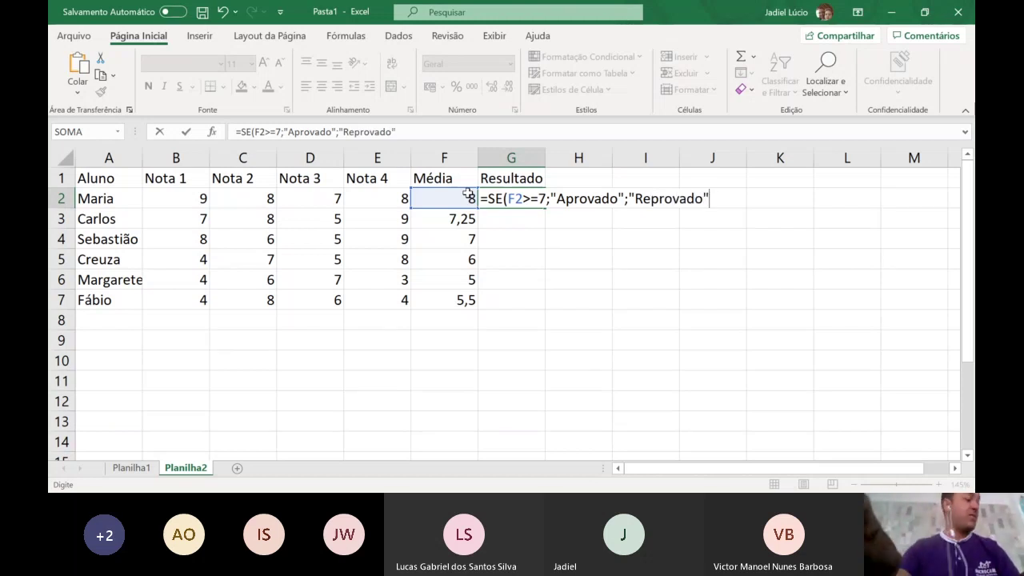
pyautogui.write(')')
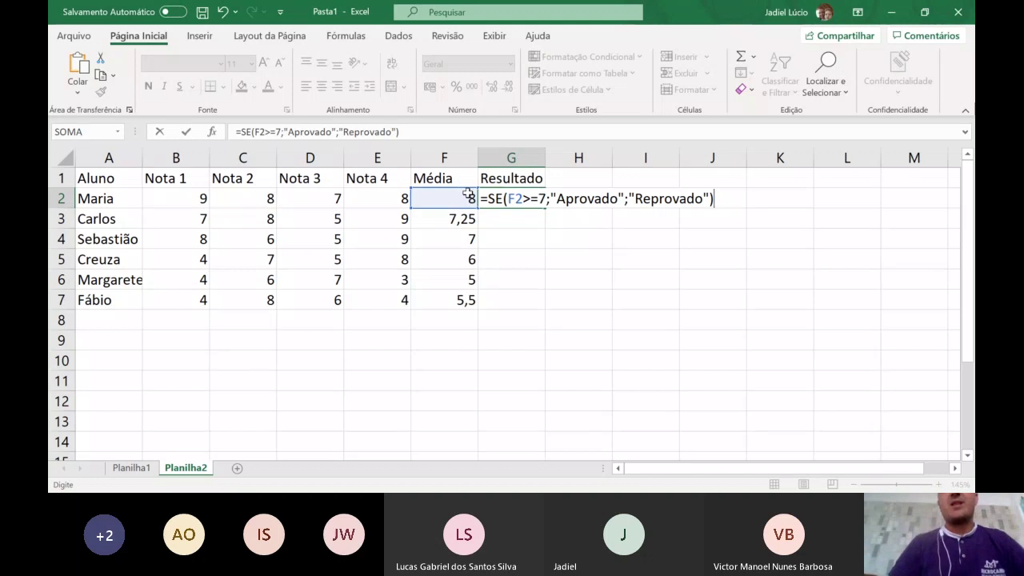
pyautogui.press('Return')
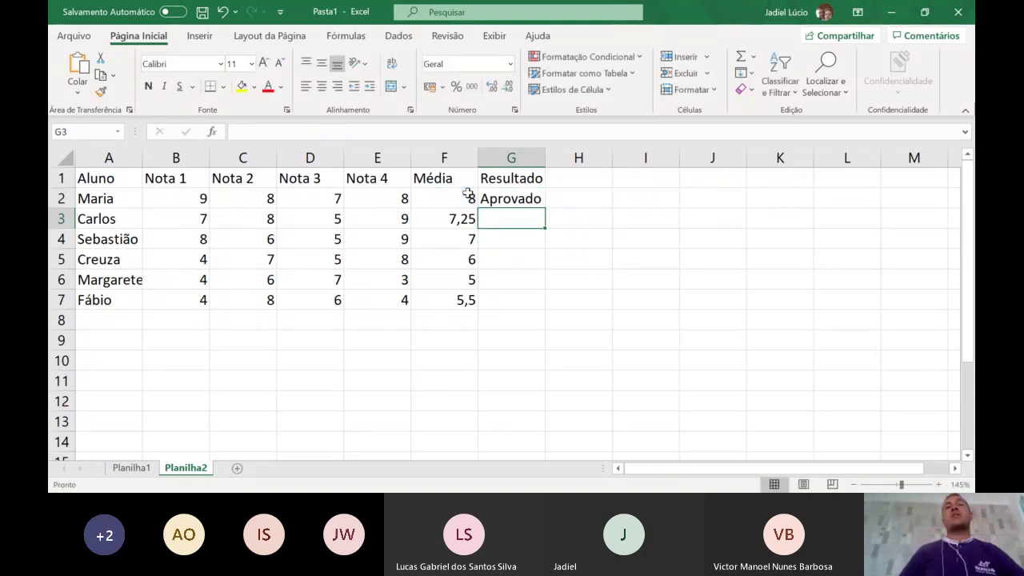
# Fill the SE formula from G2 down to G7 and autofit the width of column G
pyautogui.click(531, 199)
pyautogui.moveTo(543, 206); pyautogui.dragTo(528, 316)
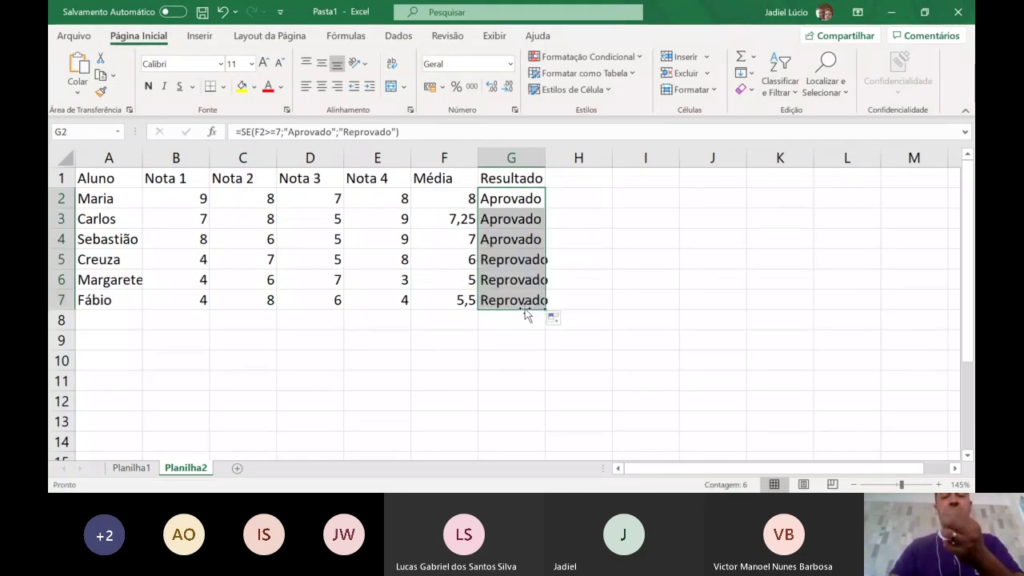
pyautogui.doubleClick(545, 157)
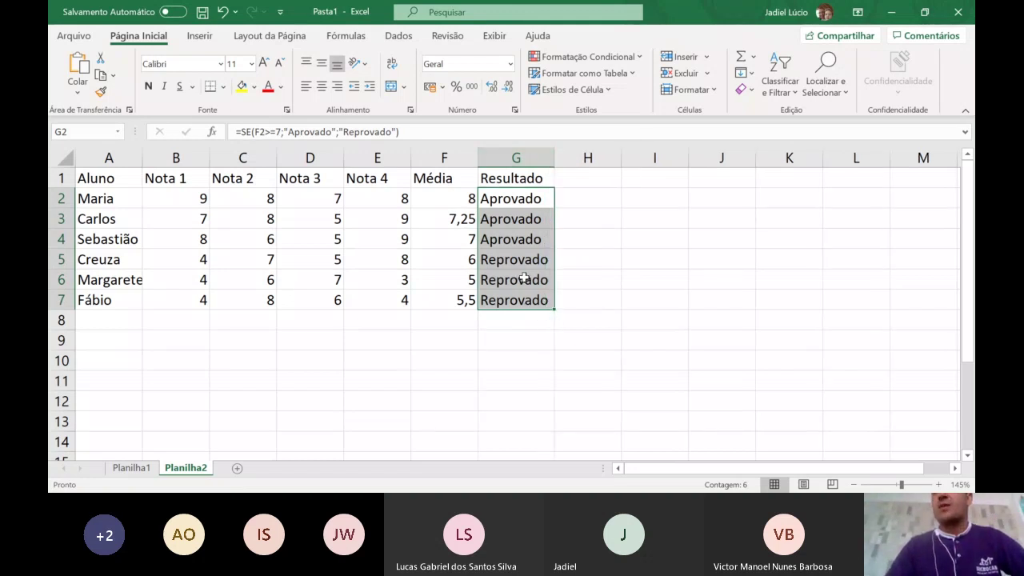
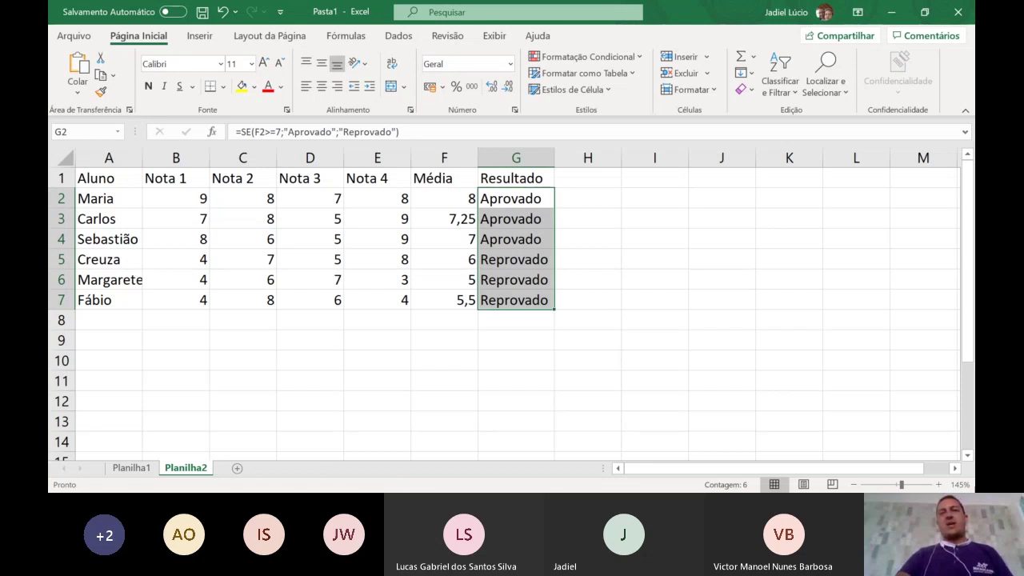
# Clear the SE formulas from the Resultado cells G2:G7, keeping the column header
pyautogui.click(628, 276)
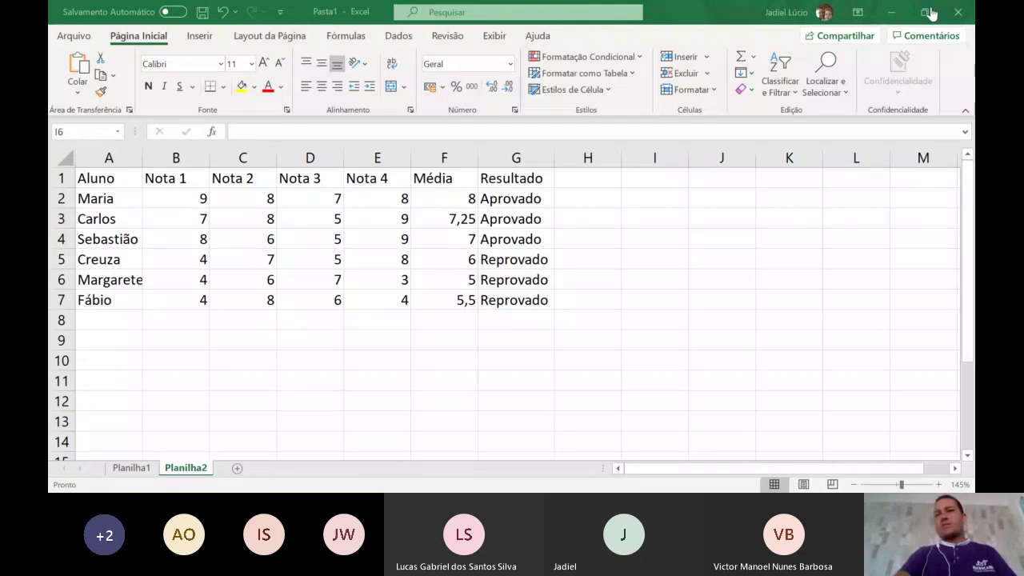
pyautogui.click(654, 280)
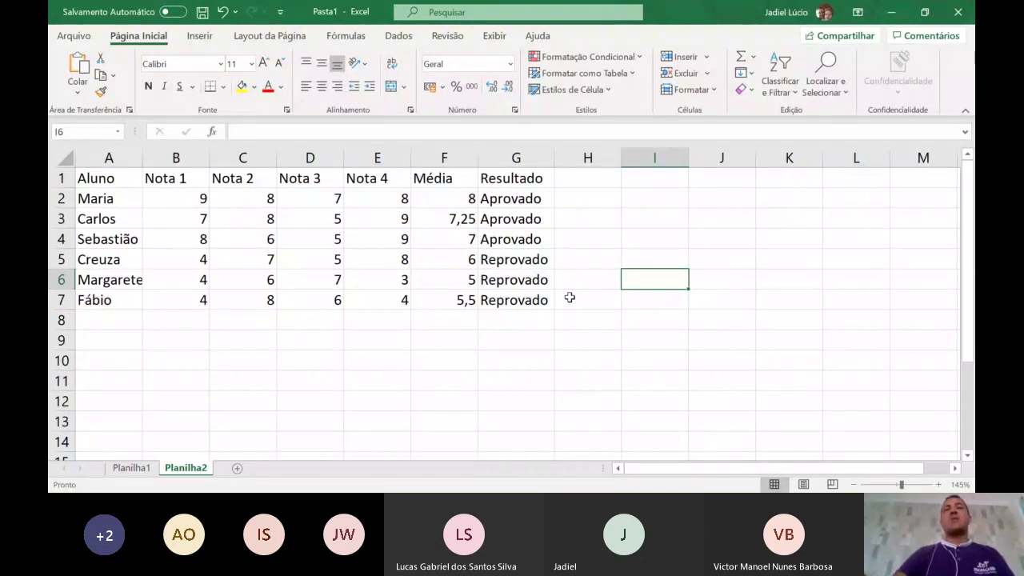
pyautogui.moveTo(512, 200); pyautogui.dragTo(522, 300)
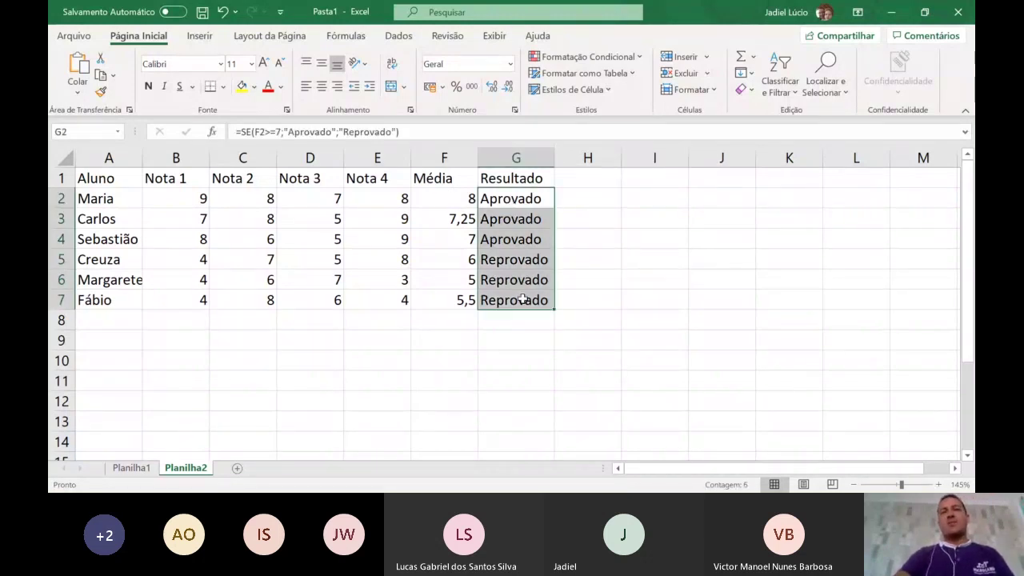
pyautogui.press('Delete')
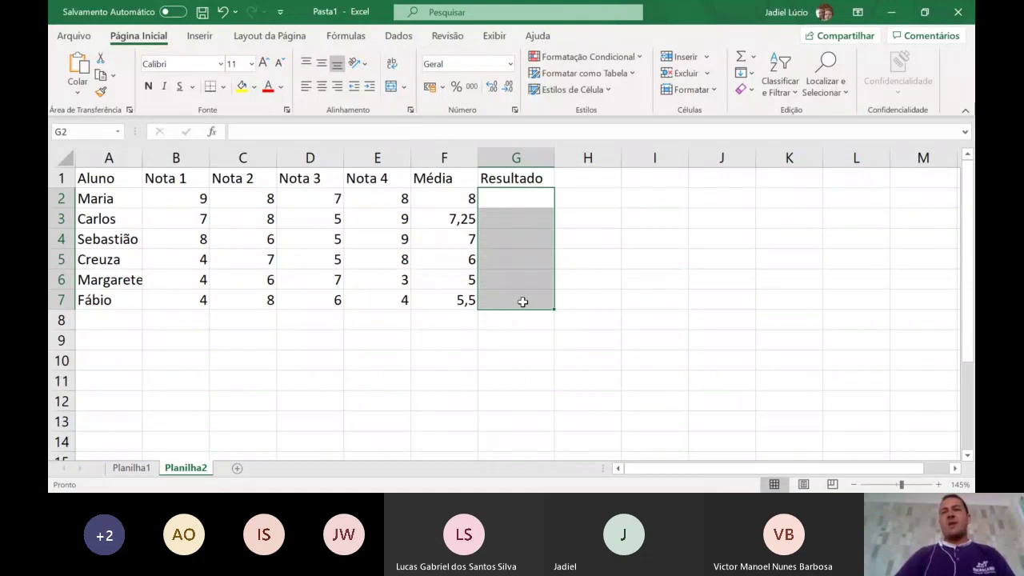
pyautogui.click(559, 236)
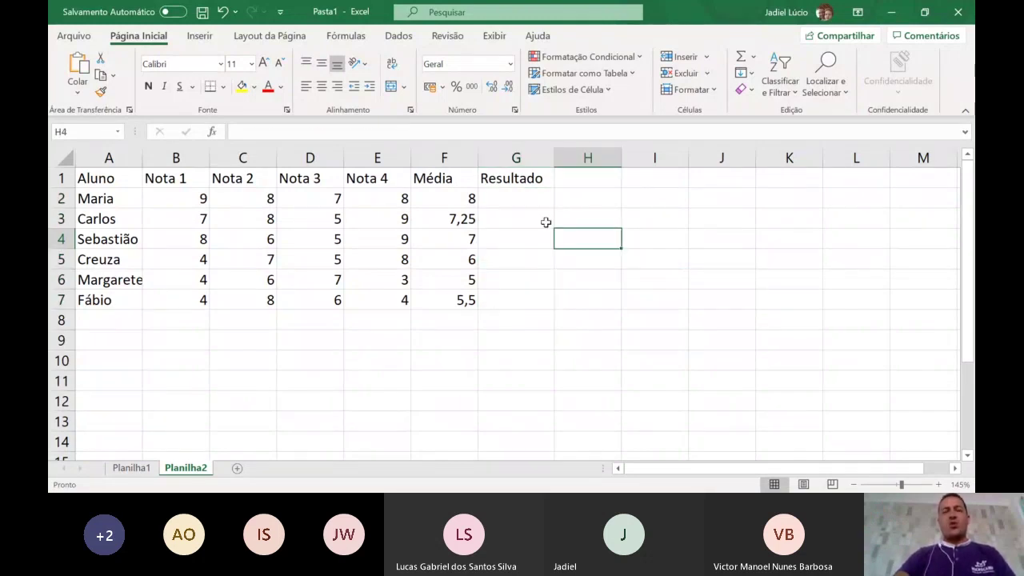
# Begin a new formula in G2 with =SE(F2>=7; followed by an opening quotation mark for the result text
pyautogui.click(524, 197)
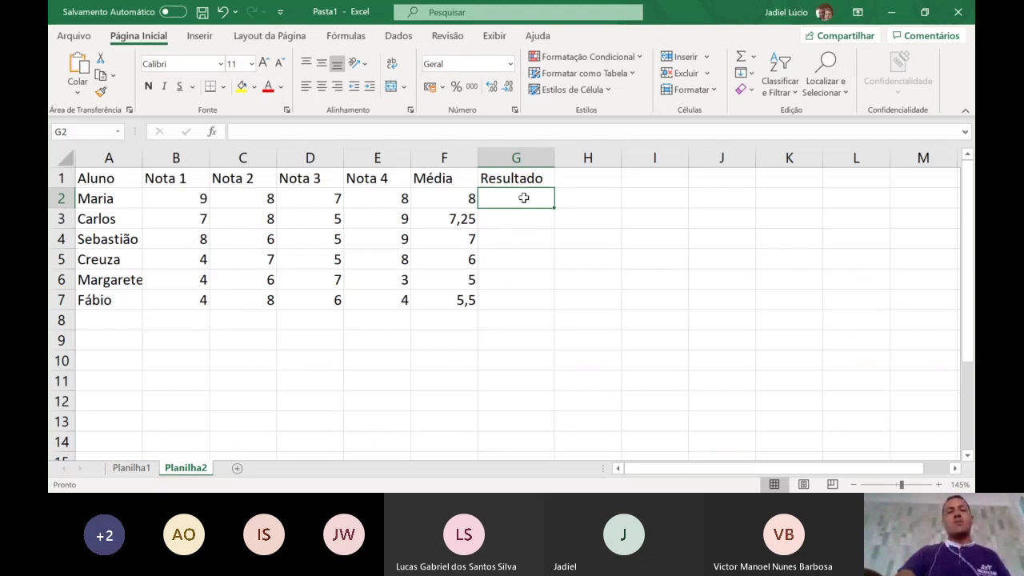
pyautogui.write('=')
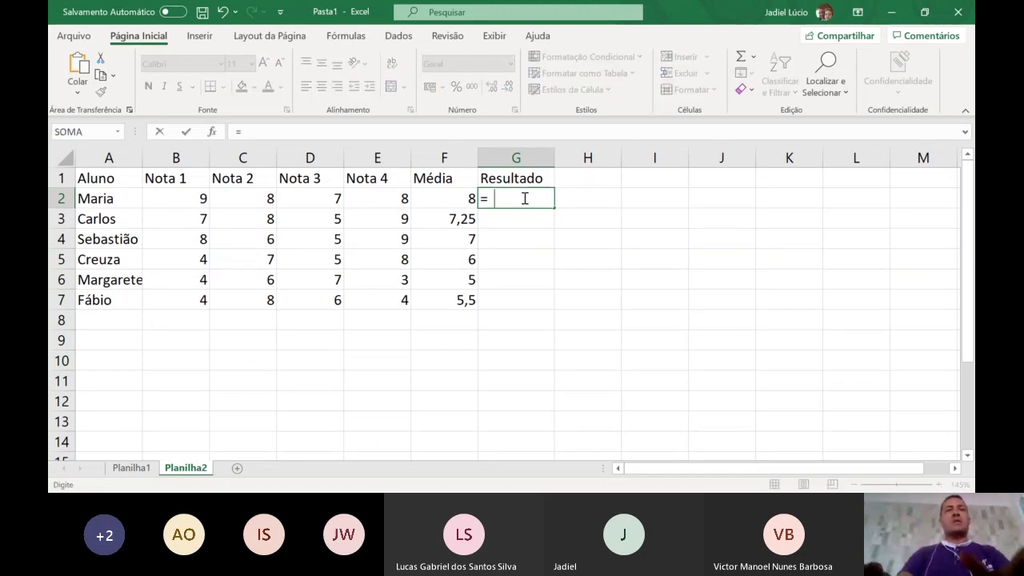
pyautogui.write('se')
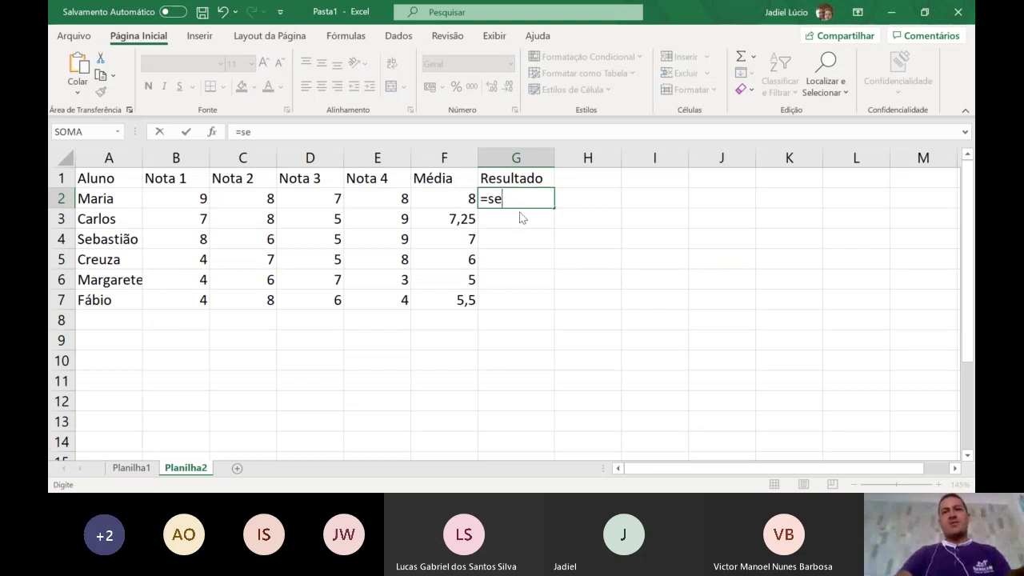
pyautogui.press('Tab')
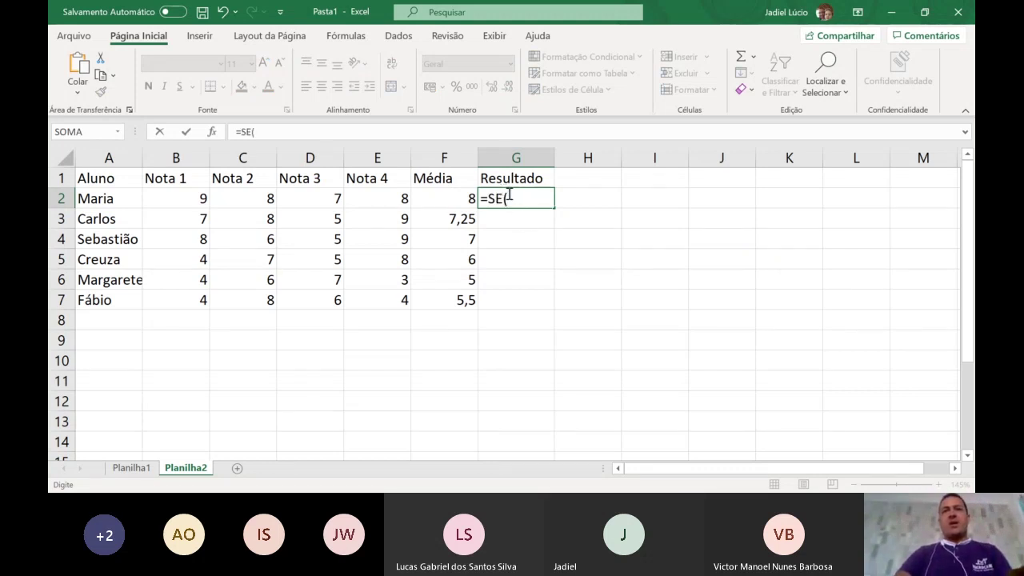
pyautogui.click(452, 198)
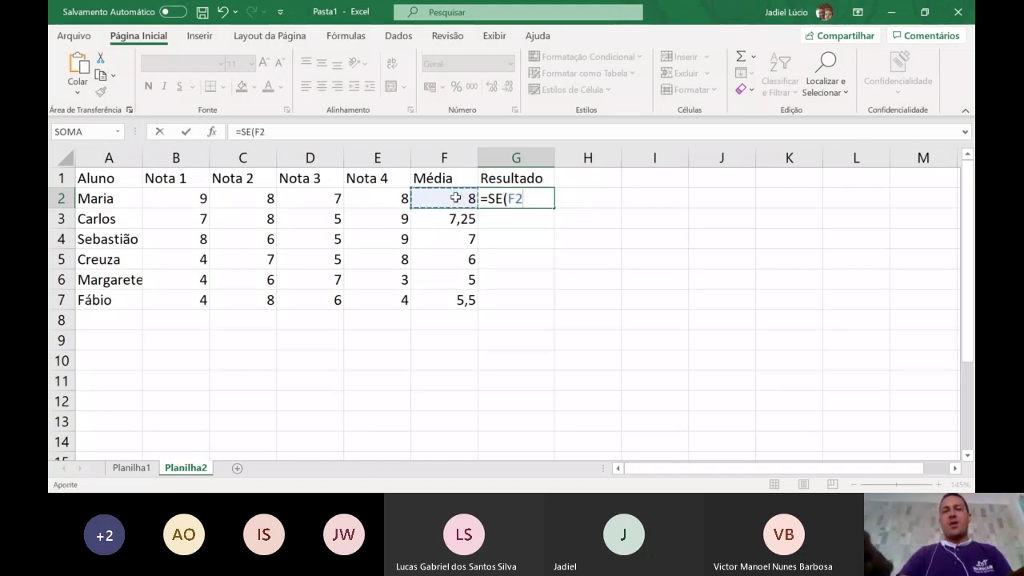
pyautogui.write('>')
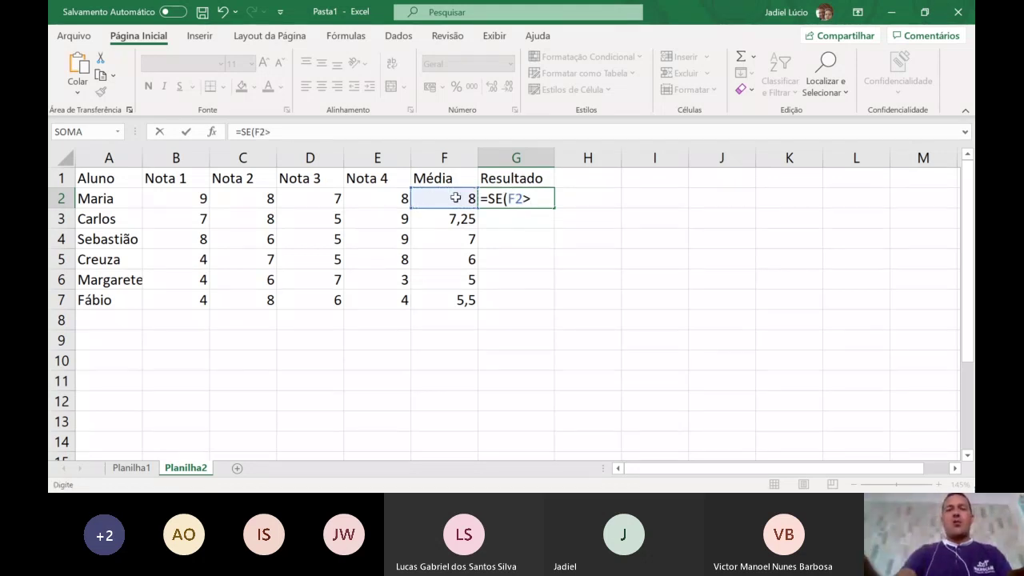
pyautogui.write('=7')
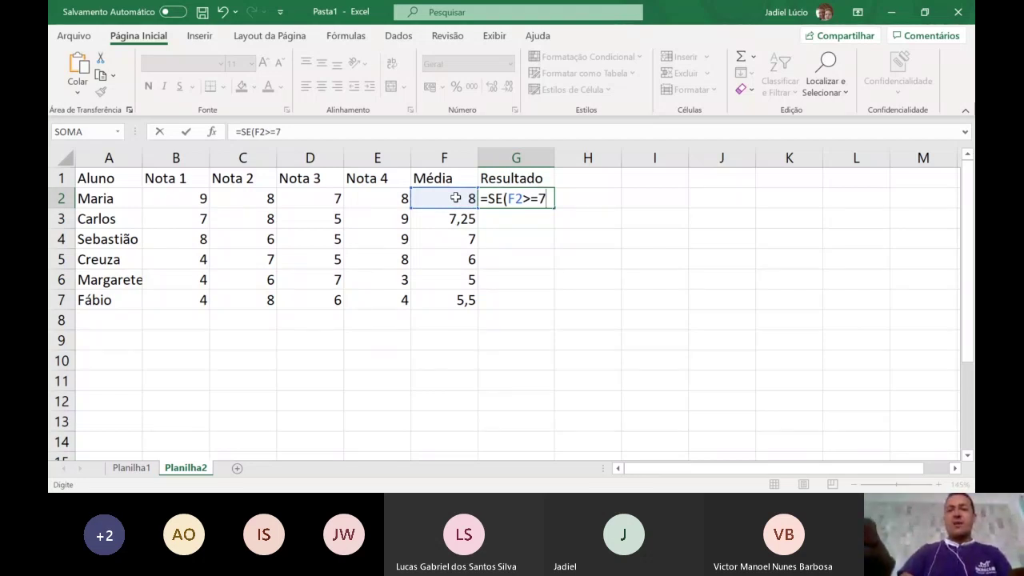
pyautogui.write(';')
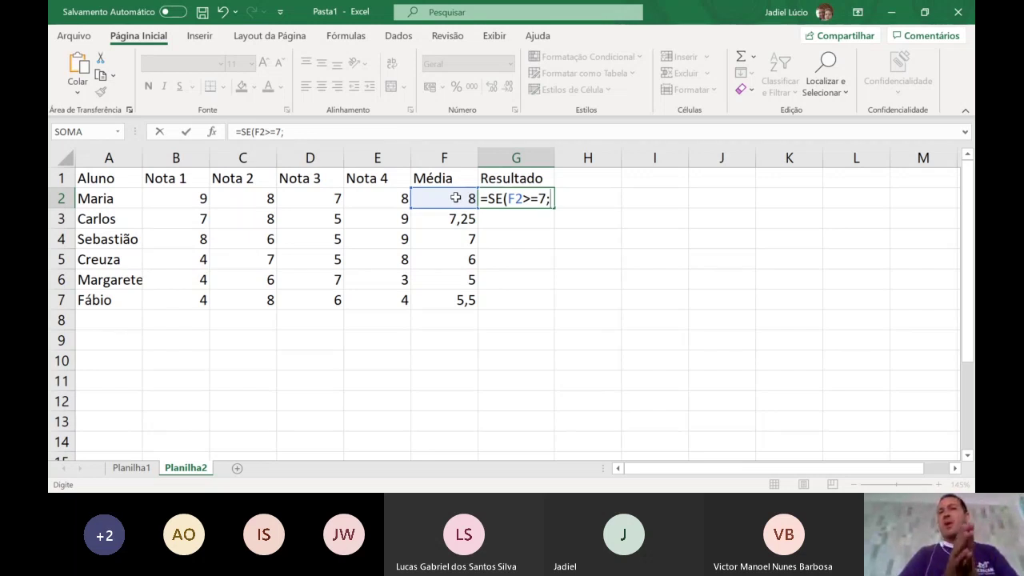
pyautogui.write('"')
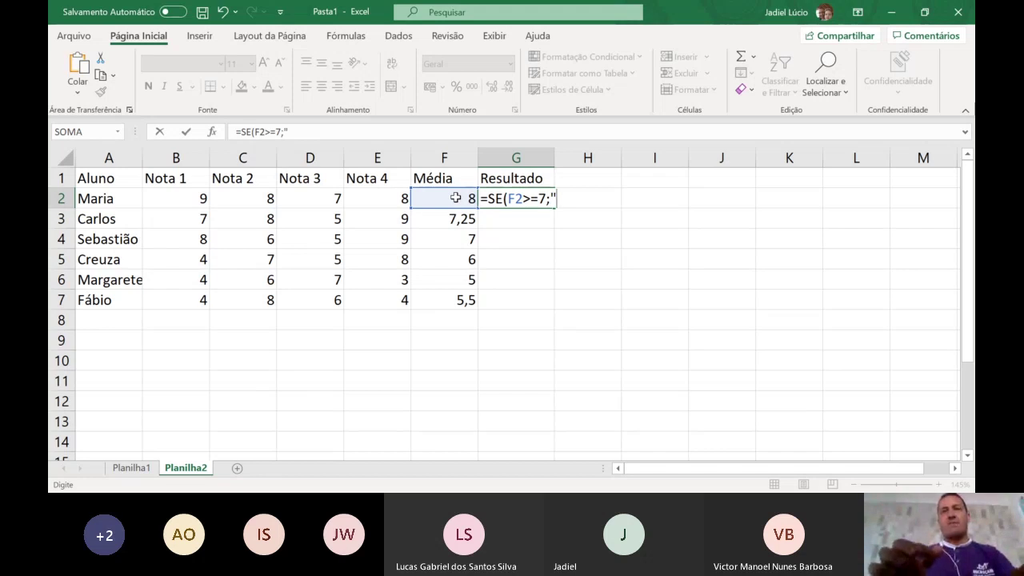
pyautogui.write('Aprovado')
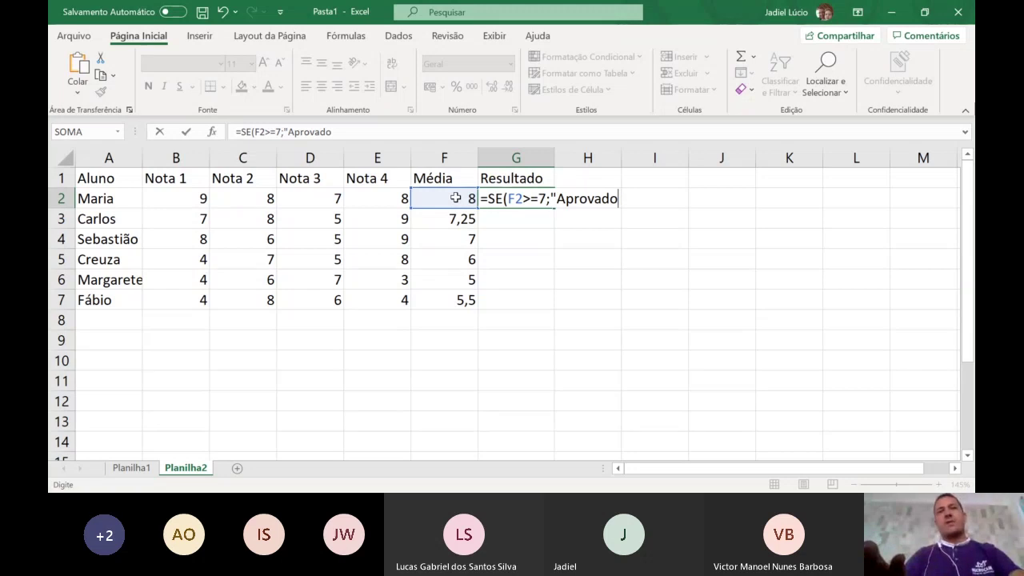
pyautogui.write('"')
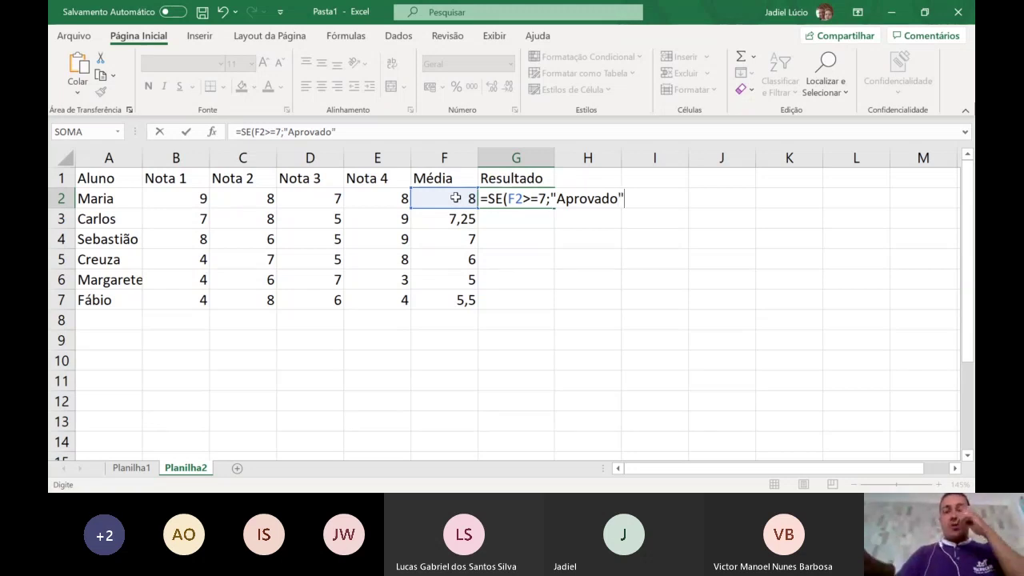
pyautogui.write(';')
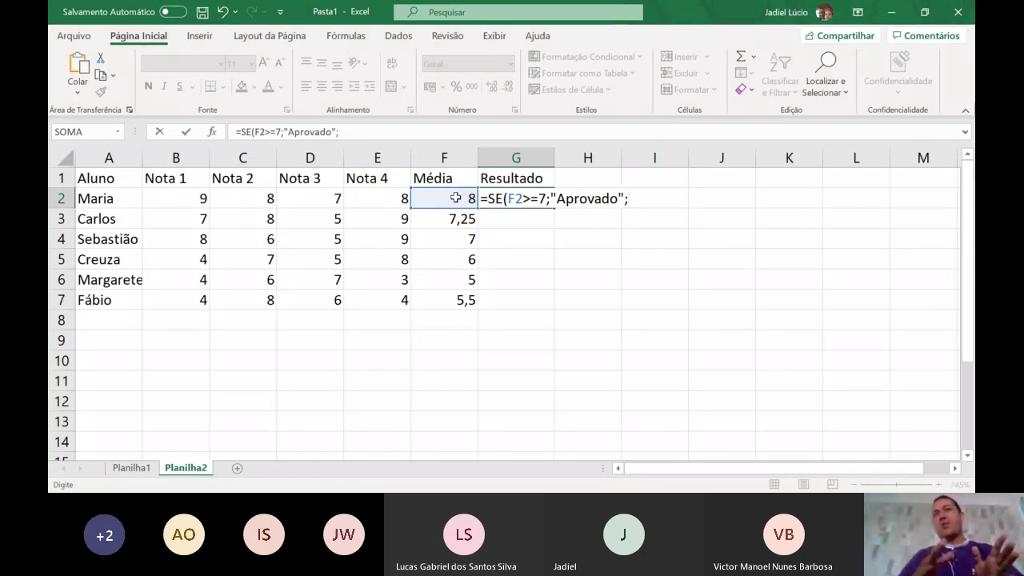
pyautogui.write('se')
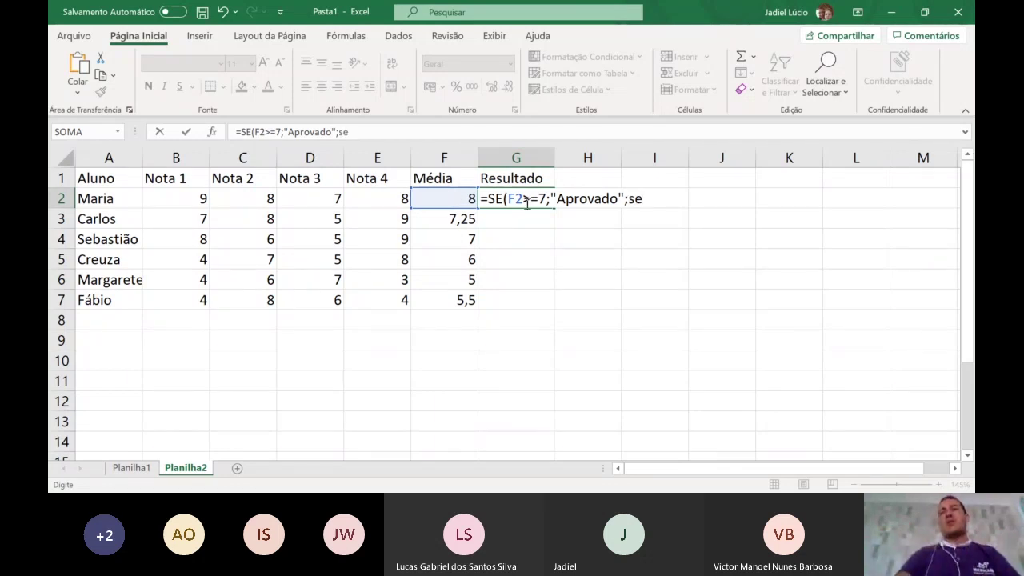
pyautogui.press('Tab')
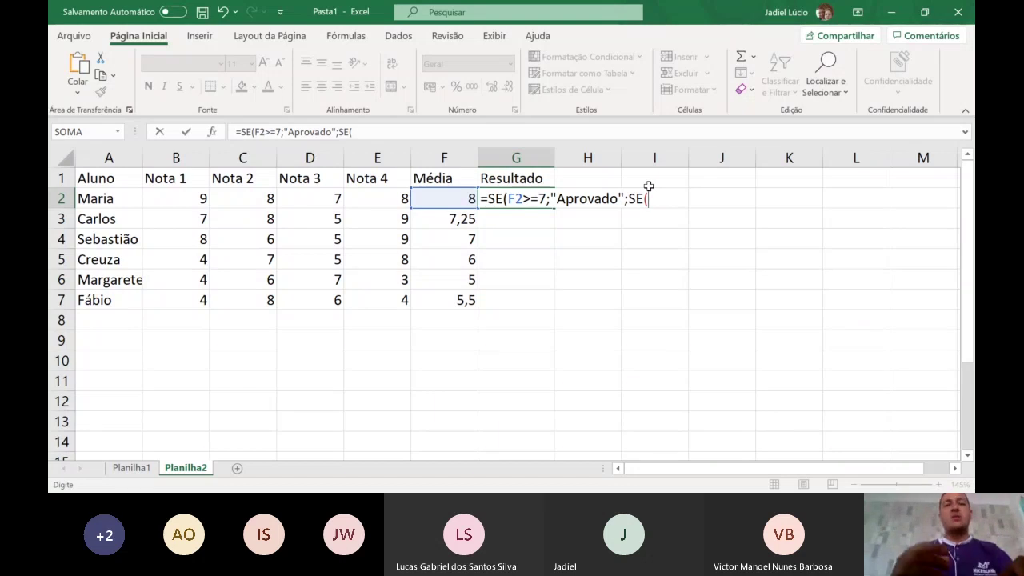
pyautogui.write('se')
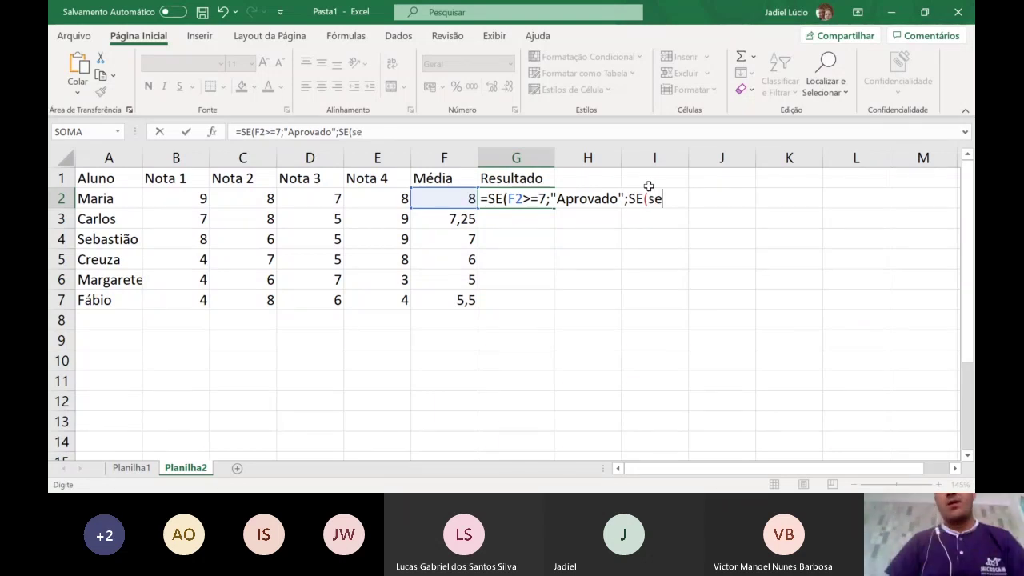
pyautogui.press('BackSpace')
pyautogui.press('BackSpace')
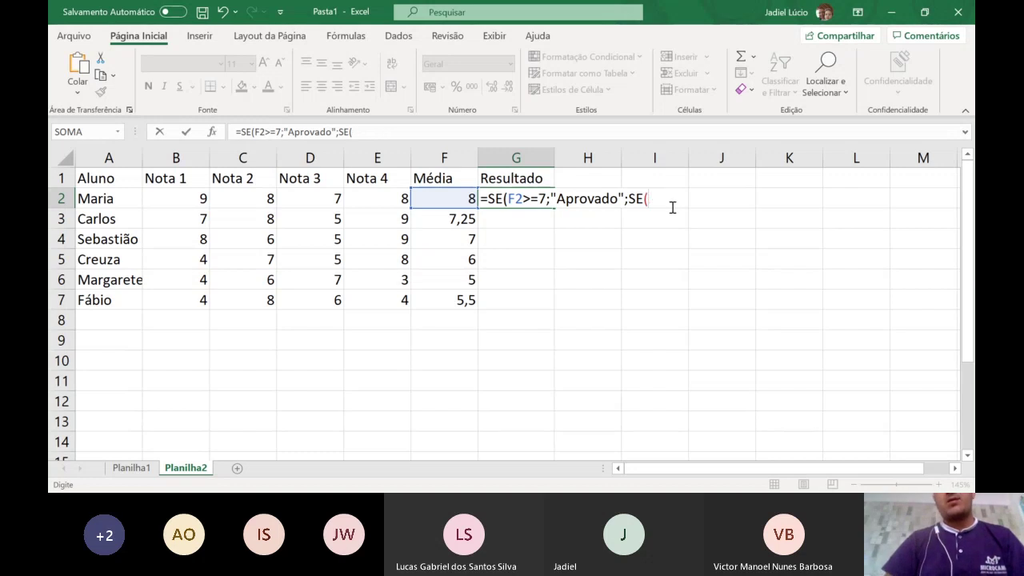
pyautogui.click(445, 200)
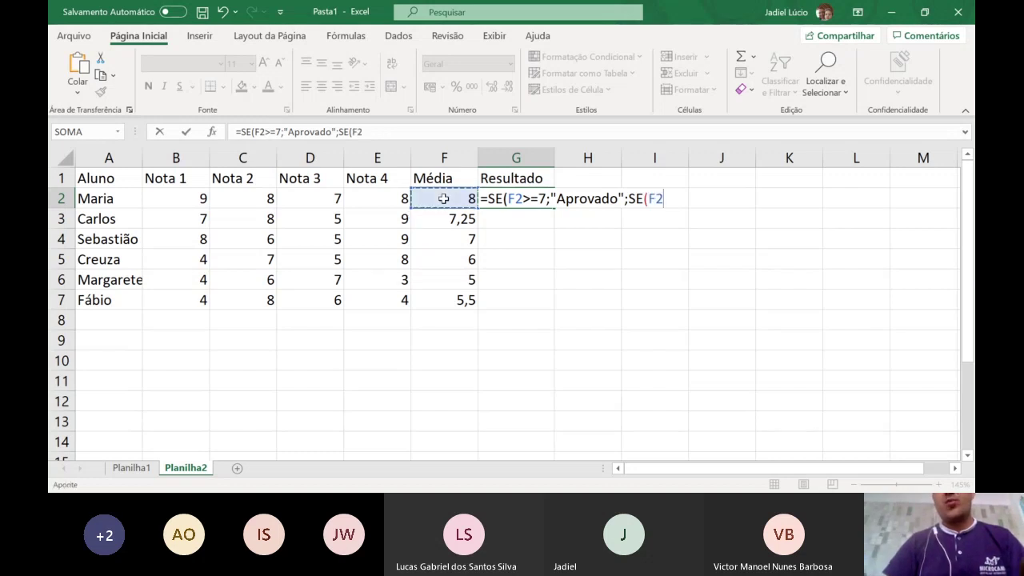
pyautogui.write('<')
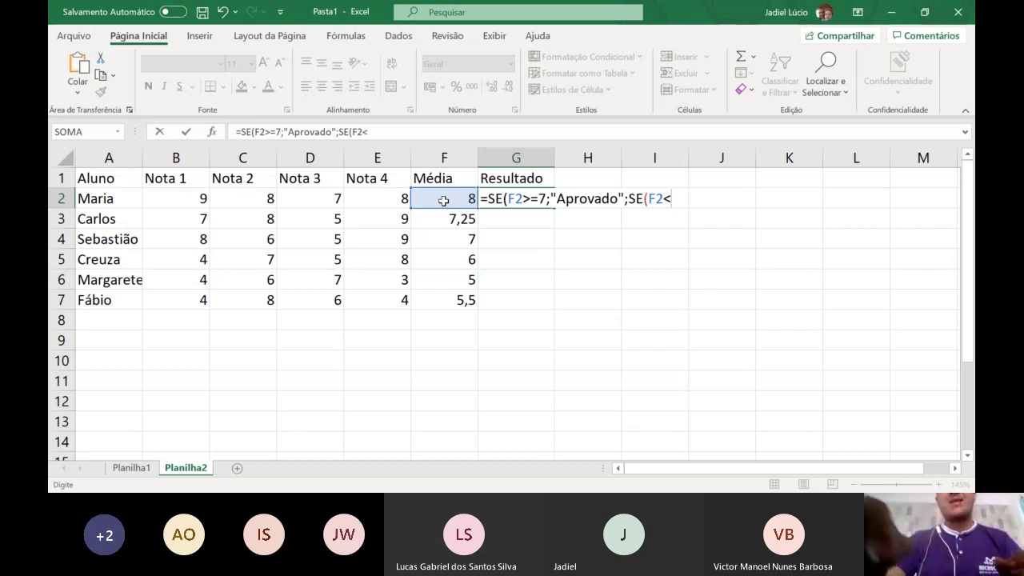
pyautogui.write('7')
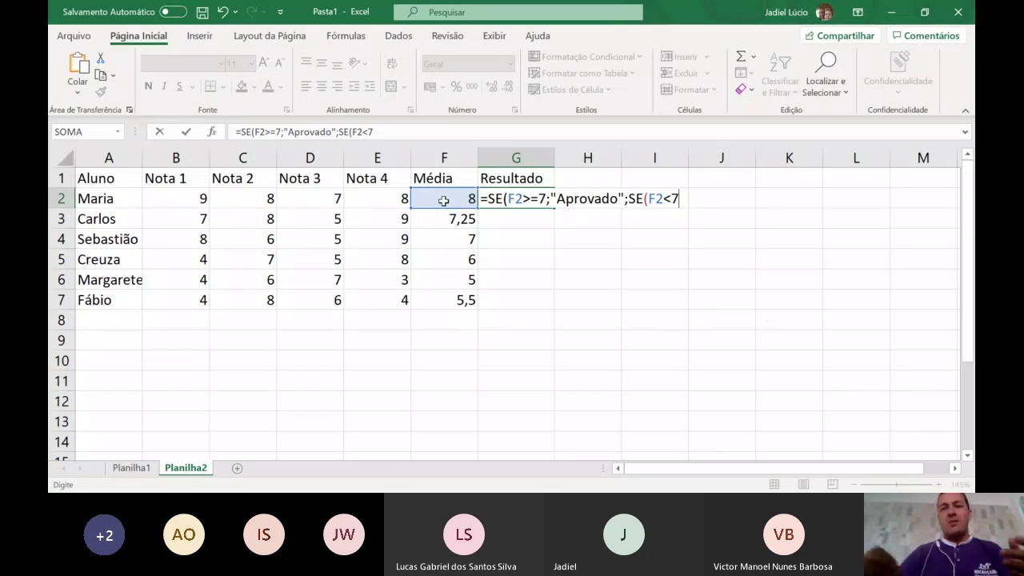
pyautogui.write(';')
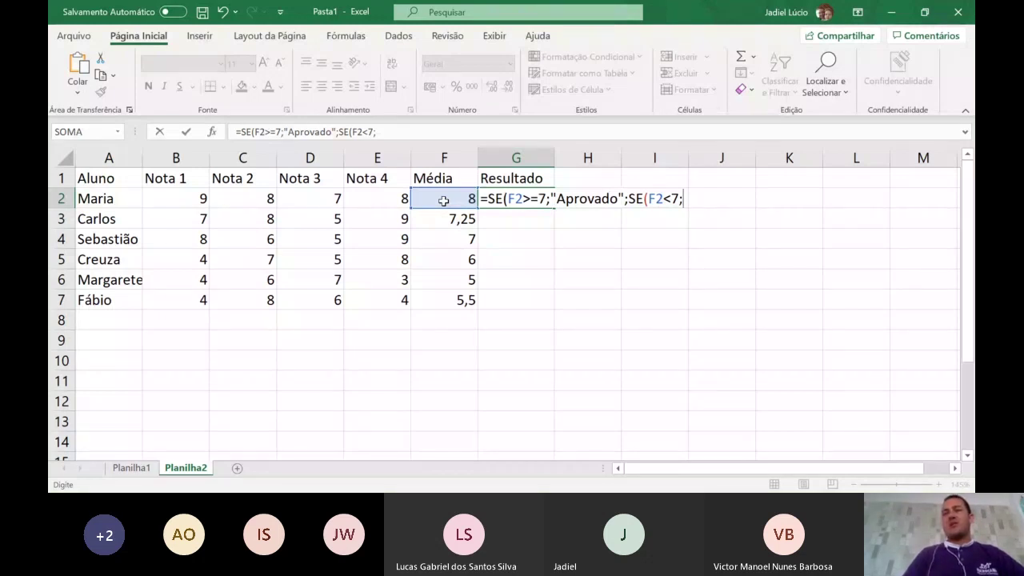
pyautogui.press('BackSpace')
pyautogui.press('BackSpace')
pyautogui.press('BackSpace')
pyautogui.press('BackSpace')
pyautogui.press('BackSpace')
pyautogui.press('BackSpace')
pyautogui.press('BackSpace')
pyautogui.press('BackSpace')
pyautogui.press('BackSpace')
pyautogui.press('BackSpace')
pyautogui.press('BackSpace')
pyautogui.press('BackSpace')
pyautogui.press('BackSpace')
pyautogui.press('BackSpace')
pyautogui.press('BackSpace')
pyautogui.press('BackSpace')
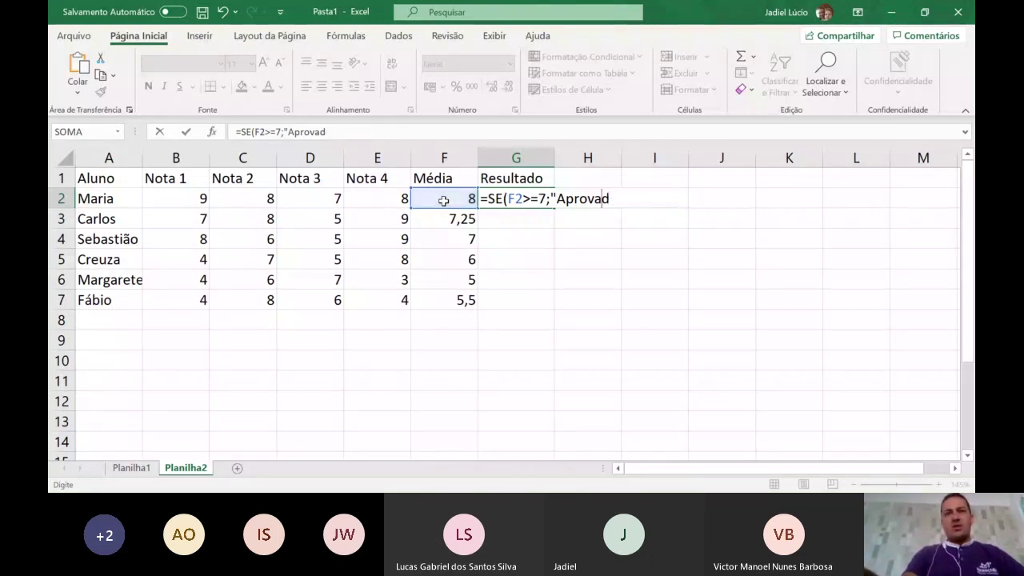
pyautogui.press('BackSpace')
pyautogui.press('BackSpace')
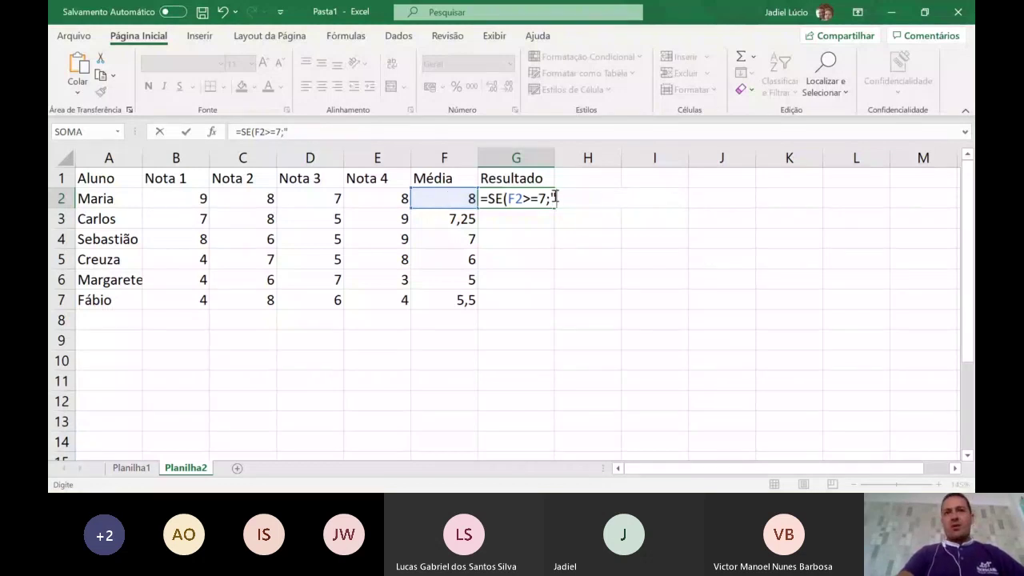
# Change the condition in G2's unfinished SE formula to F2<5 and enter "Reprovado" as the value if true
pyautogui.click(530, 200)
pyautogui.press('Delete')
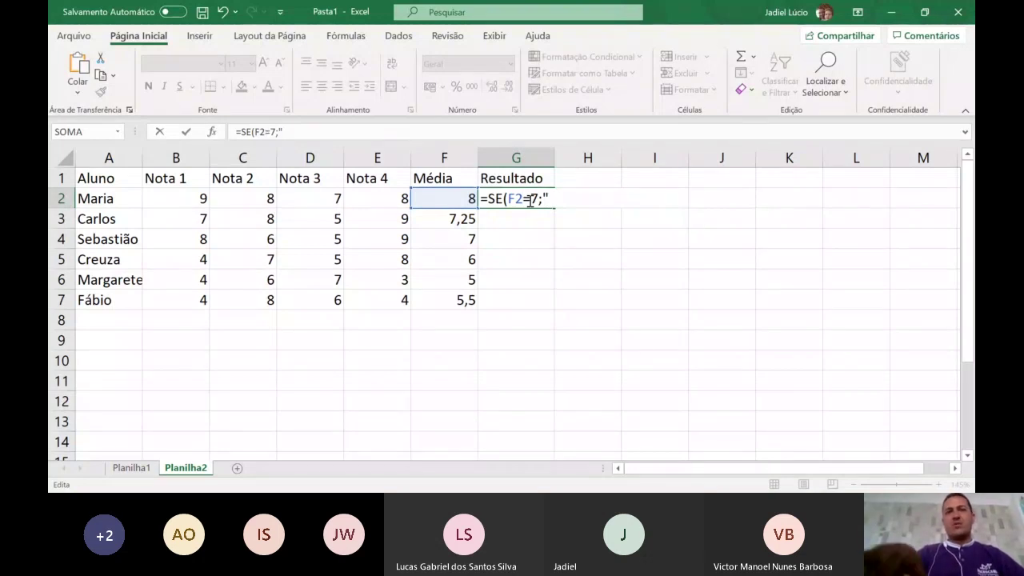
pyautogui.write('<')
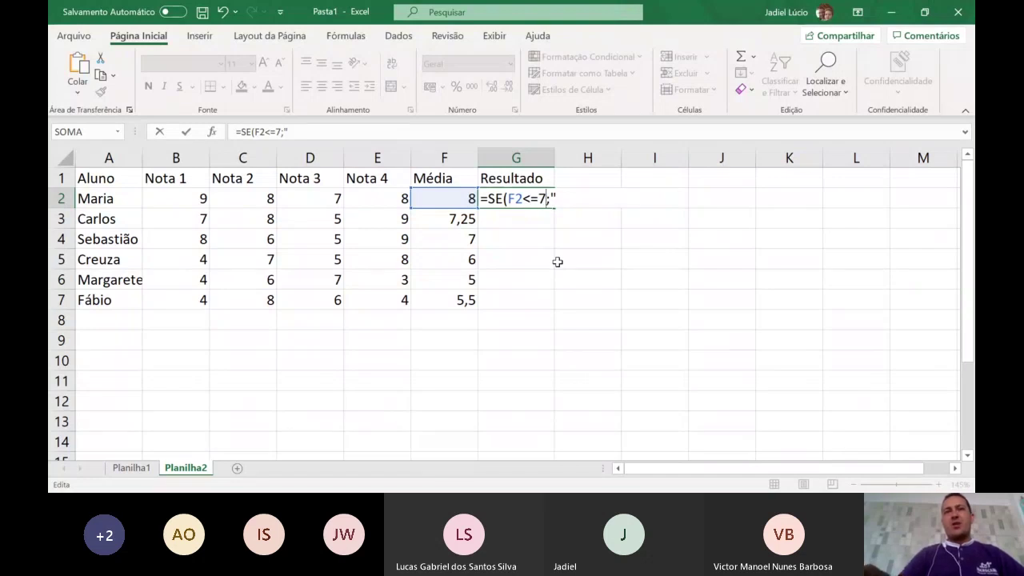
pyautogui.press('Delete')
pyautogui.press('Delete')
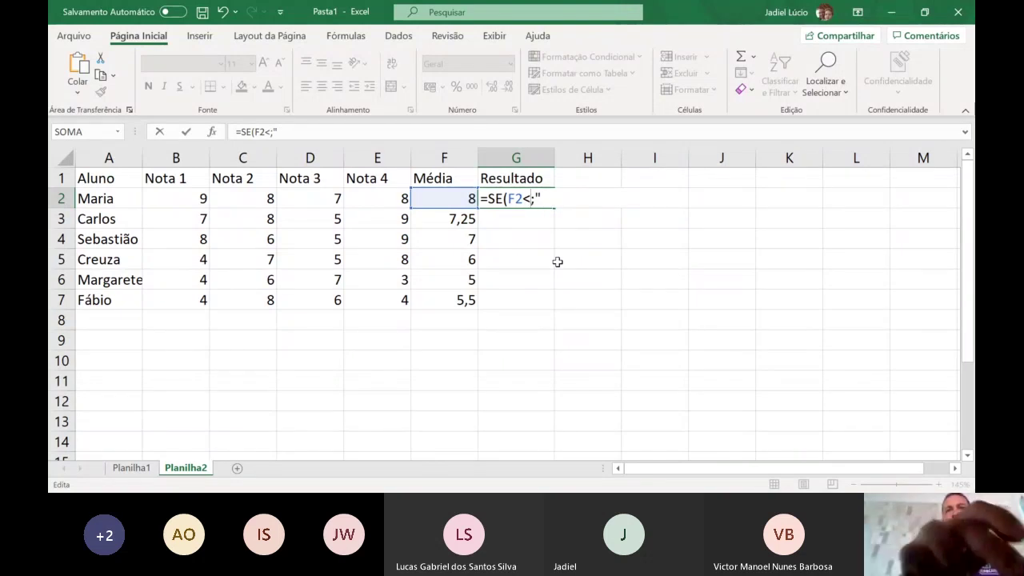
pyautogui.write('5')
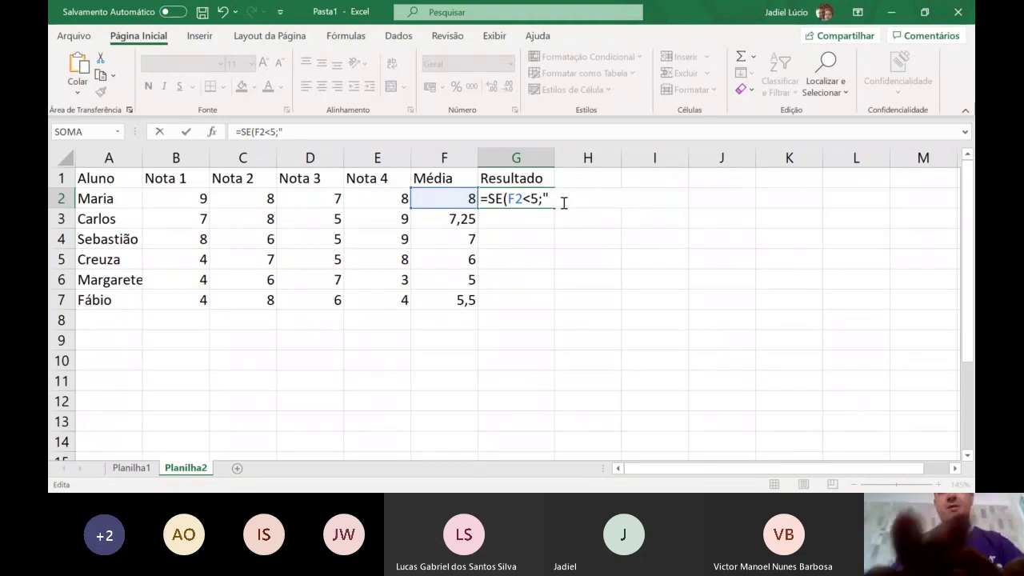
pyautogui.write('Reprovado')
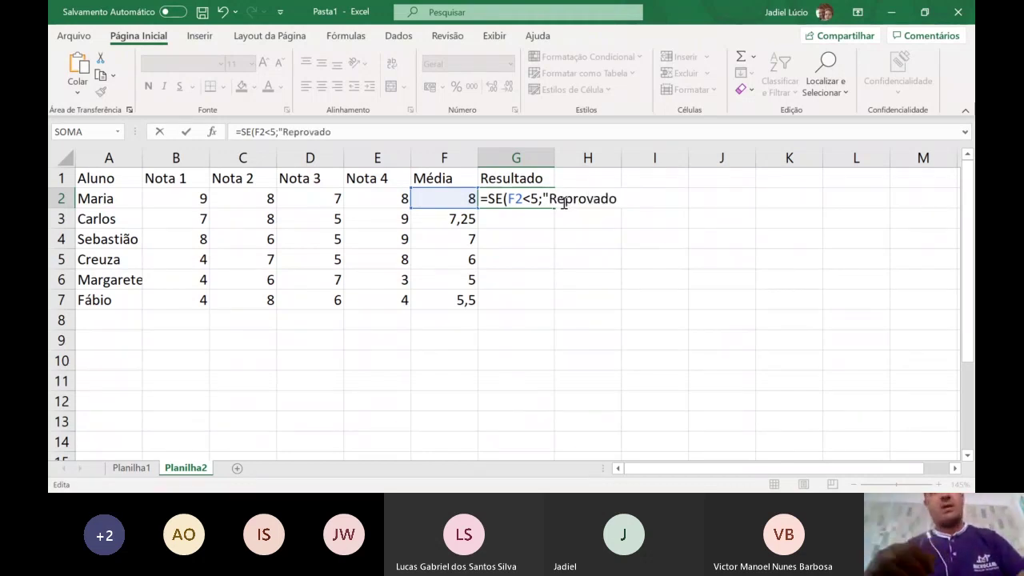
pyautogui.write('"')
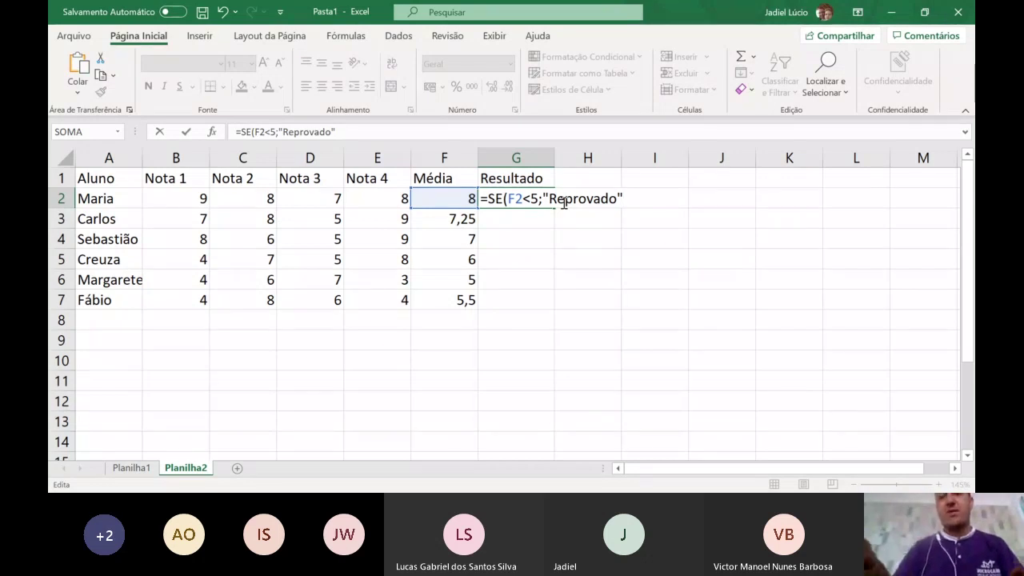
# Nest a second SE in G2's formula as the value if false, with condition F2<7 and "Recuperação" as its value if true
pyautogui.write(';se')
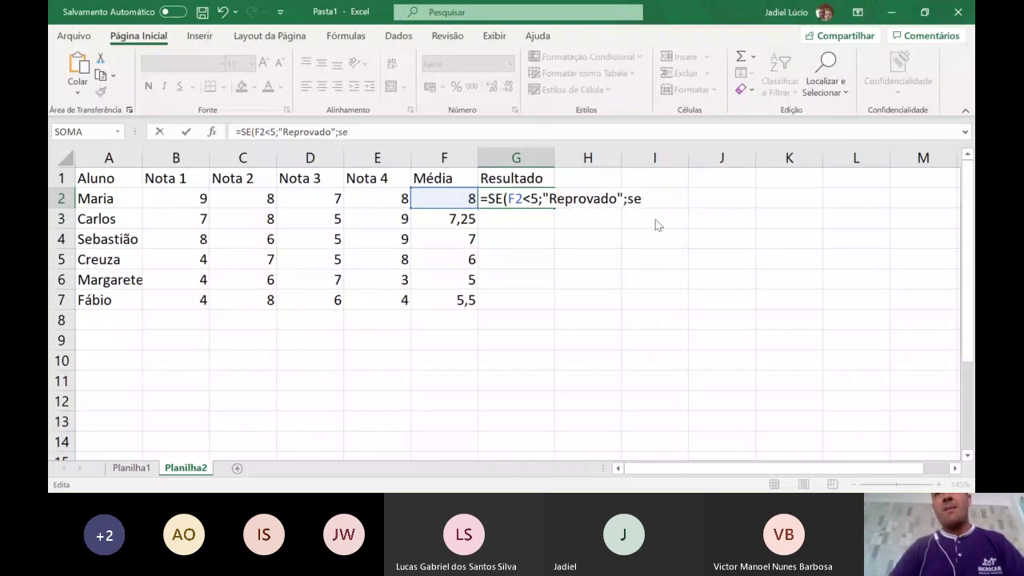
pyautogui.press('Tab')
pyautogui.press('Left')
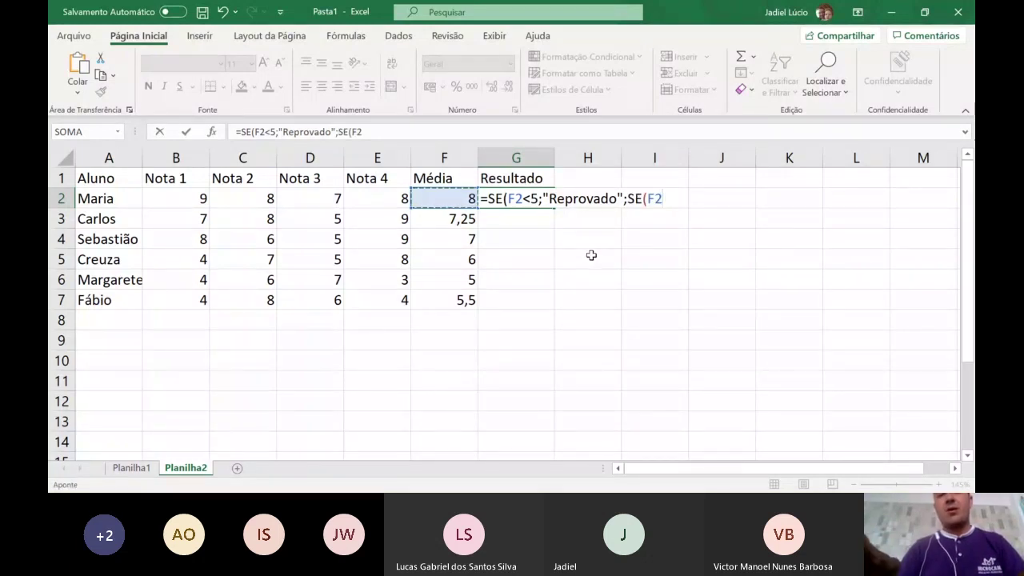
pyautogui.write('<7')
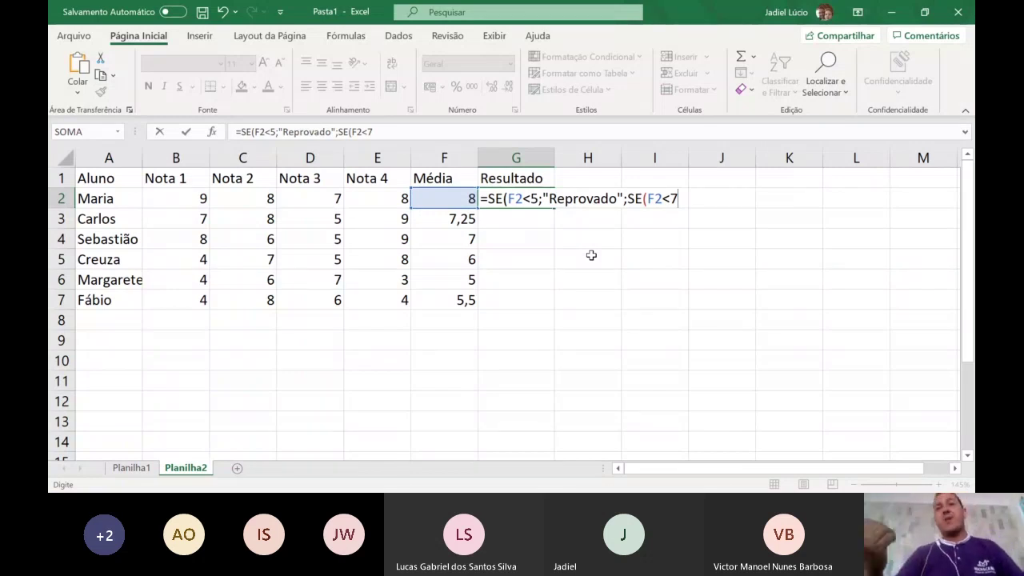
pyautogui.write(';"Recupera')
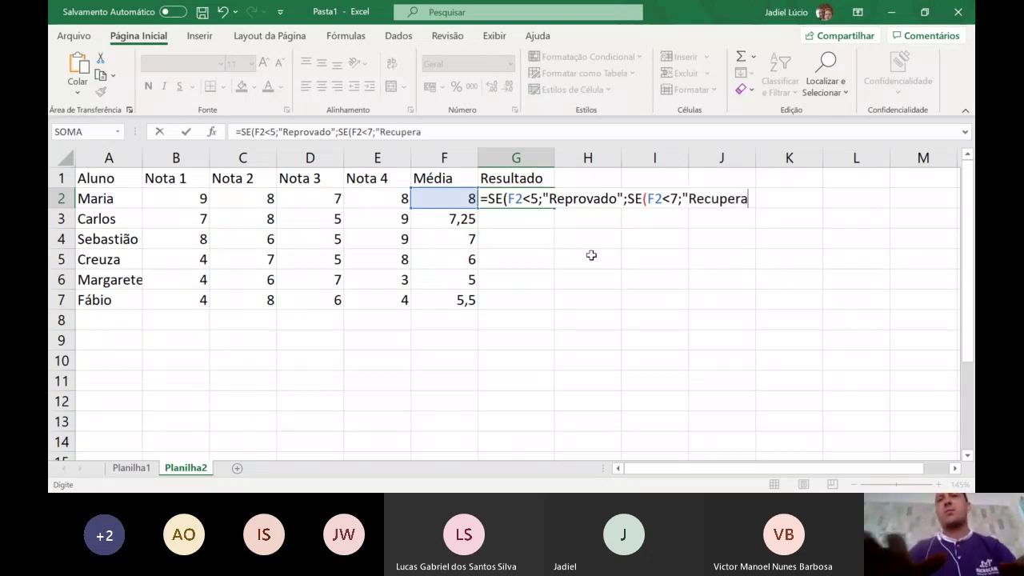
pyautogui.write('ção"')
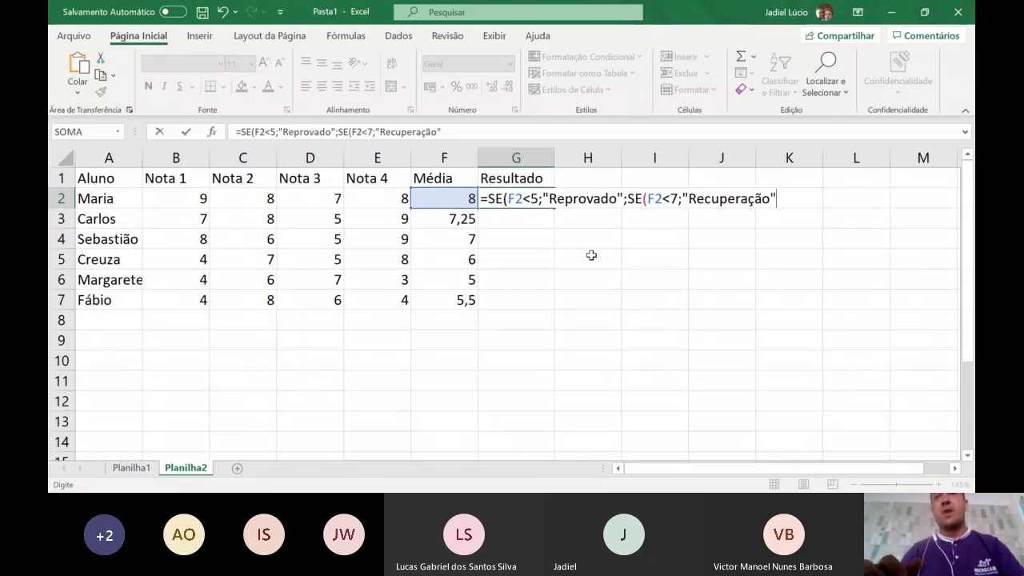
# Add "Aprovado" as the nested SE's value if false in G2 and close both functions' parentheses
pyautogui.write(';')
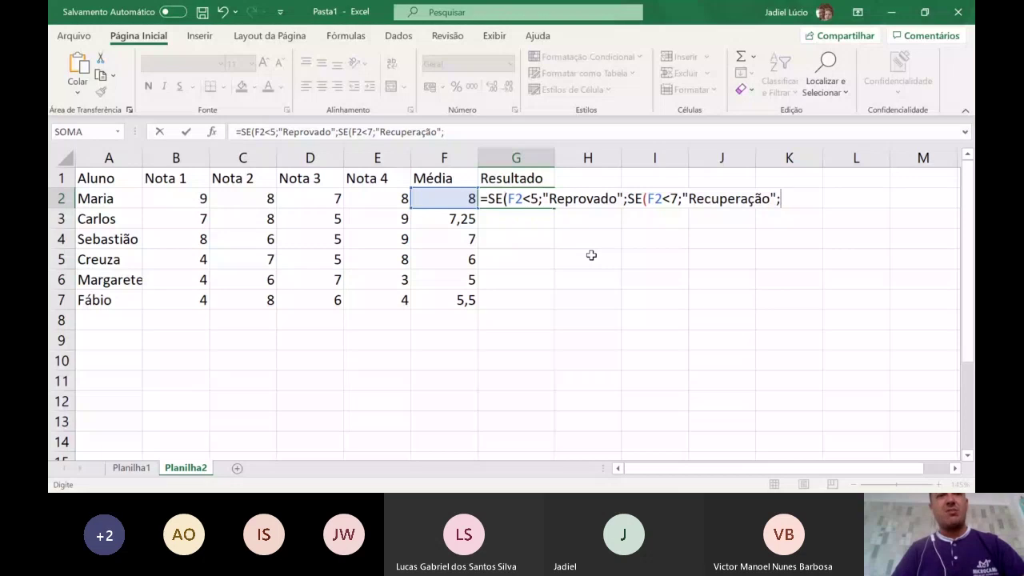
pyautogui.write('"')
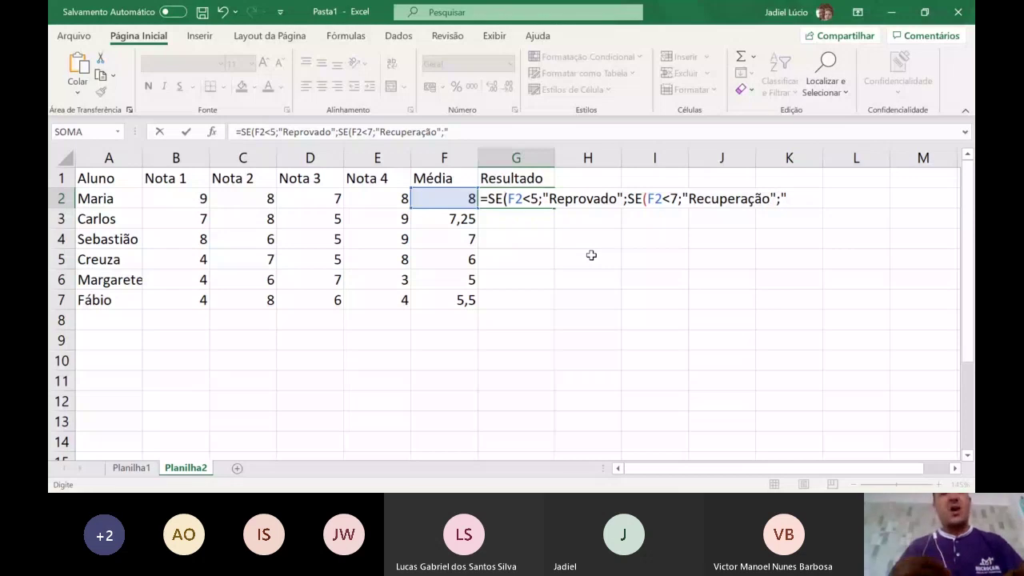
pyautogui.write('Aprov')
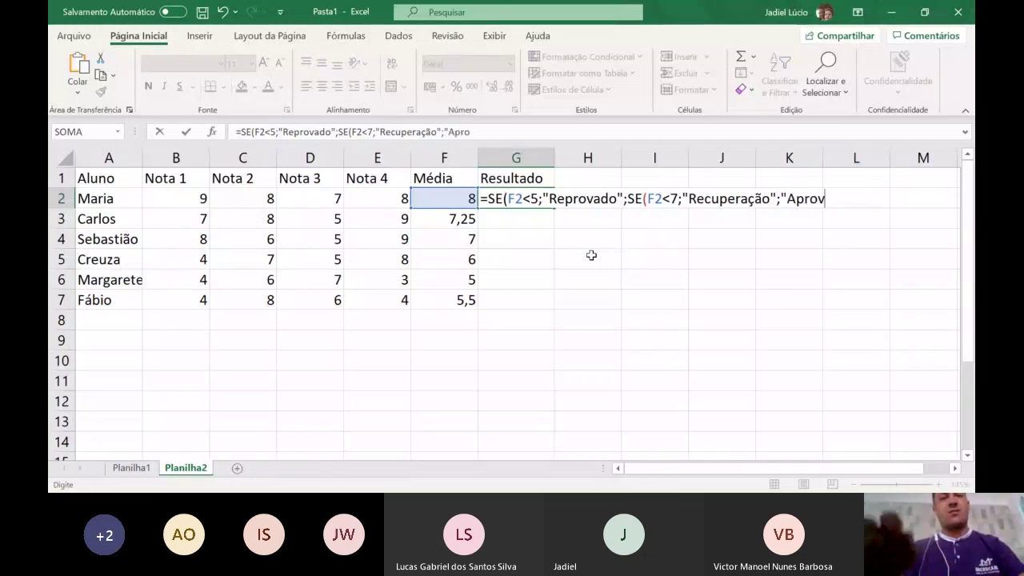
pyautogui.write('ado")')
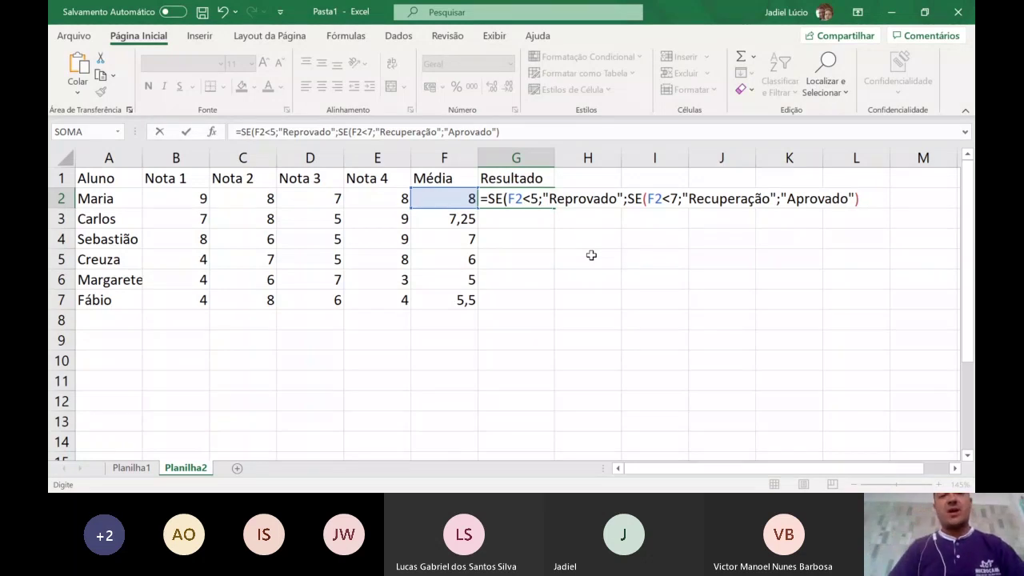
pyautogui.write(')')
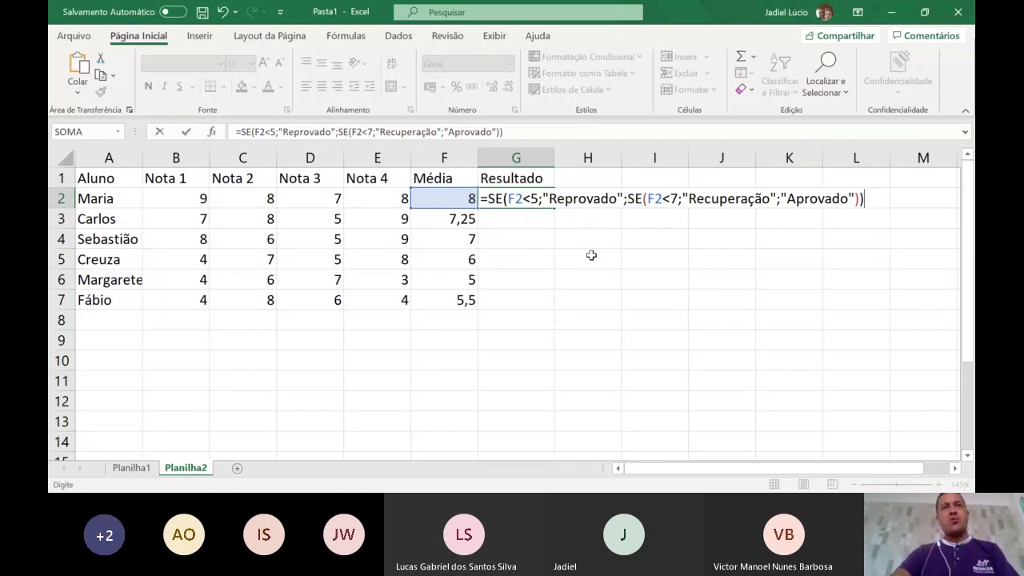
# Set the row 2 grades in C2 and B2 to 6 and autofit the width of column G
pyautogui.click(267, 198)
pyautogui.write('6')
pyautogui.press('Return')
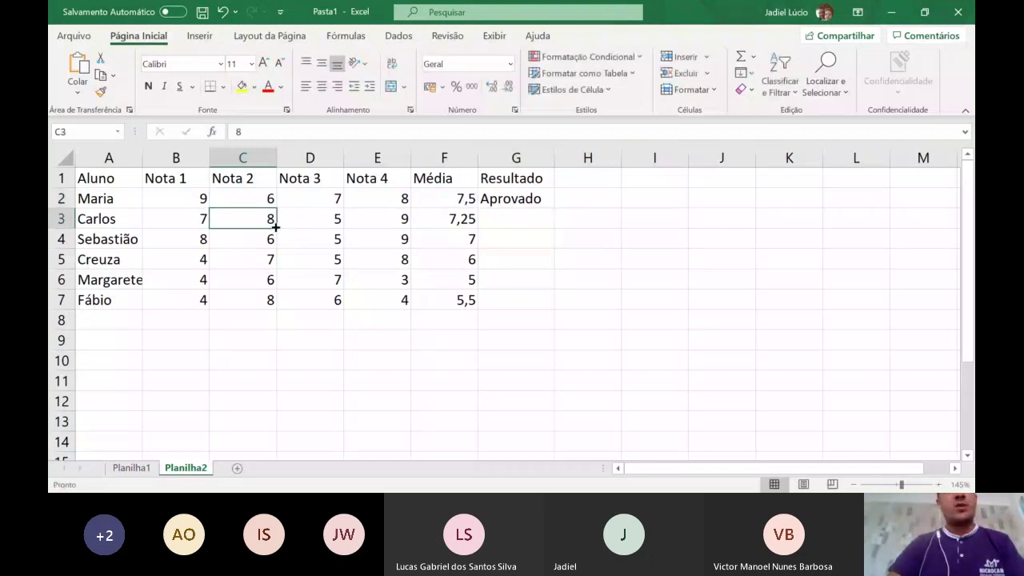
pyautogui.click(199, 197)
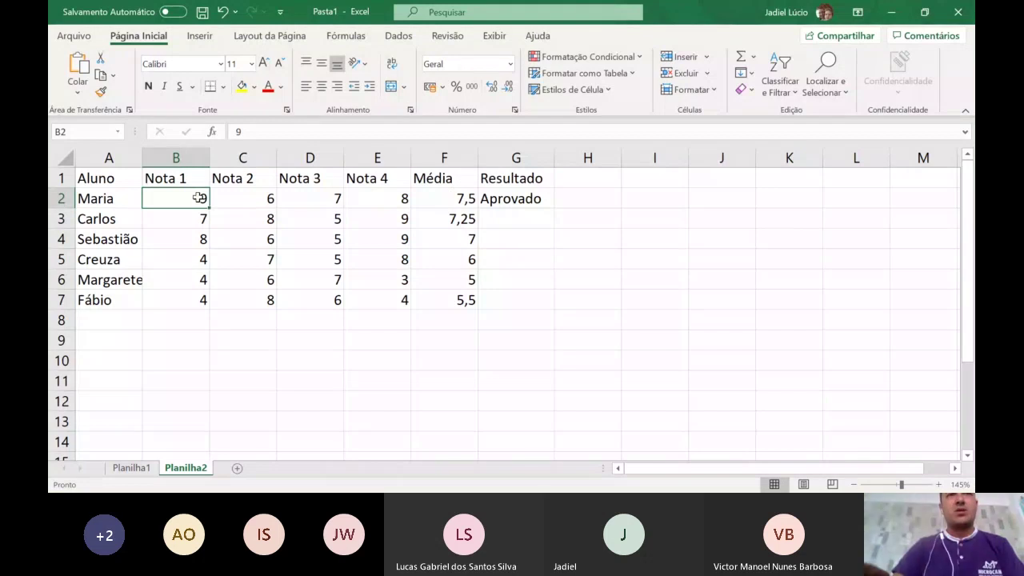
pyautogui.write('6')
pyautogui.press('Return')
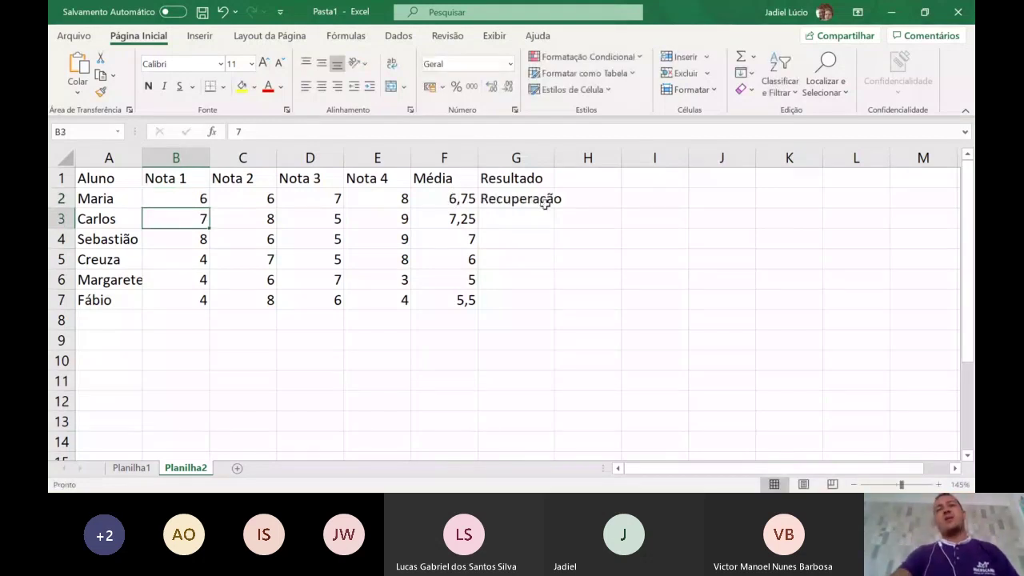
pyautogui.doubleClick(558, 163)
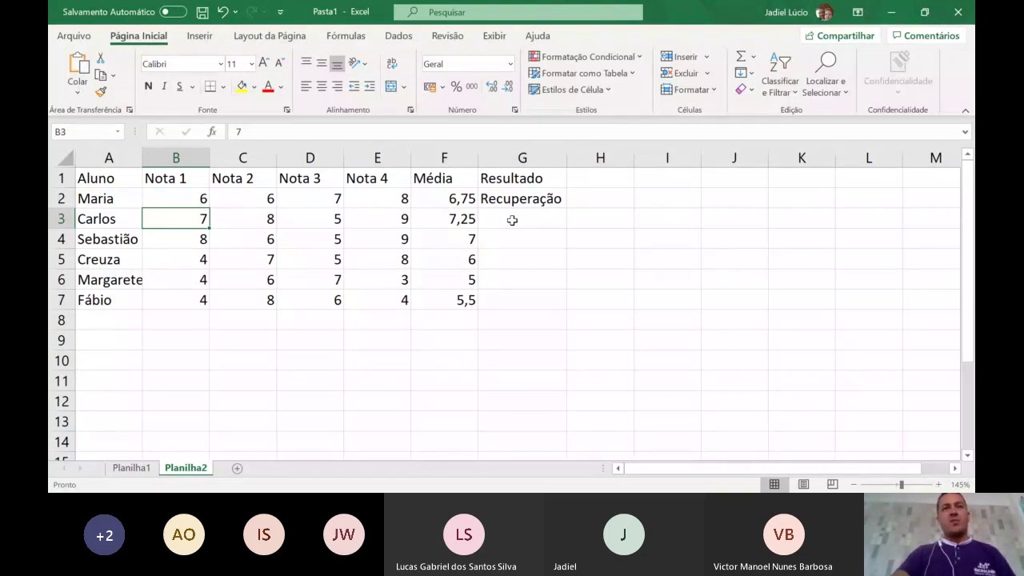
# Set the Nota 4 grade in E2 to 4 and the Nota 3 grade in D2 to 3
pyautogui.press('Up')
pyautogui.press('Right')
pyautogui.press('Right')
pyautogui.press('Right')
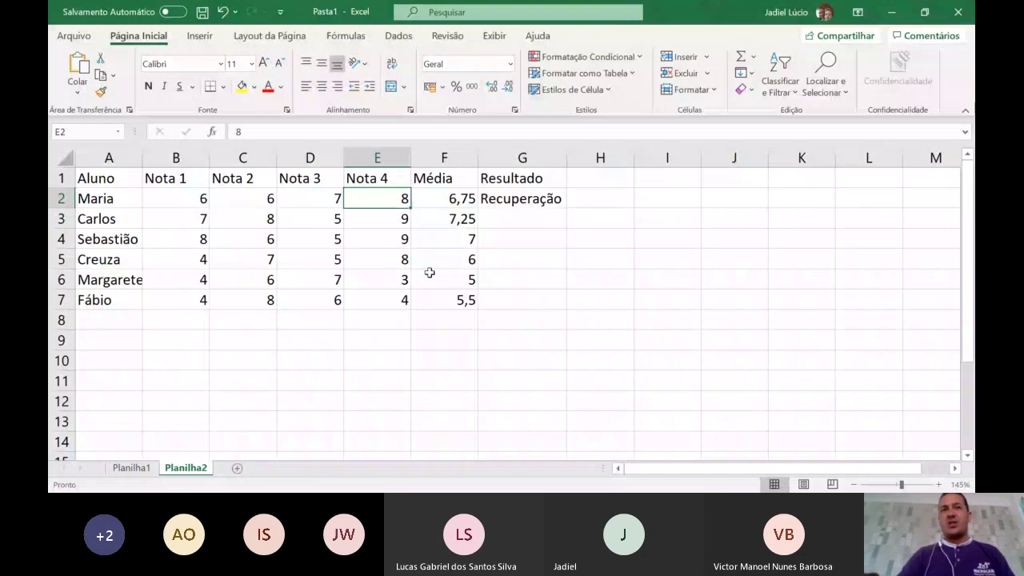
pyautogui.write('4')
pyautogui.press('Return')
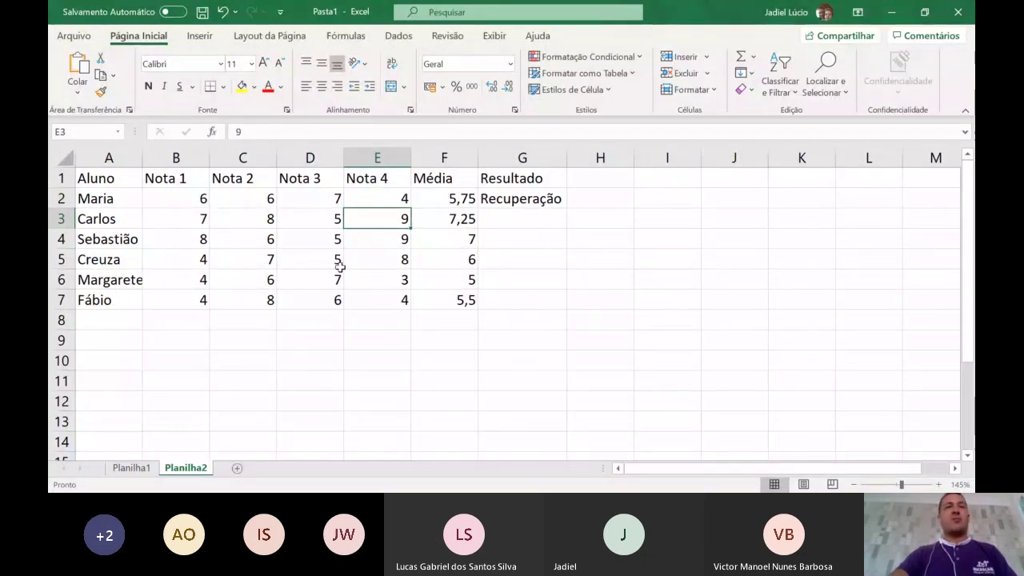
pyautogui.click(330, 205)
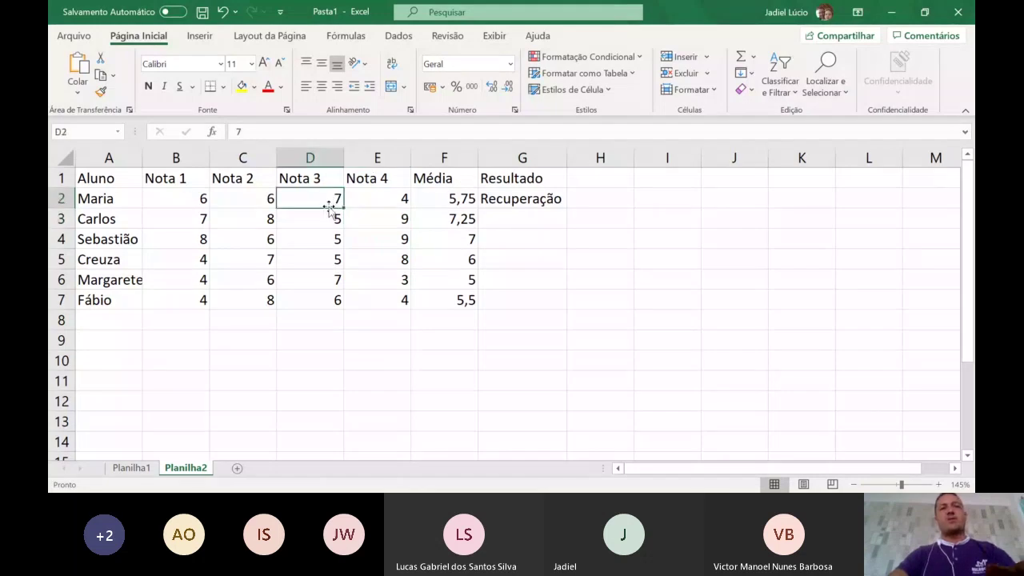
pyautogui.write('3')
pyautogui.press('Return')
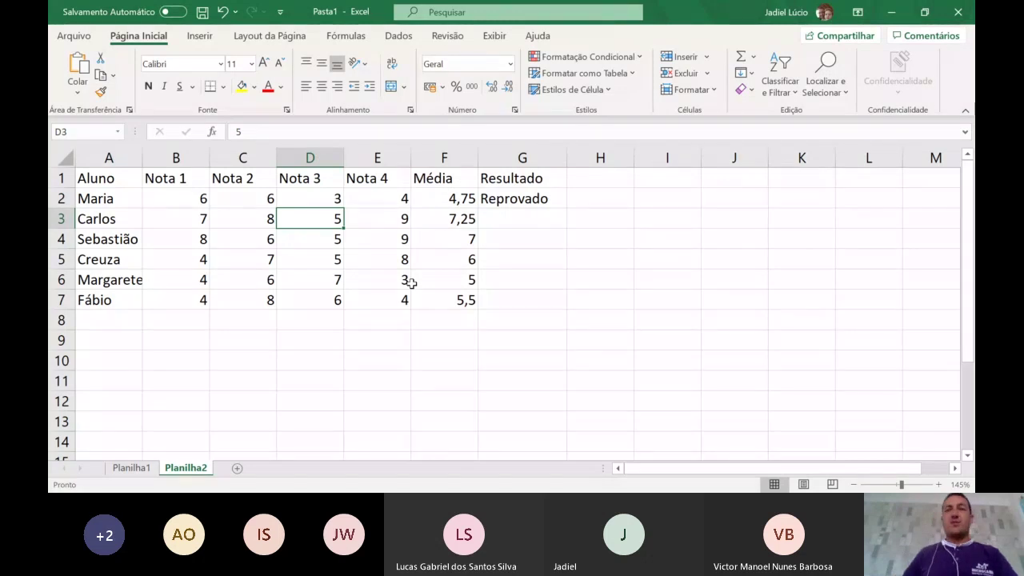
# Begin an SE formula in G3 with the condition F3<5
pyautogui.click(534, 199)
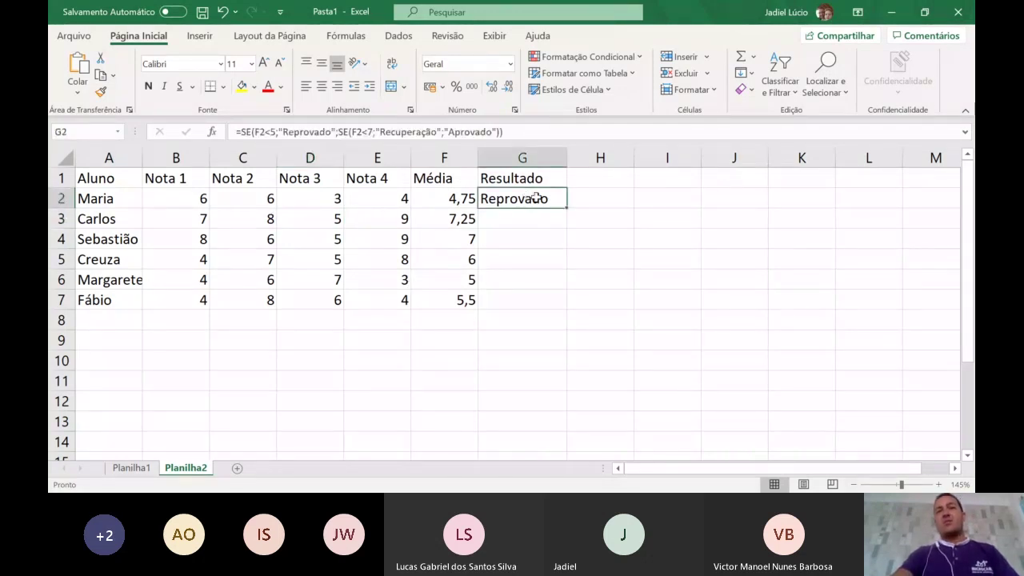
pyautogui.click(570, 210)
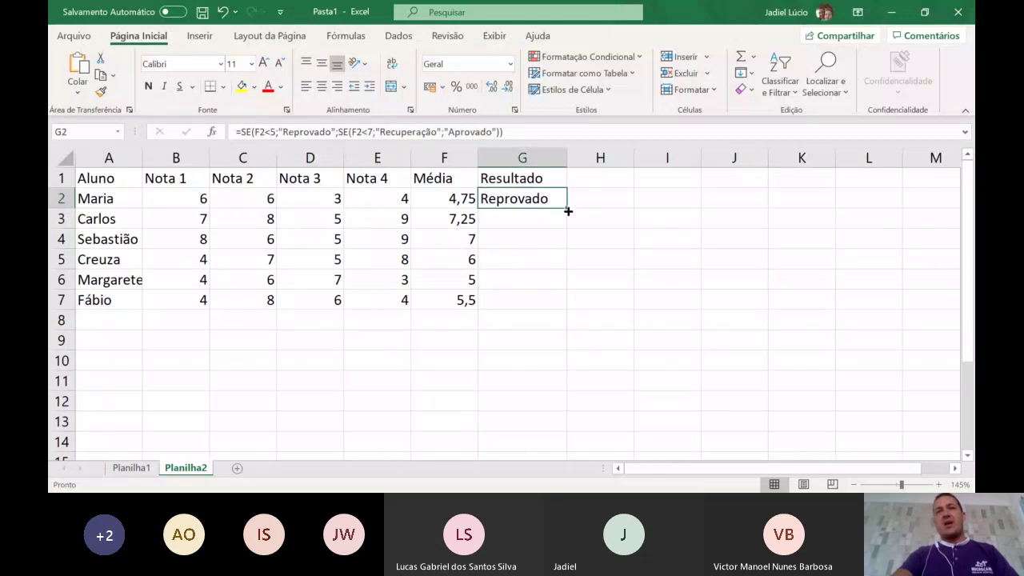
pyautogui.click(522, 218)
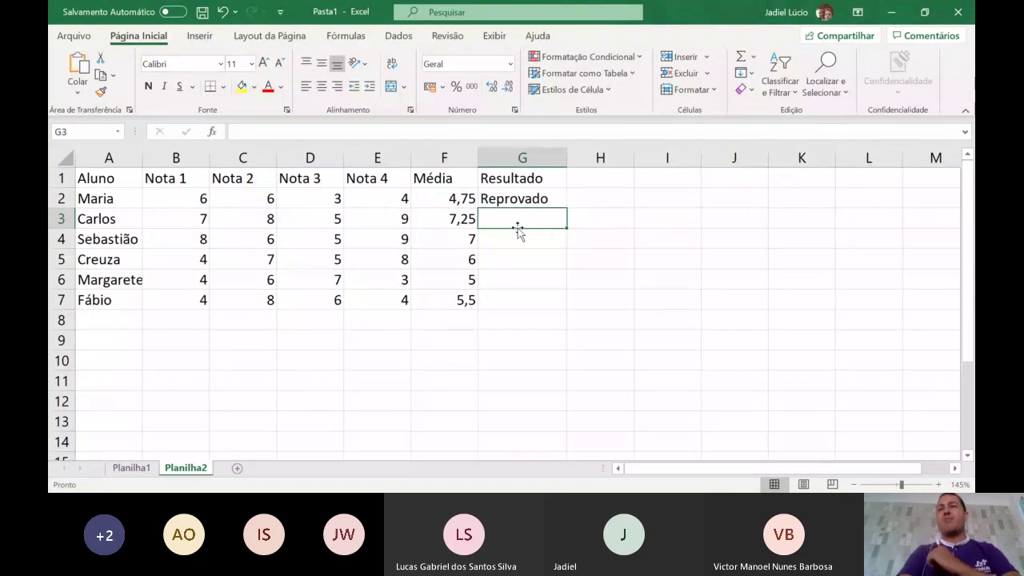
pyautogui.write('=')
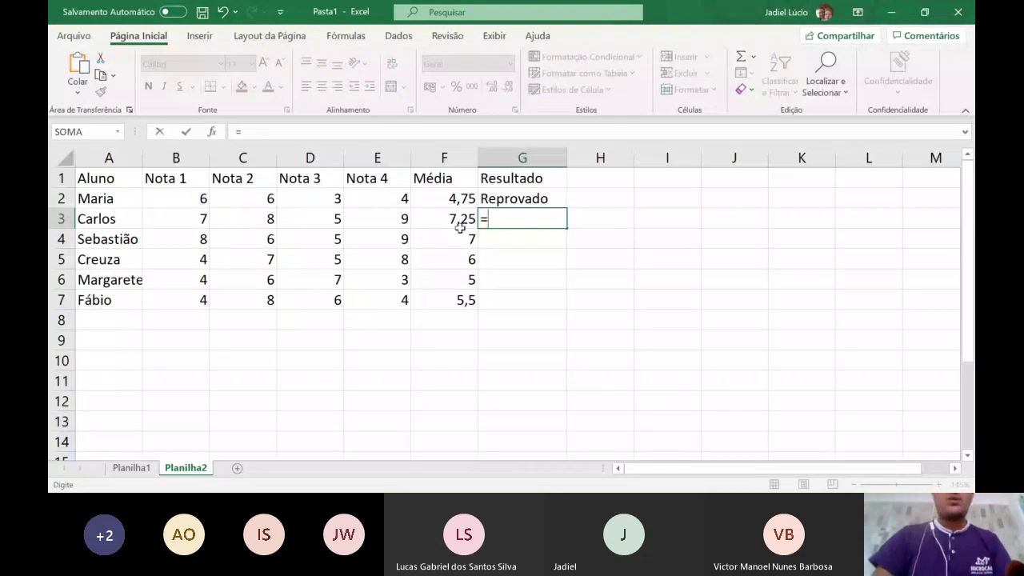
pyautogui.write('se')
pyautogui.press('Tab')
pyautogui.click(464, 219)
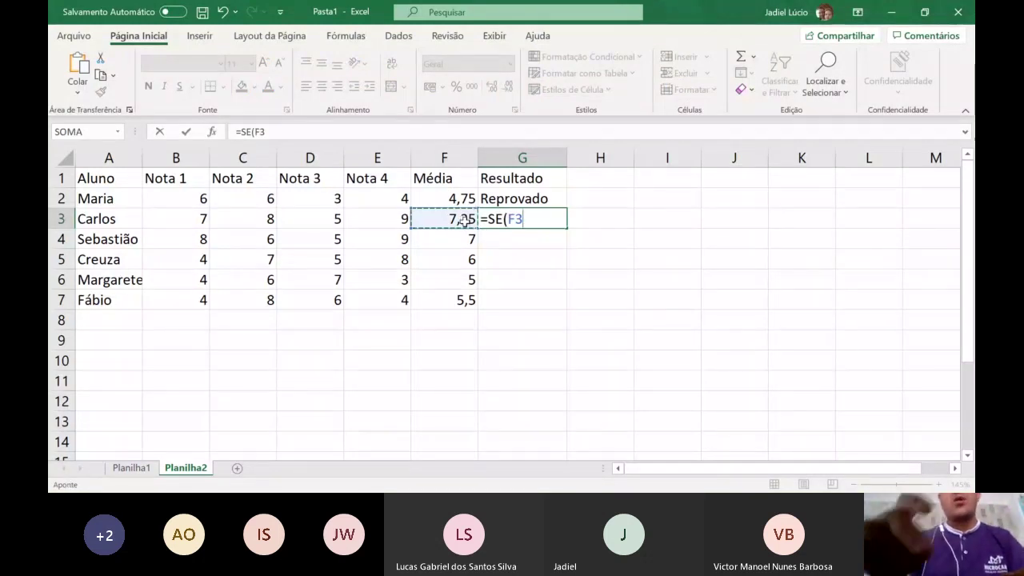
pyautogui.write(',')
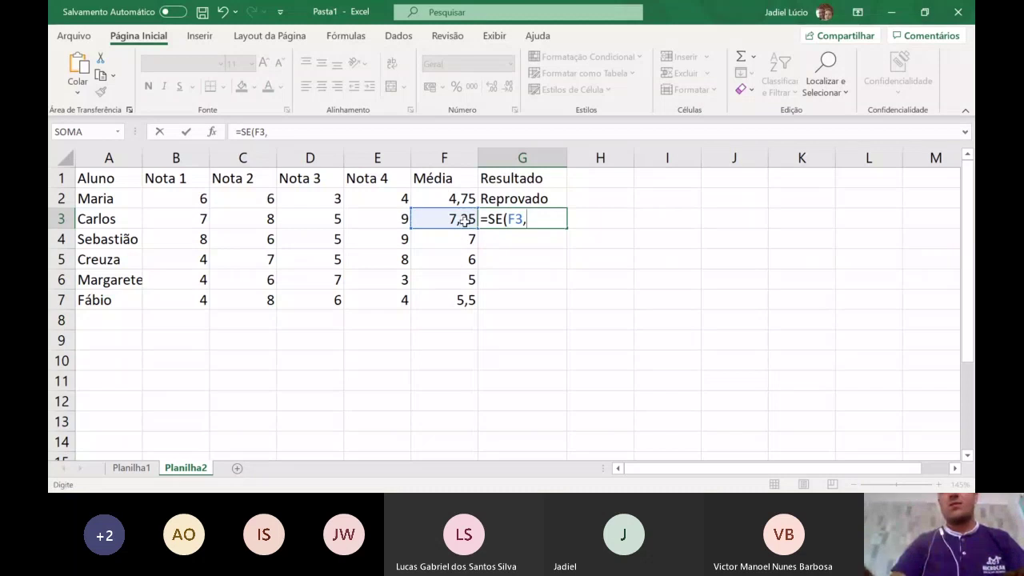
pyautogui.press('BackSpace')
pyautogui.write('<5')
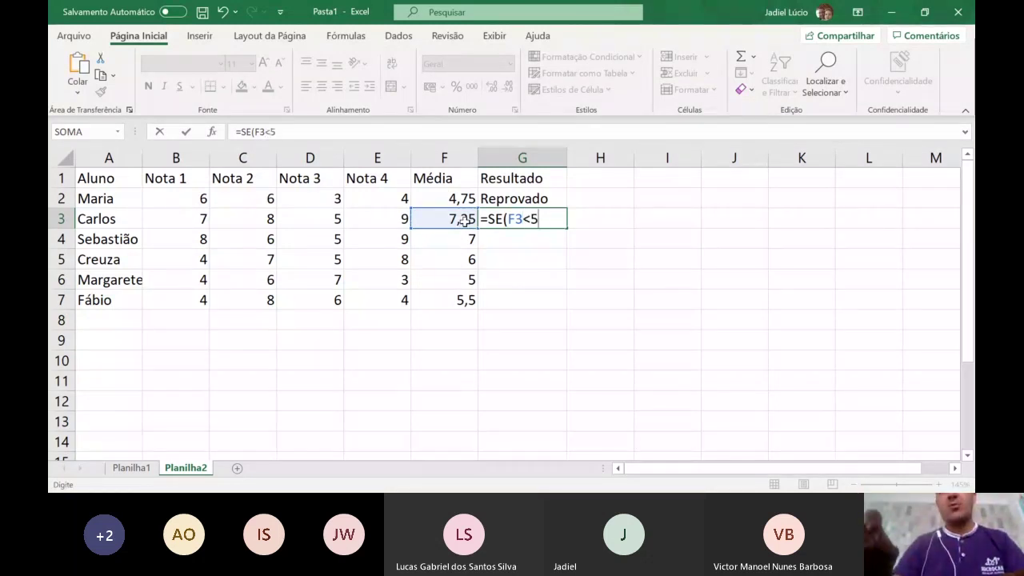
# Enter "Reprovado" as the value if true in G3's SE formula, followed by a semicolon separator
pyautogui.write(';')
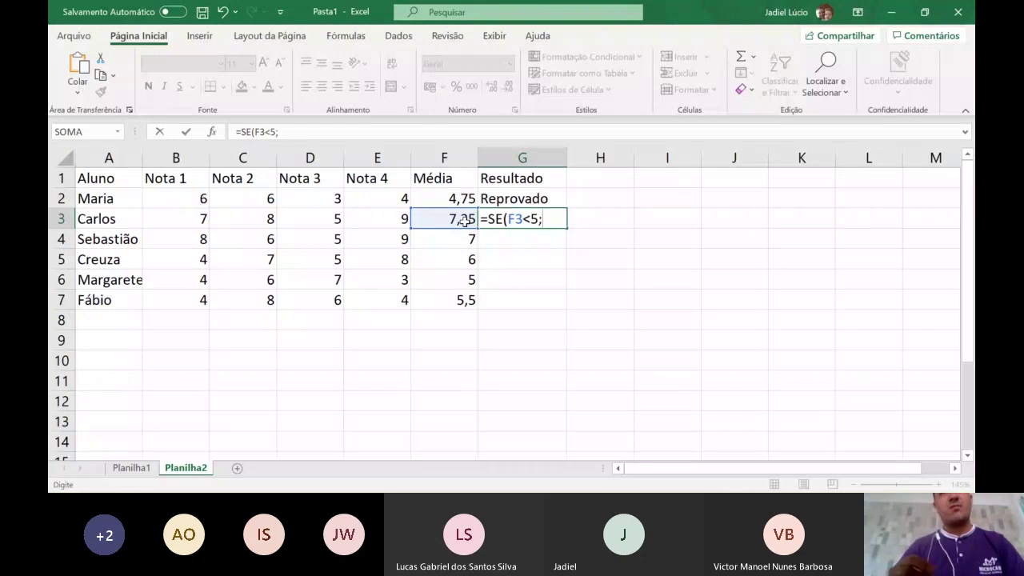
pyautogui.write('"')
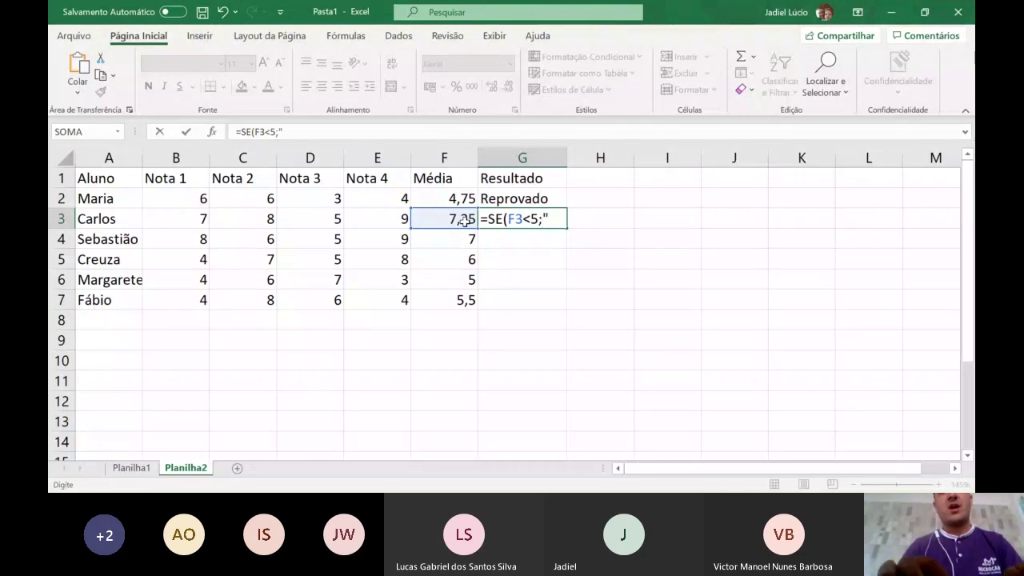
pyautogui.write('Reprov')
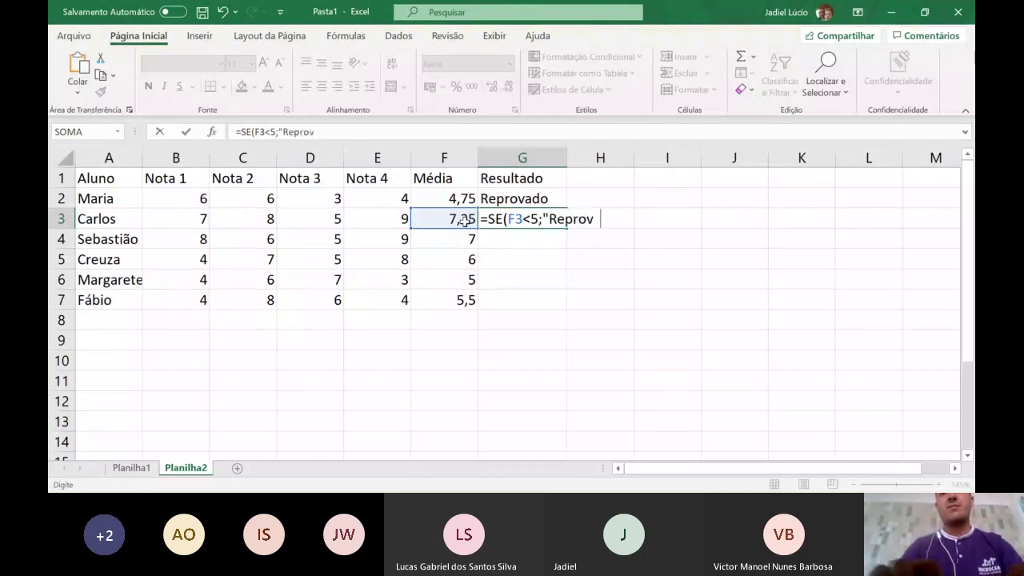
pyautogui.write('ado')
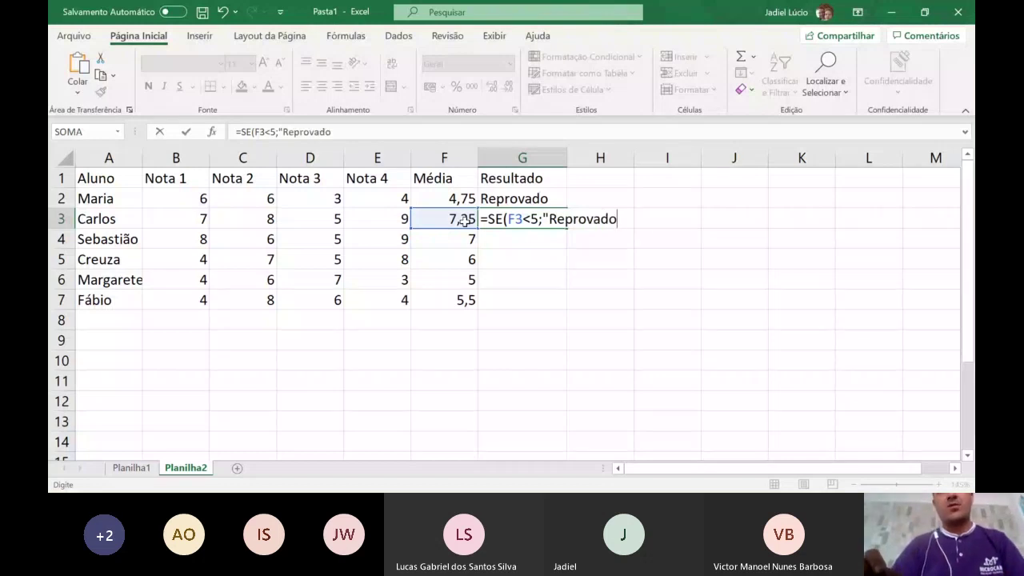
pyautogui.write('";')
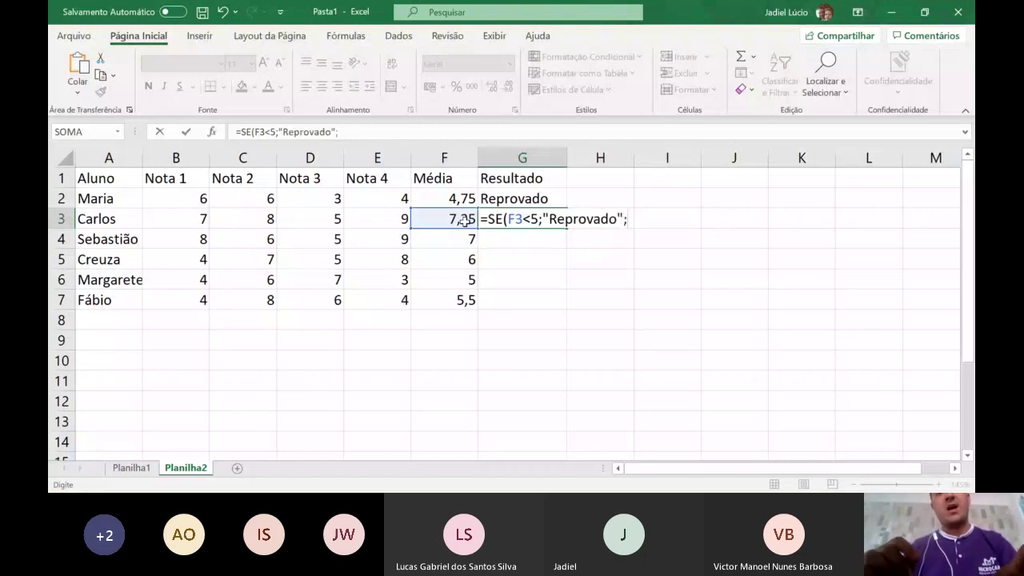
# Nest a second SE function in G3's formula with the condition F3<7
pyautogui.write('se')
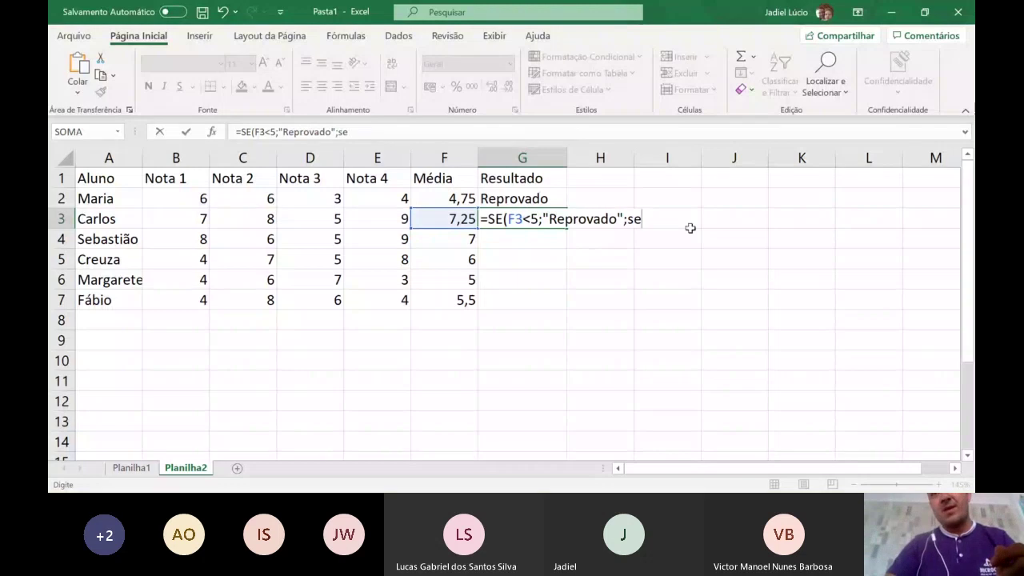
pyautogui.press('Tab')
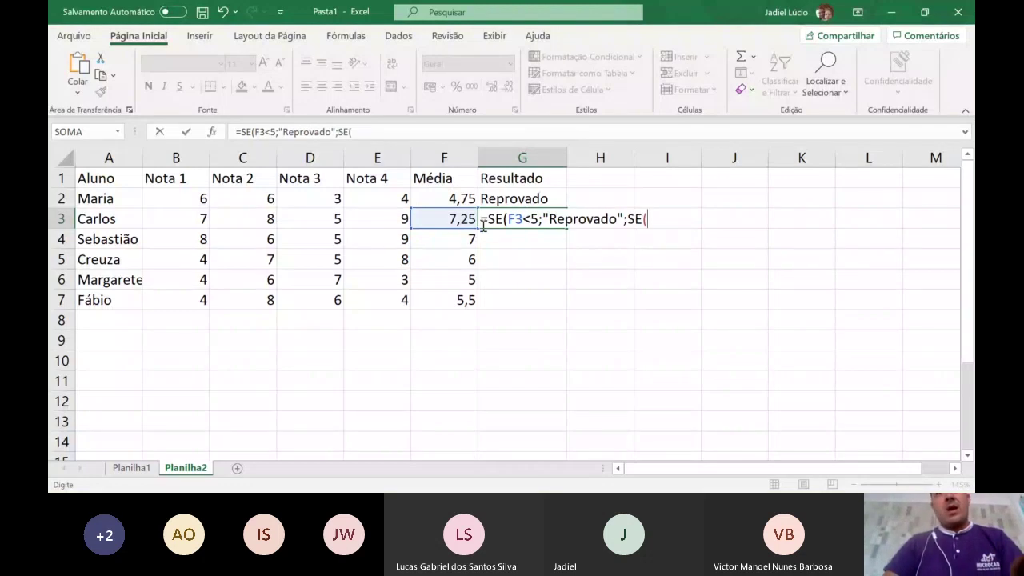
pyautogui.click(444, 219)
pyautogui.click(444, 220)
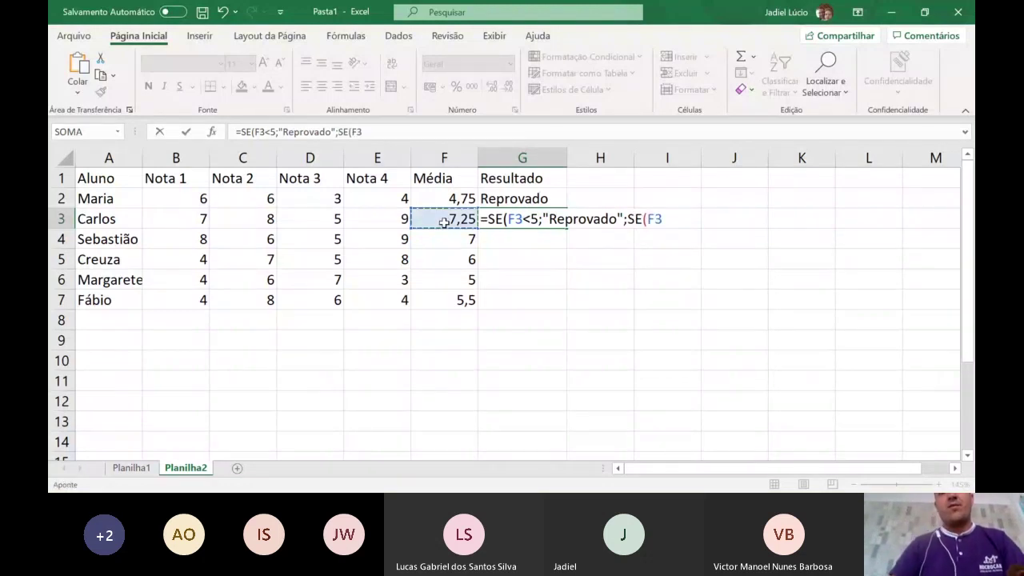
pyautogui.write('<7')
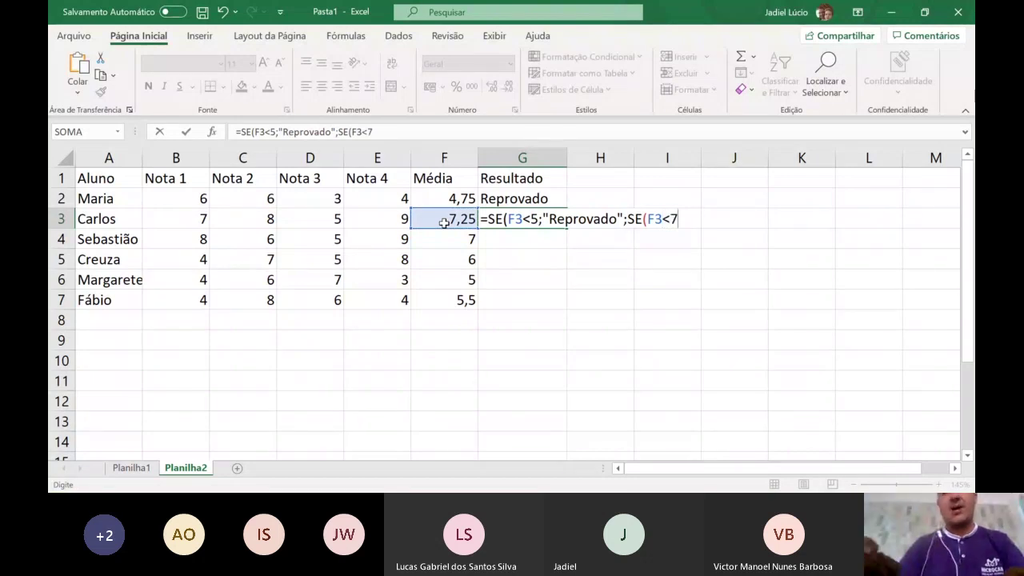
# Enter "Recuperação" as the value if true in the nested SE of G3, followed by a semicolon separator
pyautogui.write(';"')
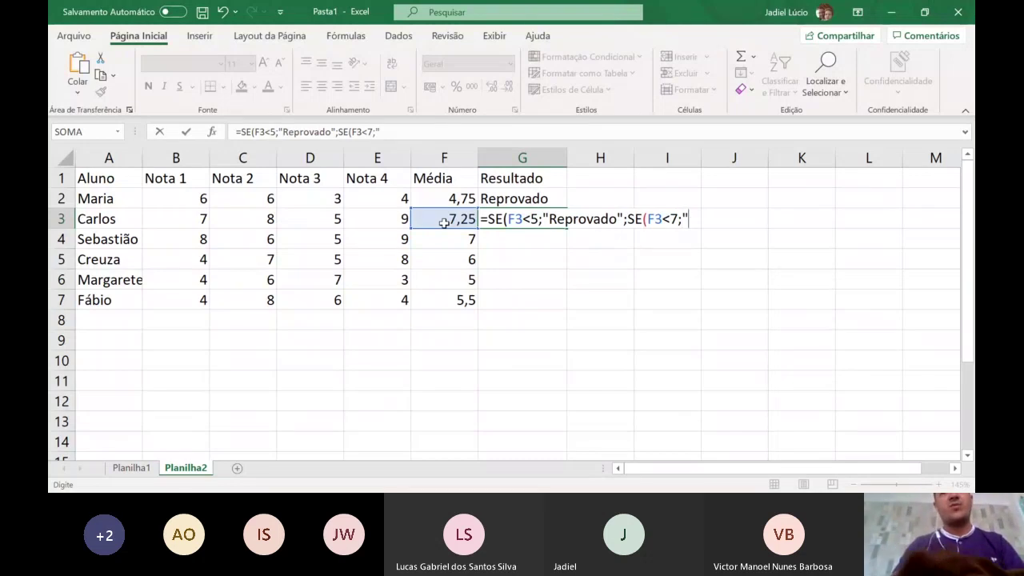
pyautogui.write('Re')
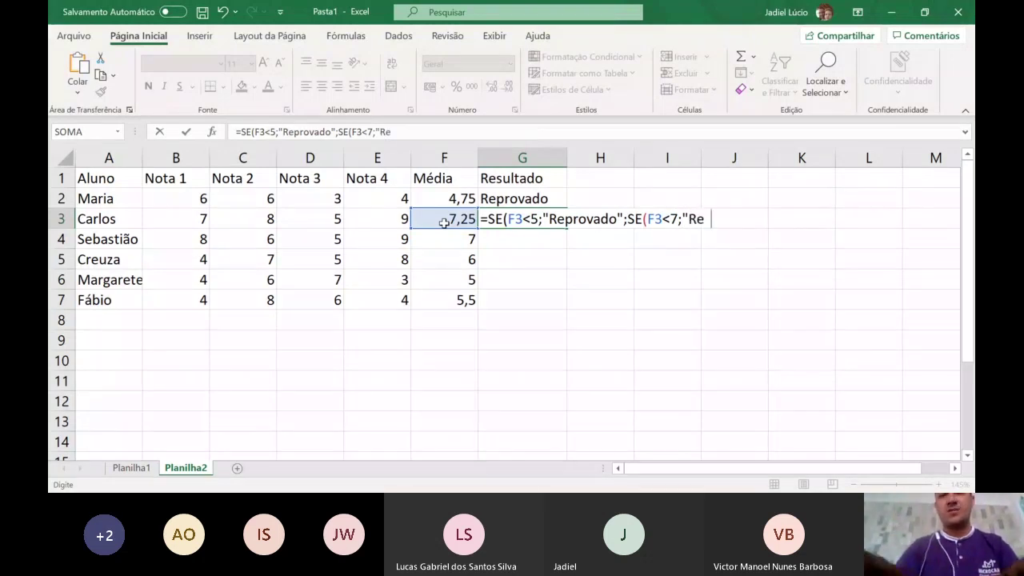
pyautogui.write('cuperação";')
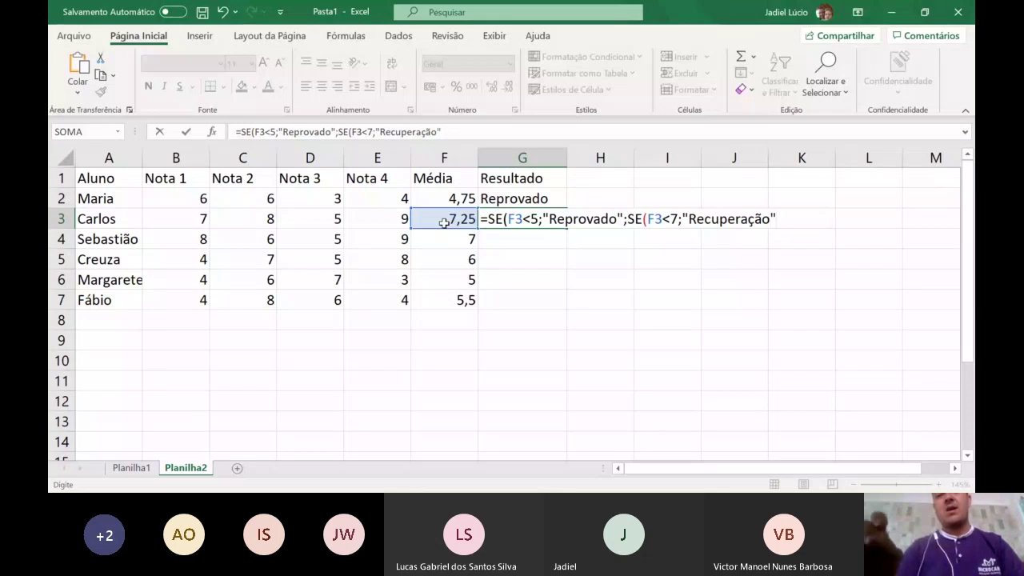
# Enter "Aprovado" as the nested SE's value if false, close both functions and commit the formula in G3
pyautogui.write('"A')
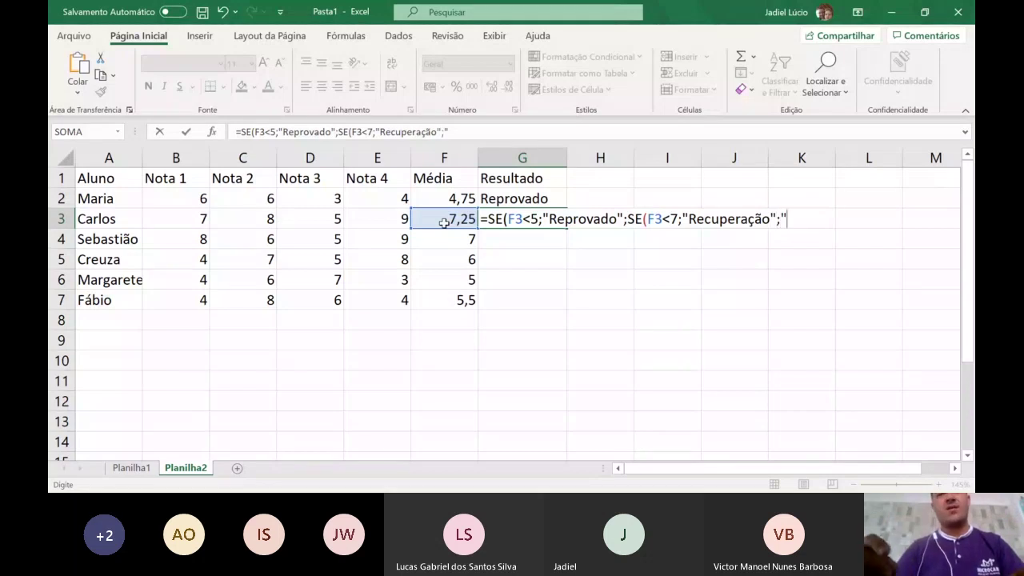
pyautogui.write('r')
pyautogui.press('BackSpace')
pyautogui.write('prvado')
pyautogui.press('BackSpace')
pyautogui.press('BackSpace')
pyautogui.press('BackSpace')
pyautogui.press('BackSpace')
pyautogui.write('ovado')
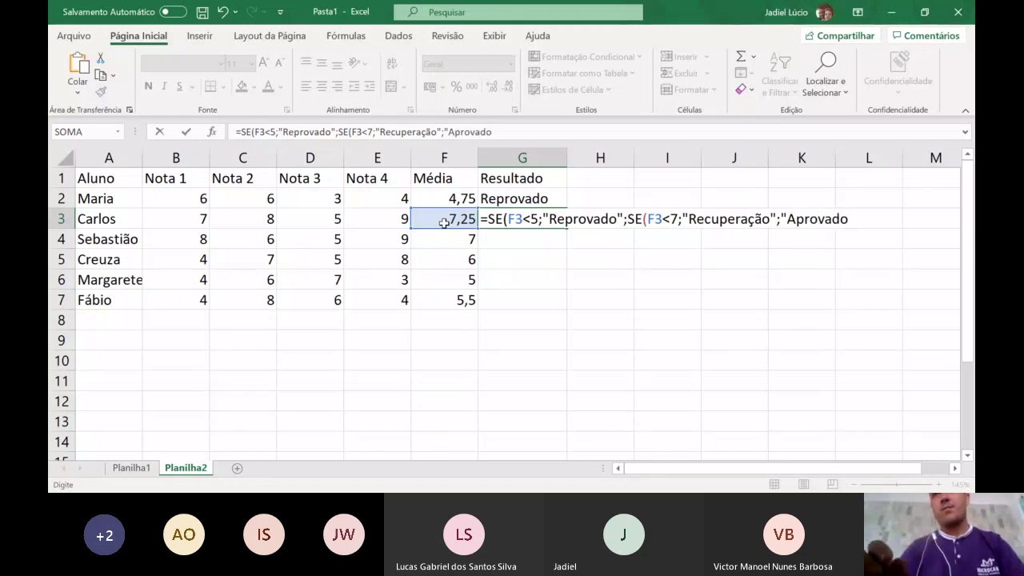
pyautogui.write('"))')
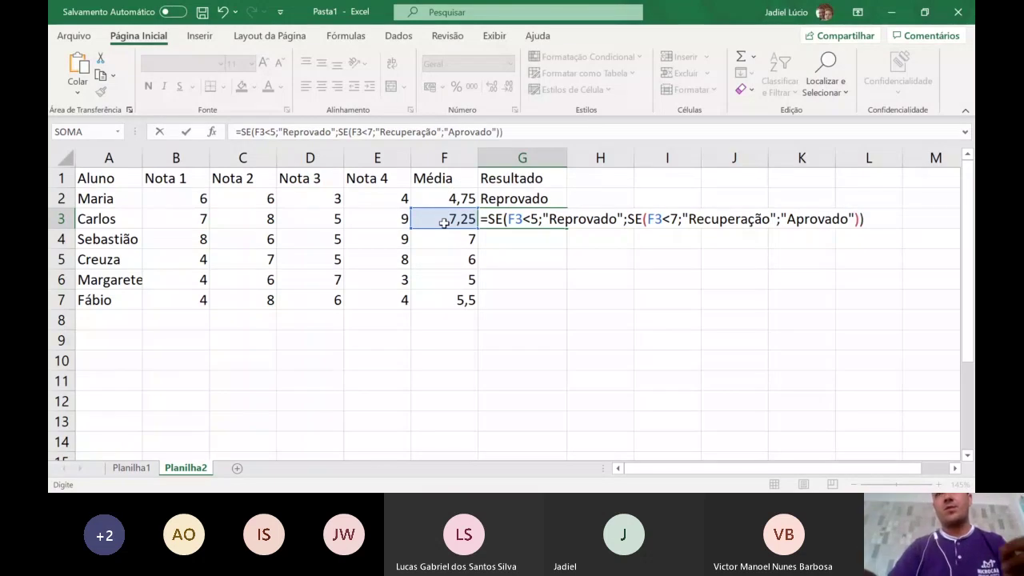
pyautogui.press('Return')
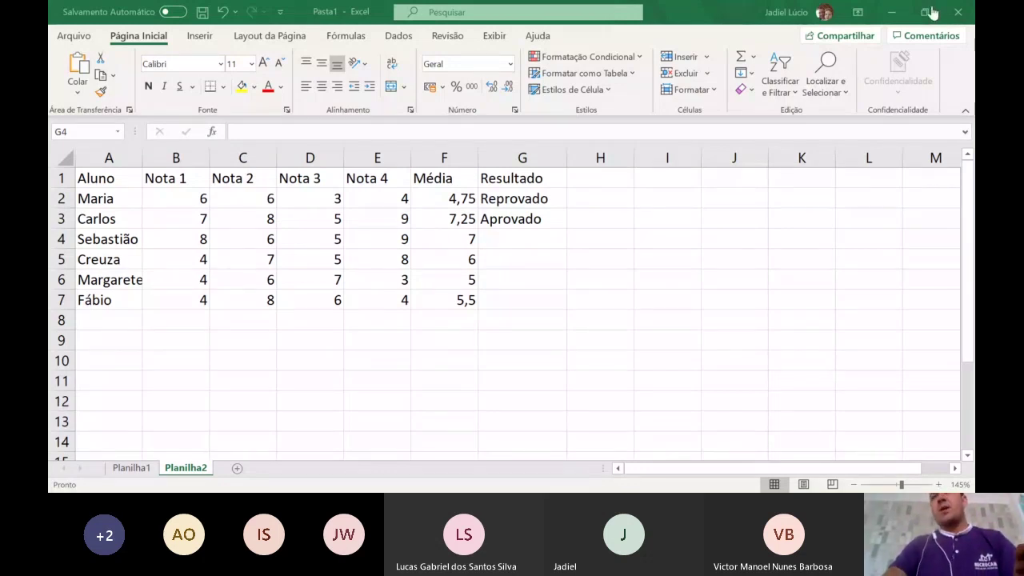
# Fill the nested SE formula from G3 down through G7 in the Resultado column
pyautogui.click(512, 221)
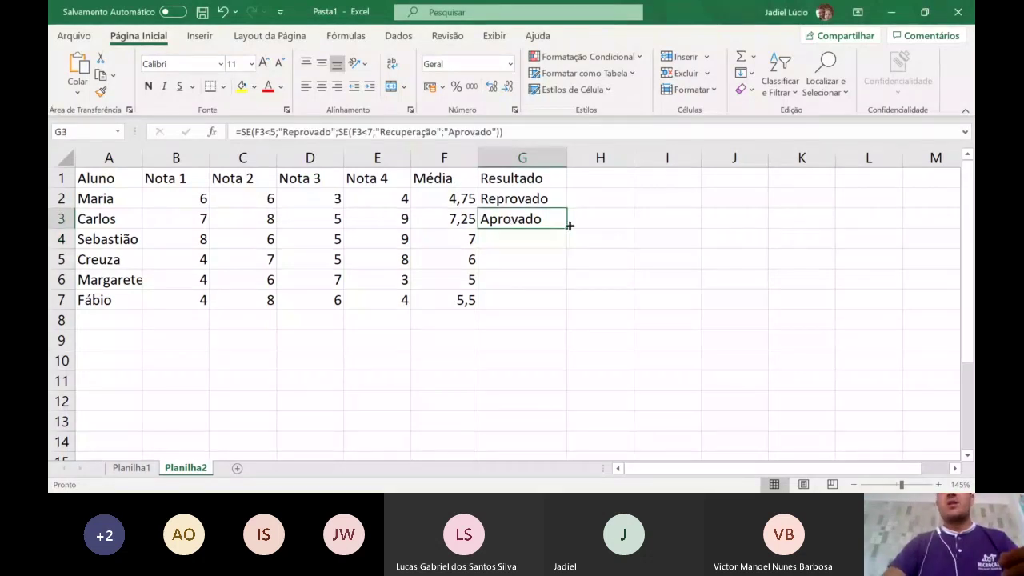
pyautogui.moveTo(569, 227); pyautogui.dragTo(568, 309)
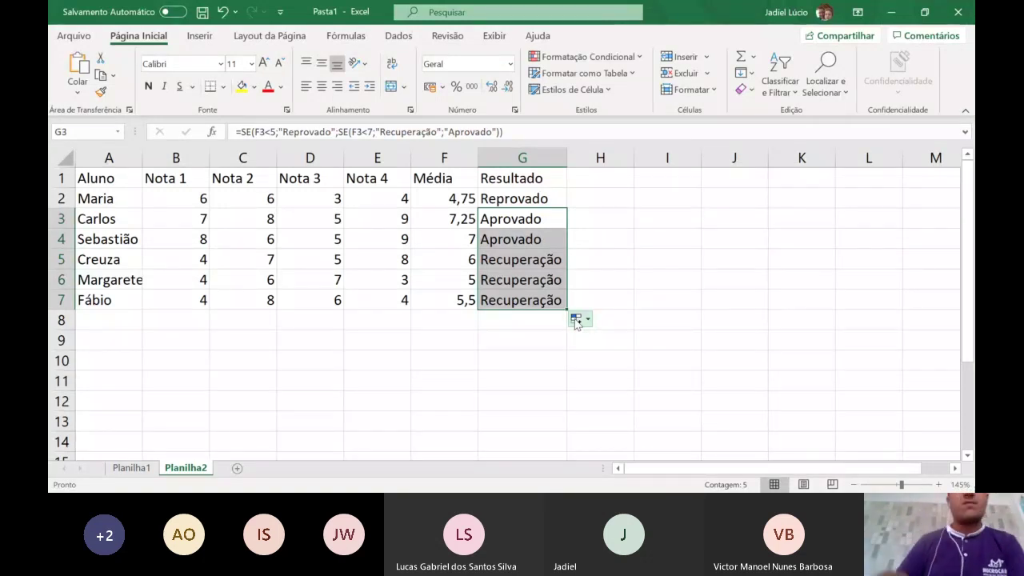
pyautogui.click(453, 336)
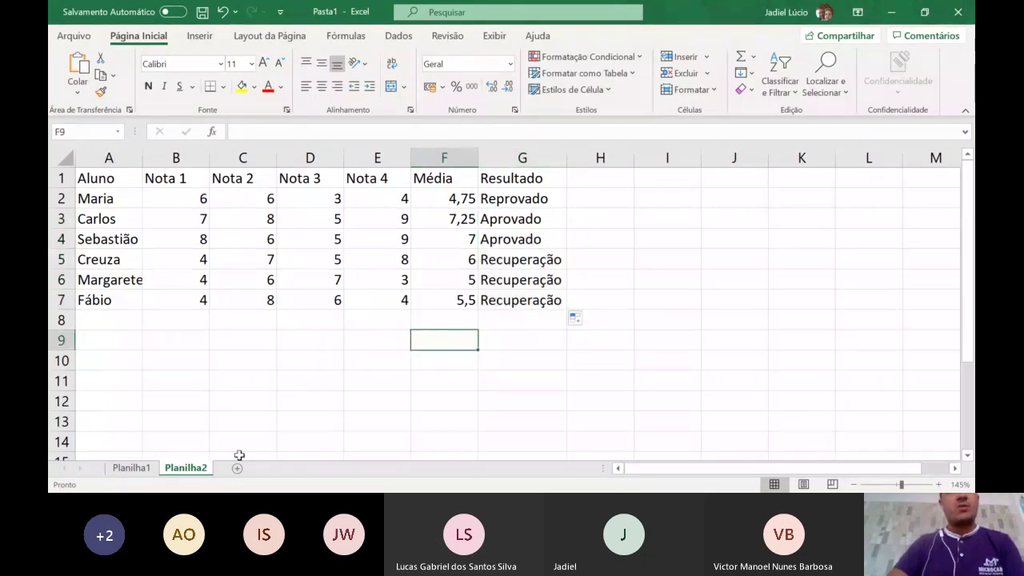
# Add a new blank worksheet to the workbook after Planilha2
pyautogui.hotkey('shift', 'F11')
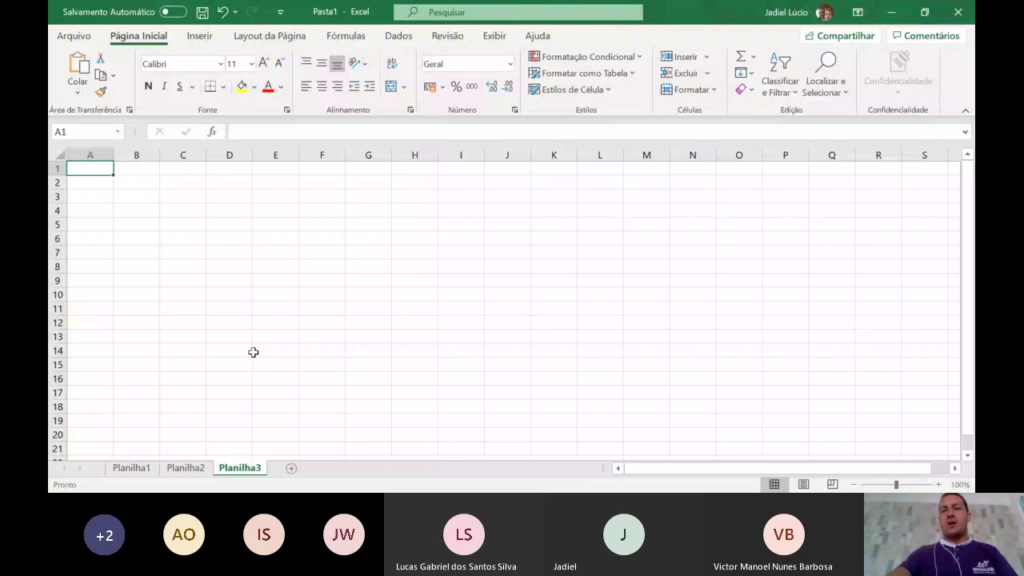
pyautogui.click(579, 417)
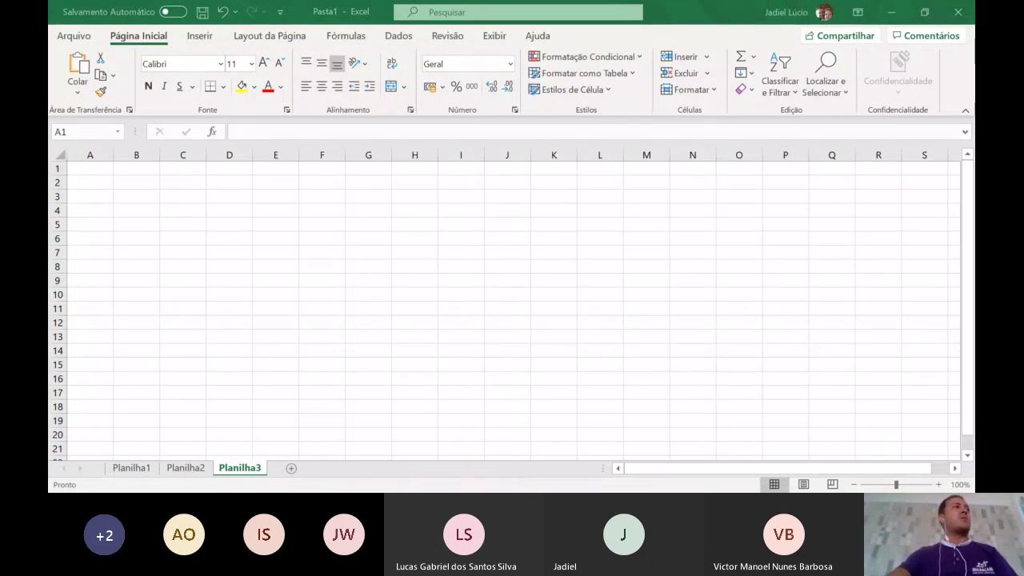
pyautogui.click(508, 471)
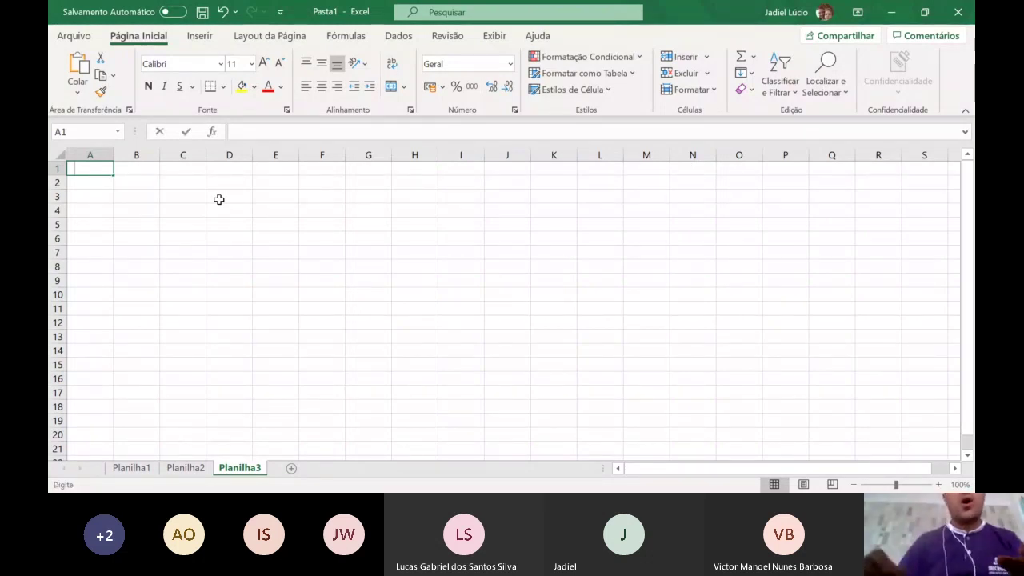
# Enter the formula =OU(3>5;3<5) in cell A1 of the new sheet
pyautogui.write('=ou')
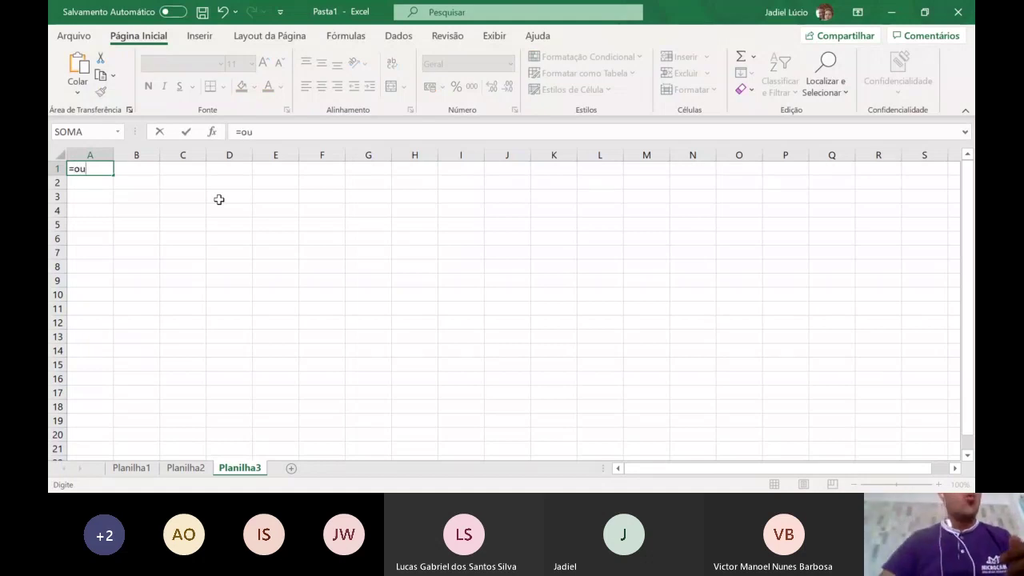
pyautogui.press('Tab')
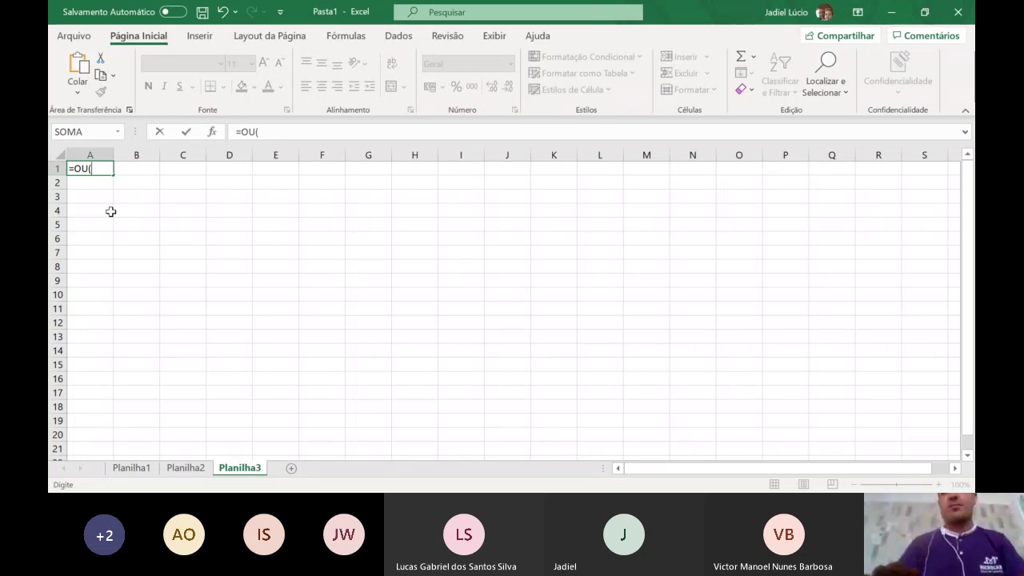
pyautogui.write('3>')
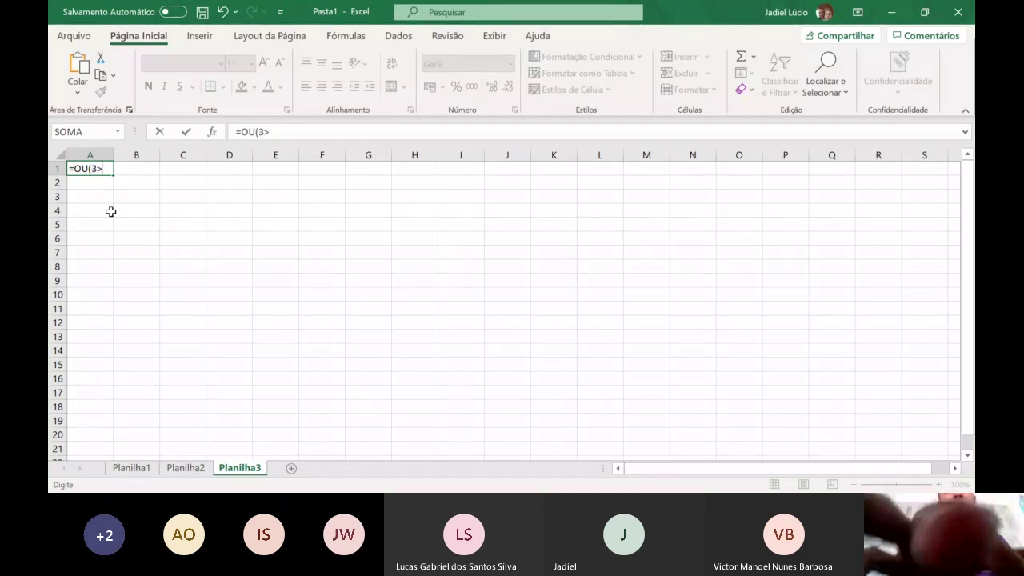
pyautogui.write('5;')
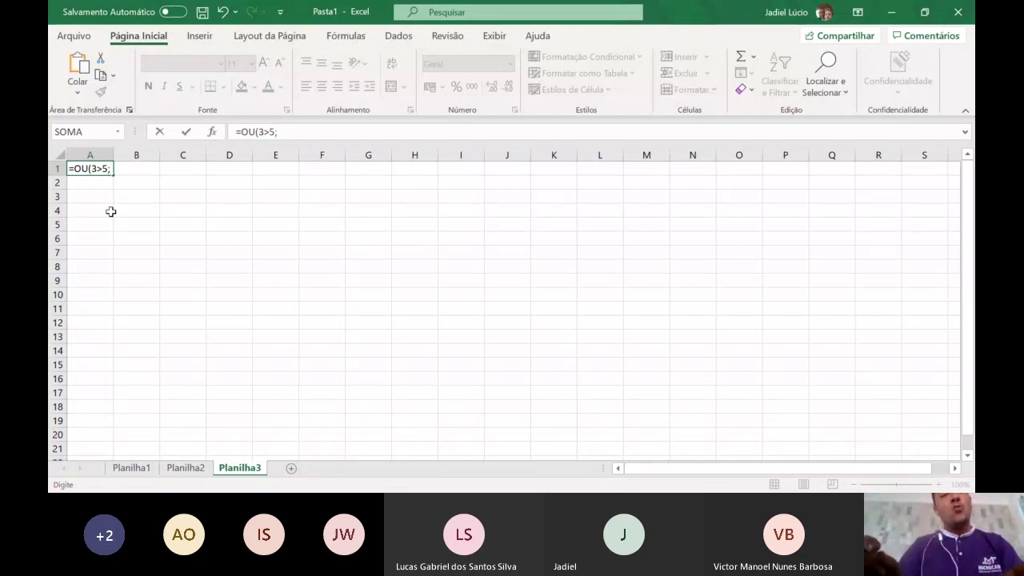
pyautogui.write('3')
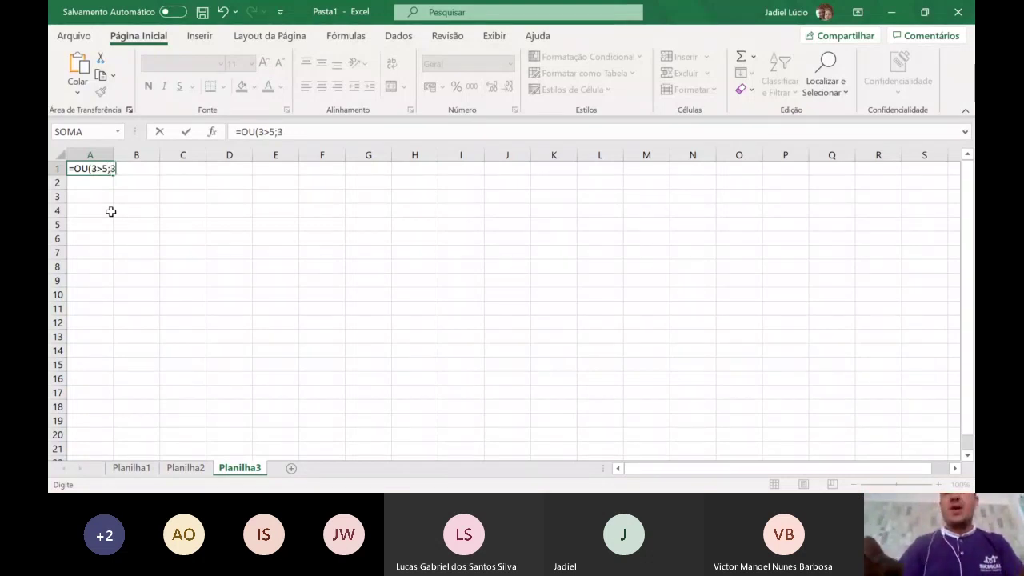
pyautogui.write('<5')
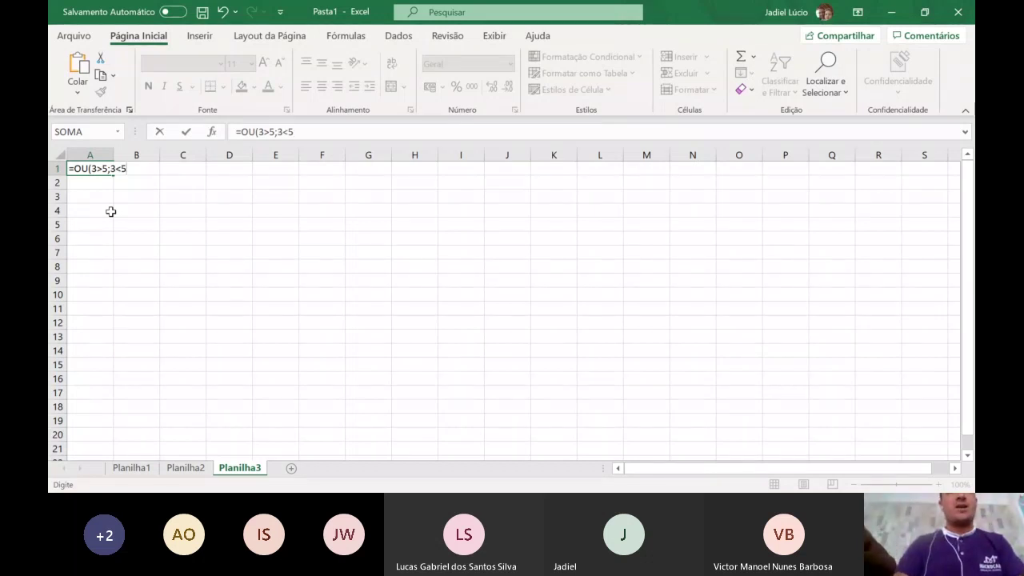
pyautogui.write(')')
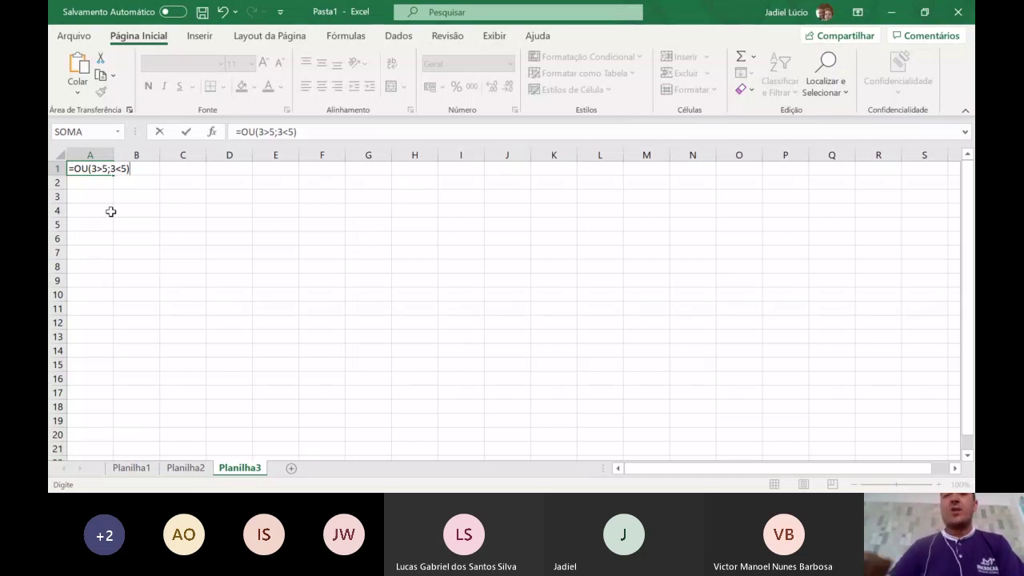
pyautogui.press('Return')
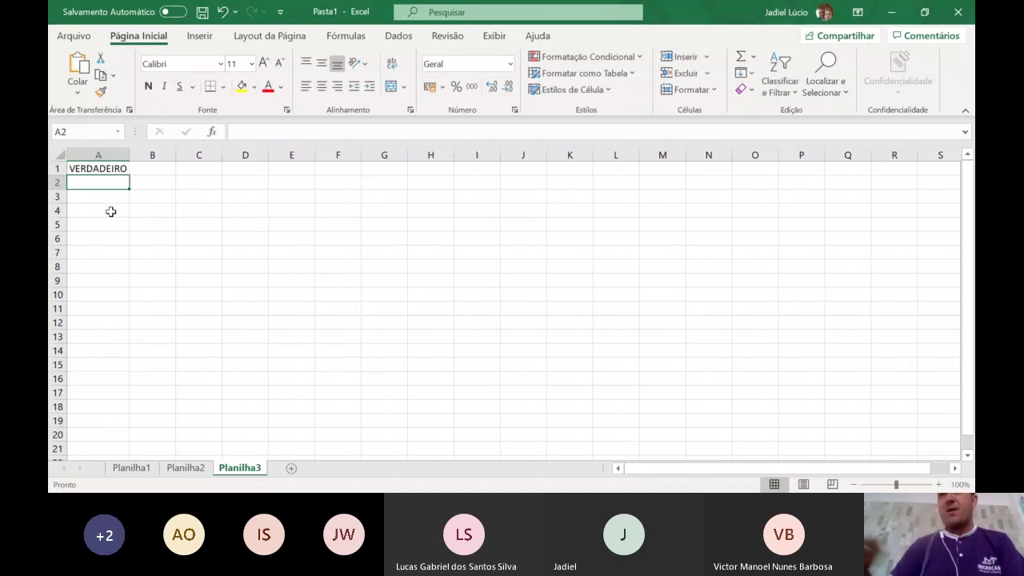
# Change the second condition of A1's OU formula to 3<2, and reopen the formula for review
pyautogui.click(110, 167)
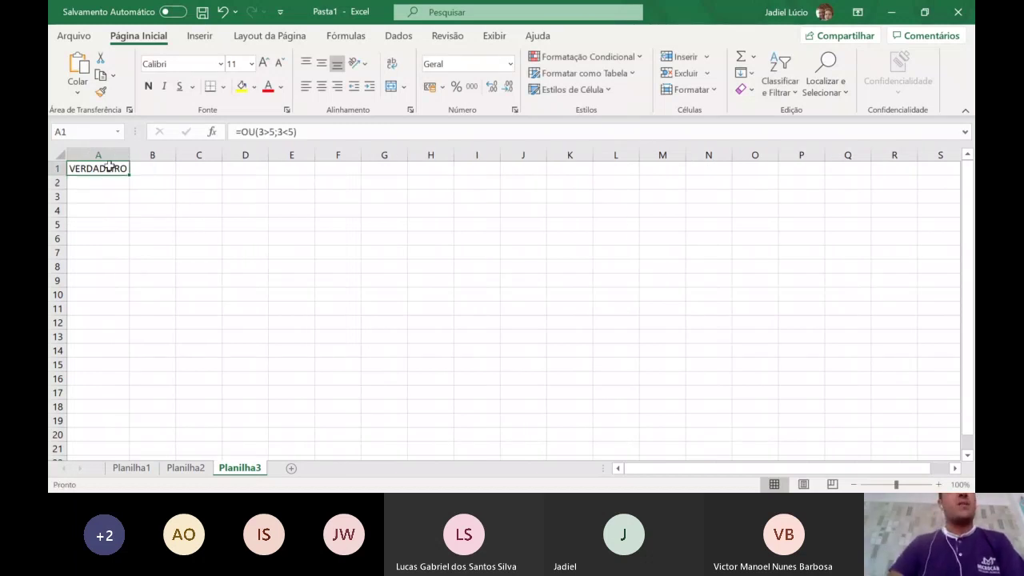
pyautogui.doubleClick(110, 167)
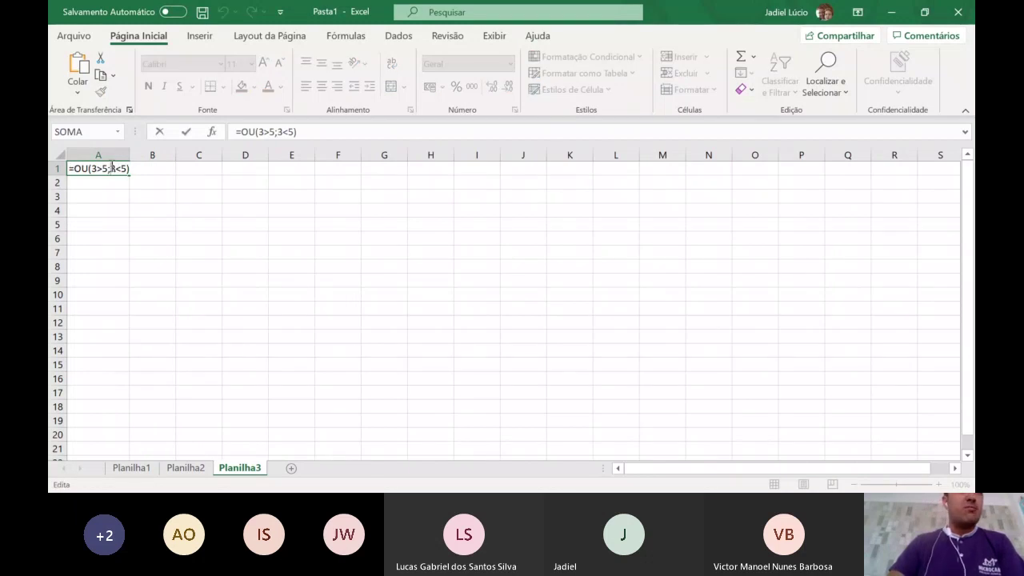
pyautogui.press('BackSpace')
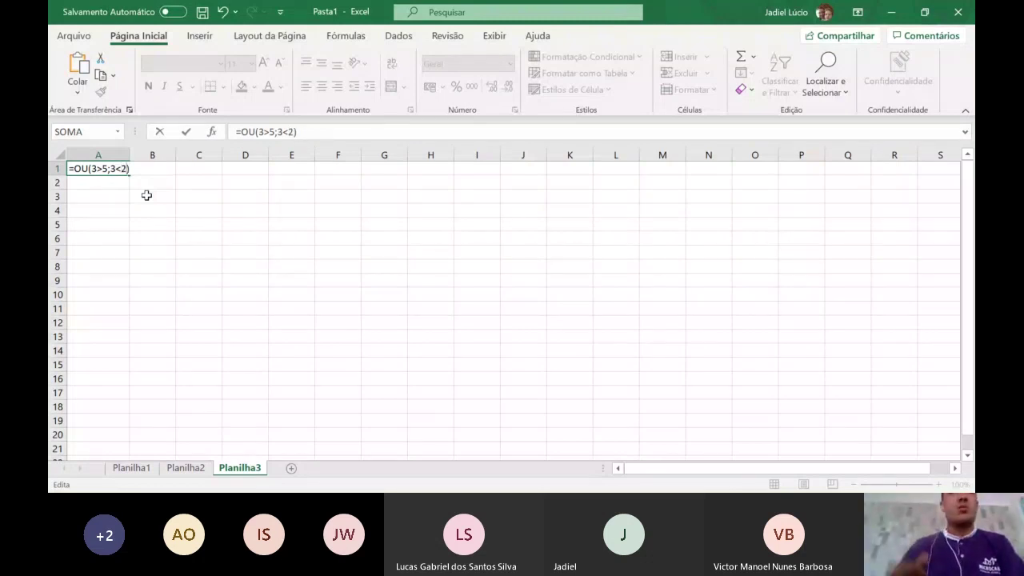
pyautogui.write('2')
pyautogui.press('Return')
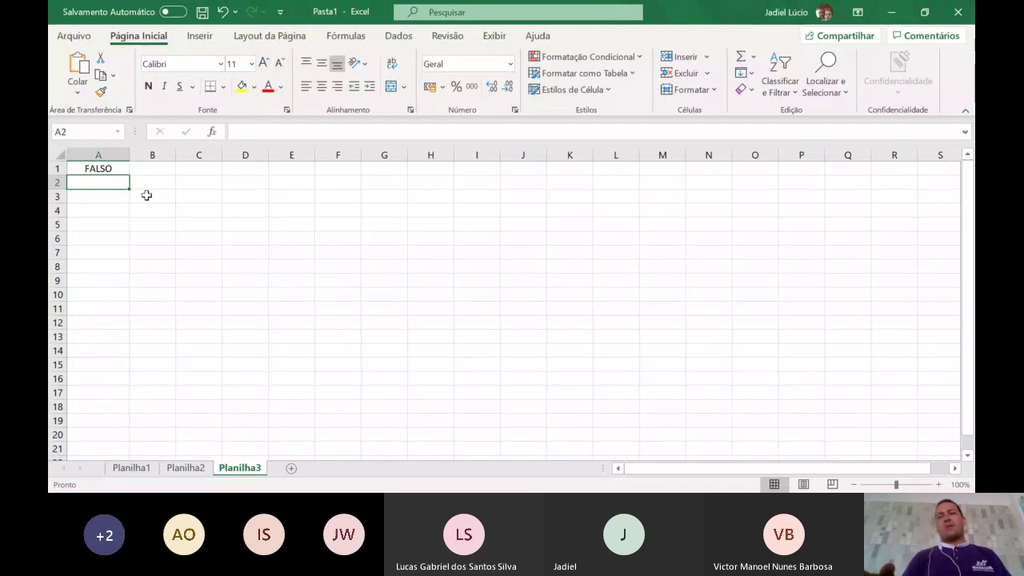
pyautogui.press('Up')
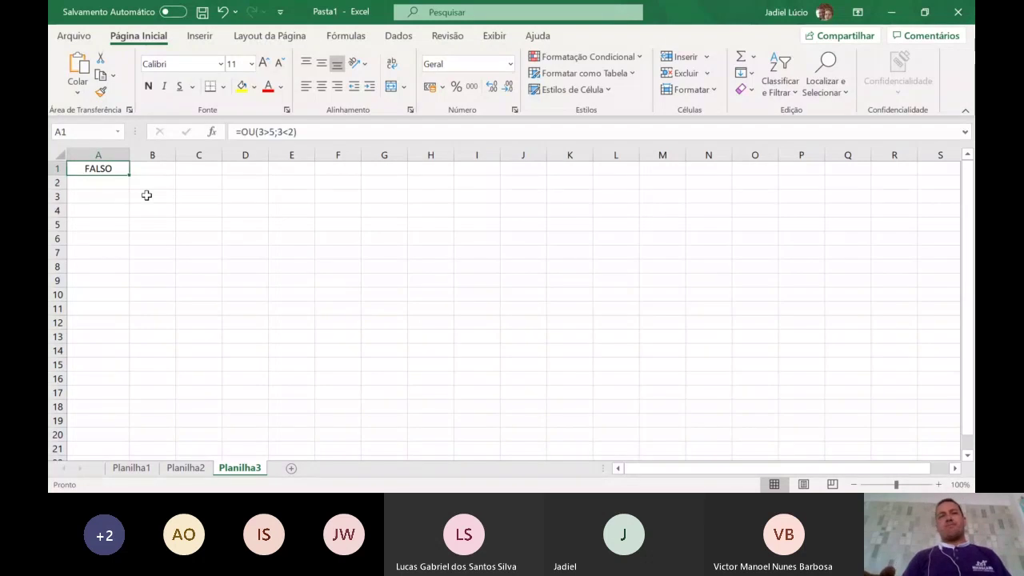
pyautogui.doubleClick(114, 171)
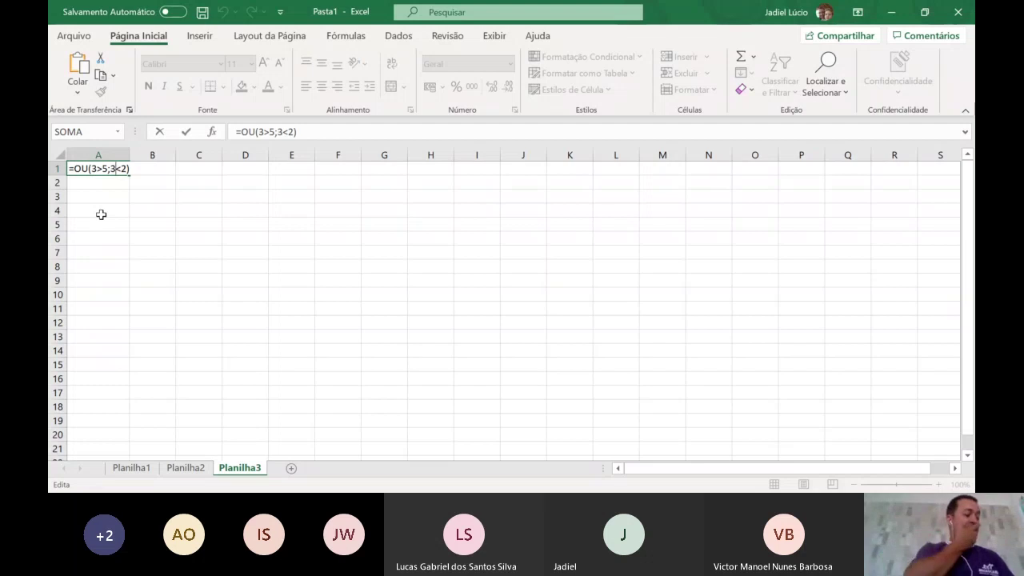
# Begin an E formula in B3 with 3 as the start of its first condition
pyautogui.click(149, 200)
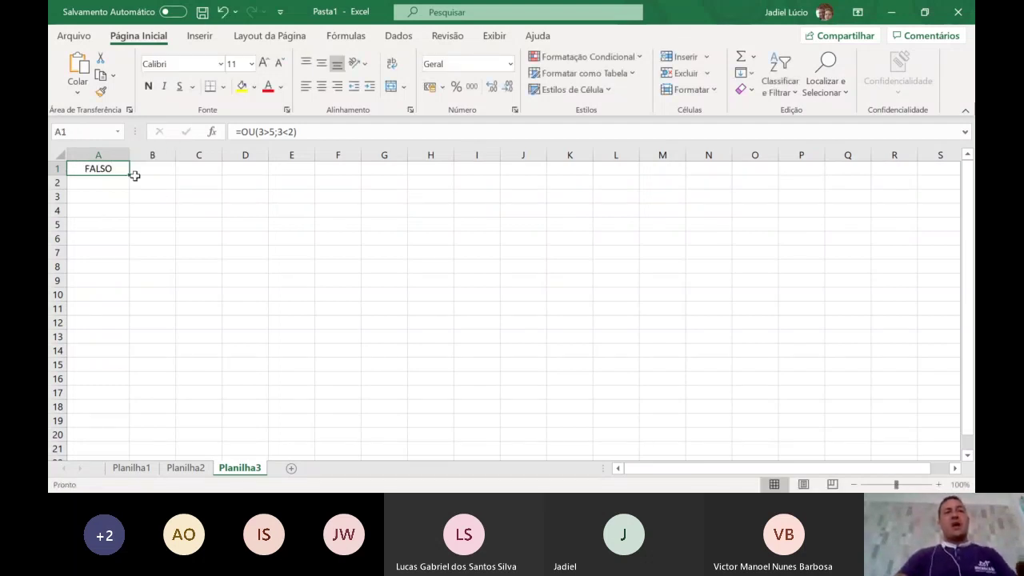
pyautogui.write('e')
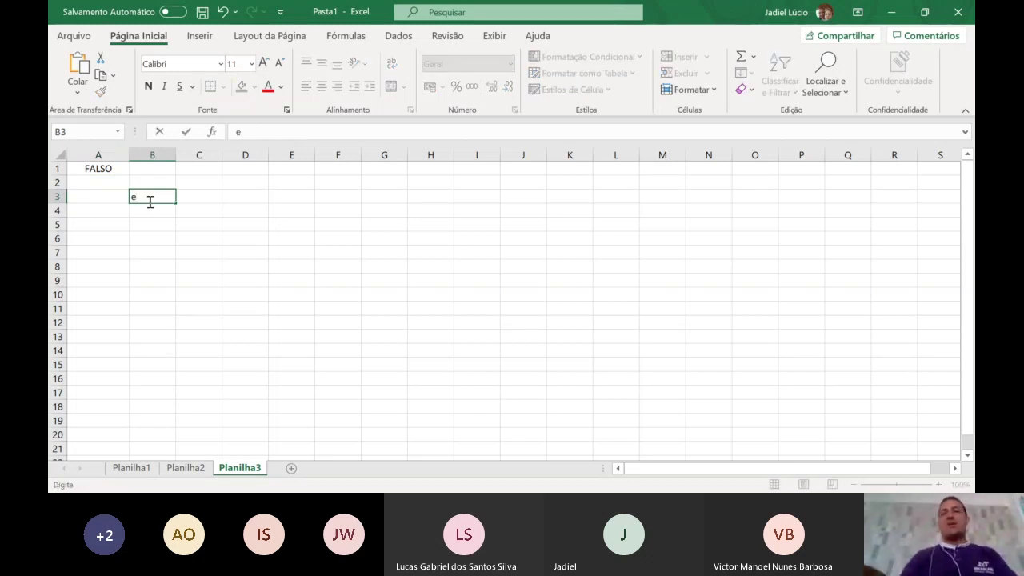
pyautogui.press('BackSpace')
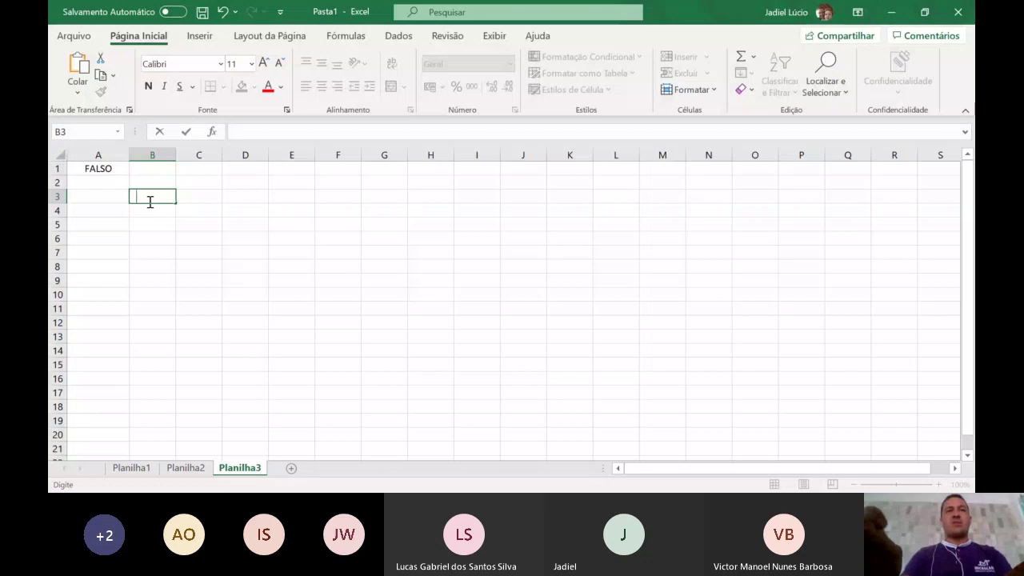
pyautogui.write('=e')
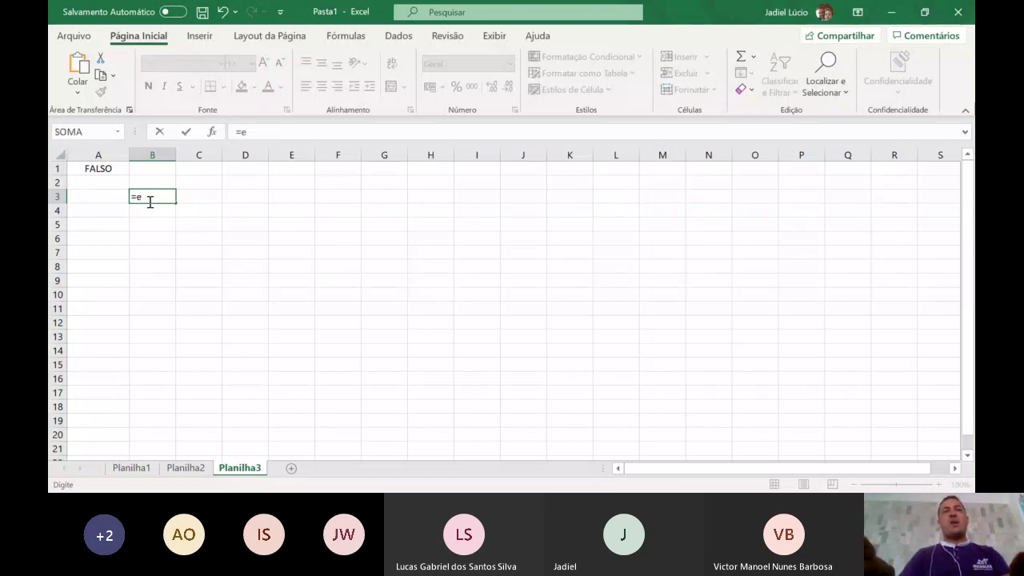
pyautogui.press('Tab')
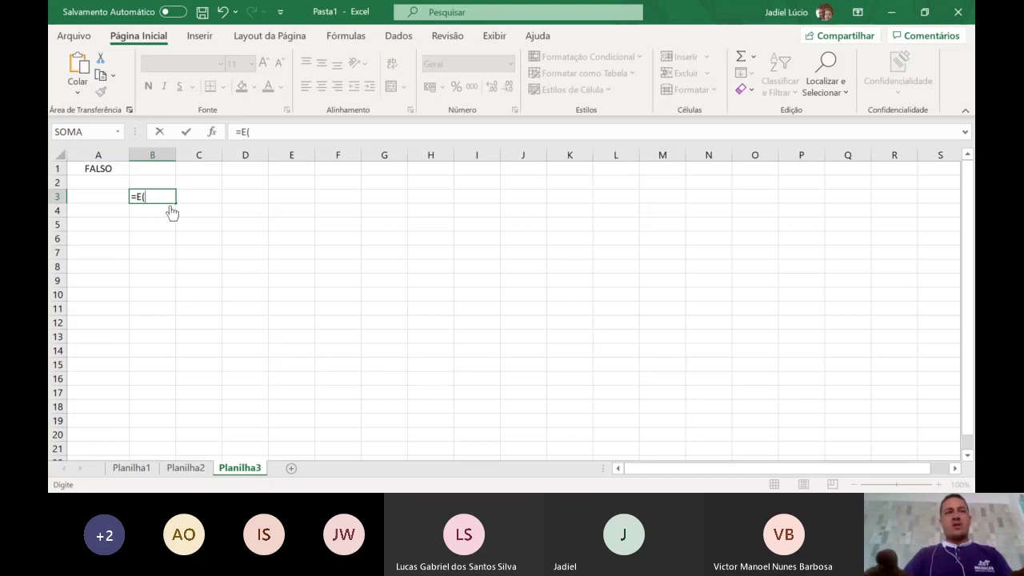
pyautogui.write('3')
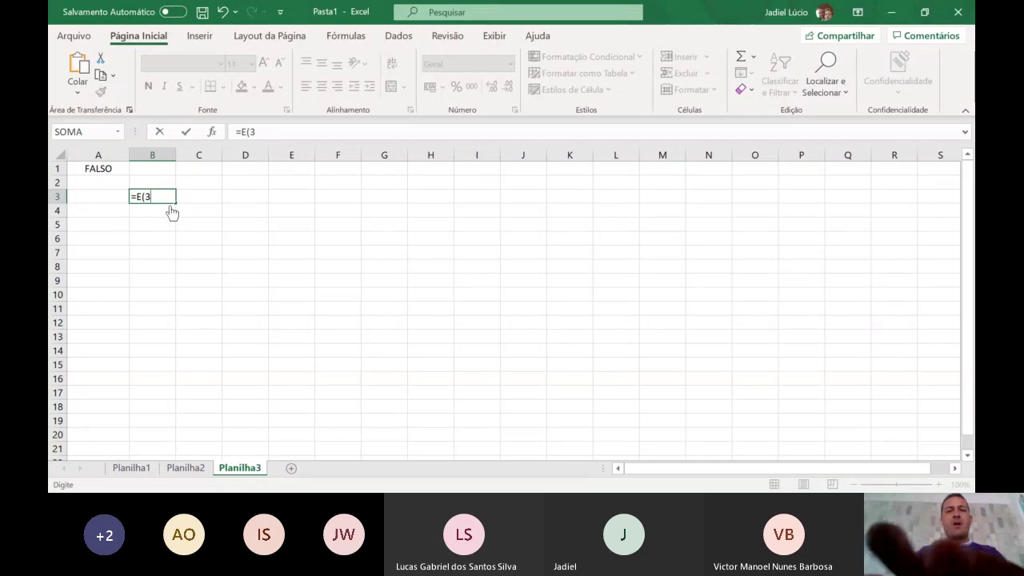
# Complete the logical test in cell B3 as =E(3>5;3<5)
pyautogui.write('>5')
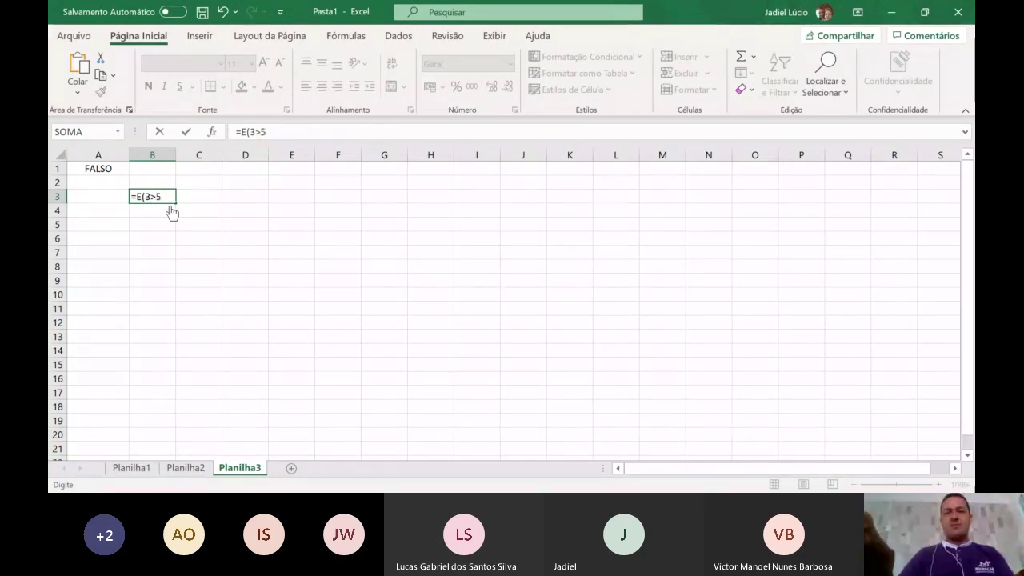
pyautogui.write(';')
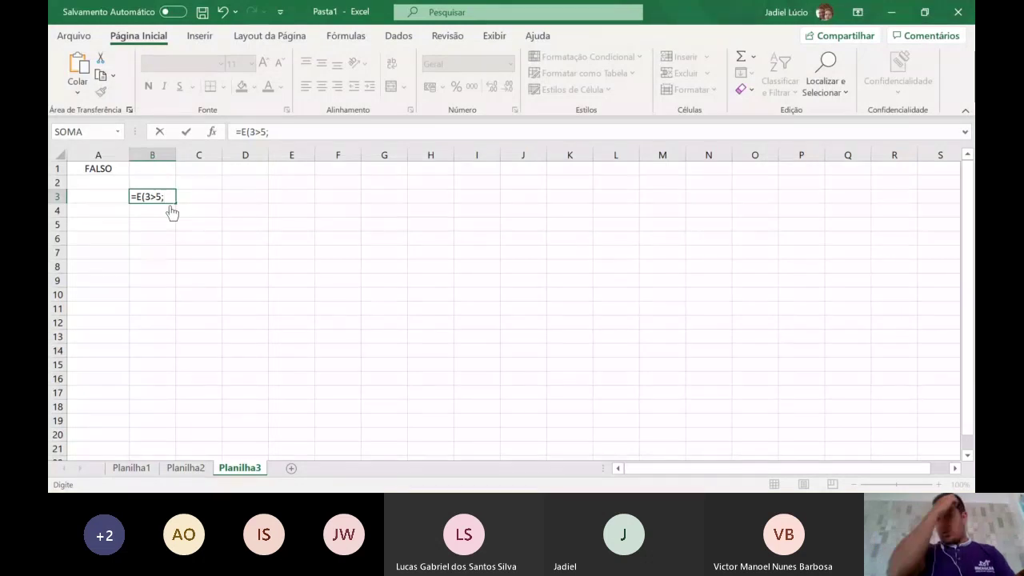
pyautogui.write('3<5)')
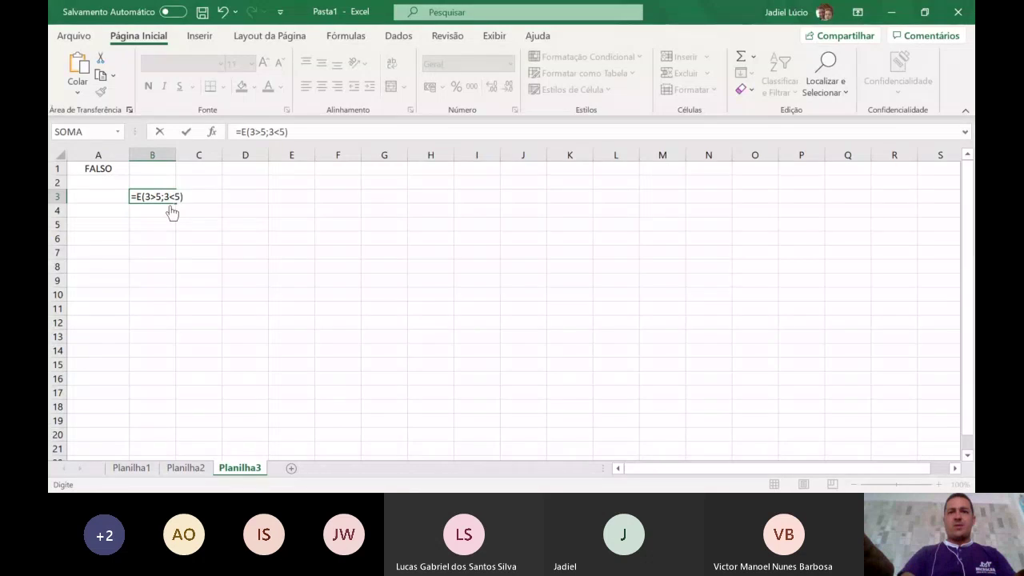
pyautogui.press('Return')
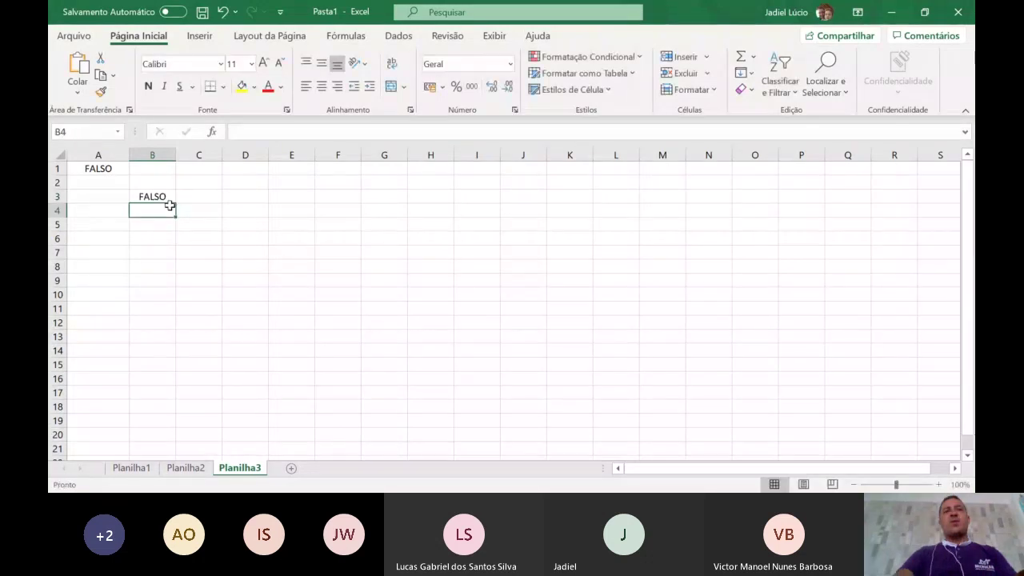
# Change the first condition in B3's formula so it reads =E(6>5;3<5)
pyautogui.doubleClick(171, 199)
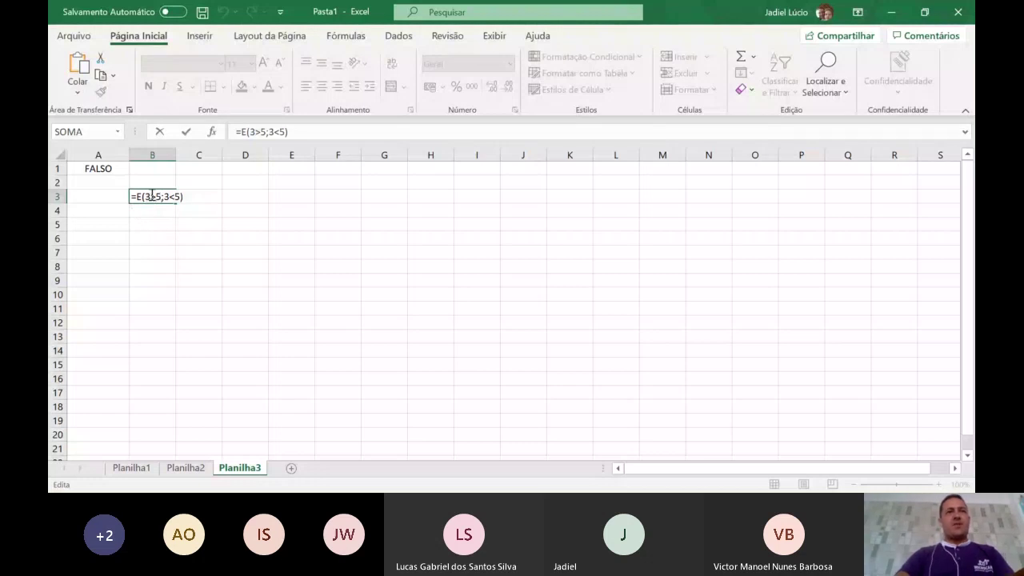
pyautogui.doubleClick(152, 200)
pyautogui.write('6')
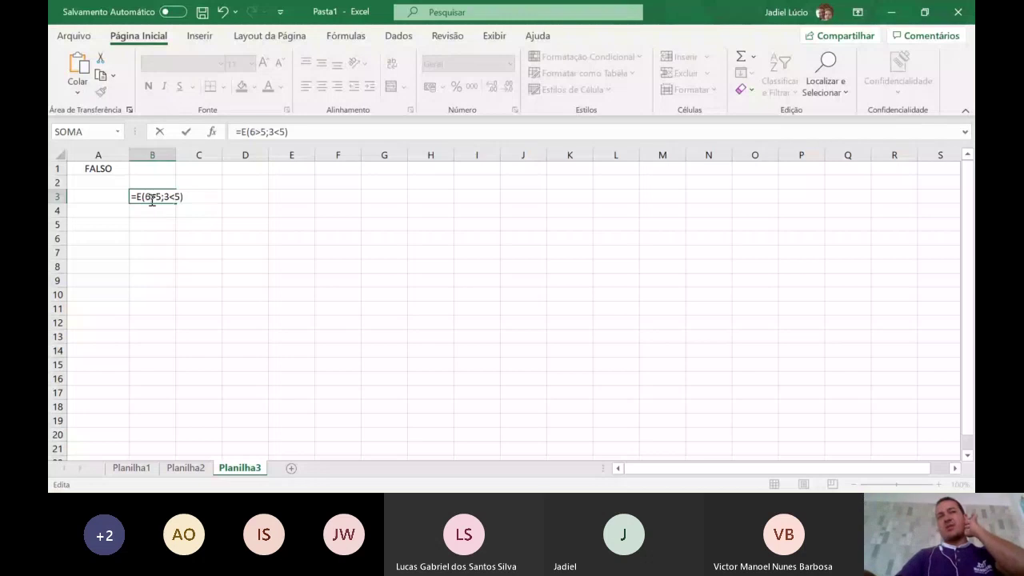
pyautogui.press('Return')
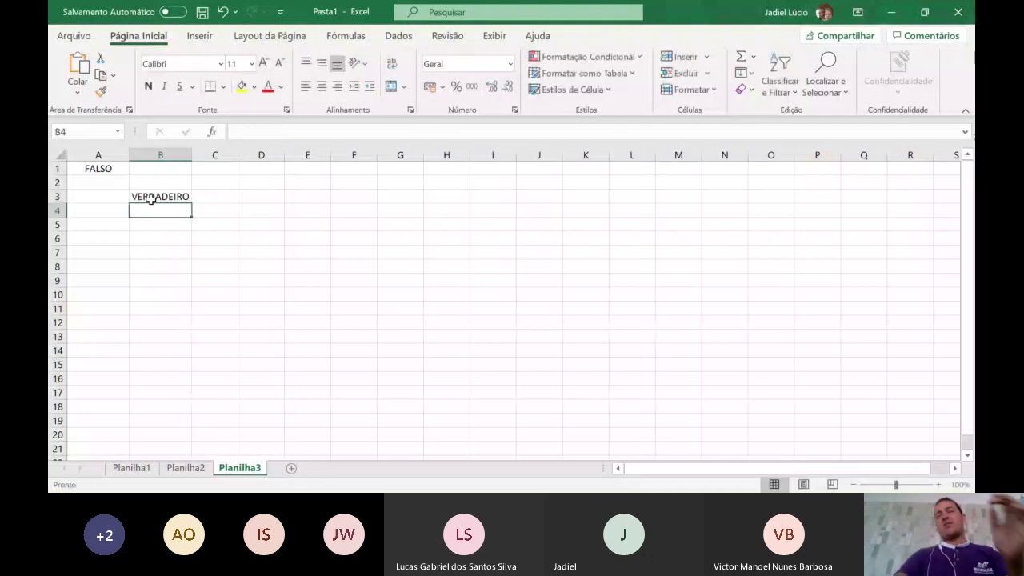
pyautogui.click(149, 197)
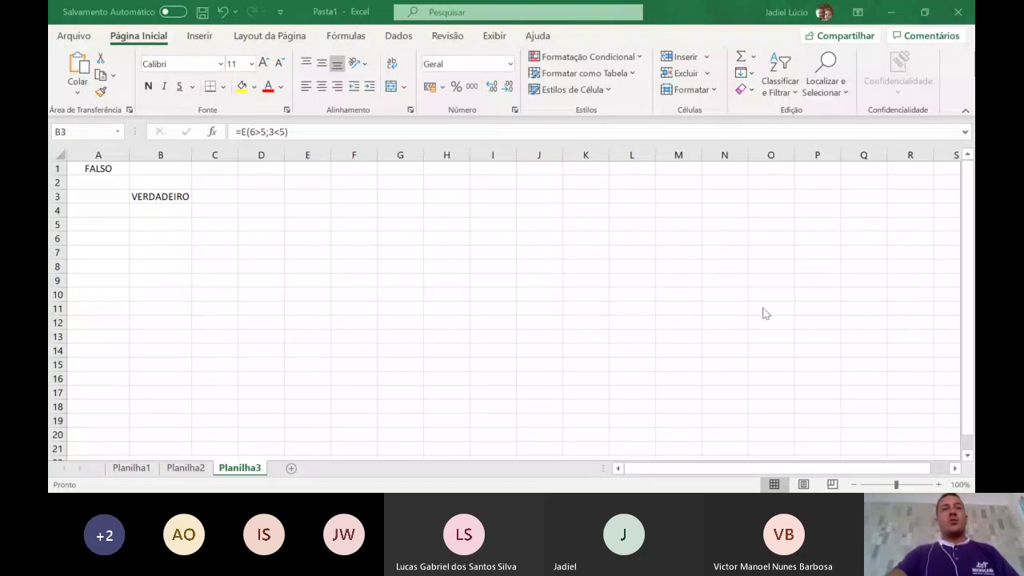
# Clear the logical test results from cells A1 and B3 to leave Planilha3 empty
pyautogui.click(261, 237)
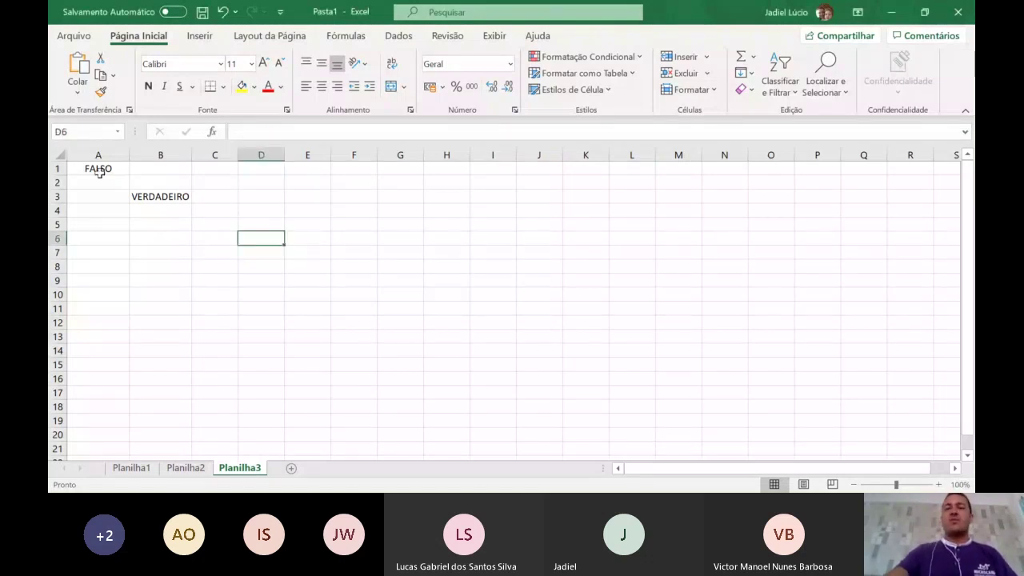
pyautogui.hotkey('ctrl', 'z')
pyautogui.hotkey('ctrl', 'z')
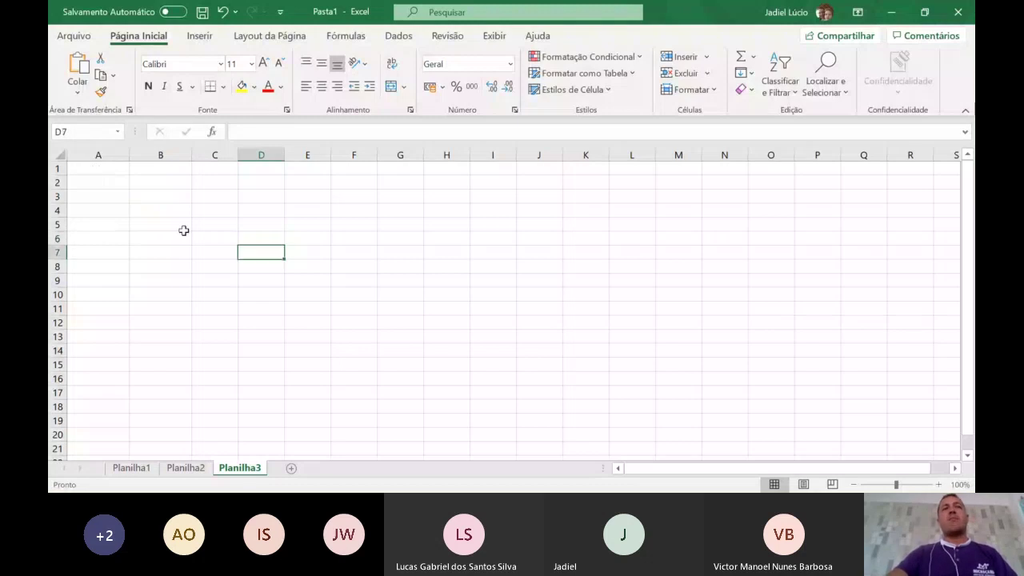
# Enter the headings Funcionário in A1 and Tempo de Empresa in B1
pyautogui.click(66, 169)
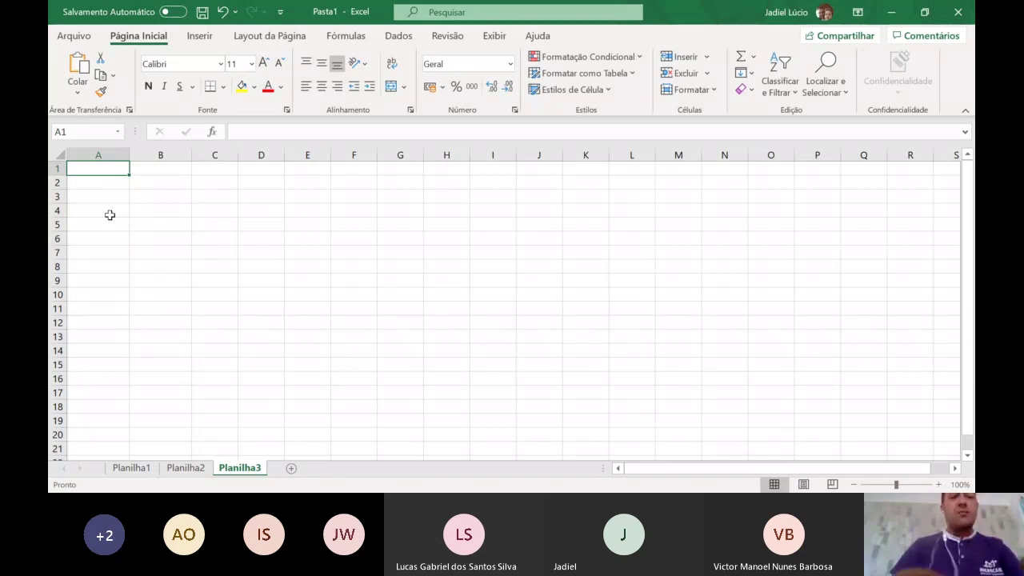
pyautogui.write('Funcionário')
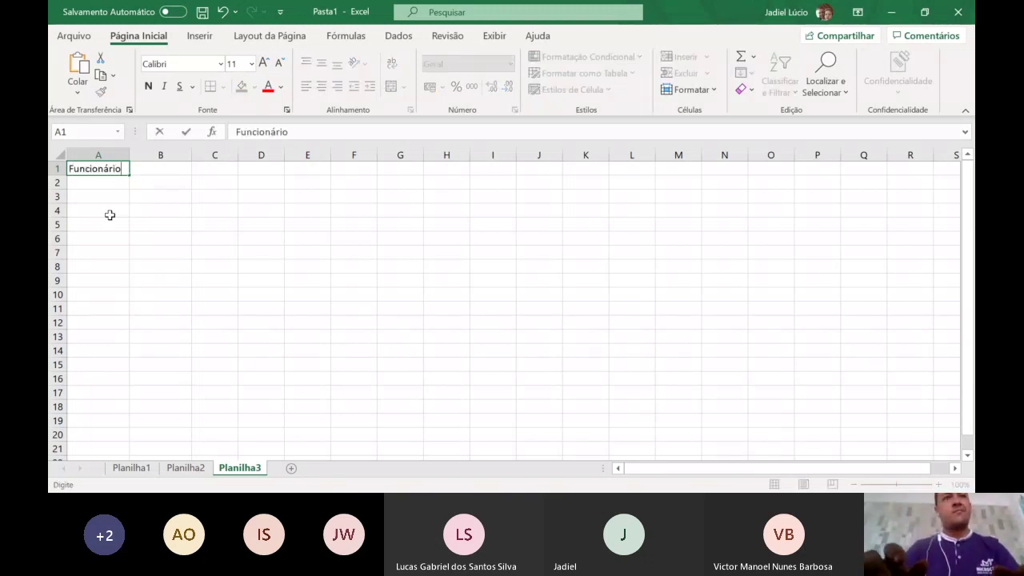
pyautogui.press('Tab')
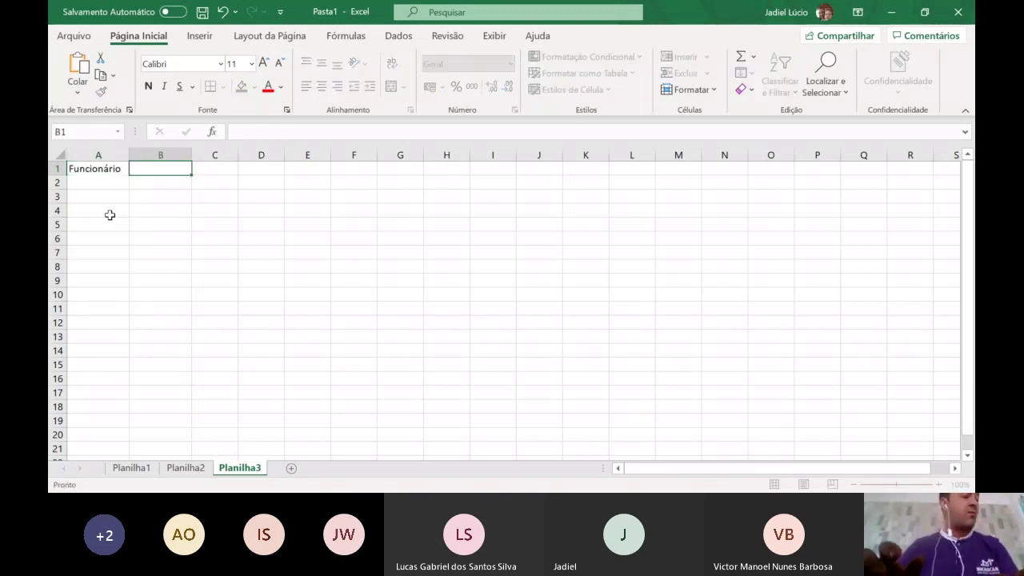
pyautogui.write('Te')
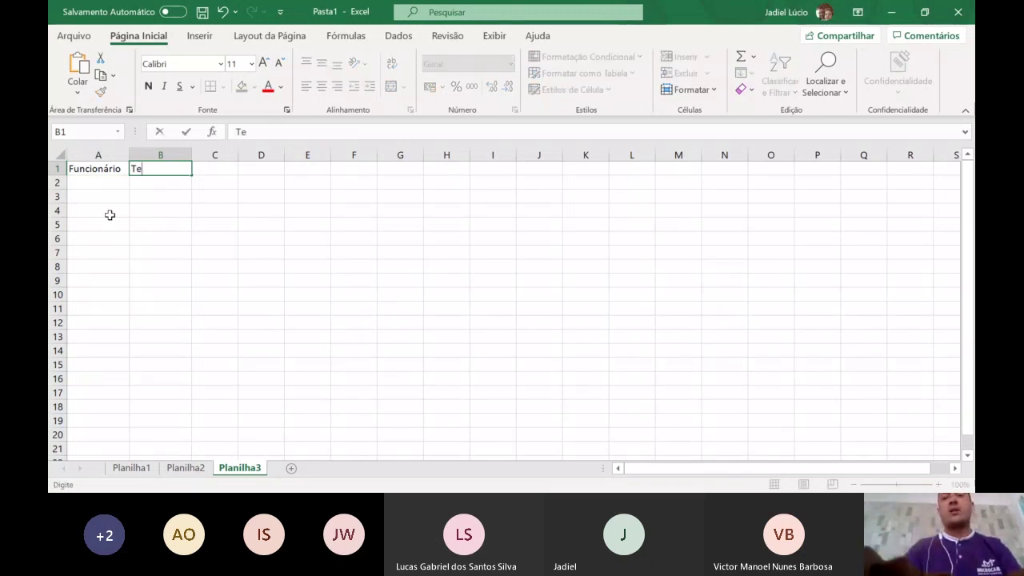
pyautogui.write('mpo de Empresa')
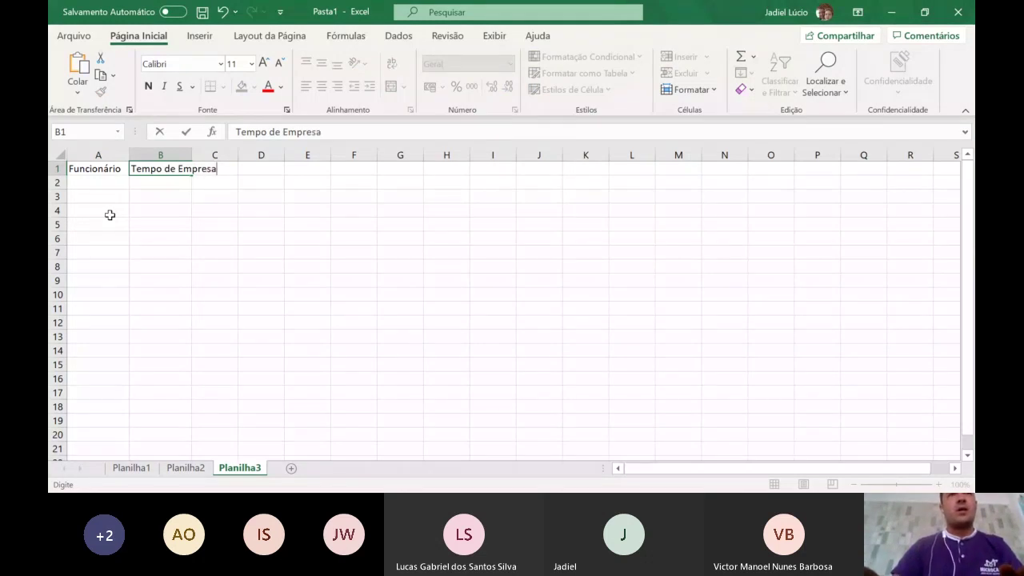
pyautogui.press('Return')
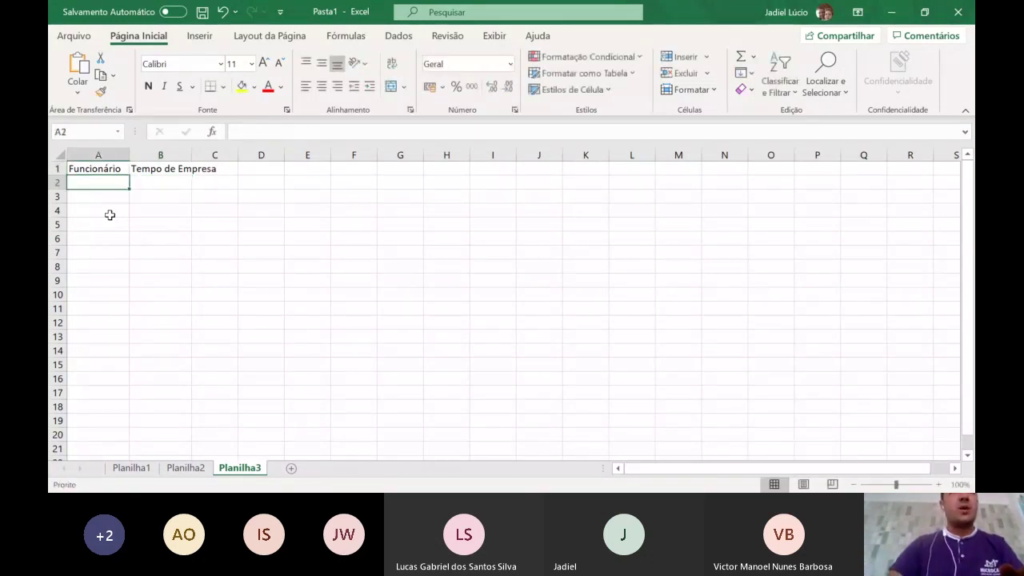
# Make row 1 tall enough for two text lines, and wrap and center the heading in B1
pyautogui.moveTo(57, 177); pyautogui.dragTo(61, 188)
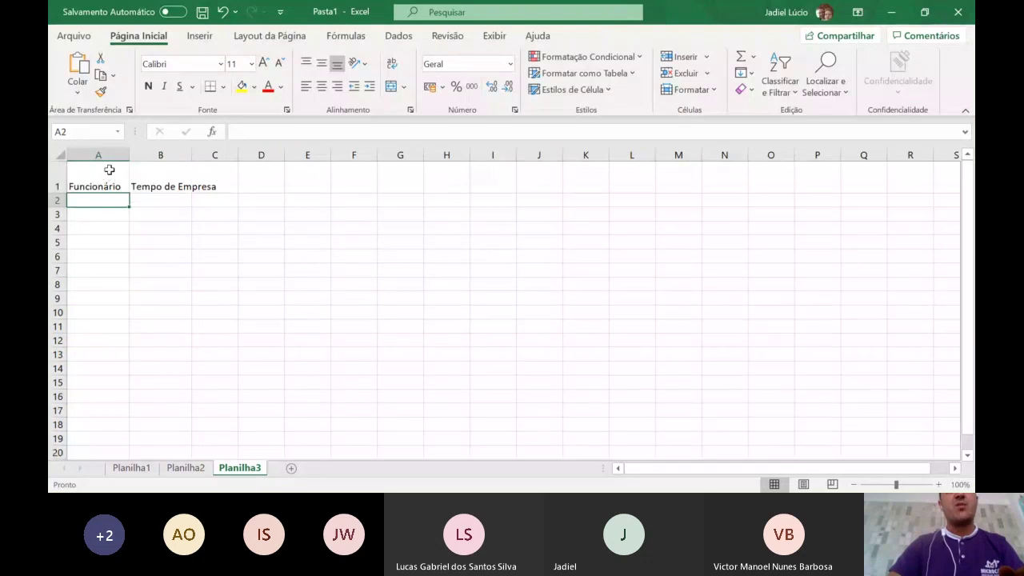
pyautogui.click(160, 180)
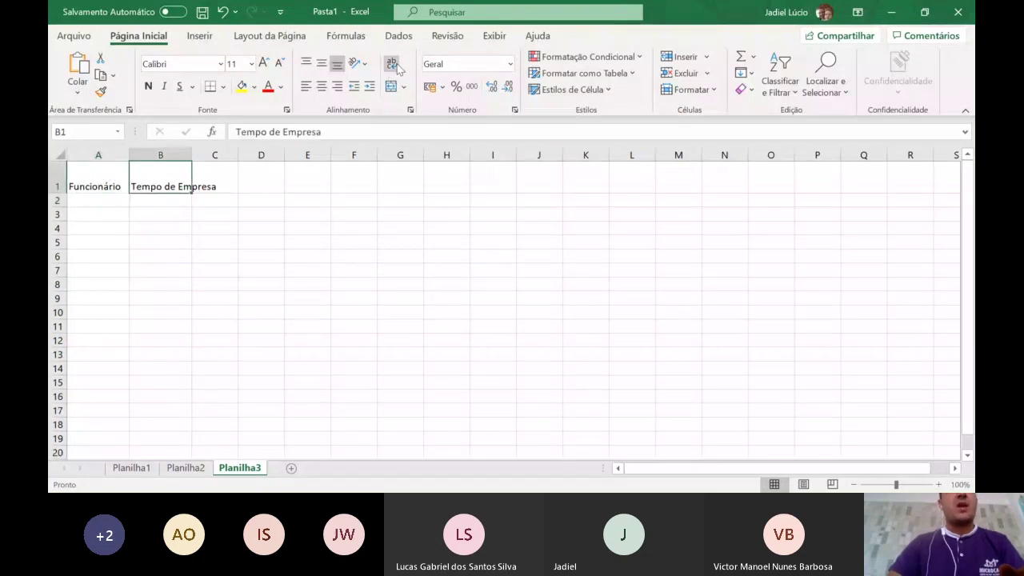
pyautogui.click(392, 64)
pyautogui.click(336, 86)
# Enter the heading "Avalaição da Empresa" in cell C1
pyautogui.click(215, 177)
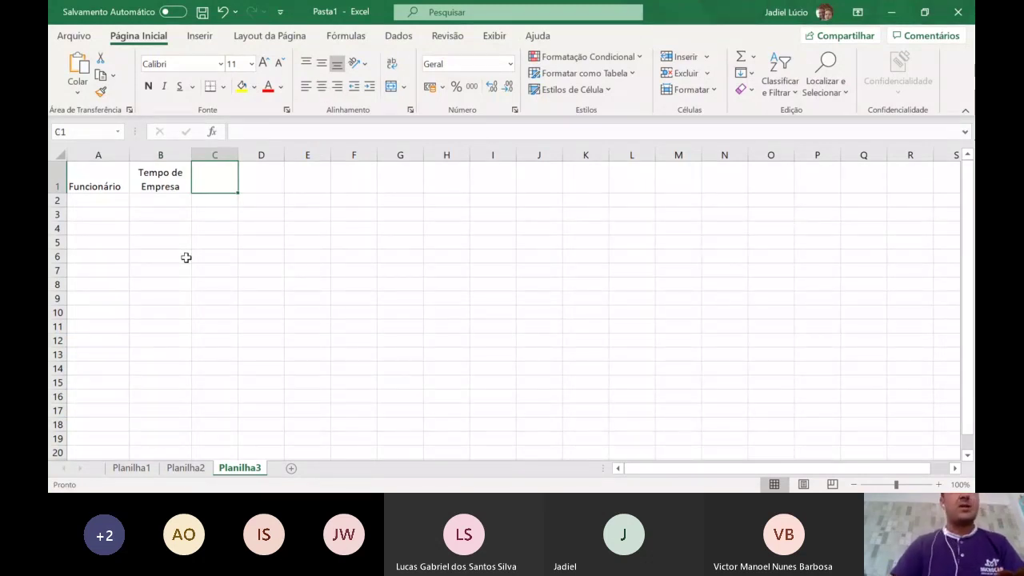
pyautogui.write('Av')
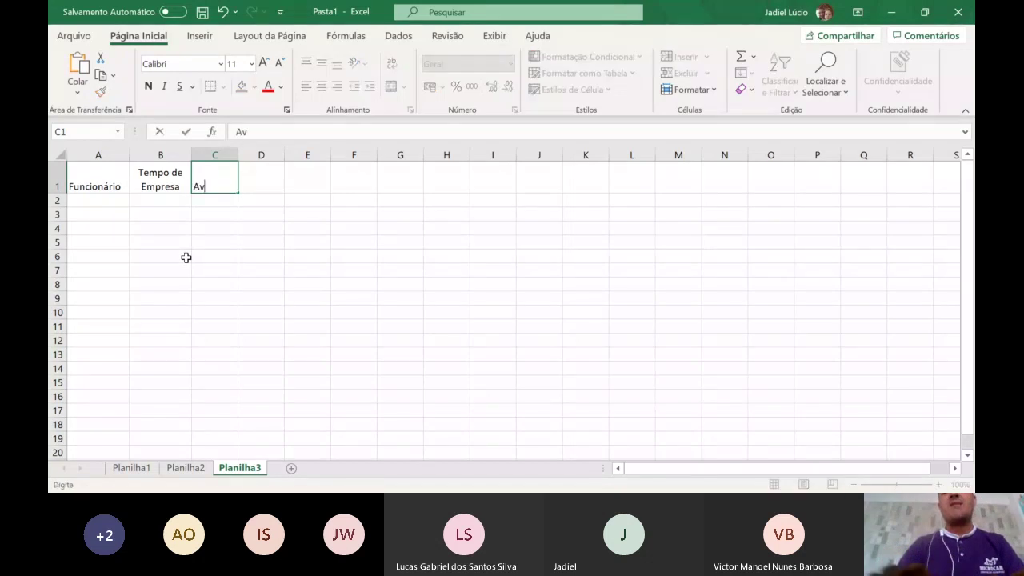
pyautogui.write('aliaçã')
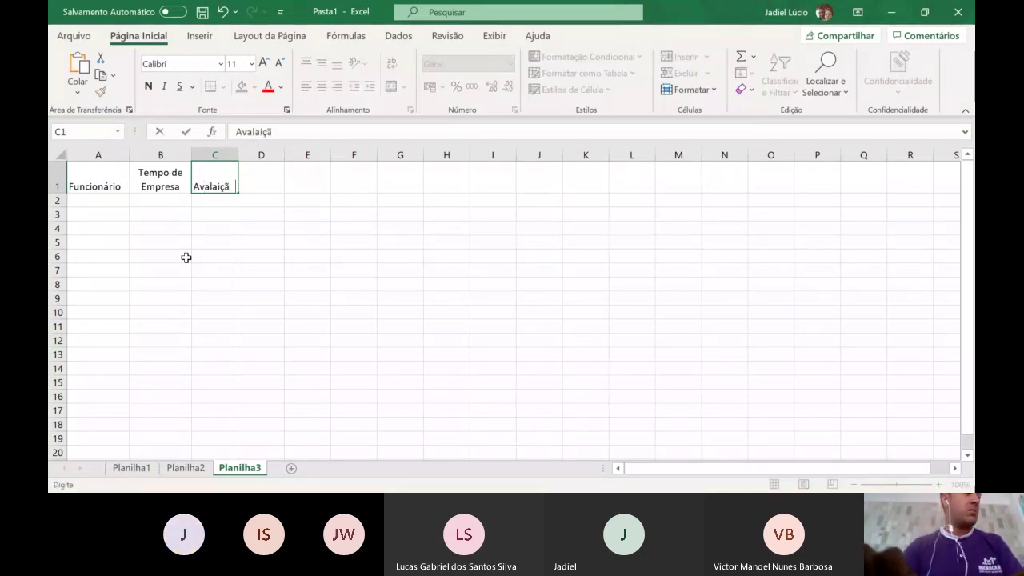
pyautogui.write('o da ')
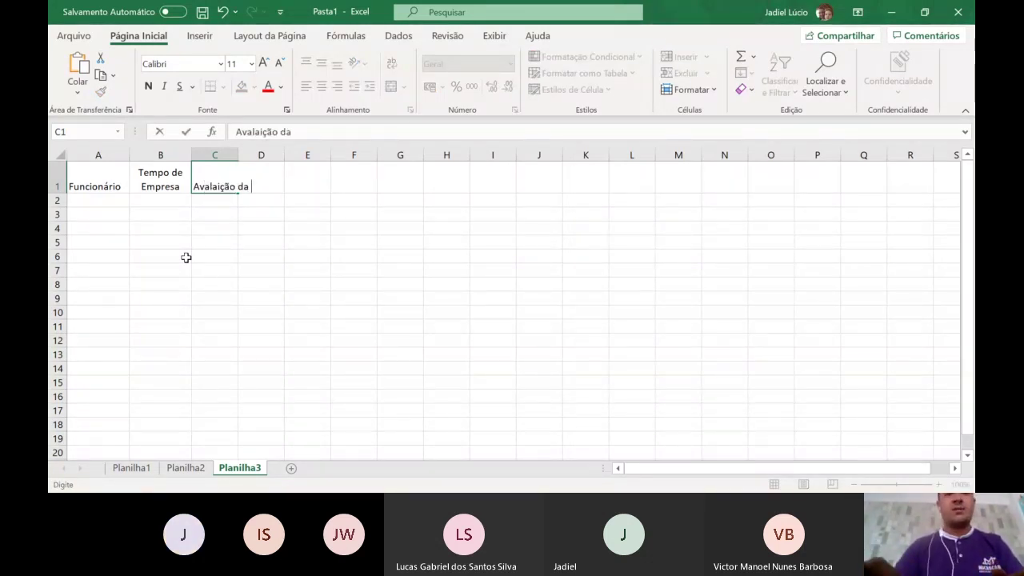
pyautogui.write('Empresa')
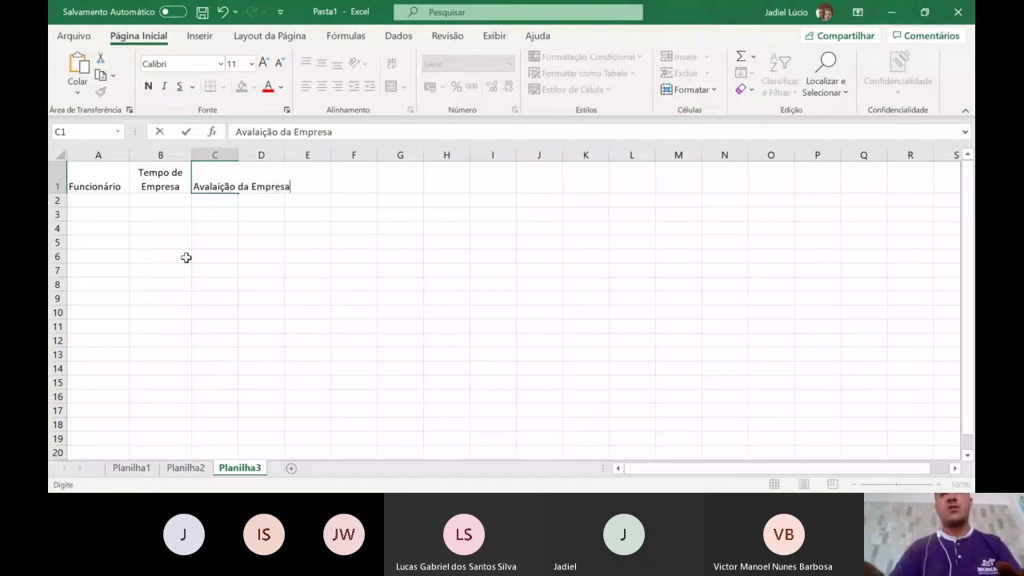
pyautogui.hotkey('ctrl', 'Return')
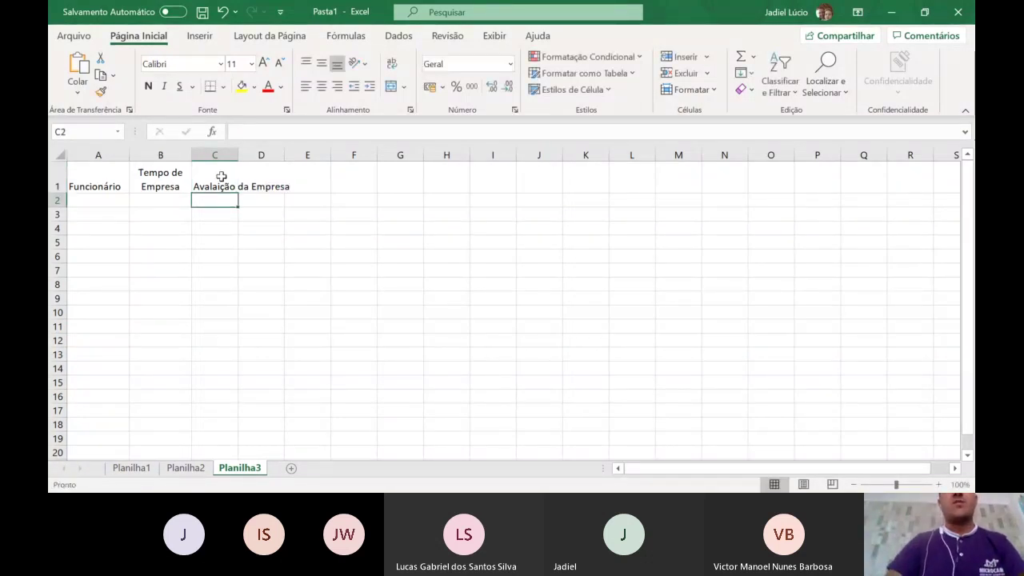
# Wrap and center the heading in C1, widening column C so the text fits on two lines
pyautogui.click(391, 64)
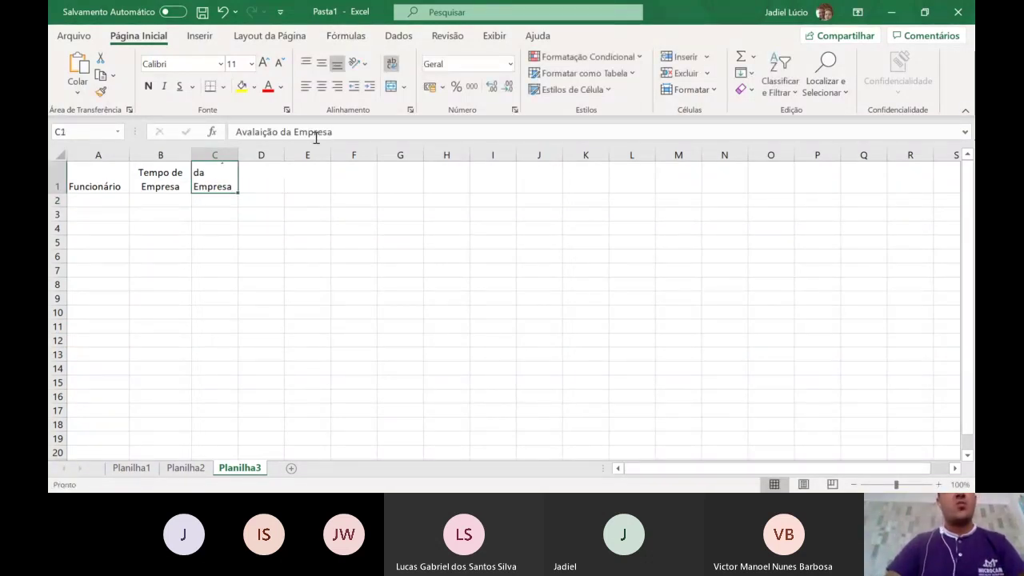
pyautogui.moveTo(238, 156); pyautogui.dragTo(260, 158)
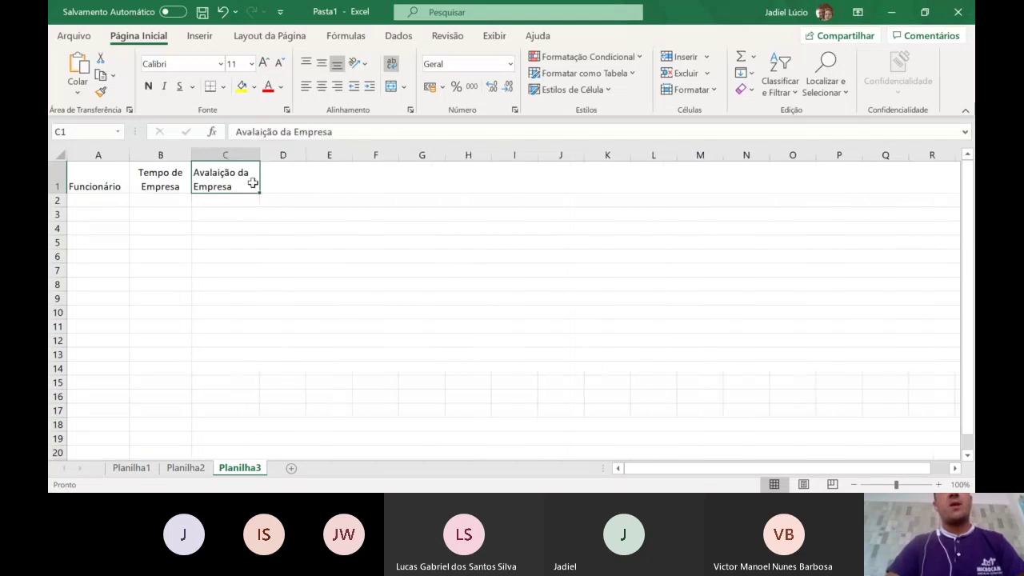
pyautogui.click(335, 88)
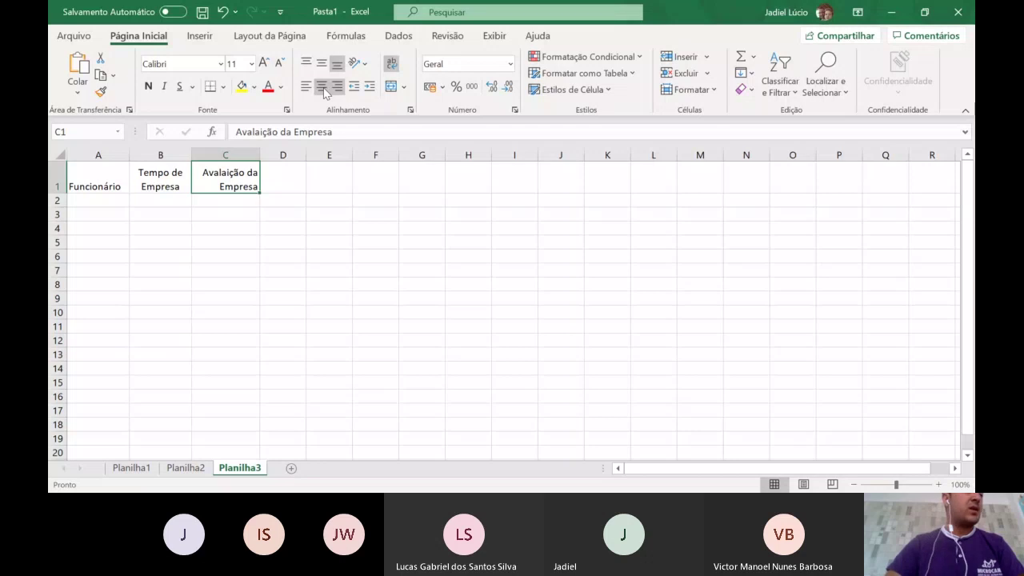
pyautogui.click(323, 90)
# Enter the heading Aumento in cell D1
pyautogui.click(293, 183)
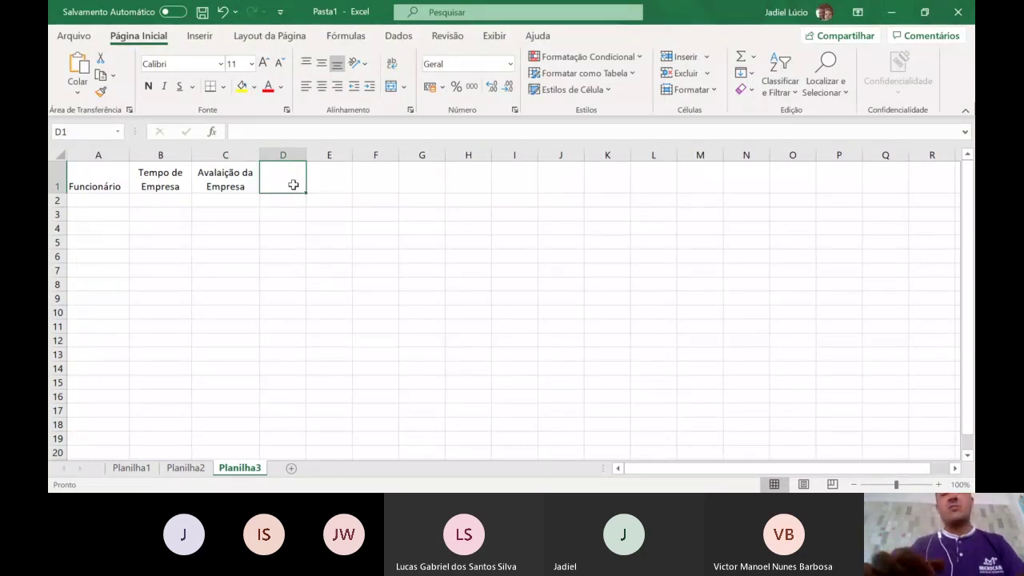
pyautogui.write('Au')
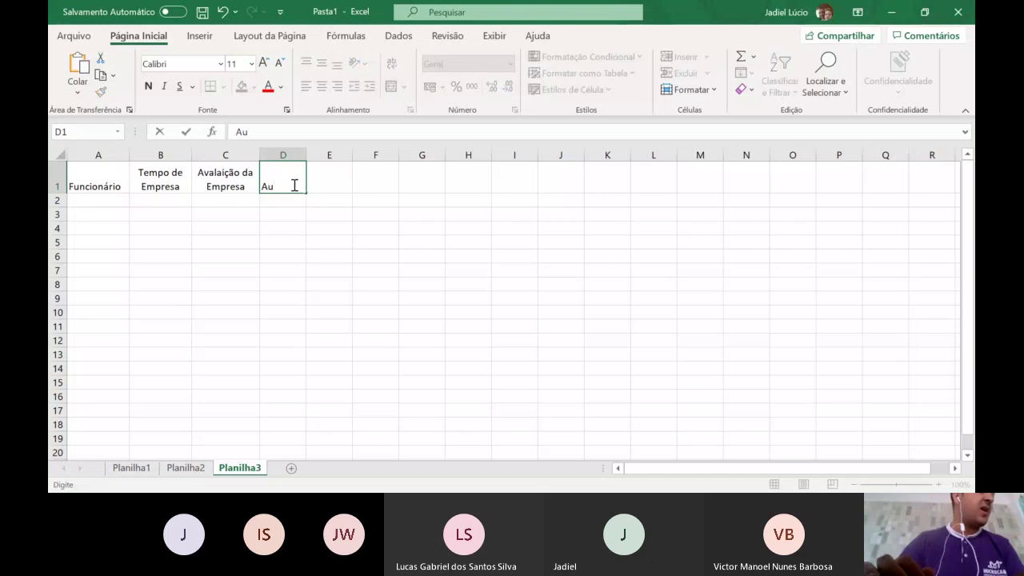
pyautogui.write('ment')
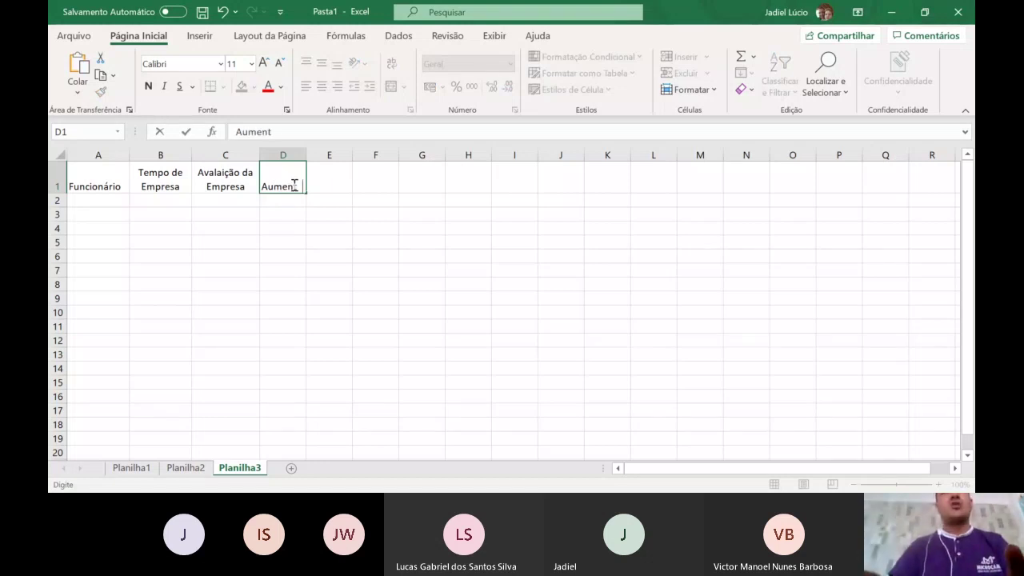
pyautogui.write('o')
pyautogui.press('Return')
# Center the Aumento heading horizontally and vertically, and middle-align the Funcionário heading vertically
pyautogui.click(288, 184)
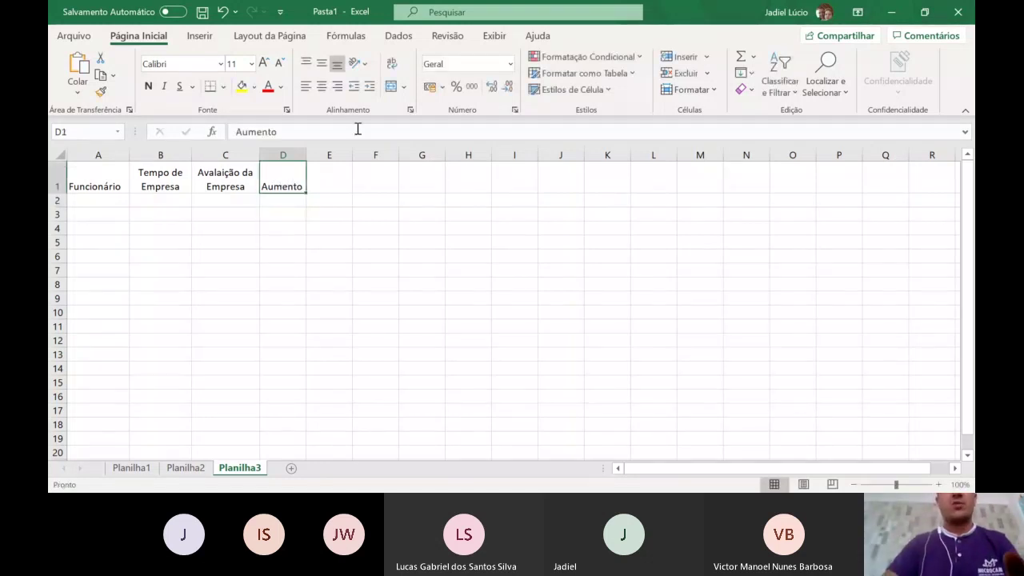
pyautogui.click(320, 86)
pyautogui.click(321, 63)
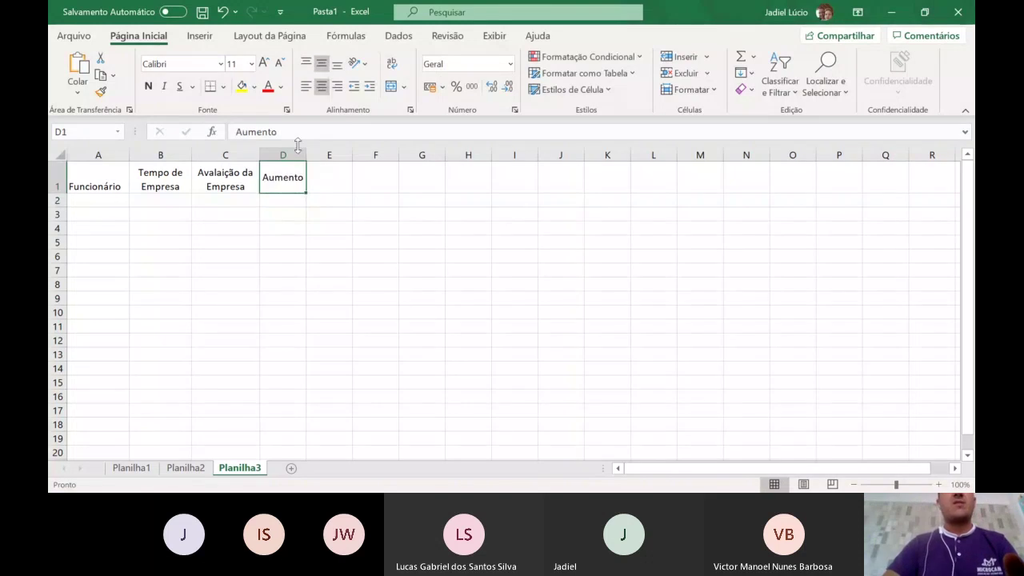
pyautogui.click(110, 187)
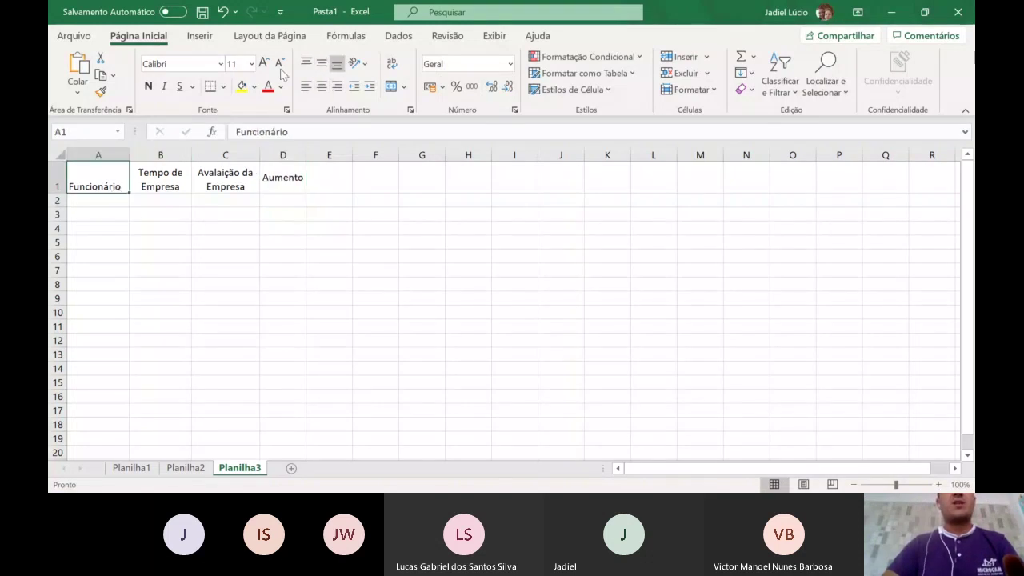
pyautogui.click(321, 62)
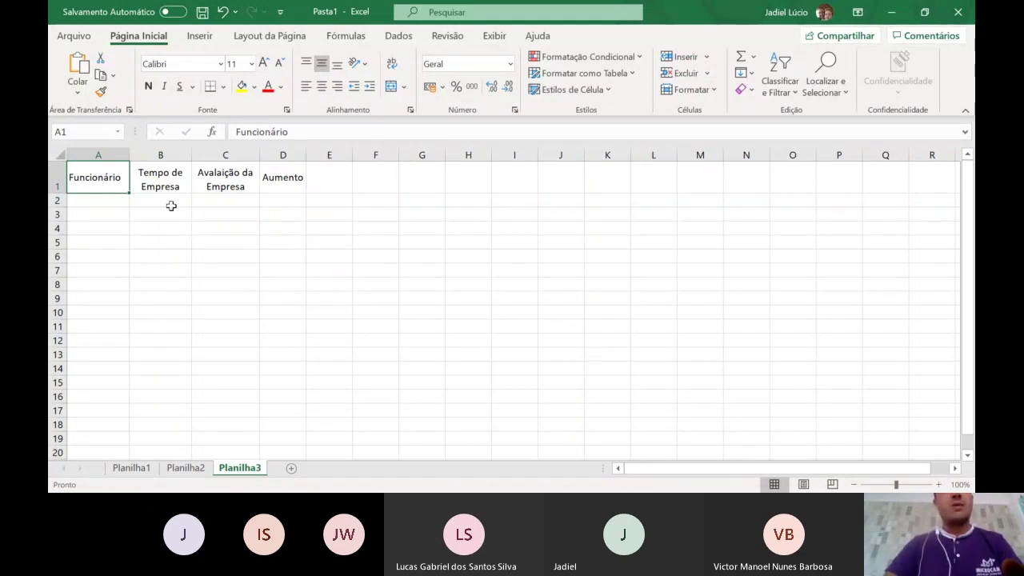
pyautogui.click(124, 201)
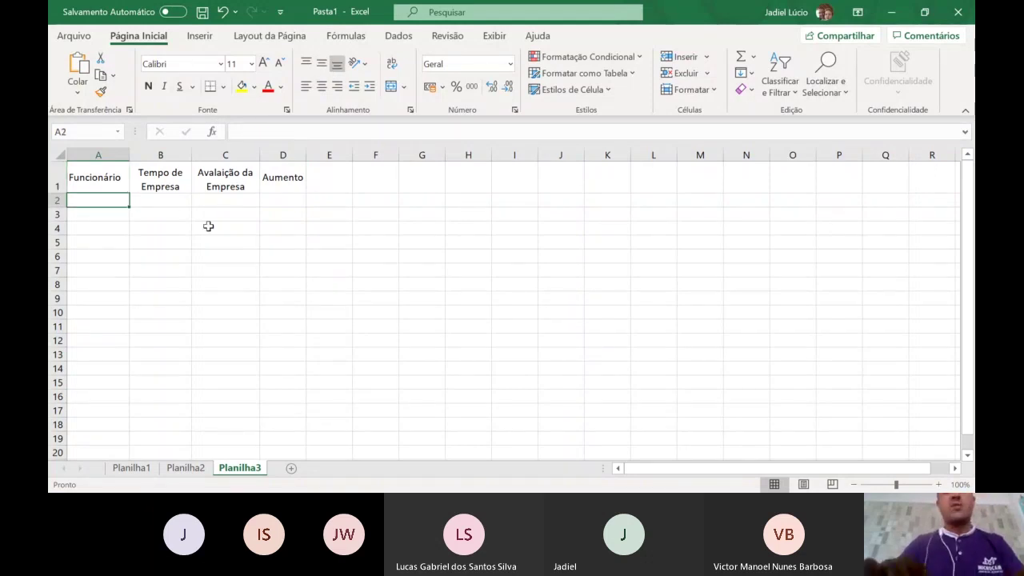
# Fill row 2 with the first employee's name, a company tenure of 7 and an evaluation of 90
pyautogui.write('Marc')
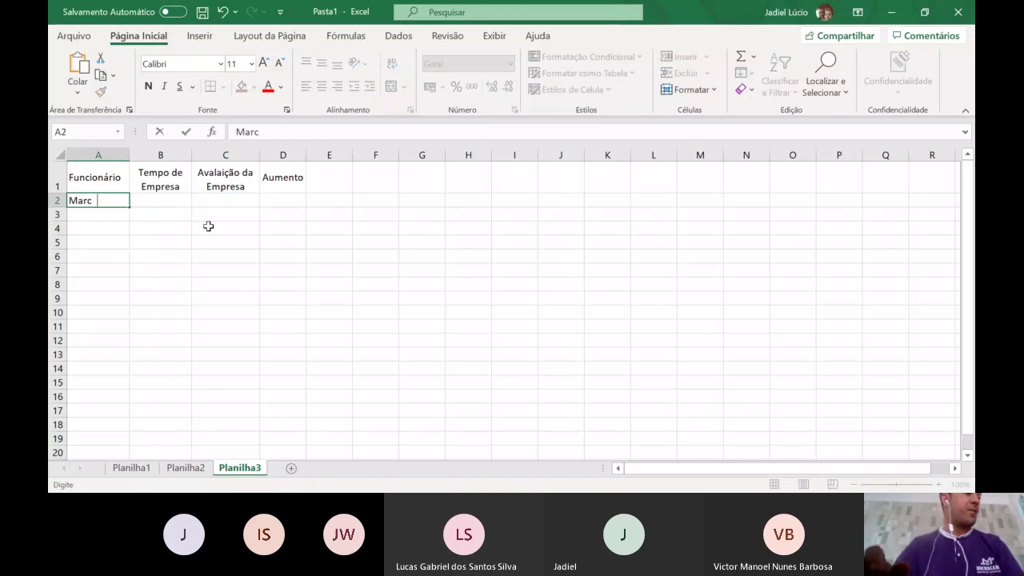
pyautogui.write('os')
pyautogui.press('Tab')
pyautogui.write('7')
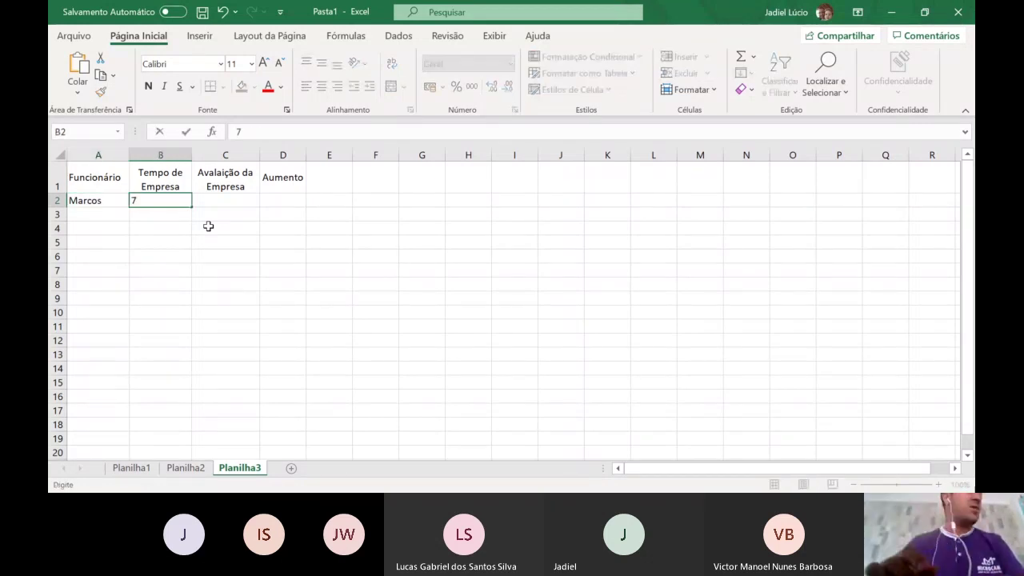
pyautogui.press('Tab')
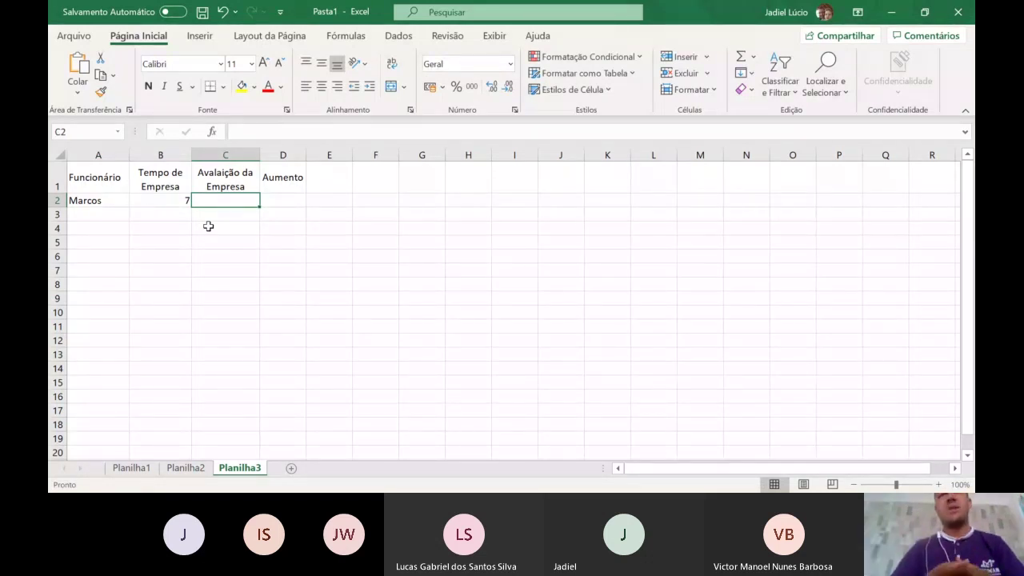
pyautogui.write('90')
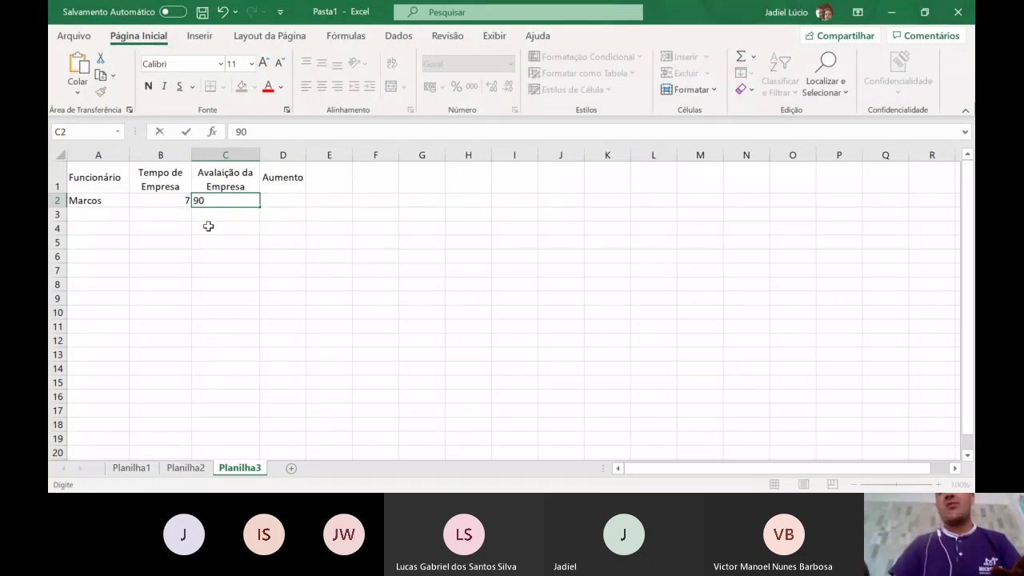
pyautogui.press('Return')
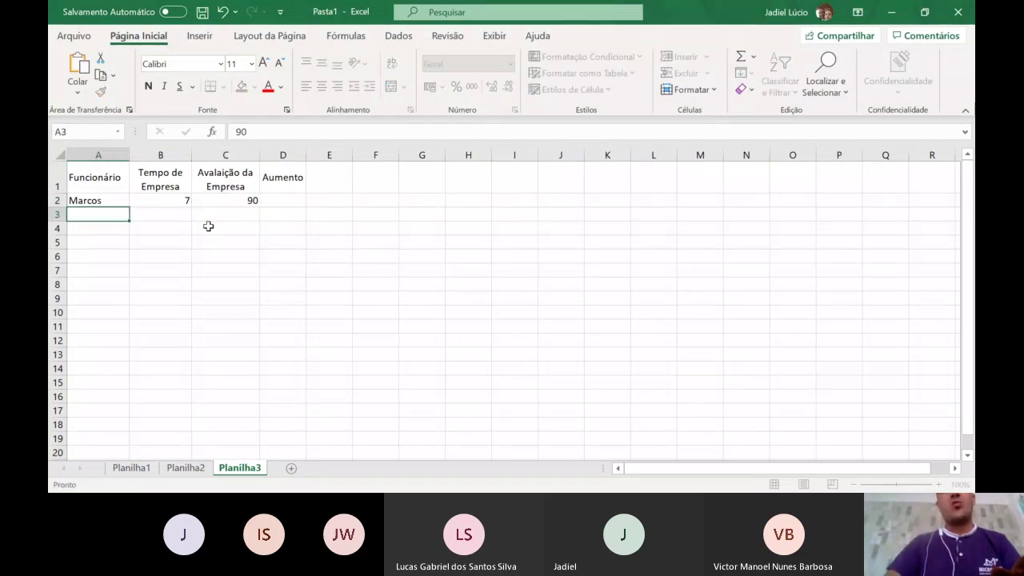
# Clear the evaluation in C2 and apply the percentage format to cells C2 through C15
pyautogui.click(240, 201)
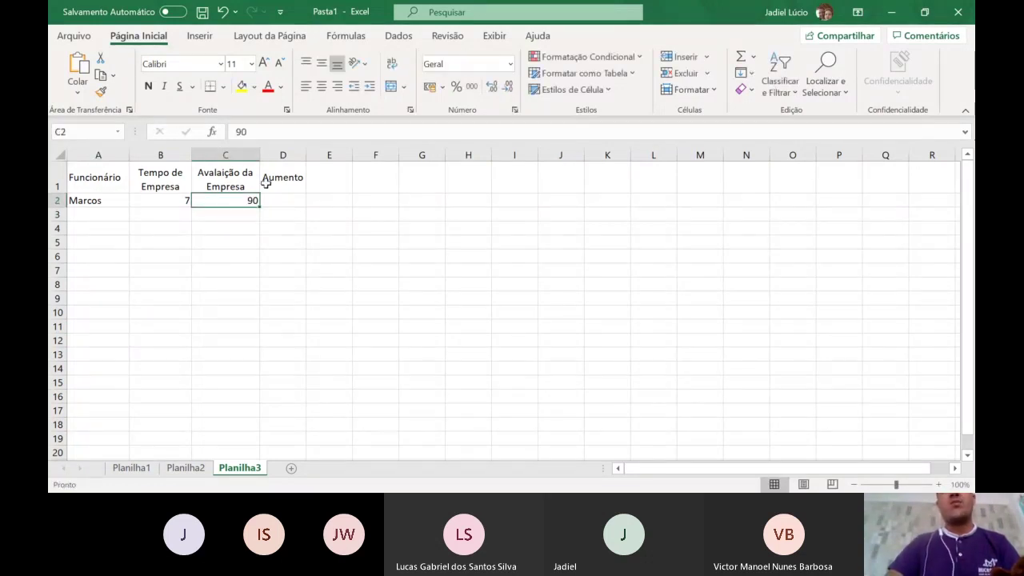
pyautogui.click(456, 88)
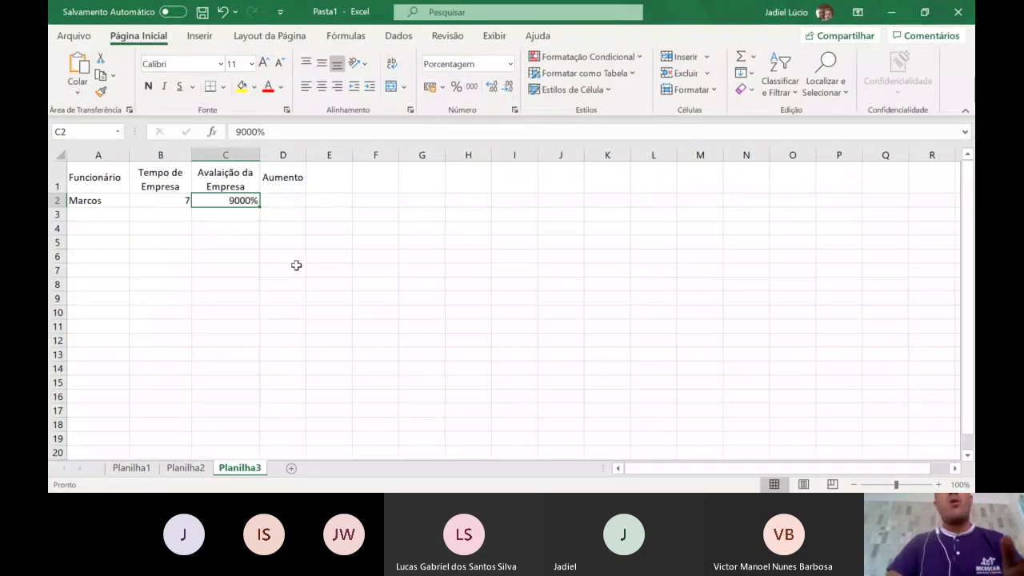
pyautogui.press('Delete')
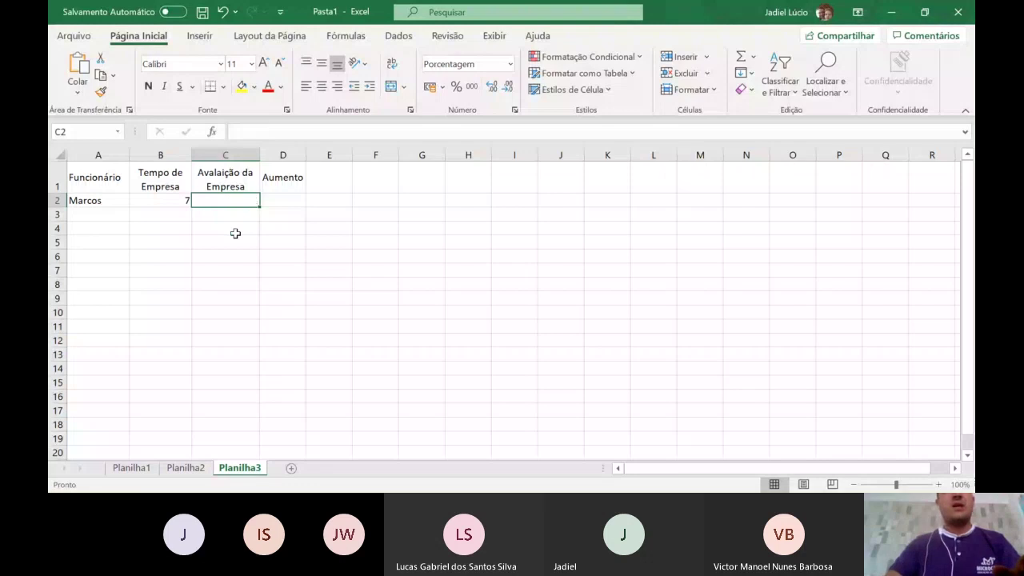
pyautogui.moveTo(229, 201); pyautogui.dragTo(222, 381)
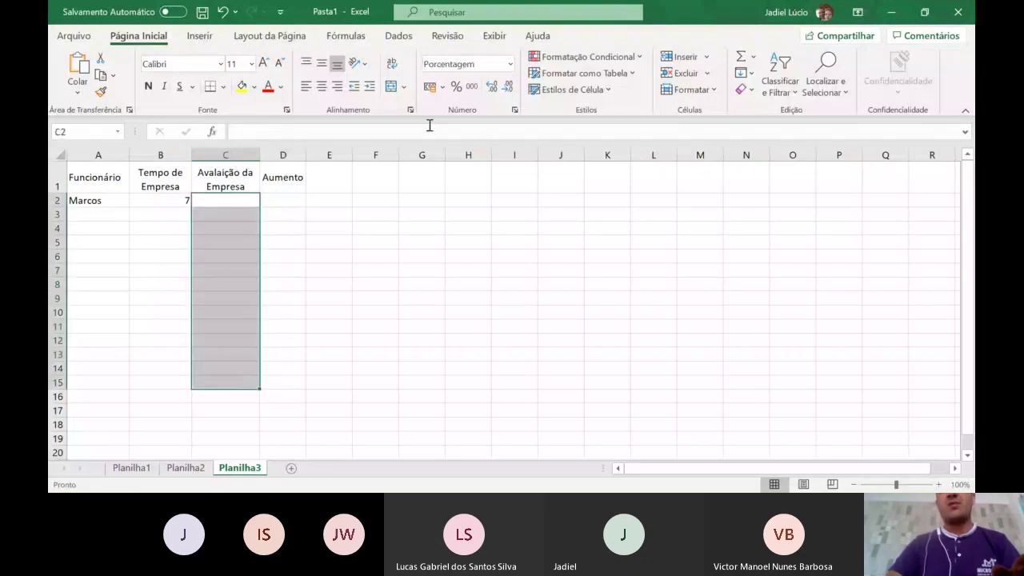
pyautogui.click(456, 88)
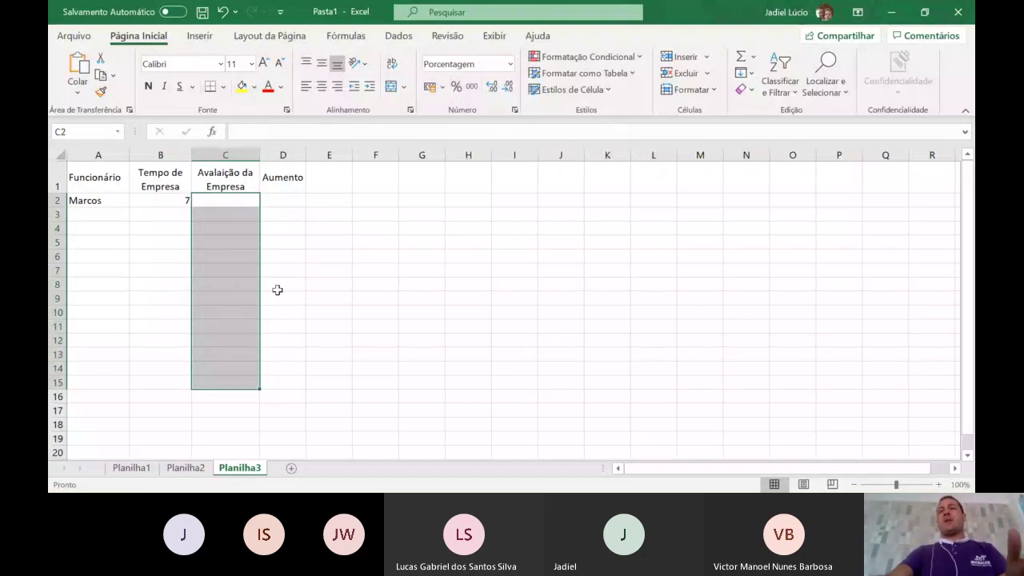
pyautogui.click(299, 275)
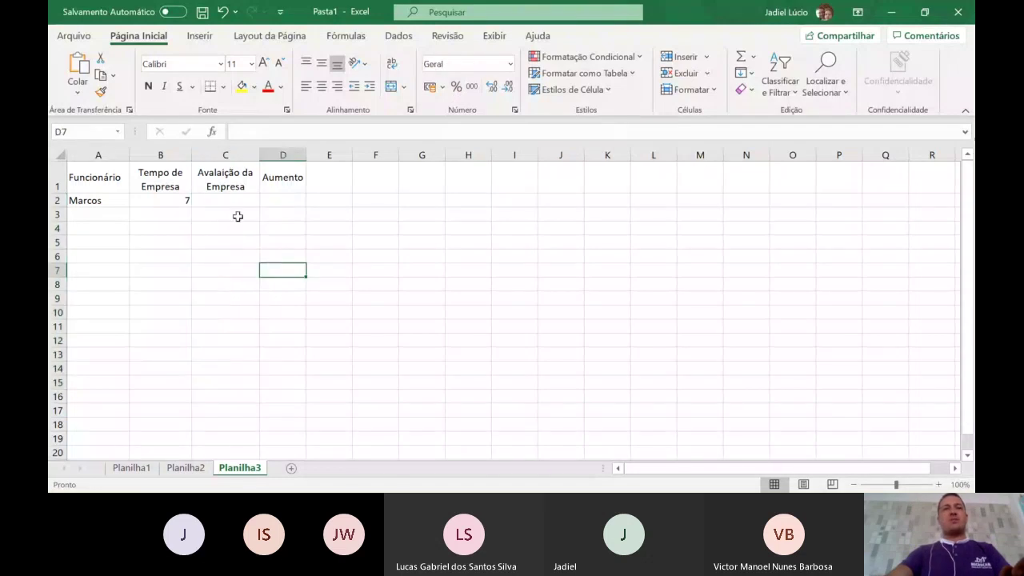
# Enter the first employee's evaluation as 90% in cell C2
pyautogui.click(236, 207)
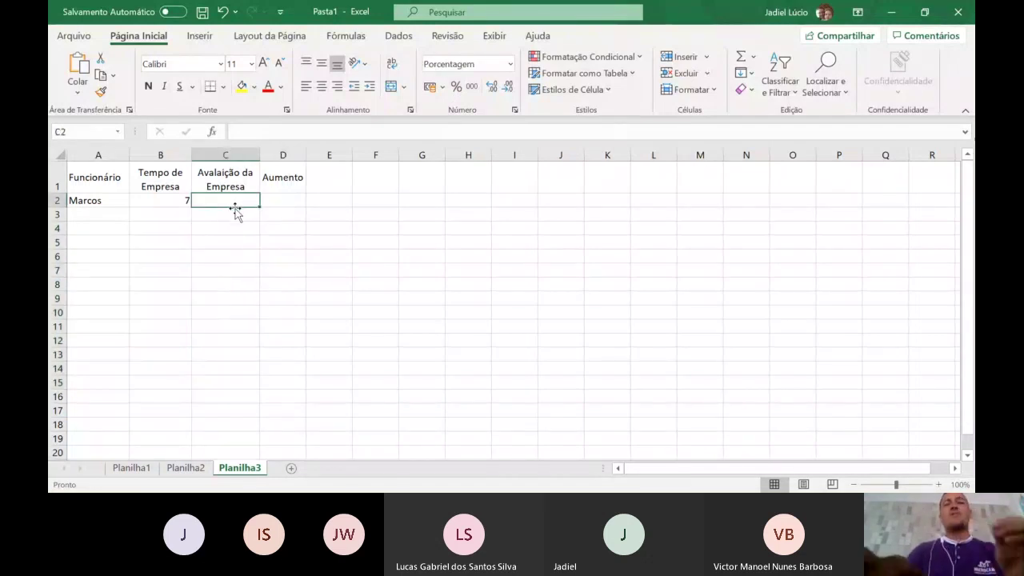
pyautogui.write('90')
pyautogui.press('Return')
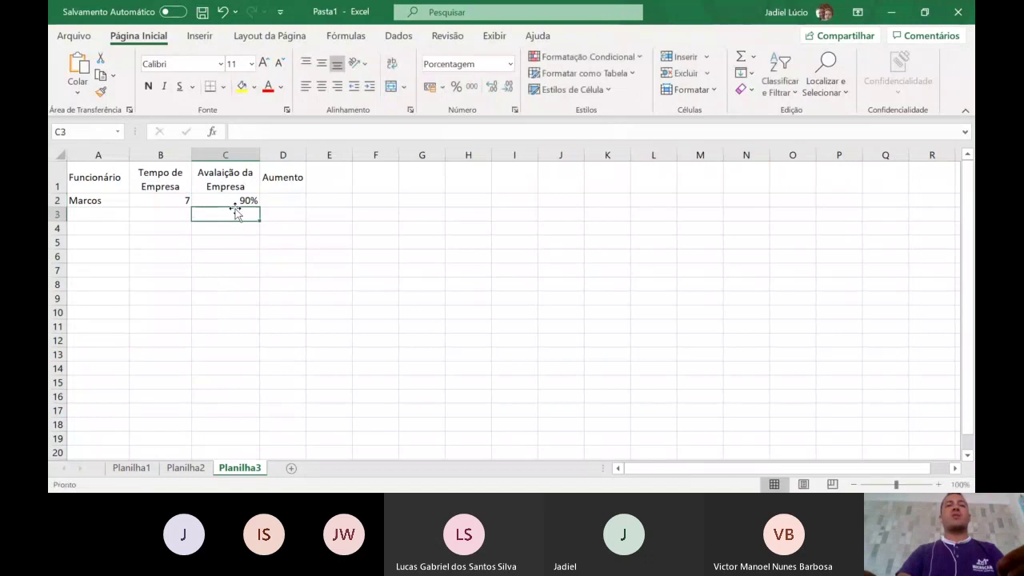
pyautogui.click(281, 188)
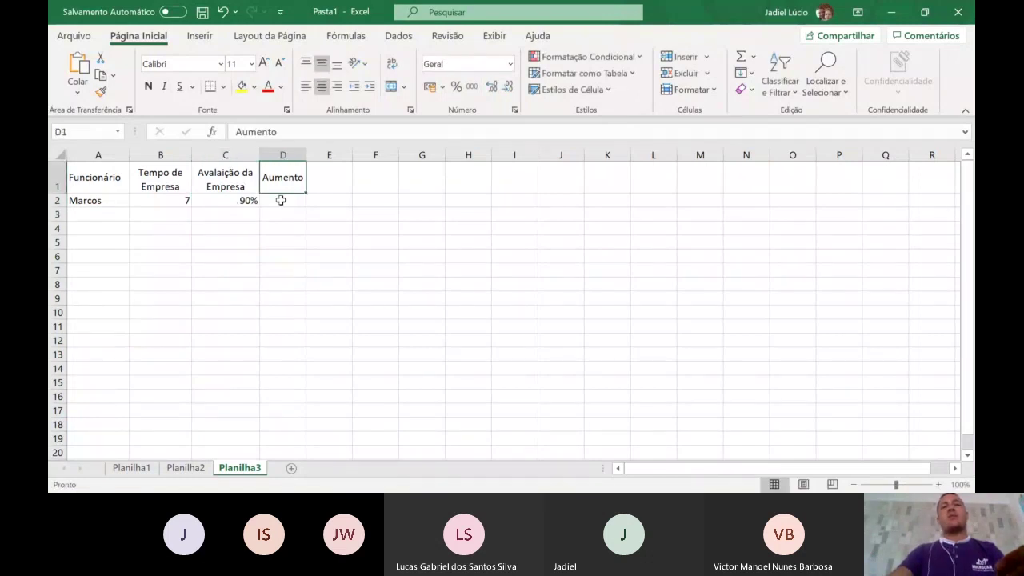
pyautogui.click(280, 200)
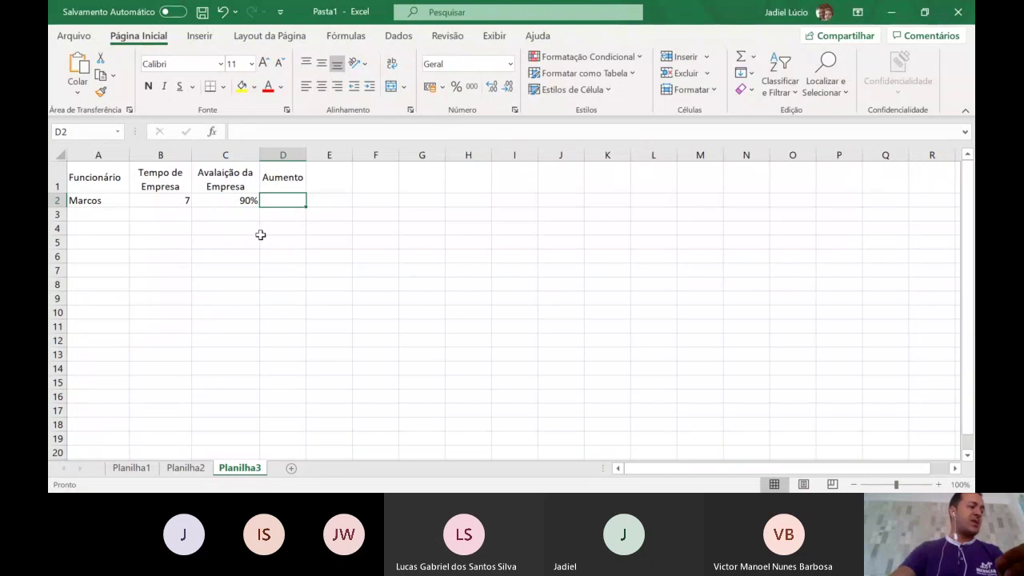
# Fill row 3 with the second employee's name, a company tenure of 8 and an evaluation of 80%
pyautogui.press('Return')
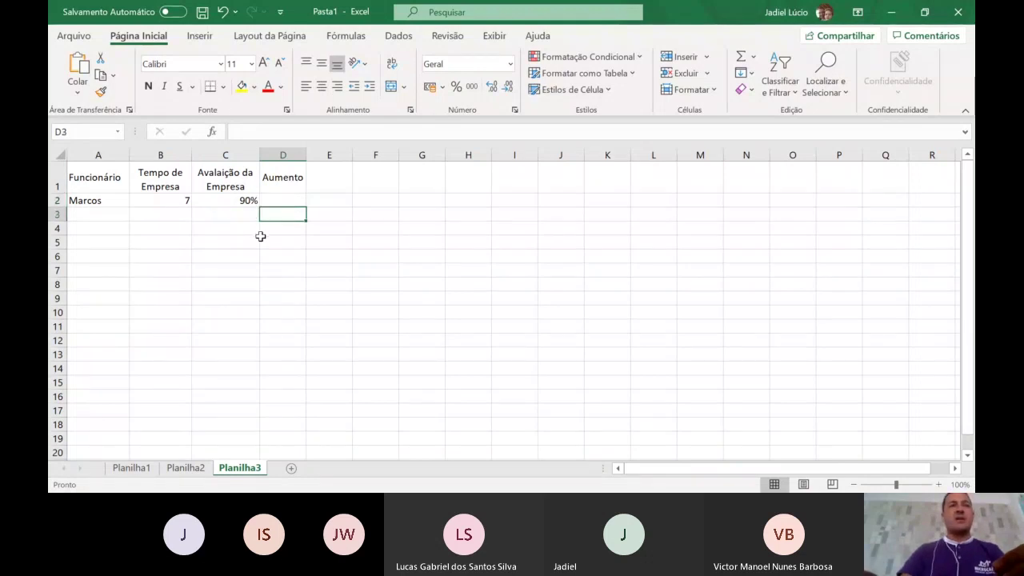
pyautogui.press('Home')
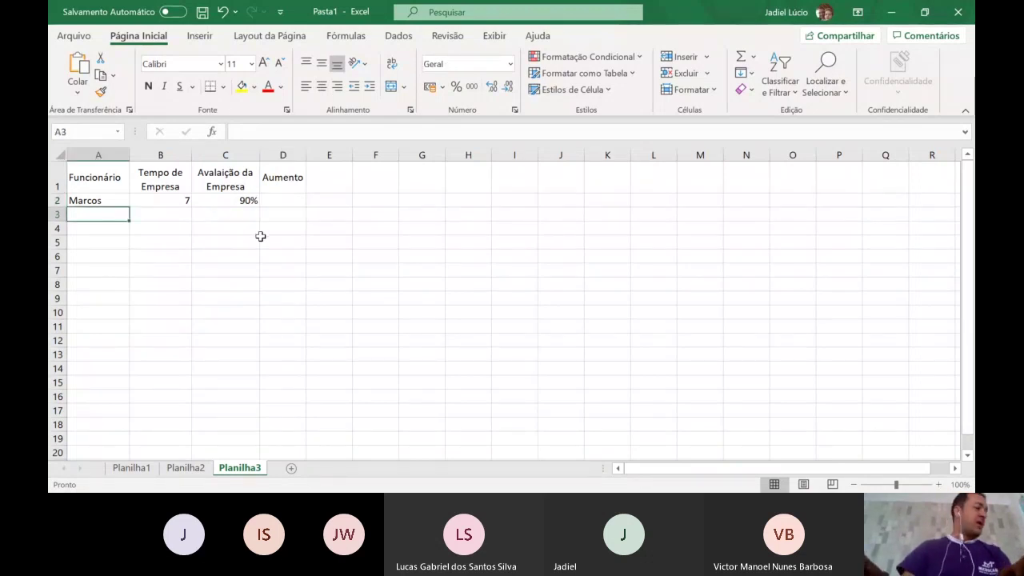
pyautogui.write('N')
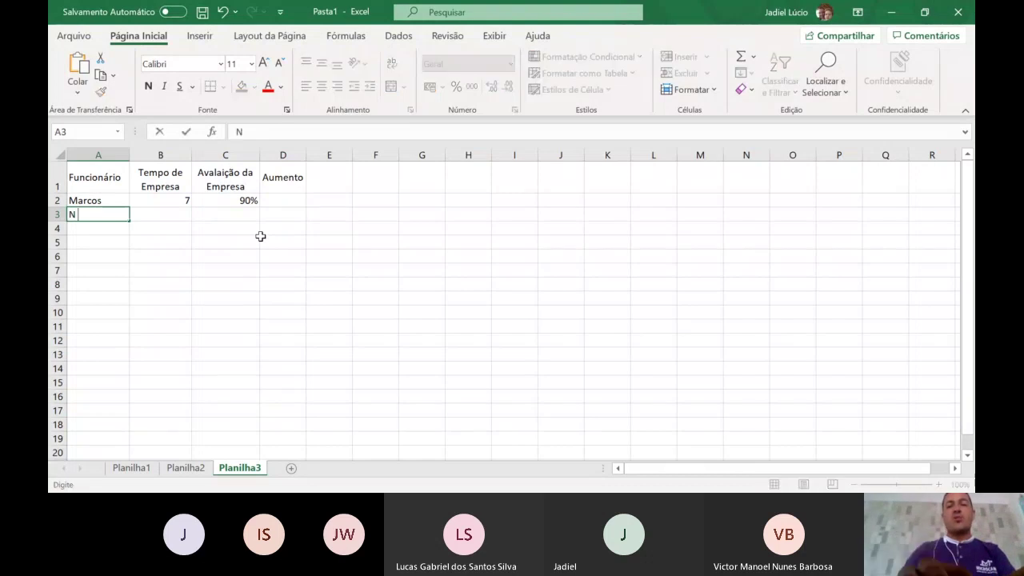
pyautogui.write('icoly')
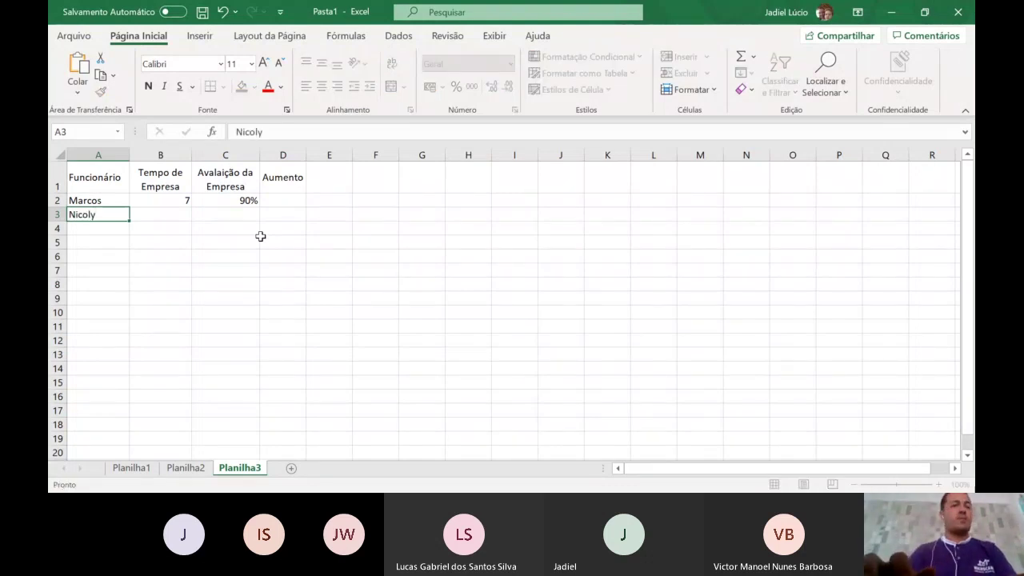
pyautogui.press('Tab')
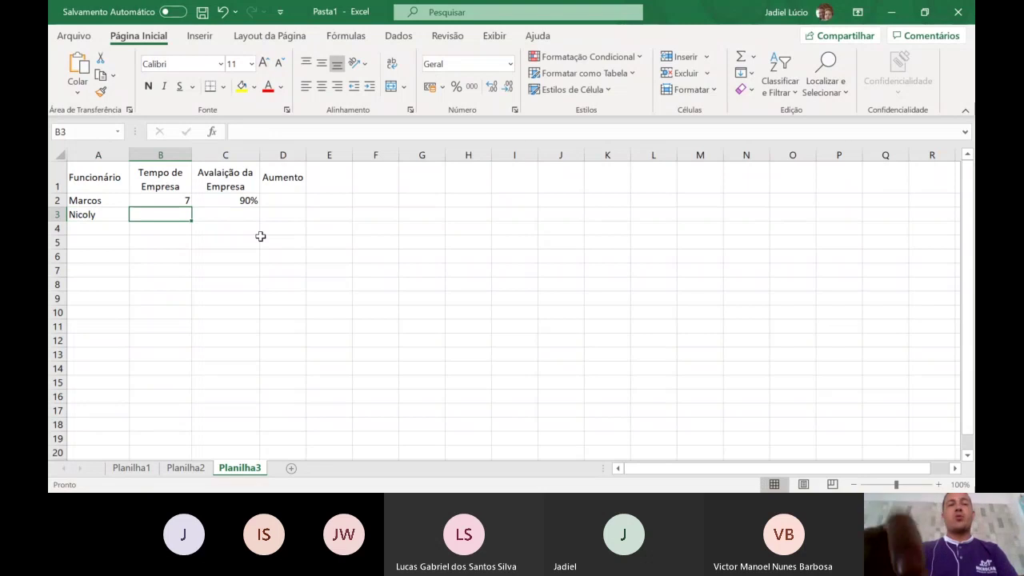
pyautogui.write('8')
pyautogui.press('Tab')
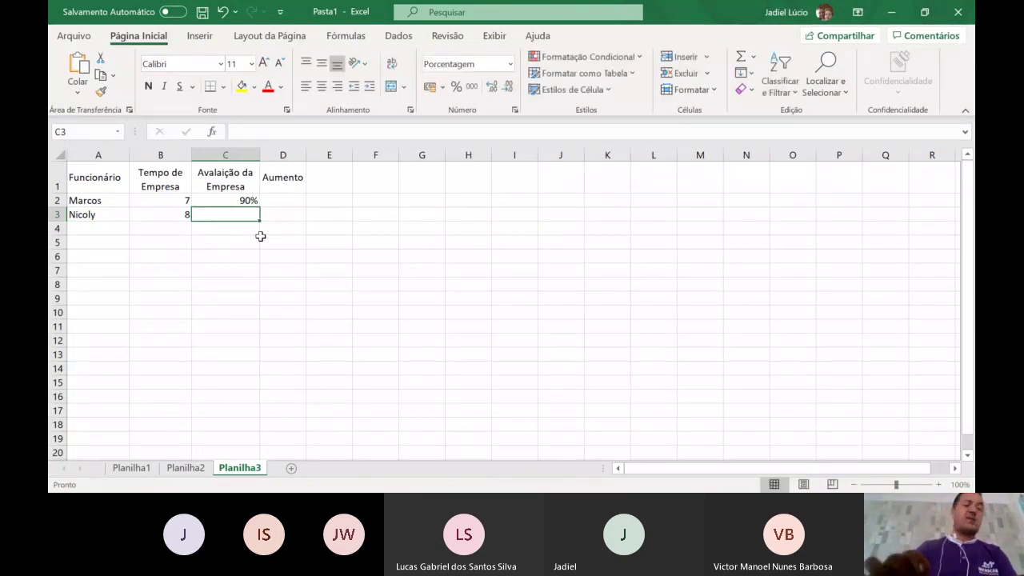
pyautogui.write('80')
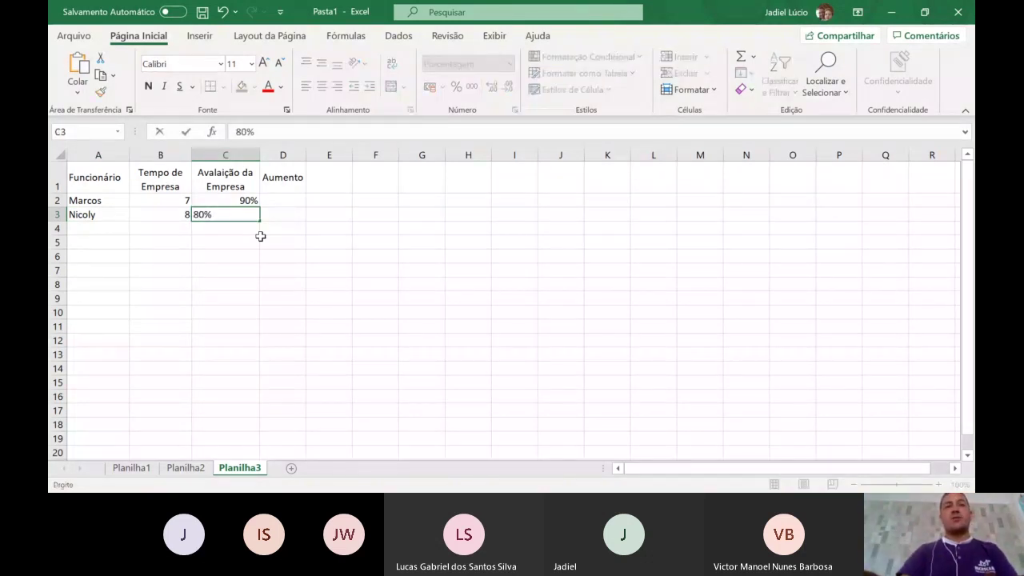
pyautogui.press('Return')
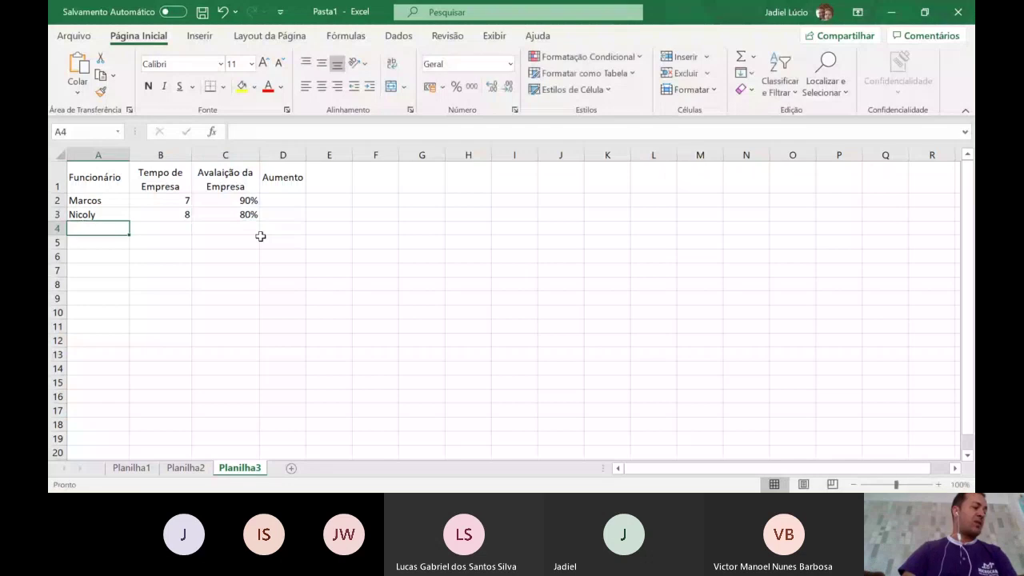
# Fill row 4 with the third employee's name, a company tenure of 9 and an evaluation of 92%
pyautogui.write('Ju')
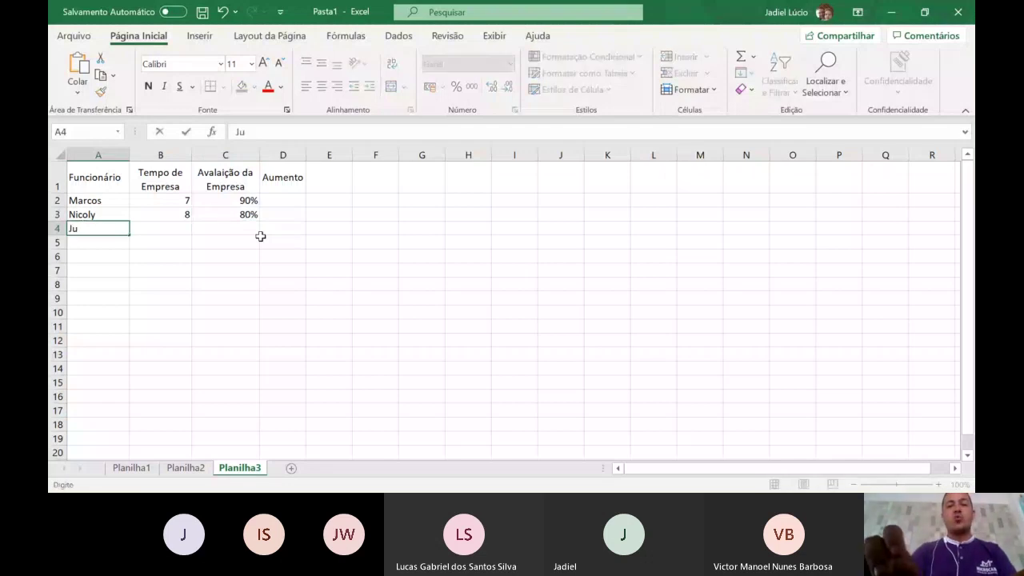
pyautogui.write('lho')
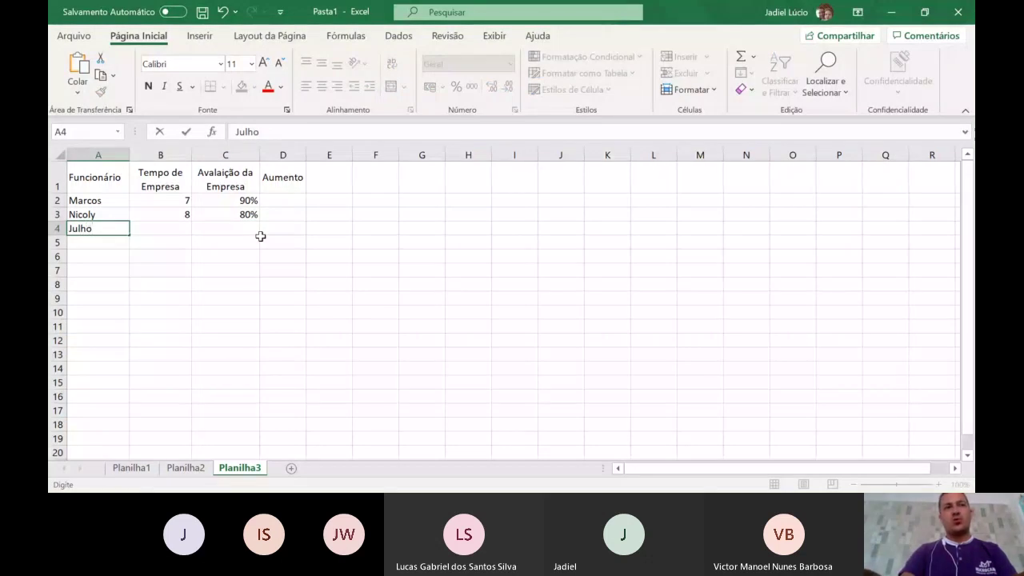
pyautogui.press('Tab')
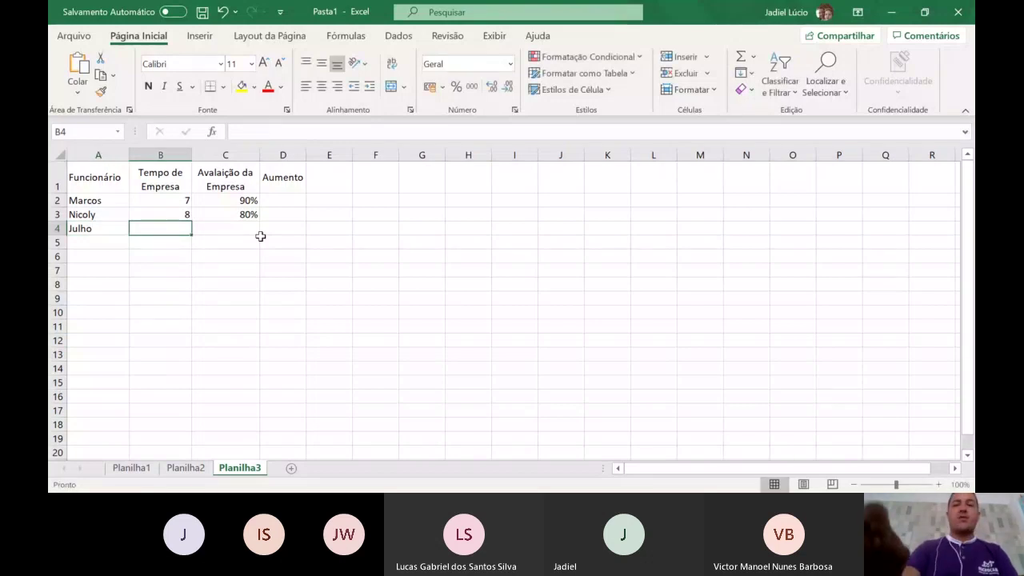
pyautogui.write('9')
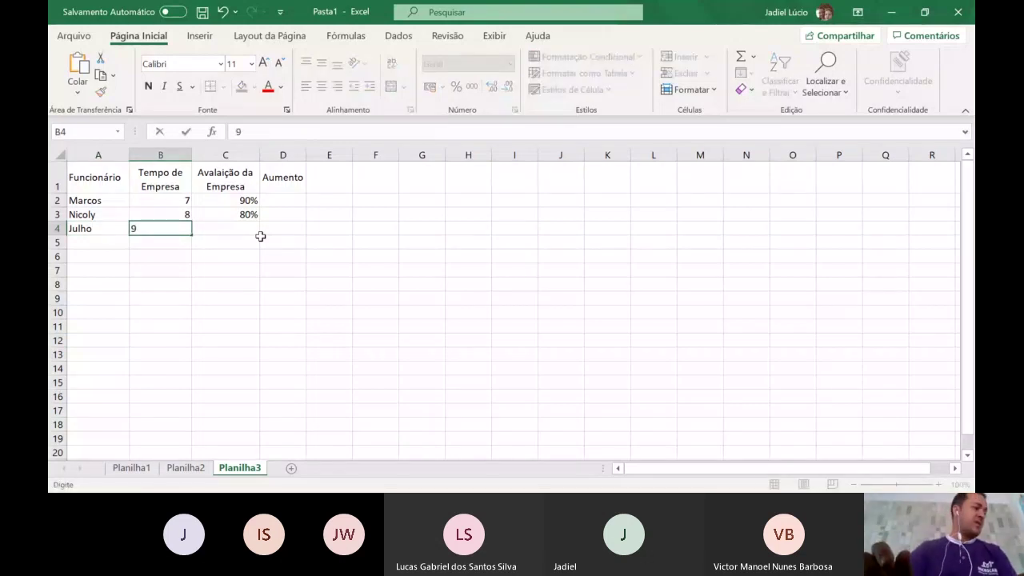
pyautogui.press('Tab')
pyautogui.write('92')
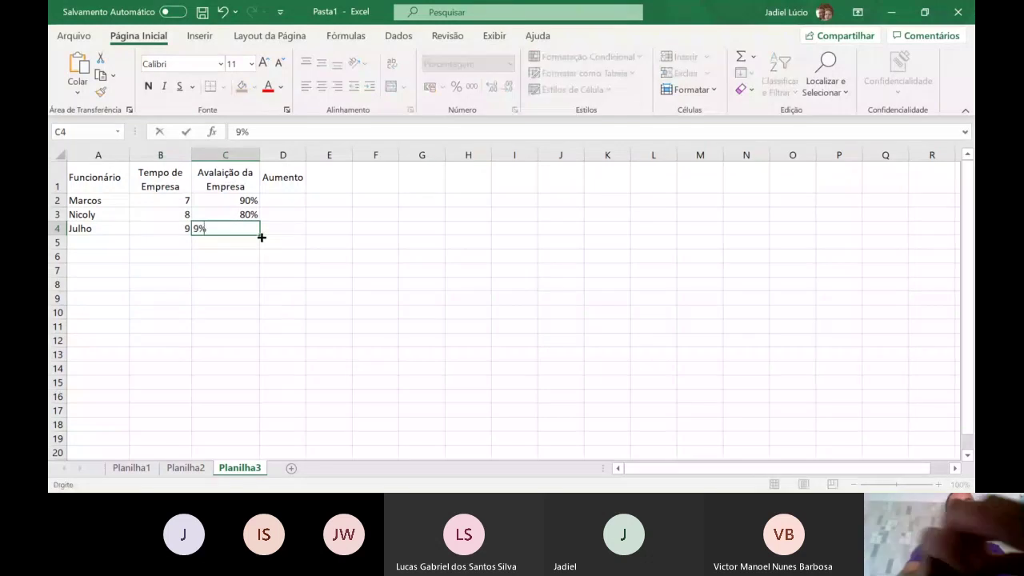
pyautogui.press('Return')
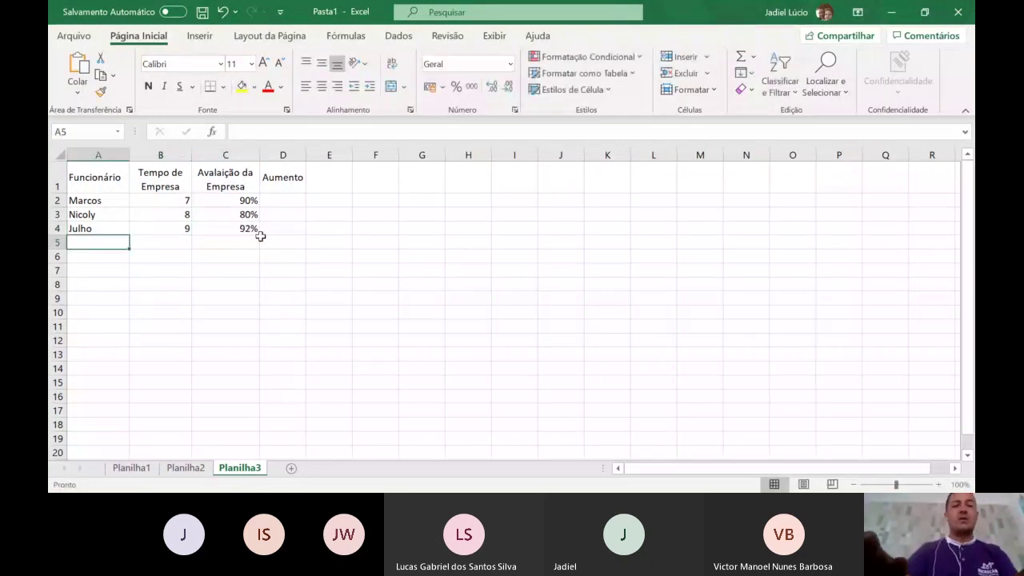
# Enter the fourth employee's name in cell A5 and correct its spelling by removing the extra h
pyautogui.write('Danilho')
pyautogui.press('Tab')
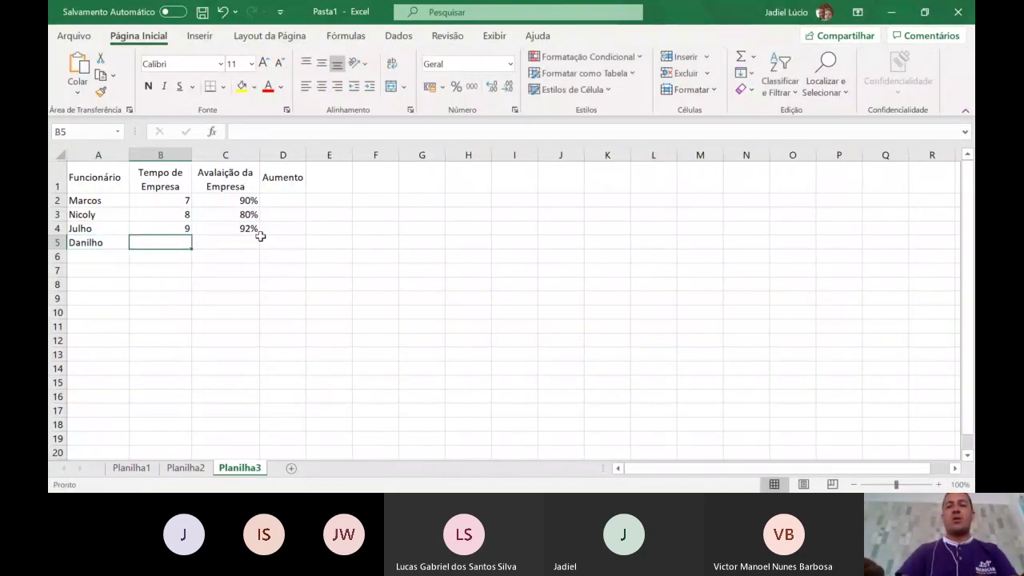
pyautogui.press('Left')
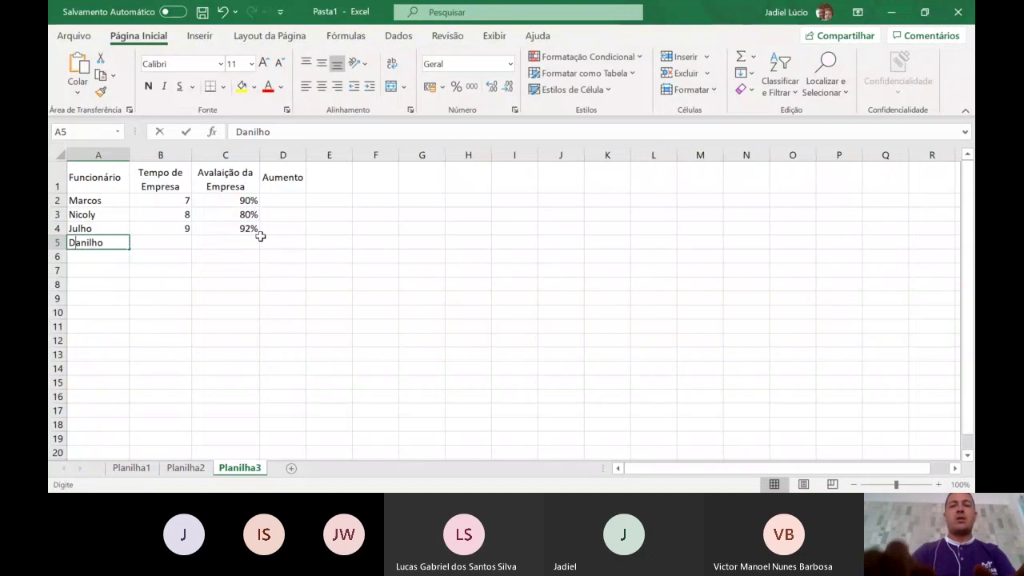
pyautogui.write('Danilh')
pyautogui.press('BackSpace')
pyautogui.write('o')
pyautogui.press('Tab')
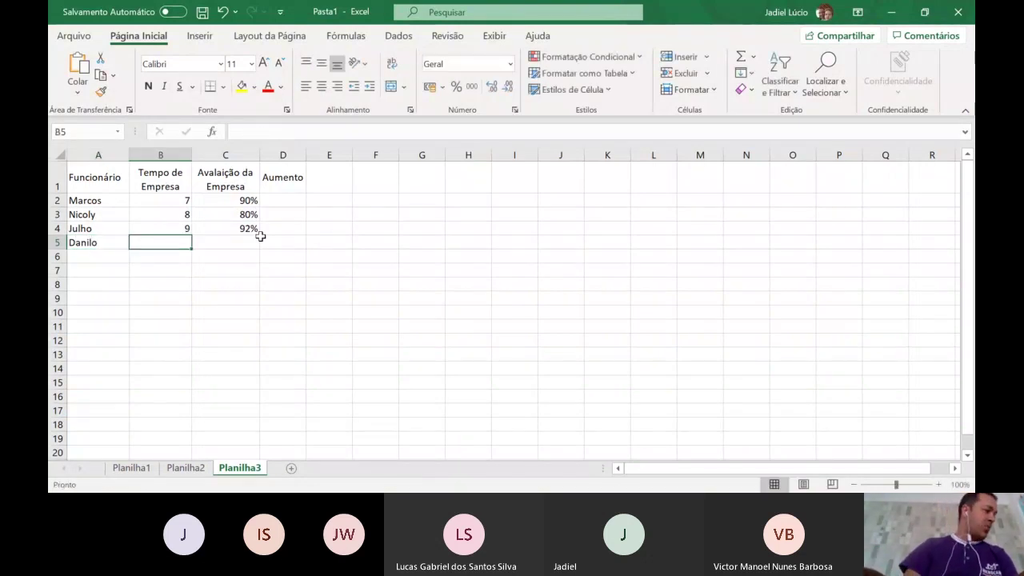
# Enter a company tenure of 8 in B5 and an evaluation of 91% in C5 for the fourth employee
pyautogui.write('8')
pyautogui.press('Tab')
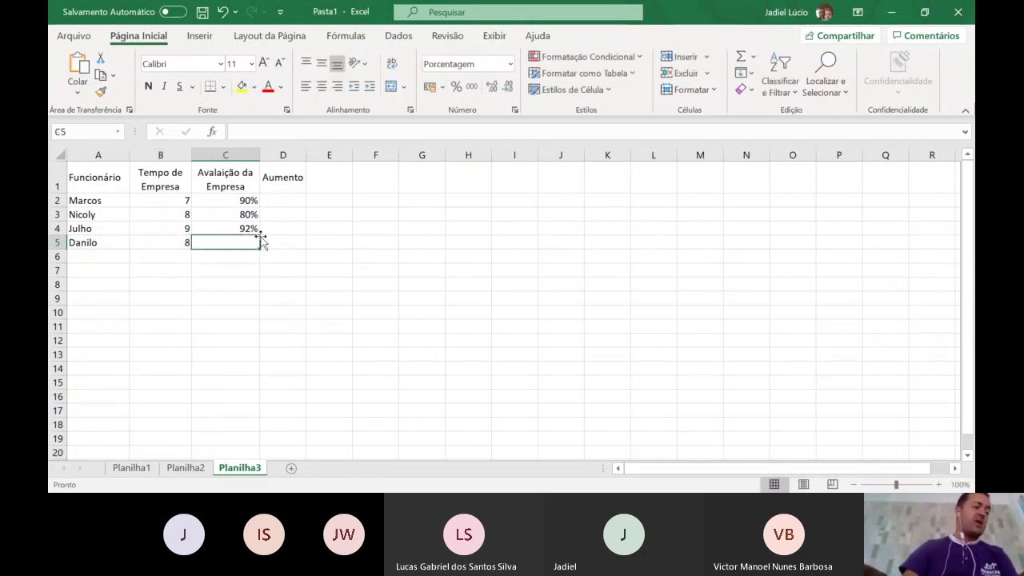
pyautogui.write('91')
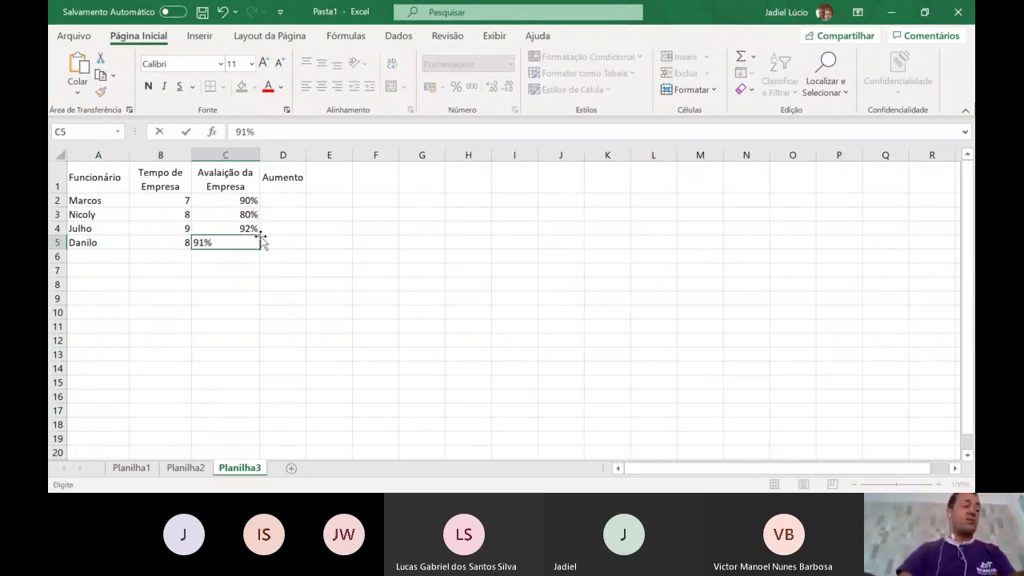
pyautogui.press('Return')
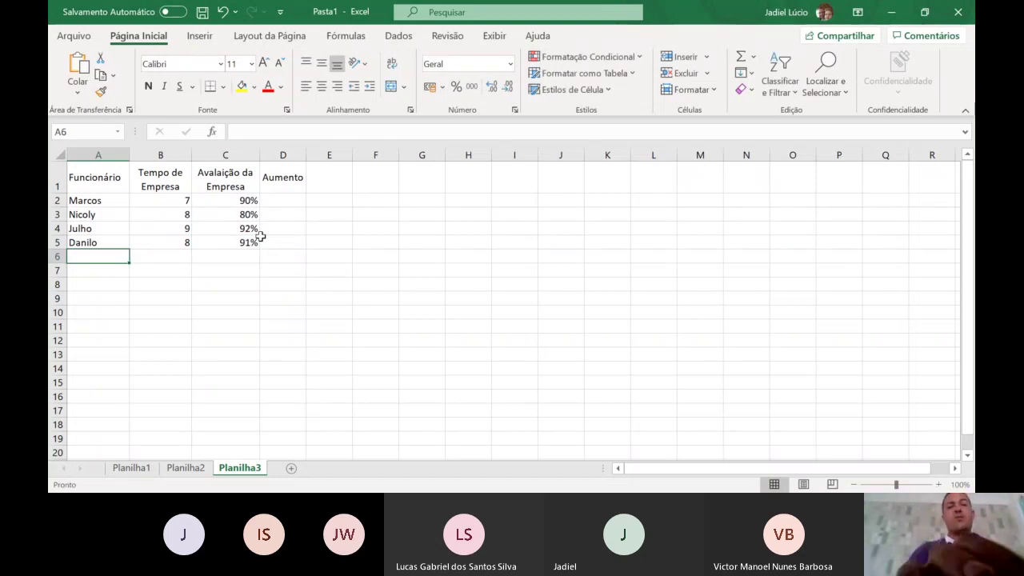
# Fill row 6 with the fifth employee's name, a company tenure of 9 and an evaluation of 68%
pyautogui.write('Pedro')
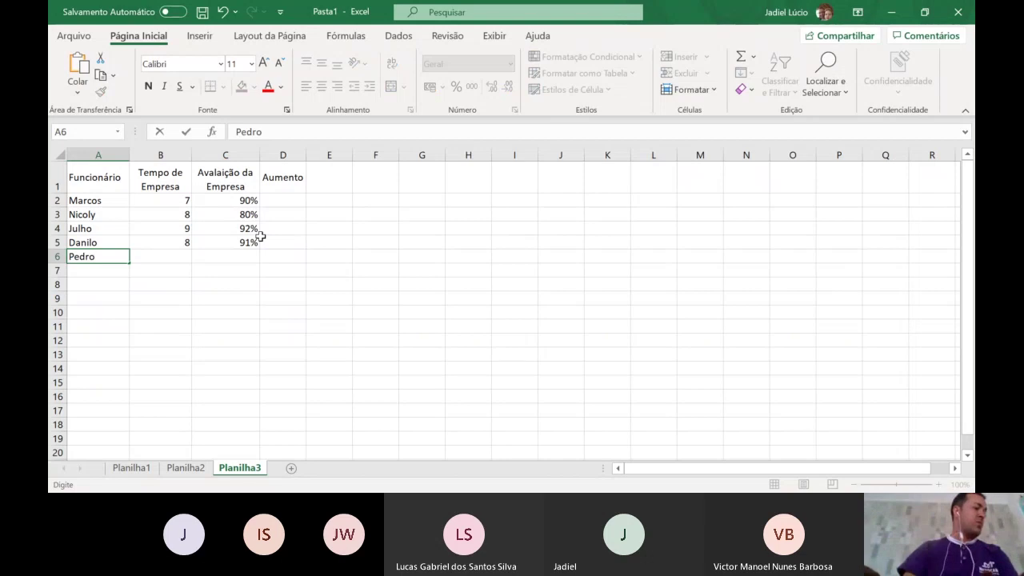
pyautogui.press('Tab')
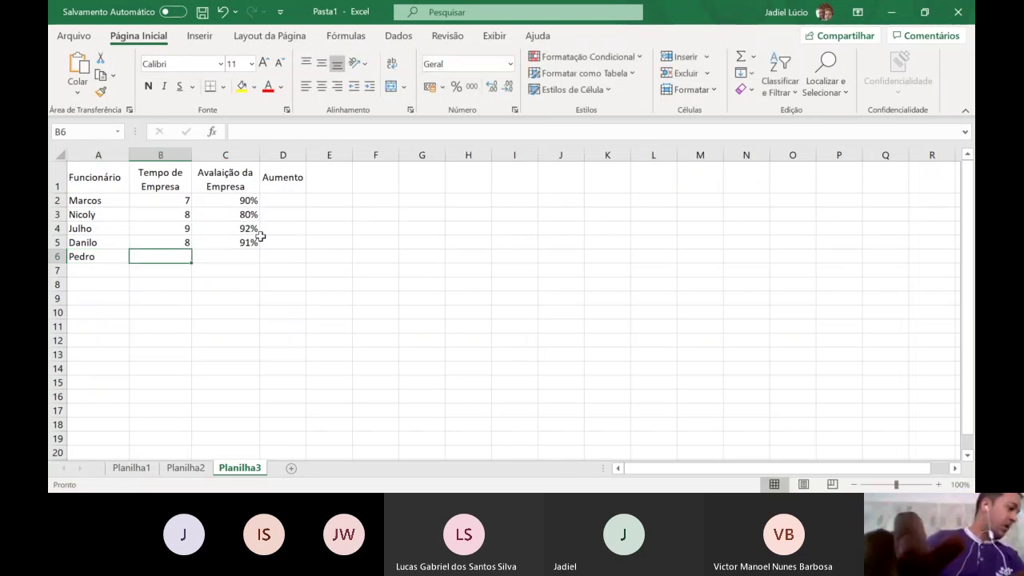
pyautogui.write('9')
pyautogui.press('Tab')
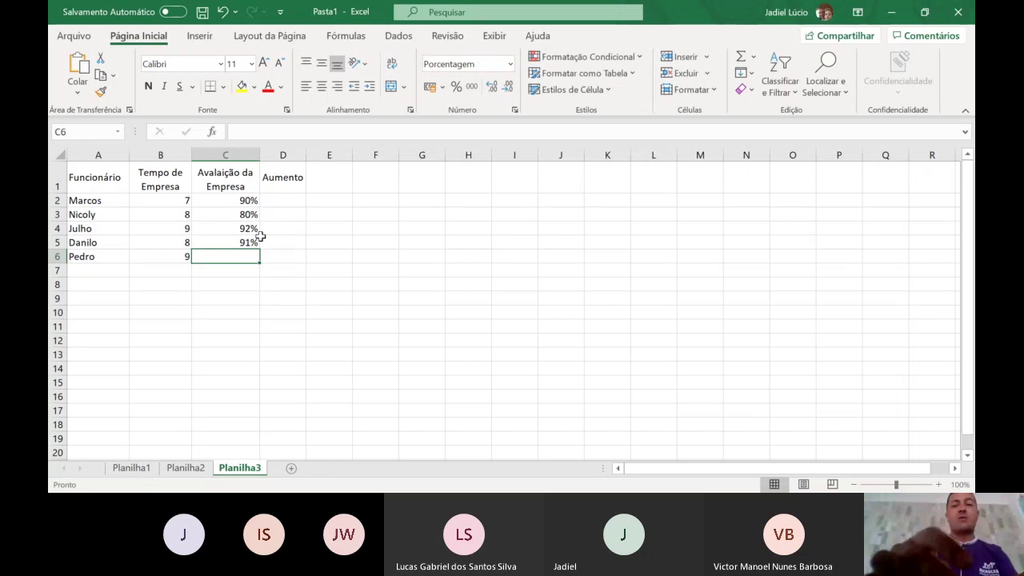
pyautogui.write('68')
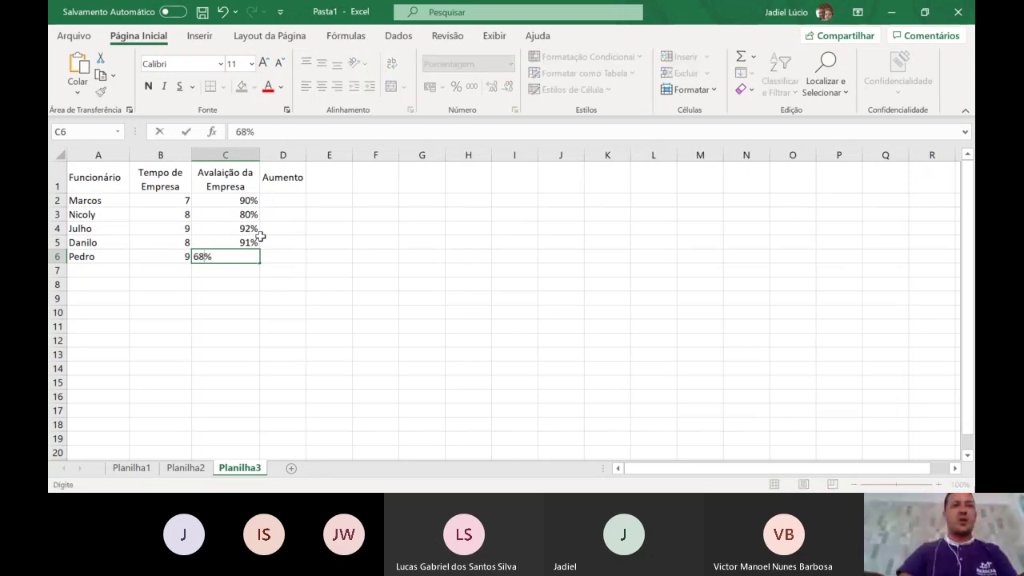
pyautogui.press('Return')
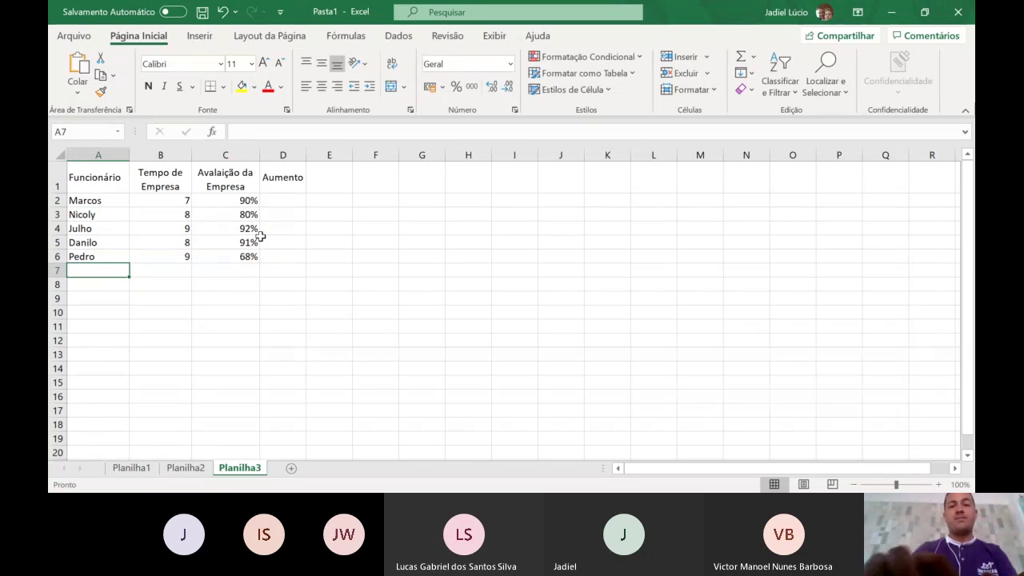
# Fill row 7 with the sixth employee's name, a company tenure of 5 and an evaluation of 72%
pyautogui.write('Justin')
pyautogui.press('Tab')
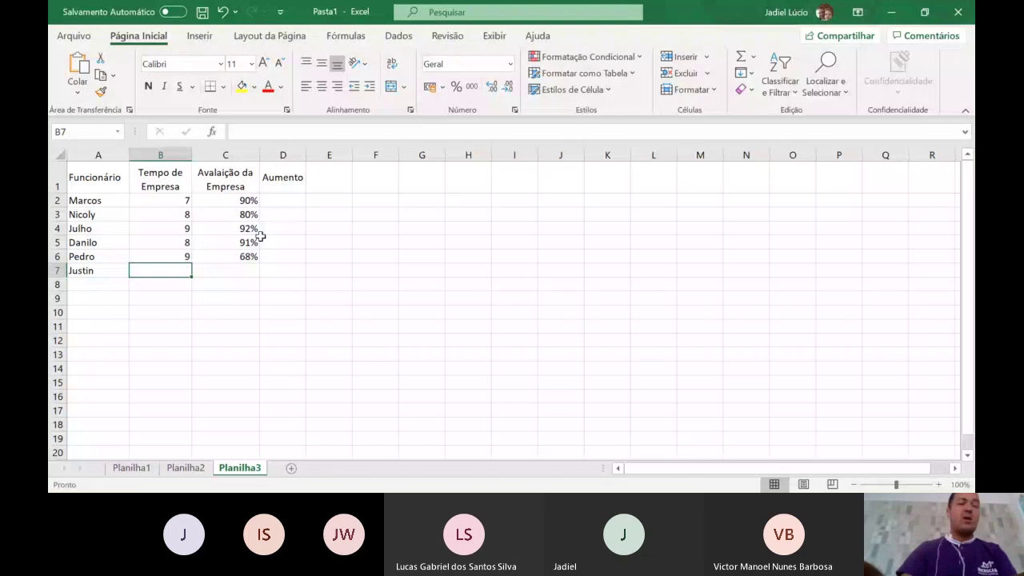
pyautogui.write('5')
pyautogui.press('Tab')
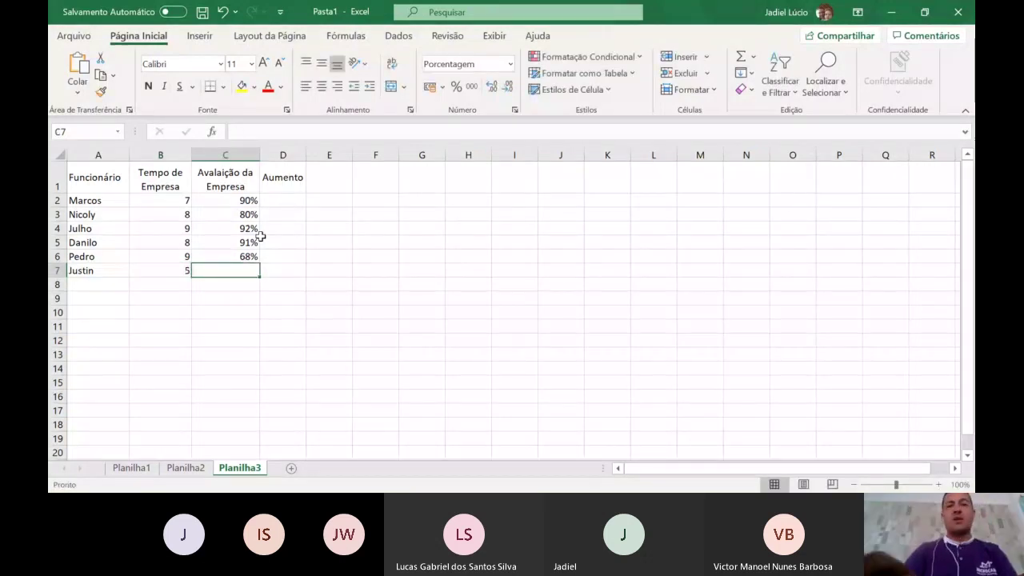
pyautogui.write('72%')
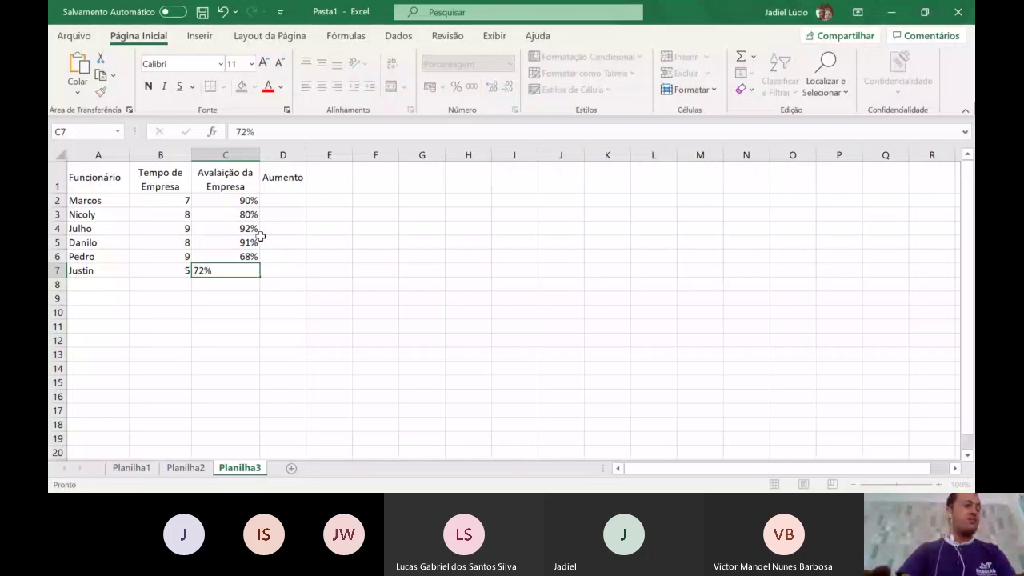
pyautogui.press('Return')
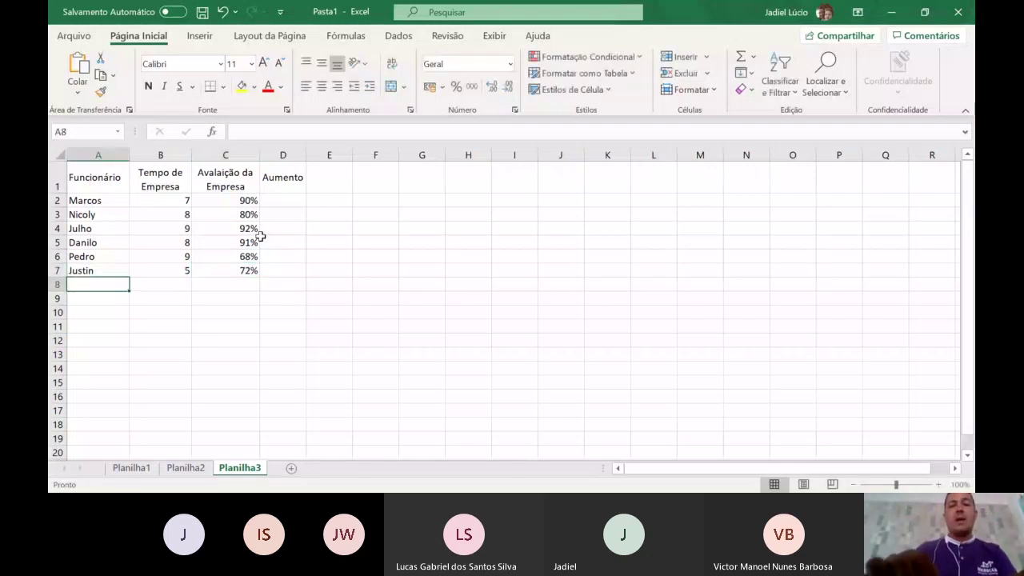
# Fill row 8 with the seventh employee's name, a company tenure of 8 and an evaluation of 20%
pyautogui.write('Mayara')
pyautogui.press('Tab')
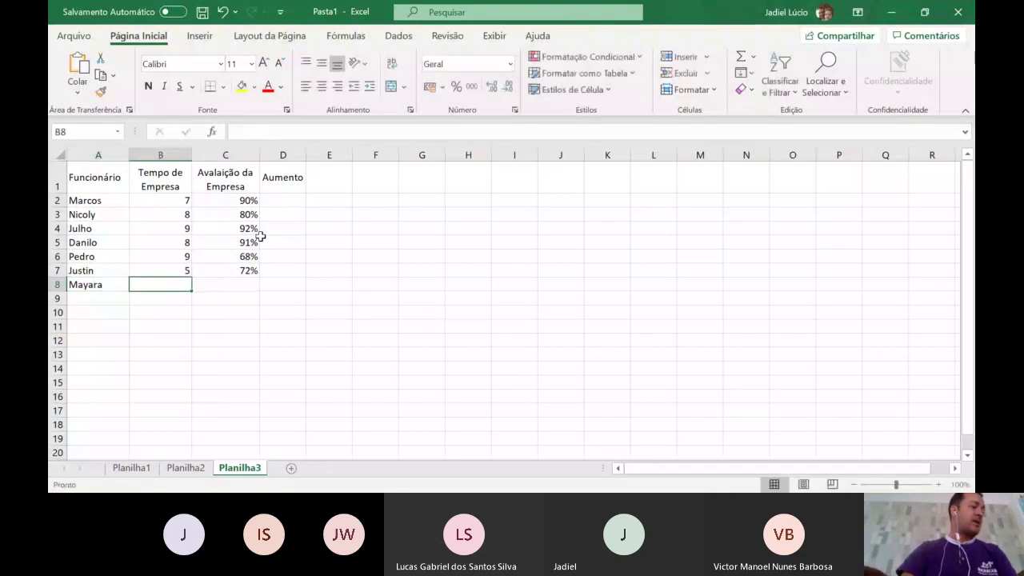
pyautogui.write('8')
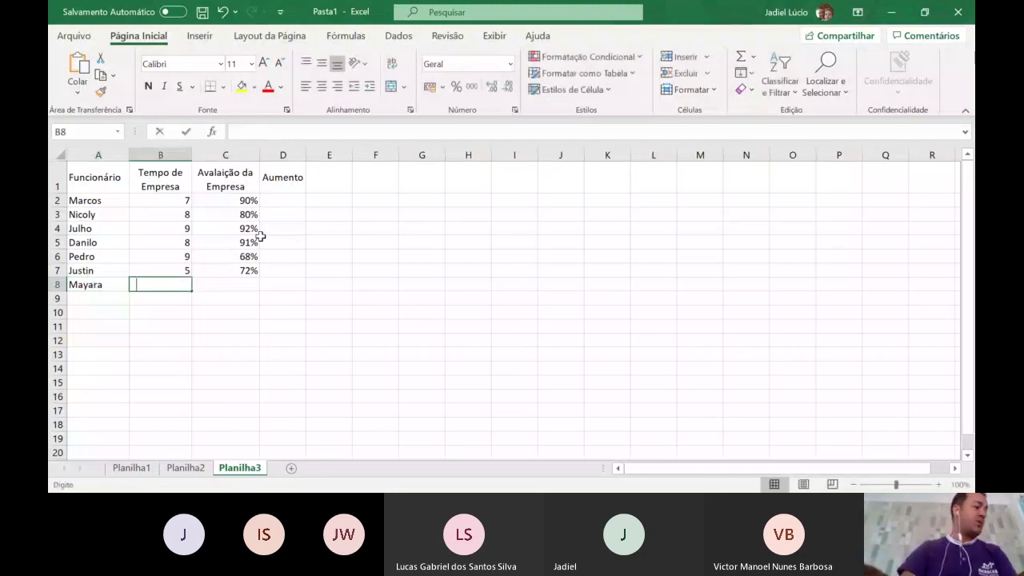
pyautogui.press('Tab')
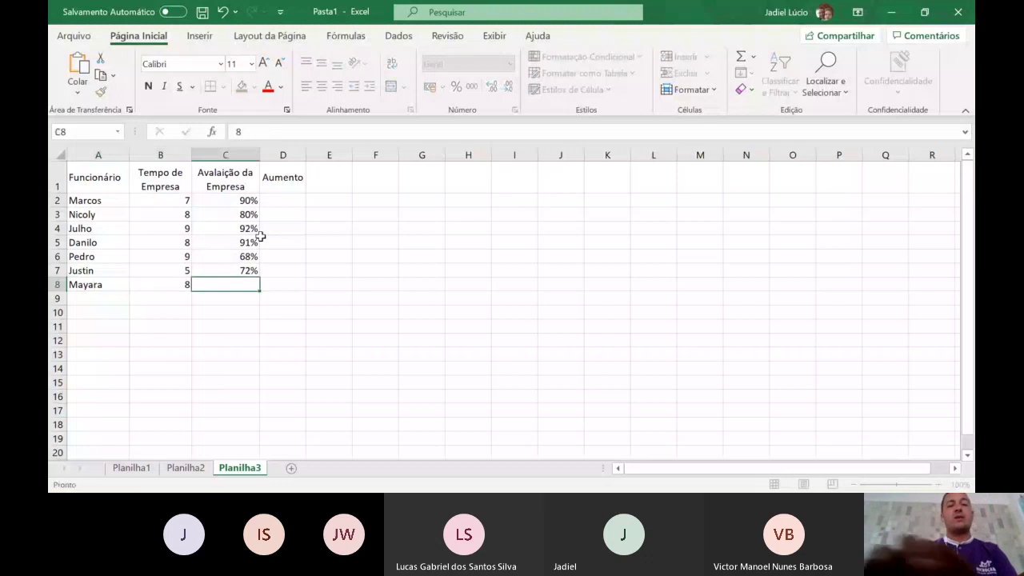
pyautogui.write('20%')
pyautogui.press('Return')
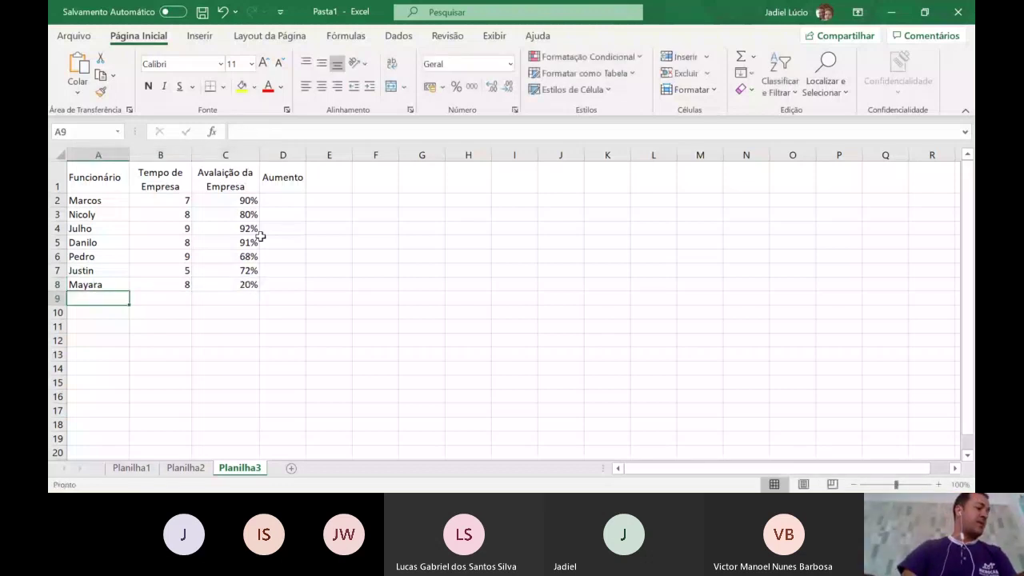
# Fill row 9 with the eighth employee's name, a company tenure of 7 and an evaluation of 45%
pyautogui.write('Joe')
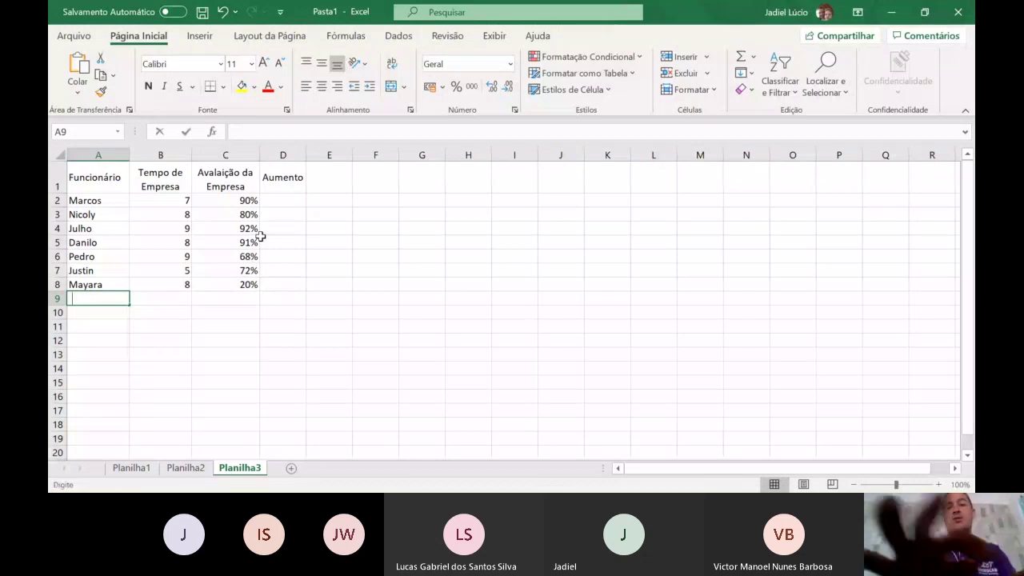
pyautogui.write('l')
pyautogui.press('Tab')
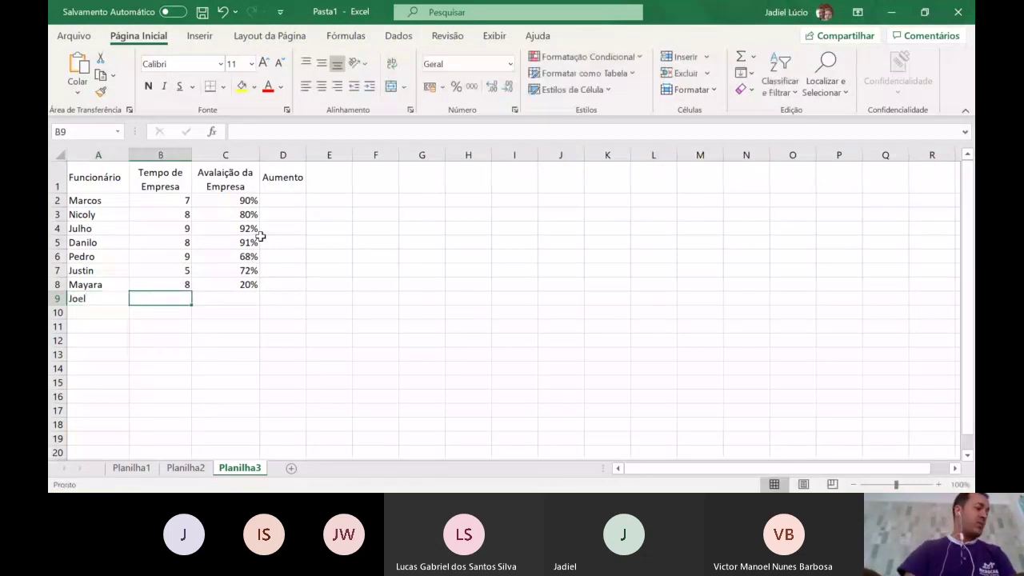
pyautogui.write('7')
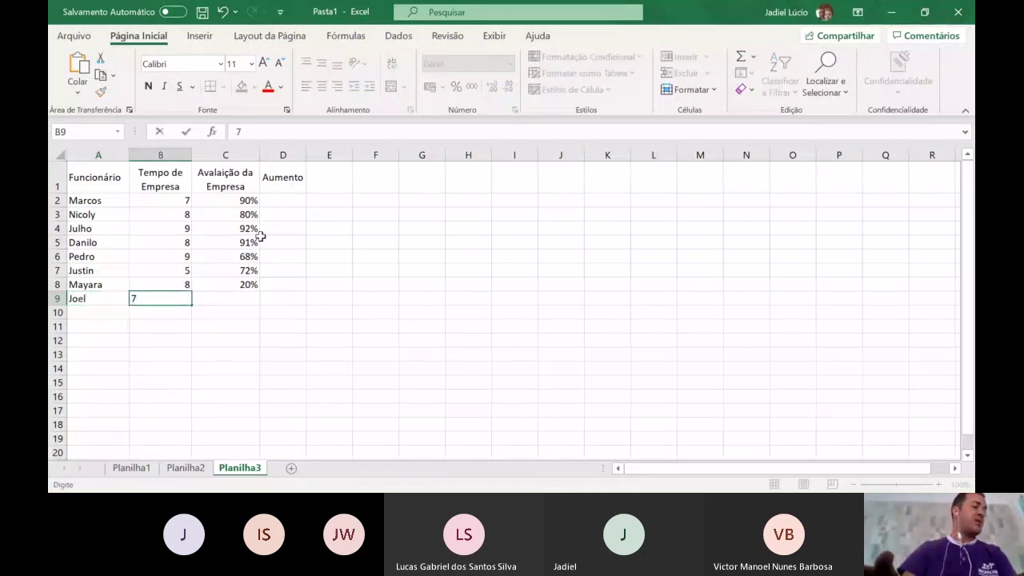
pyautogui.press('Tab')
pyautogui.write('45%')
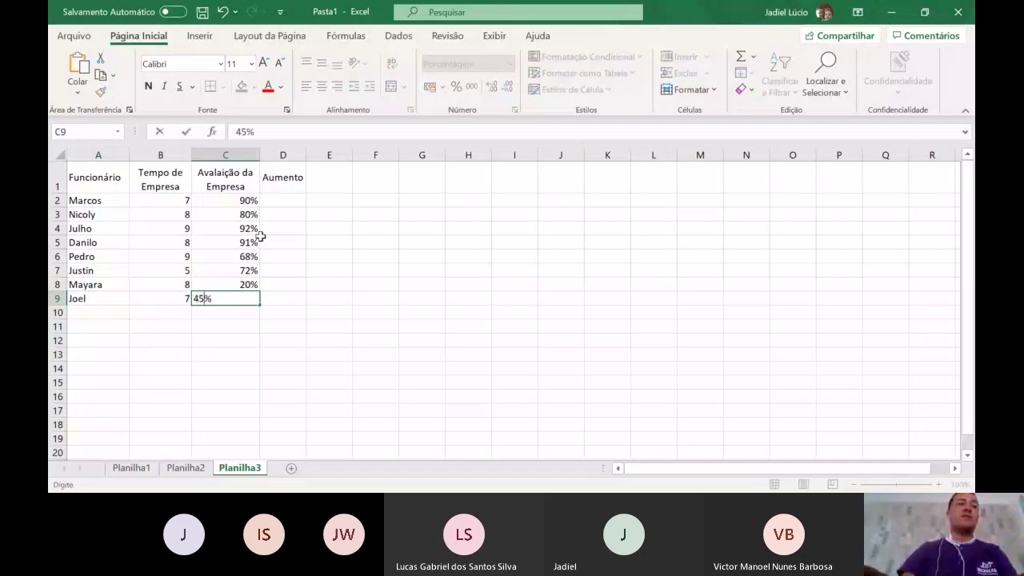
pyautogui.press('Return')
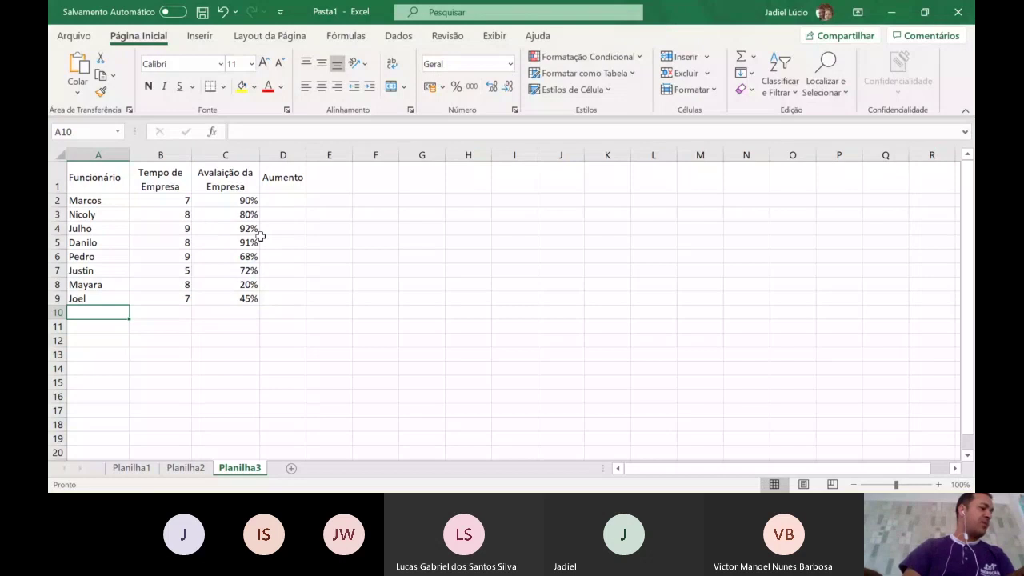
# Fill row 10 with the ninth employee's name, a company tenure of 8 and an evaluation of 65%
pyautogui.write('Pa')
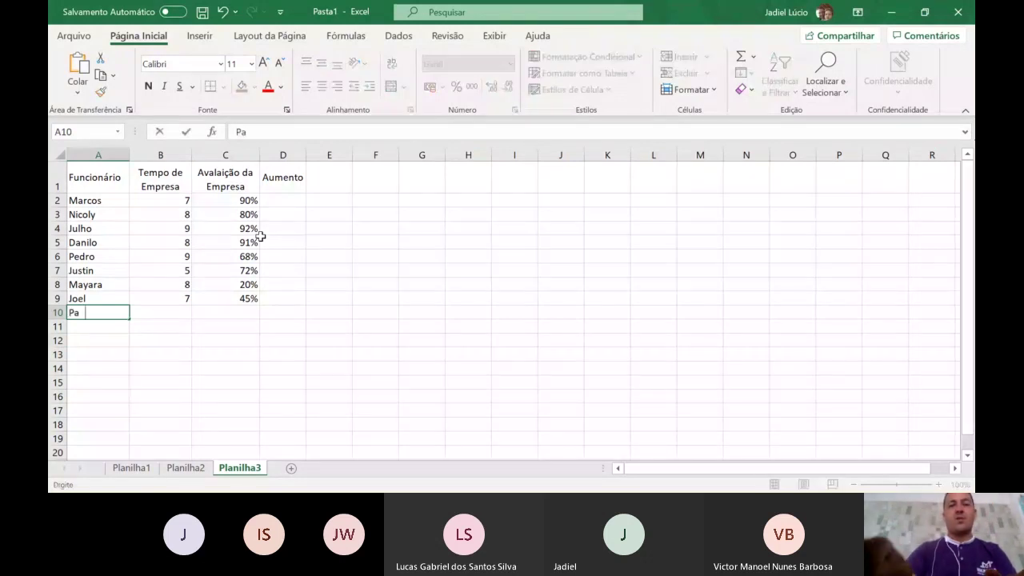
pyautogui.write('ulo')
pyautogui.press('Tab')
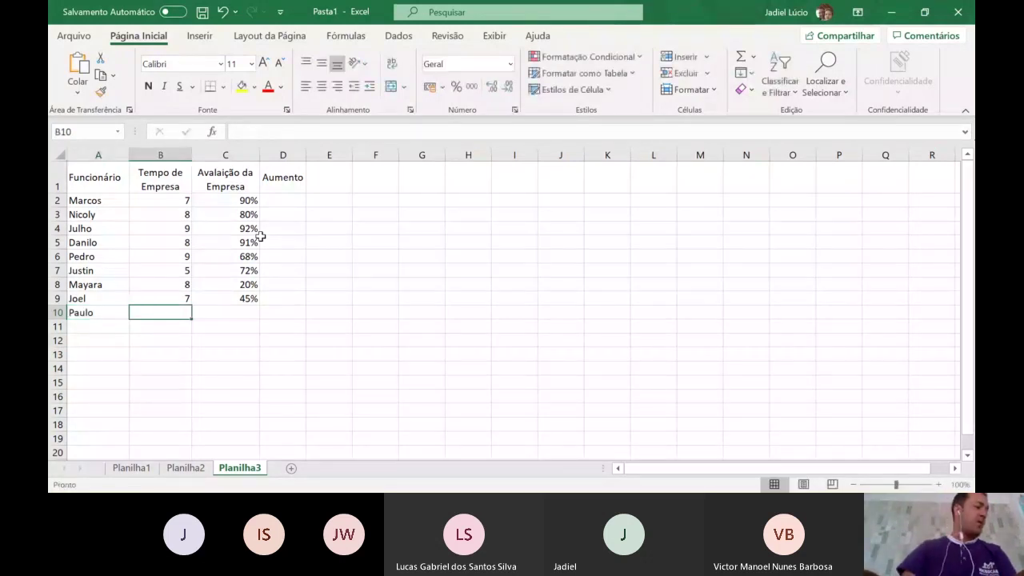
pyautogui.write('8')
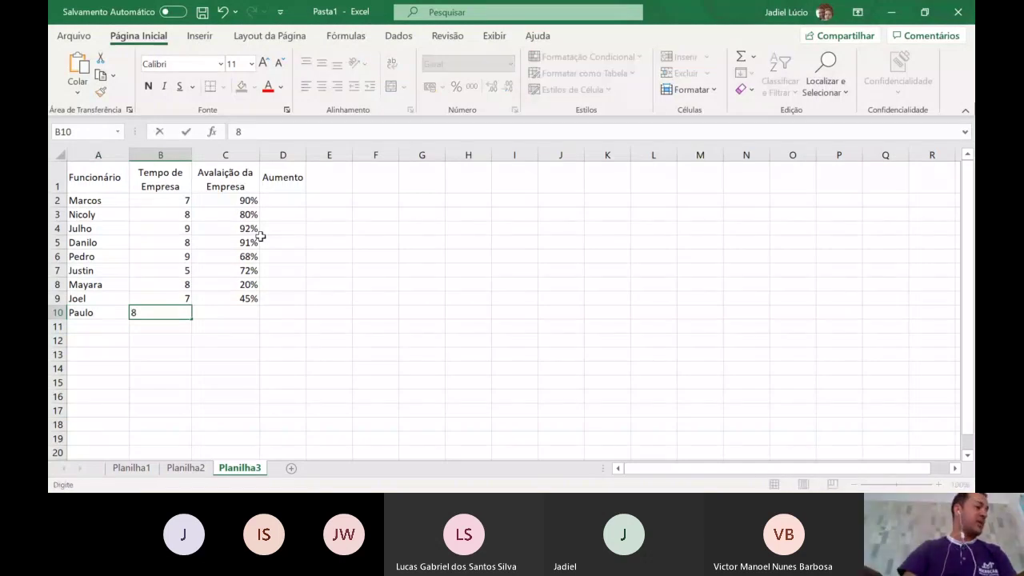
pyautogui.press('Tab')
pyautogui.write('6%')
pyautogui.write('5')
pyautogui.press('Return')
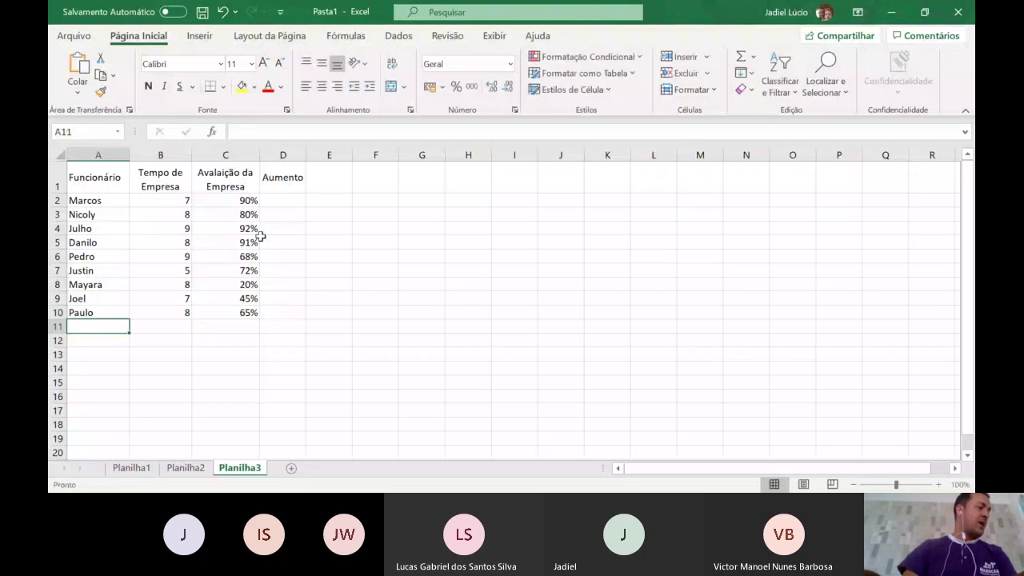
# Fill row 11 with the tenth employee's name, a company tenure of 1 and an evaluation of 70%
pyautogui.write('Rene')
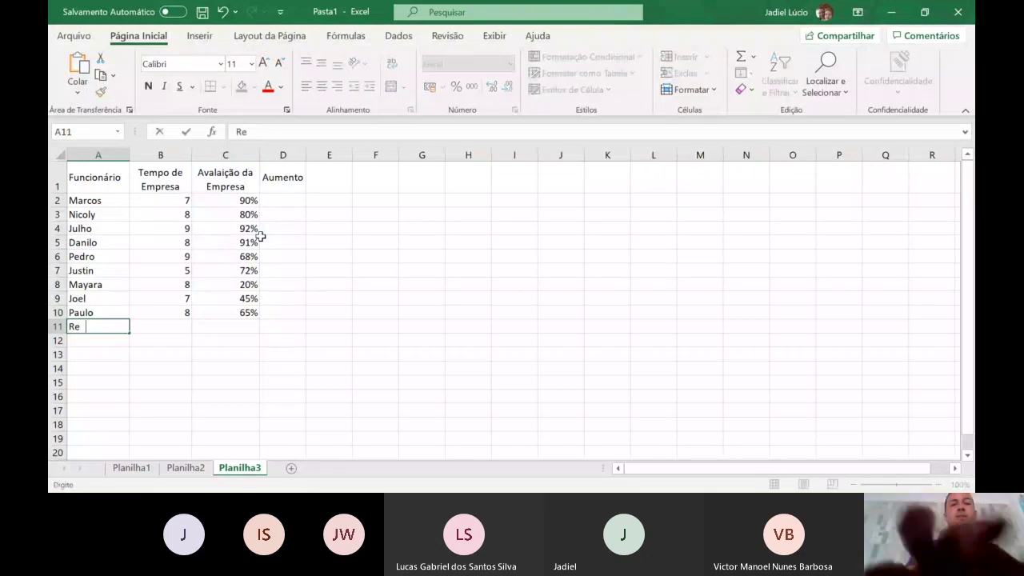
pyautogui.press('Tab')
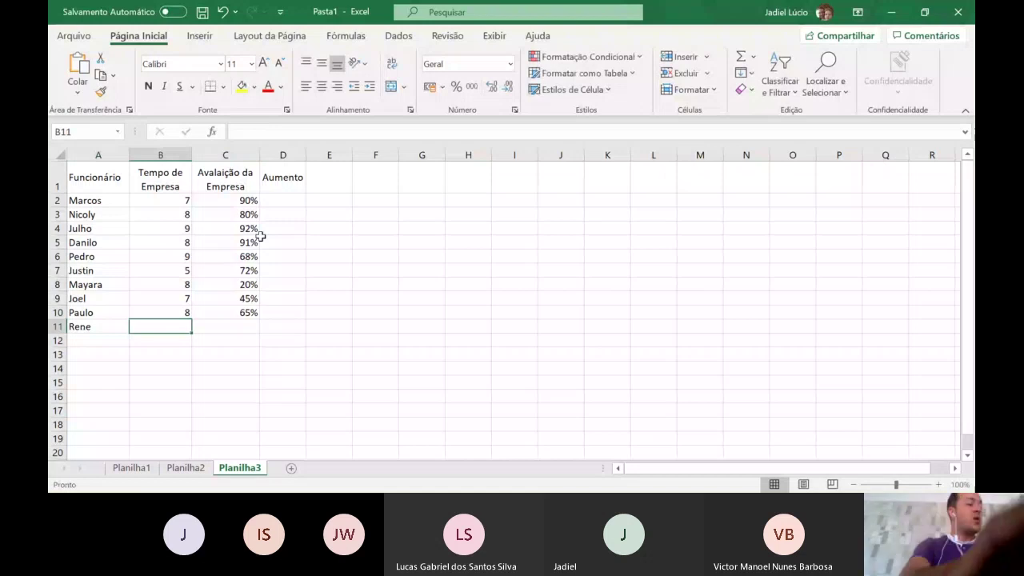
pyautogui.write('1')
pyautogui.press('Tab')
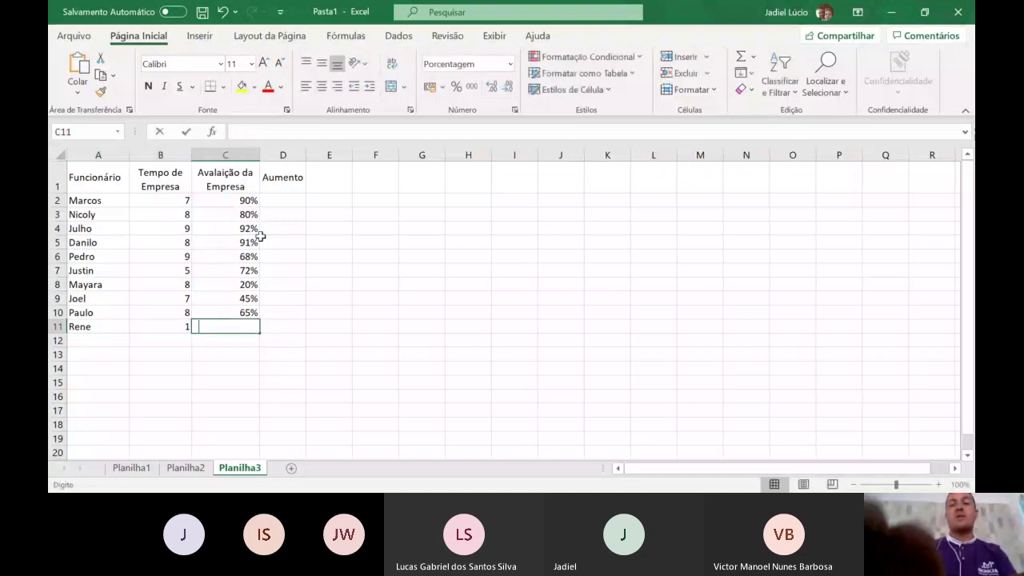
pyautogui.write('70')
pyautogui.press('Tab')
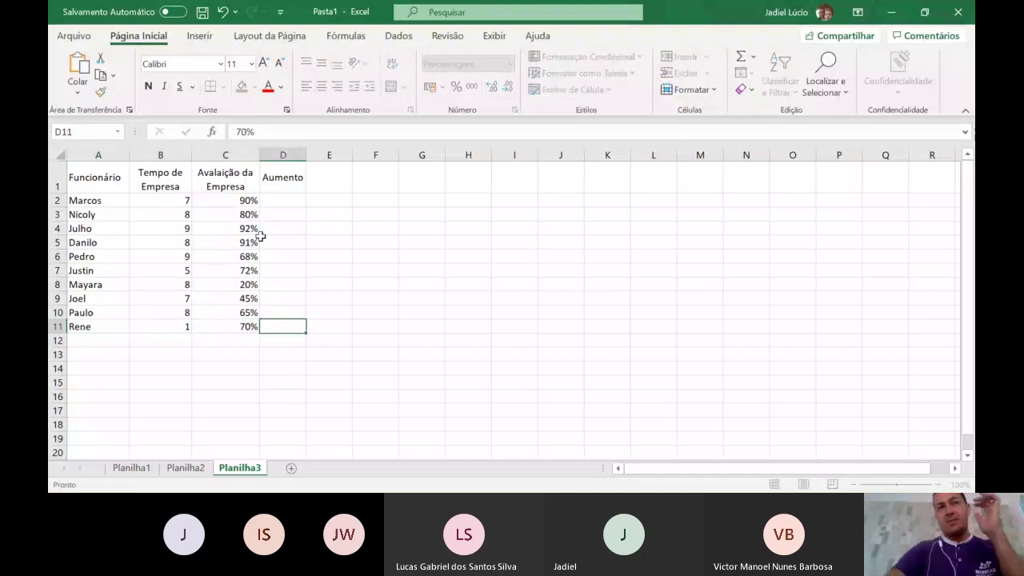
# Start an SE formula in D2 with a nested E function whose first condition is B2>=5
pyautogui.click(291, 204)
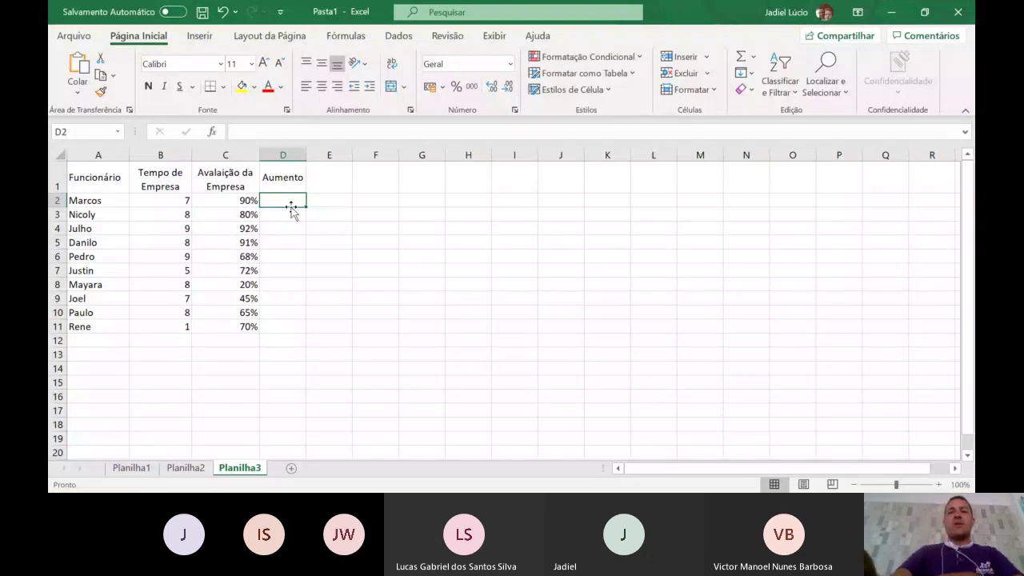
pyautogui.write('=se')
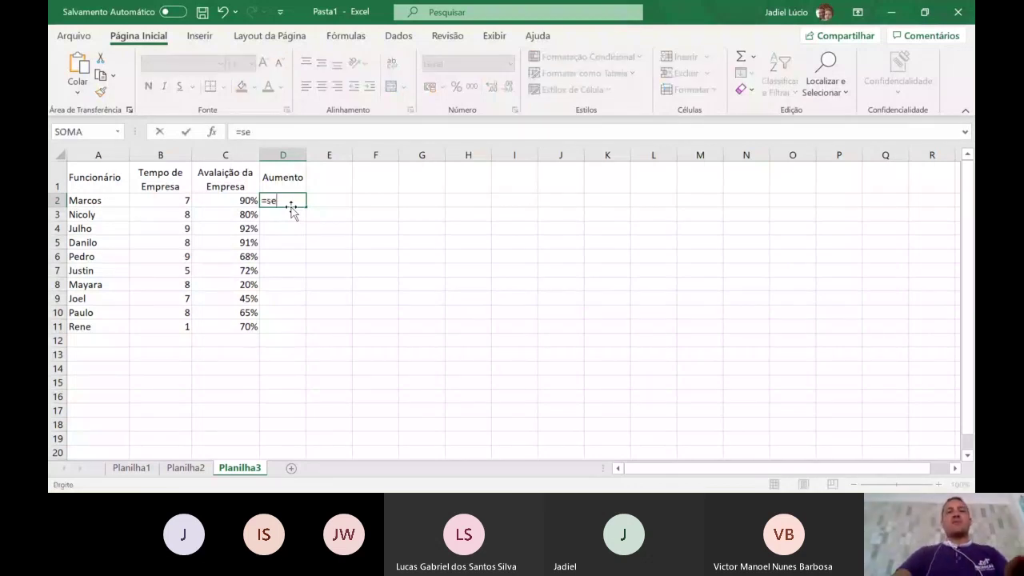
pyautogui.press('Tab')
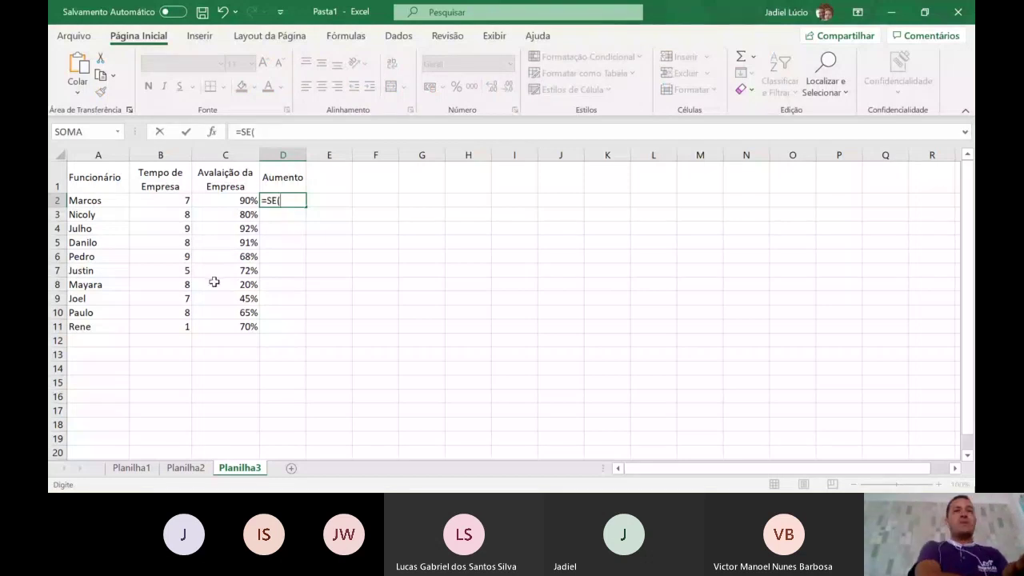
pyautogui.write('e')
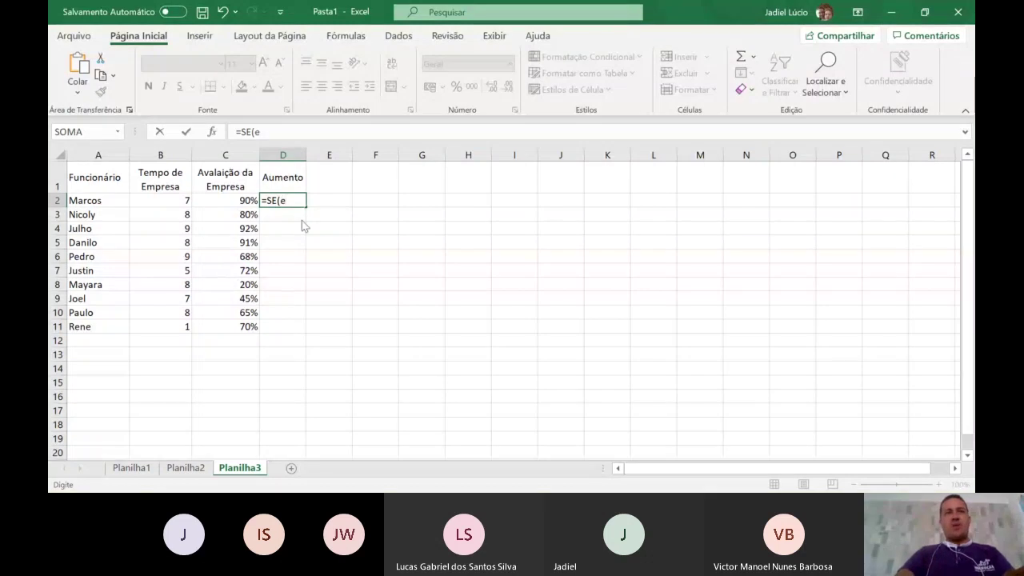
pyautogui.press('Tab')
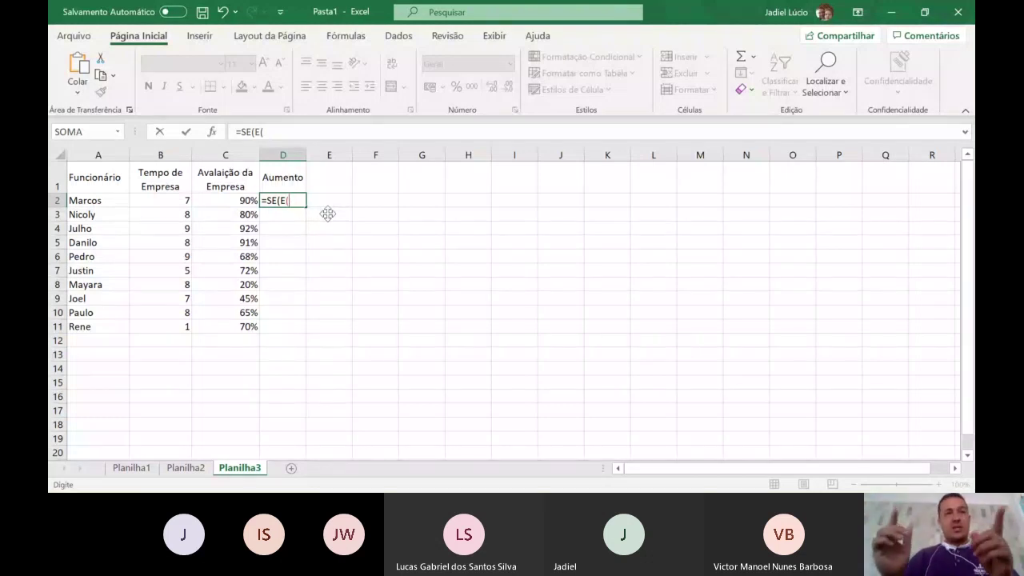
pyautogui.click(180, 200)
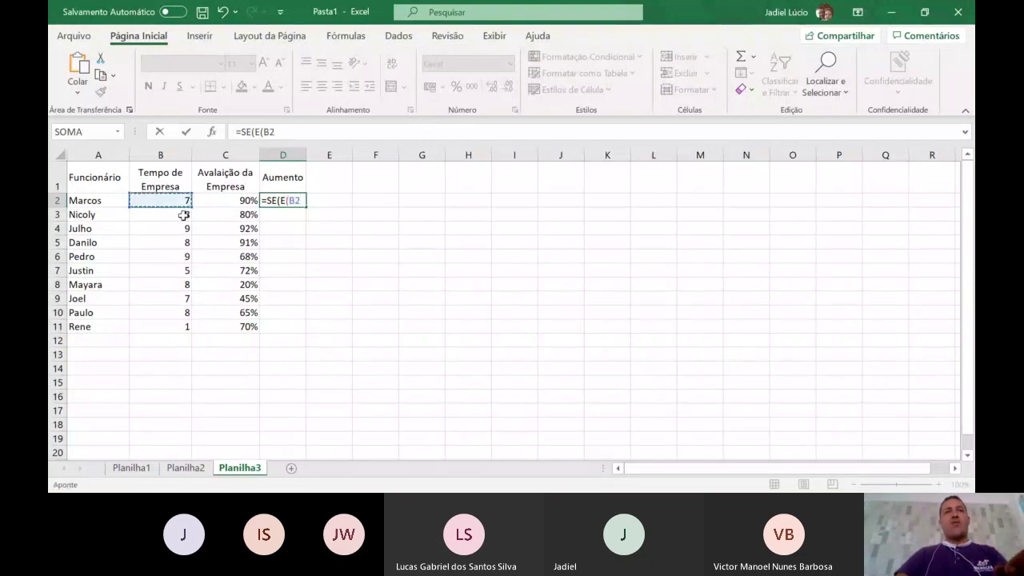
pyautogui.write('>=')
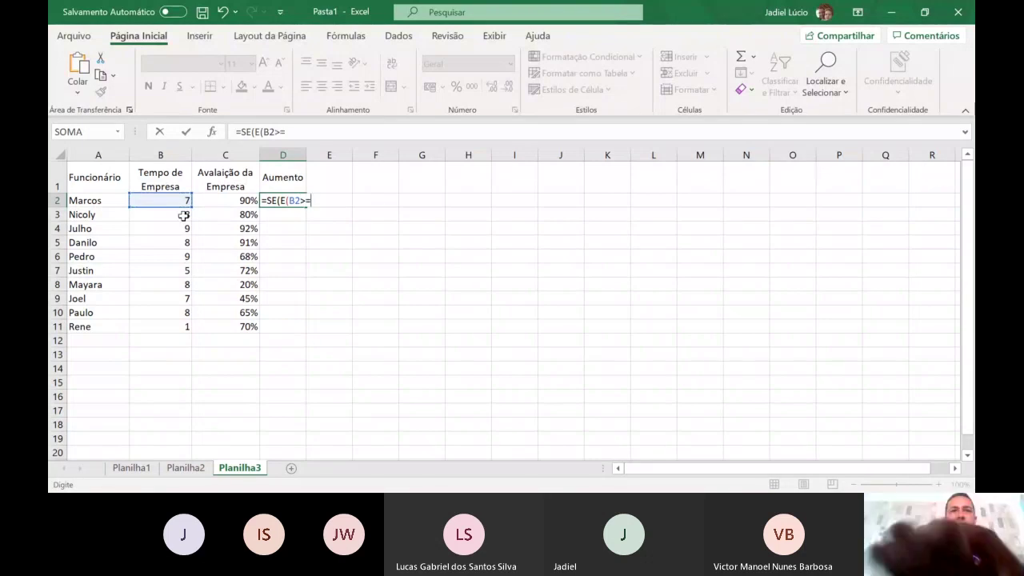
pyautogui.write('5')
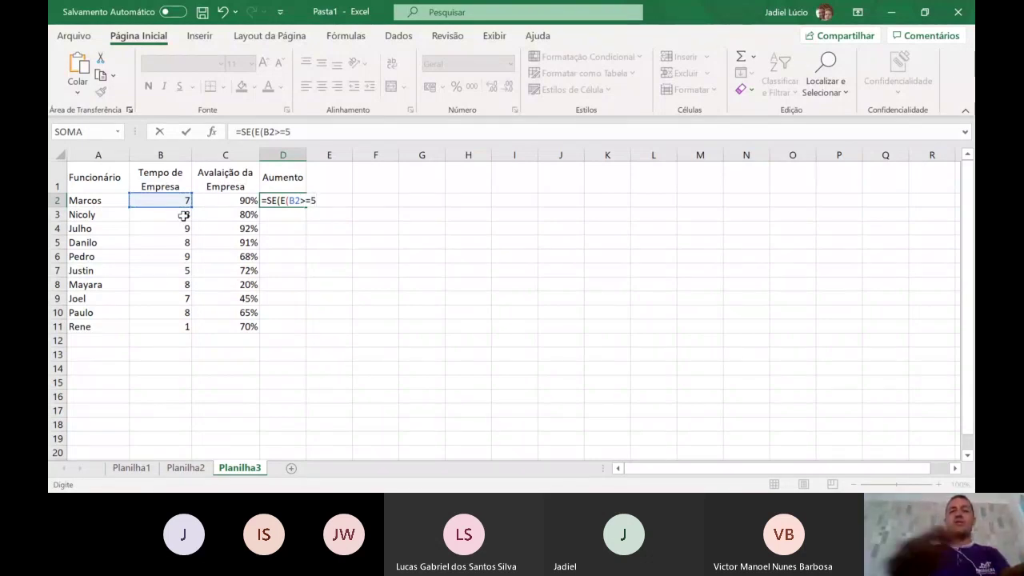
# Add C2>=80% as the second condition of the nested E function and close that function
pyautogui.write(';')
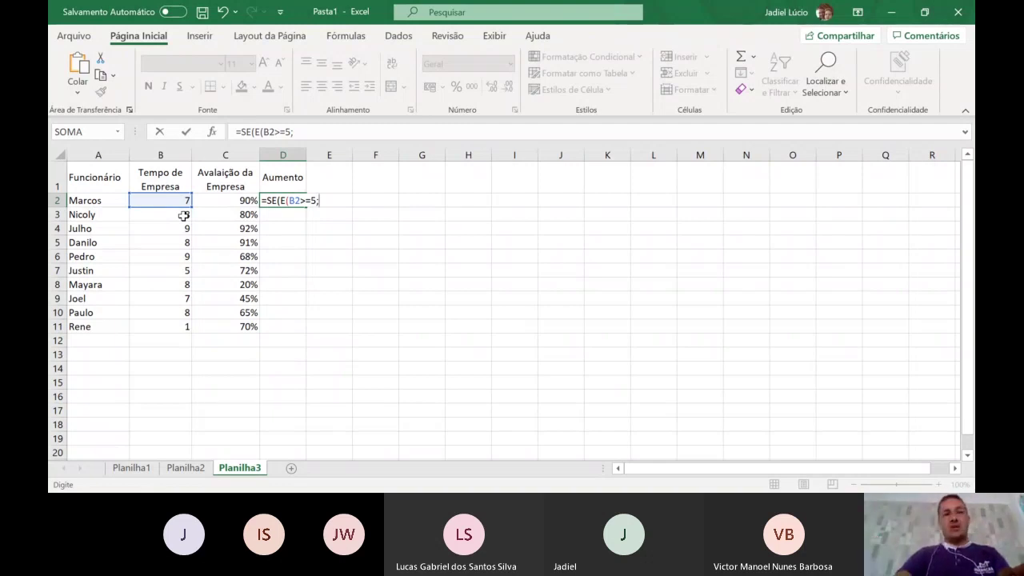
pyautogui.click(221, 201)
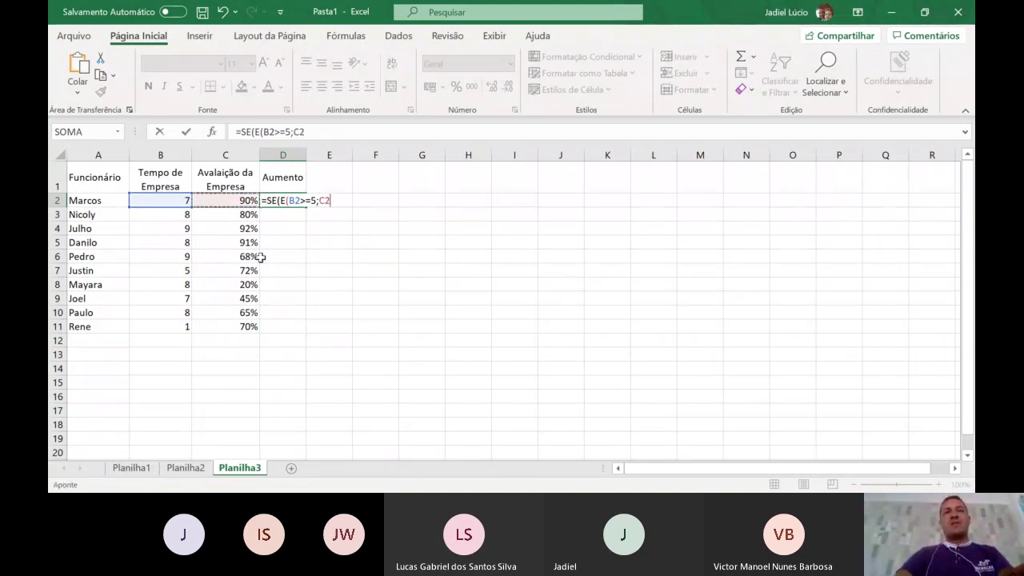
pyautogui.write('>')
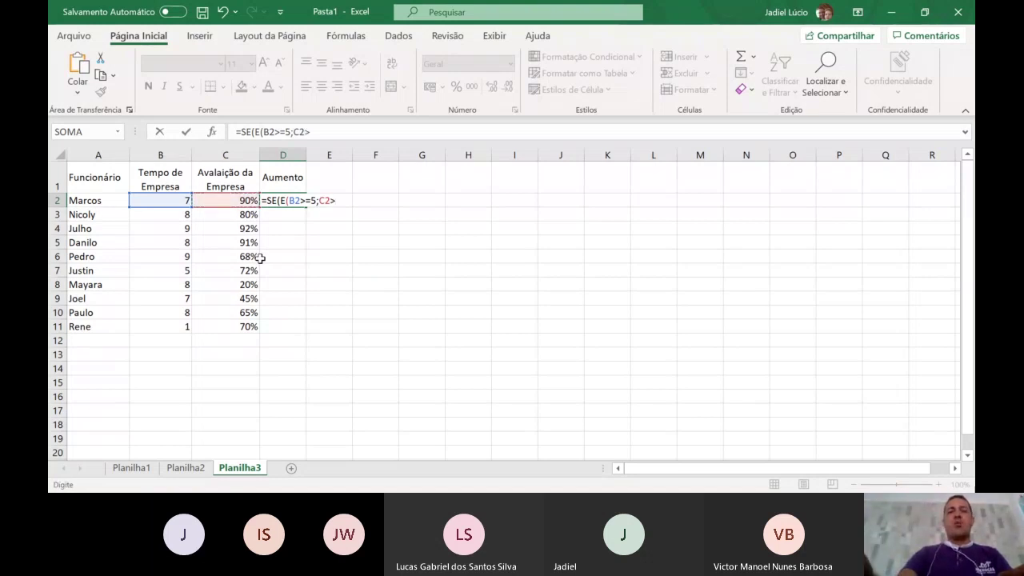
pyautogui.write('=80%')
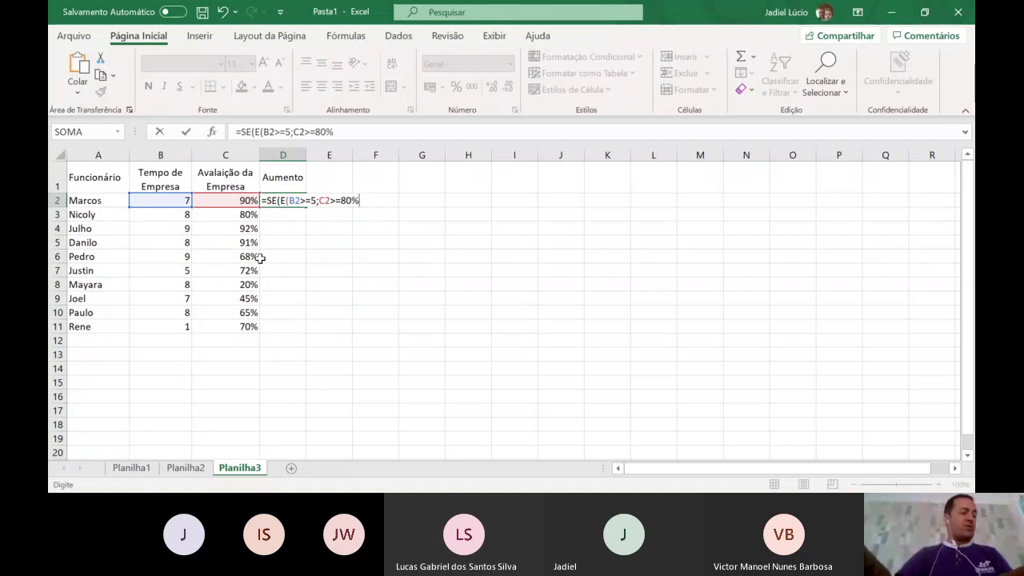
pyautogui.write(')')
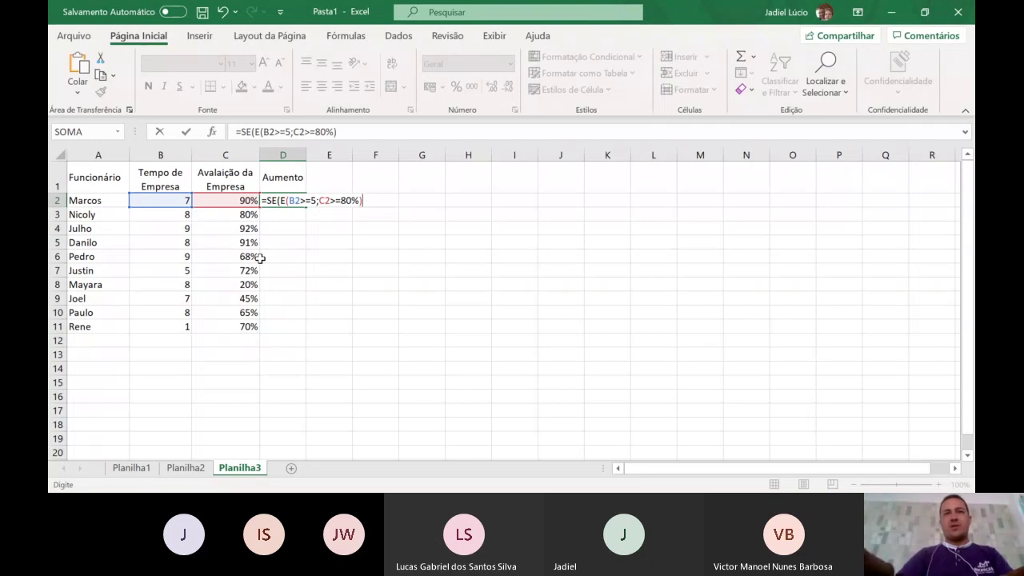
# Complete the D2 formula with "Sim" as the true result and "Não" as the false result, accepting the proposed parenthesis correction
pyautogui.write(';')
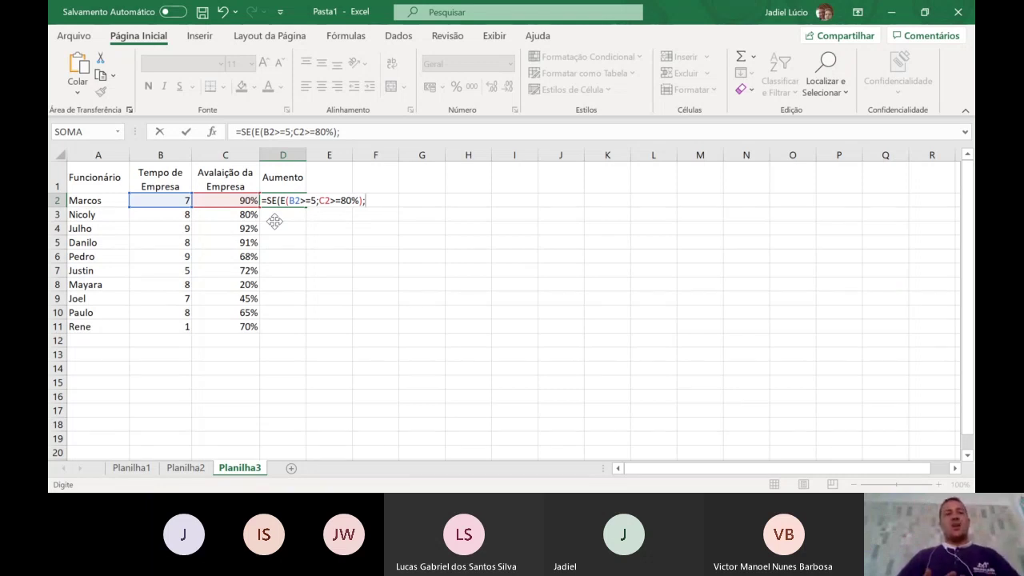
pyautogui.write('"')
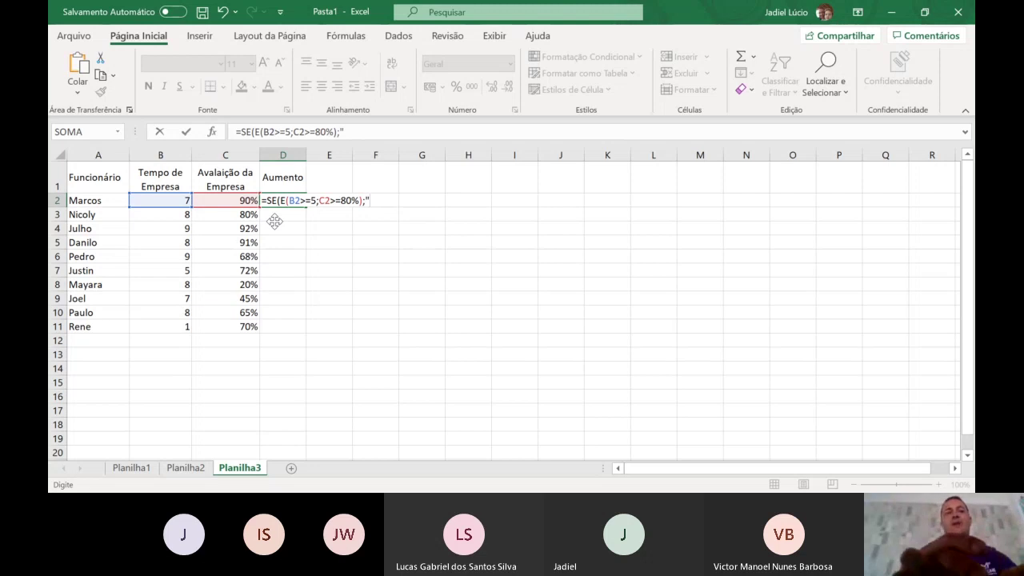
pyautogui.write('Sim')
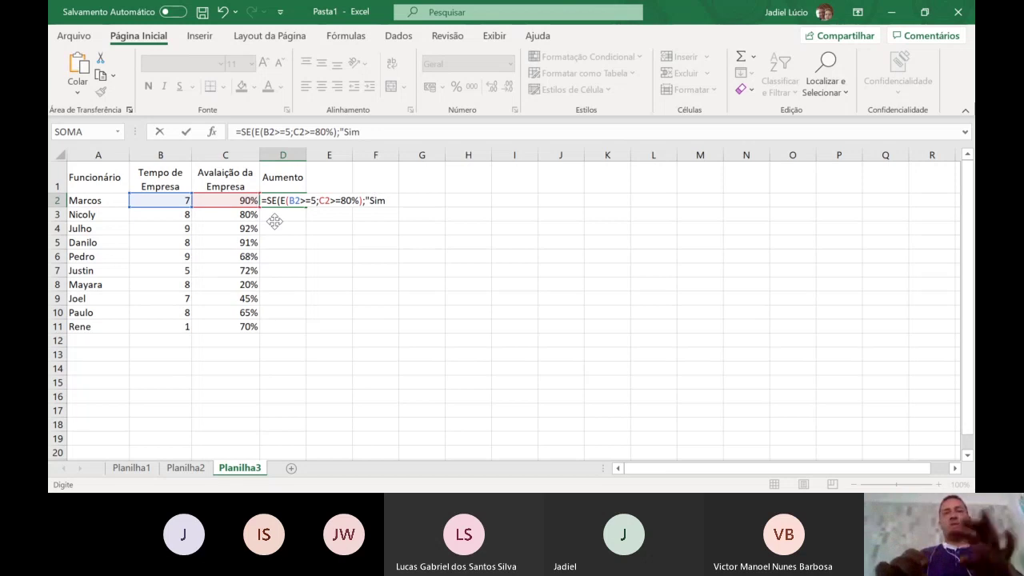
pyautogui.write('";')
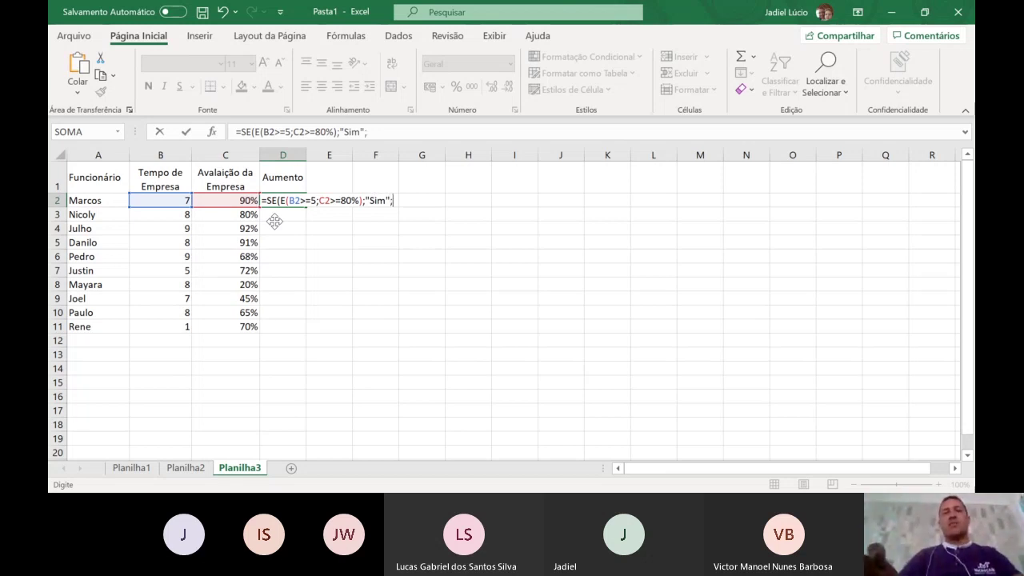
pyautogui.write('"Não"')
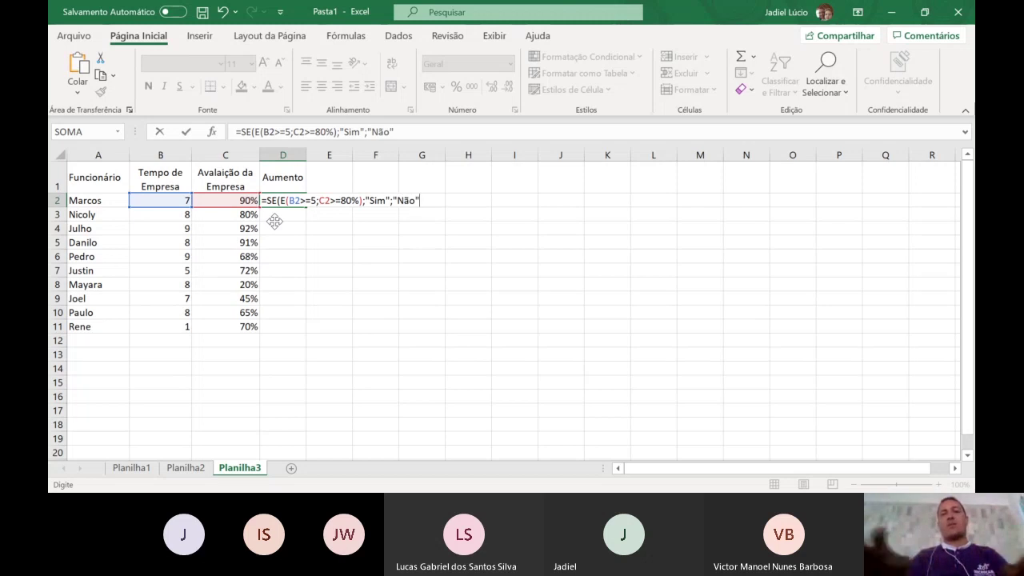
pyautogui.write('))')
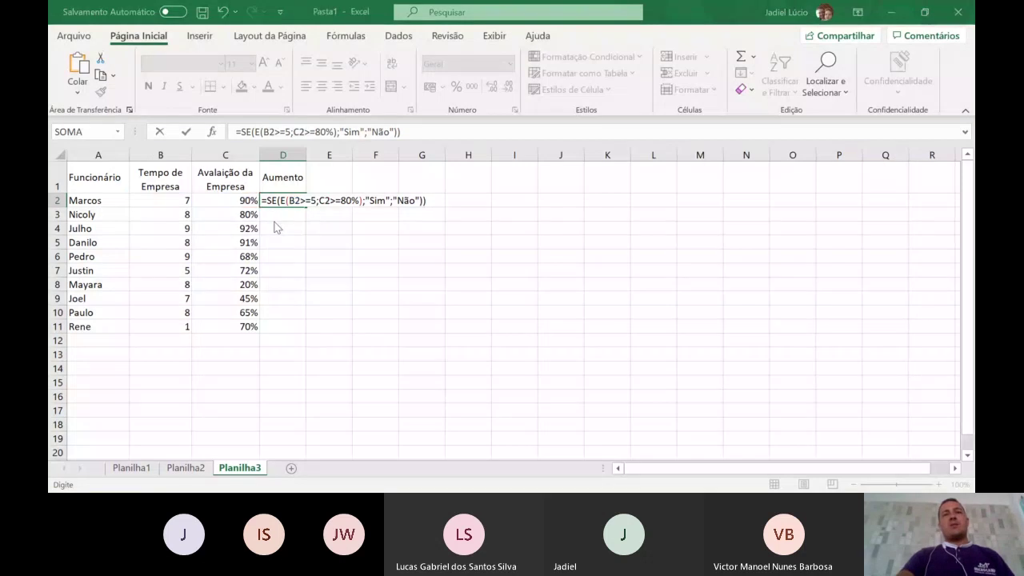
pyautogui.press('Return')
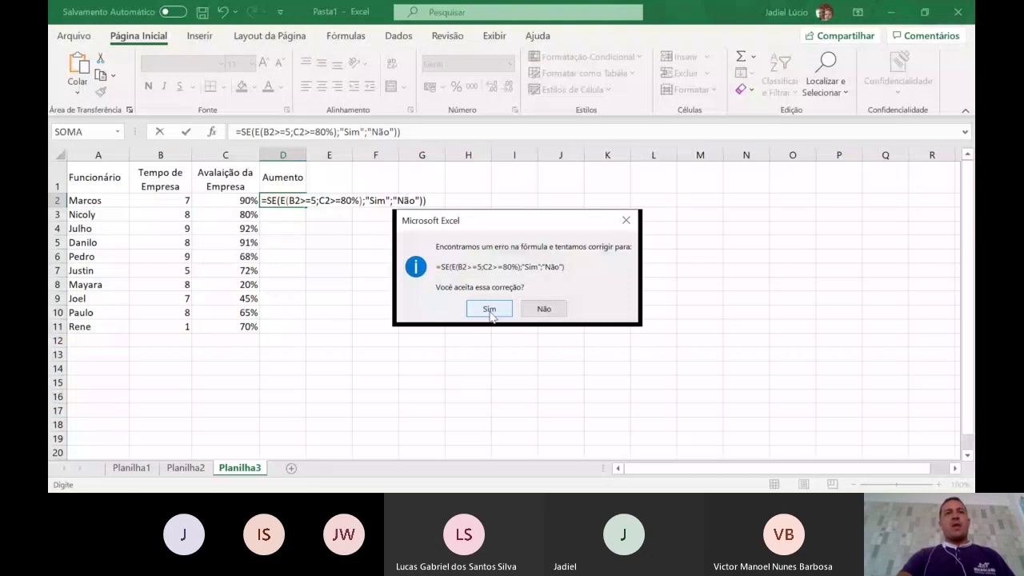
pyautogui.click(490, 311)
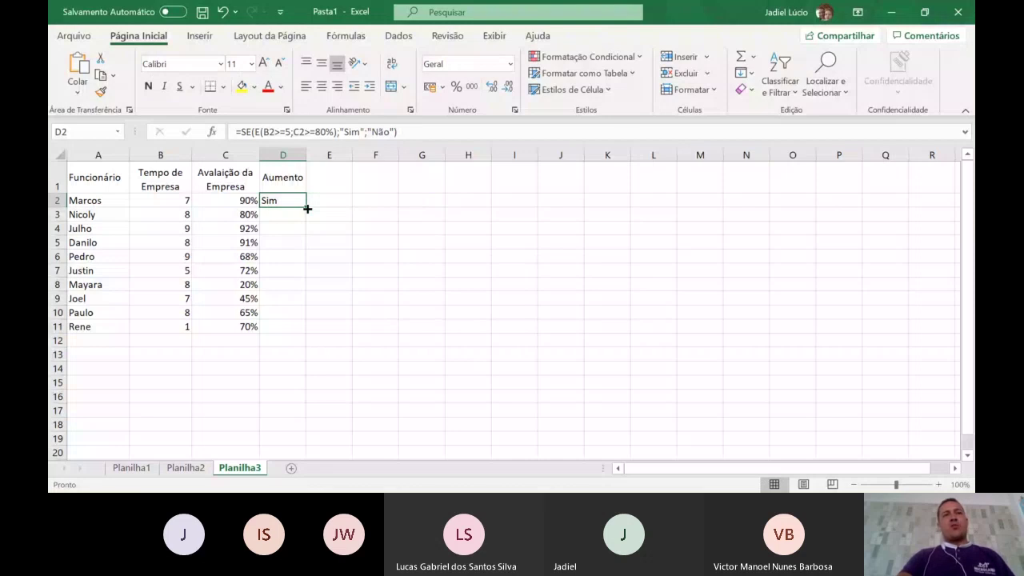
# Fill the D2 formula down the Aumento column through D11, undoing any accidental move of the cells
pyautogui.moveTo(308, 208); pyautogui.dragTo(304, 240)
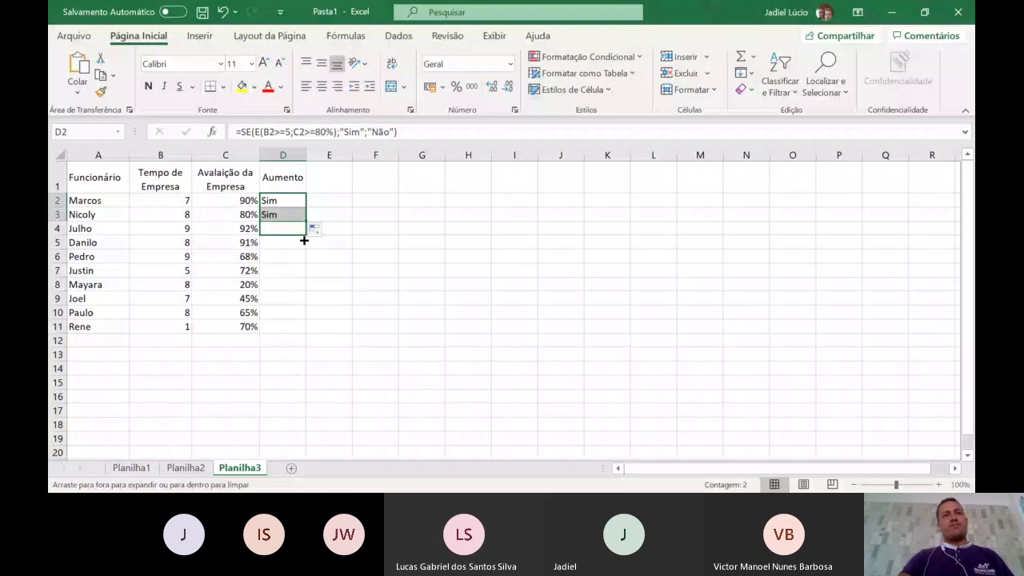
pyautogui.moveTo(304, 240); pyautogui.dragTo(298, 265)
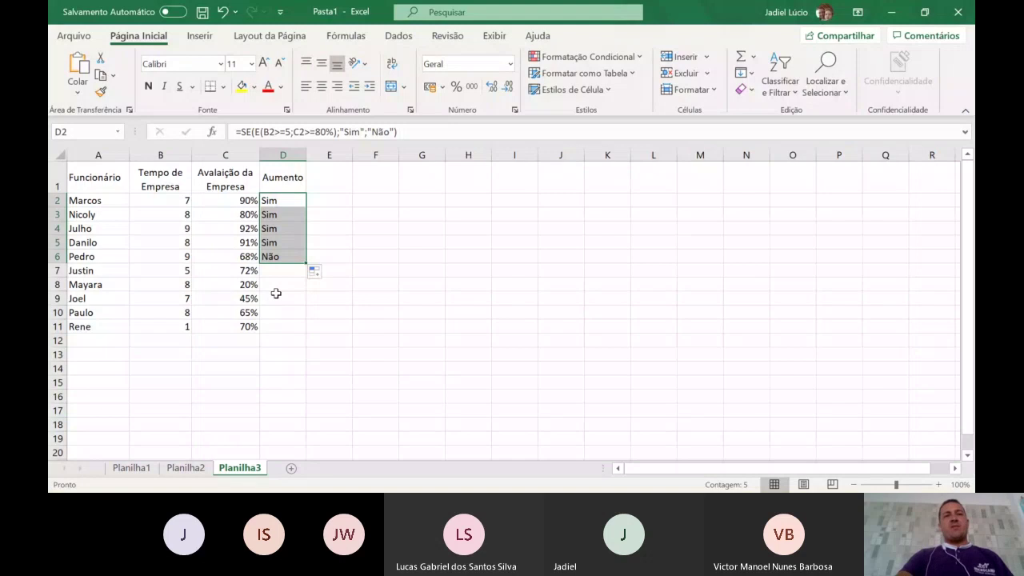
pyautogui.moveTo(306, 264); pyautogui.dragTo(309, 292)
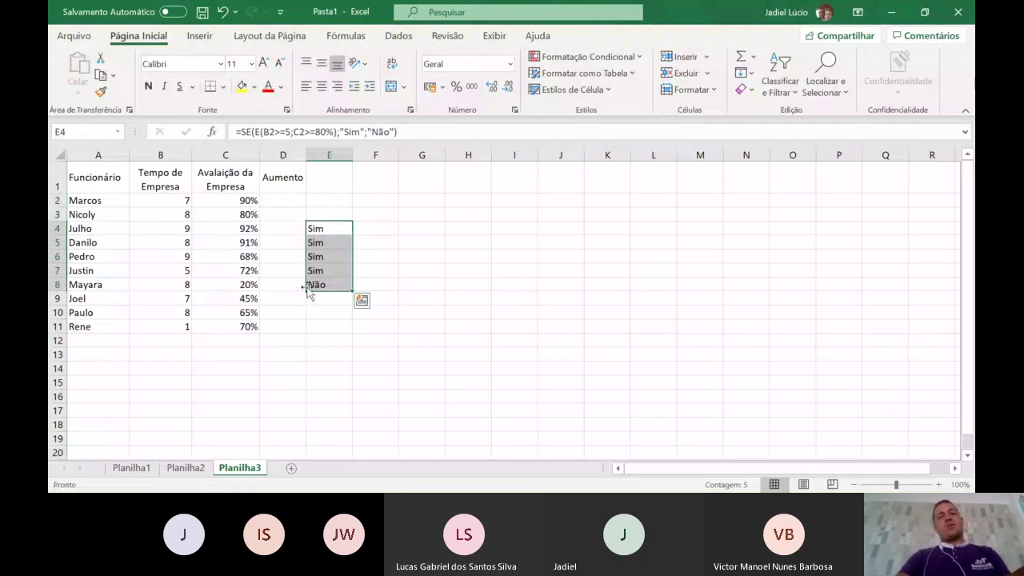
pyautogui.hotkey('ctrl', 'z')
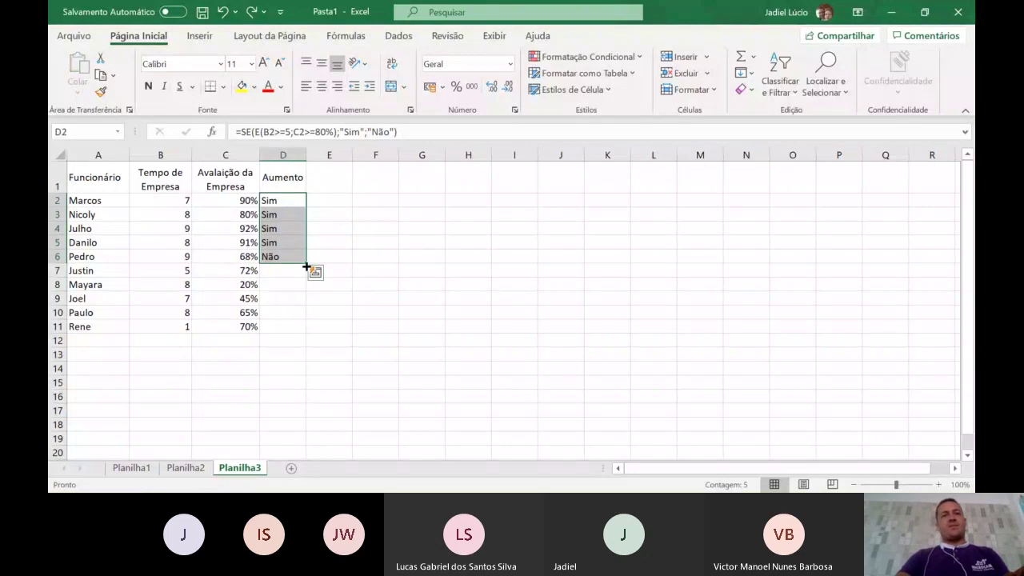
pyautogui.moveTo(306, 264); pyautogui.dragTo(307, 289)
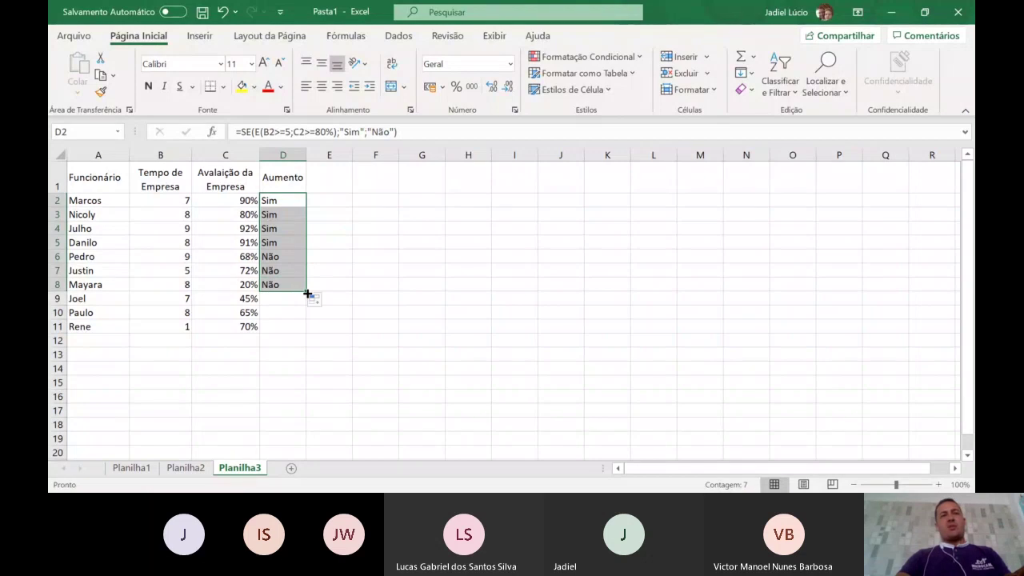
pyautogui.moveTo(307, 294); pyautogui.dragTo(299, 310)
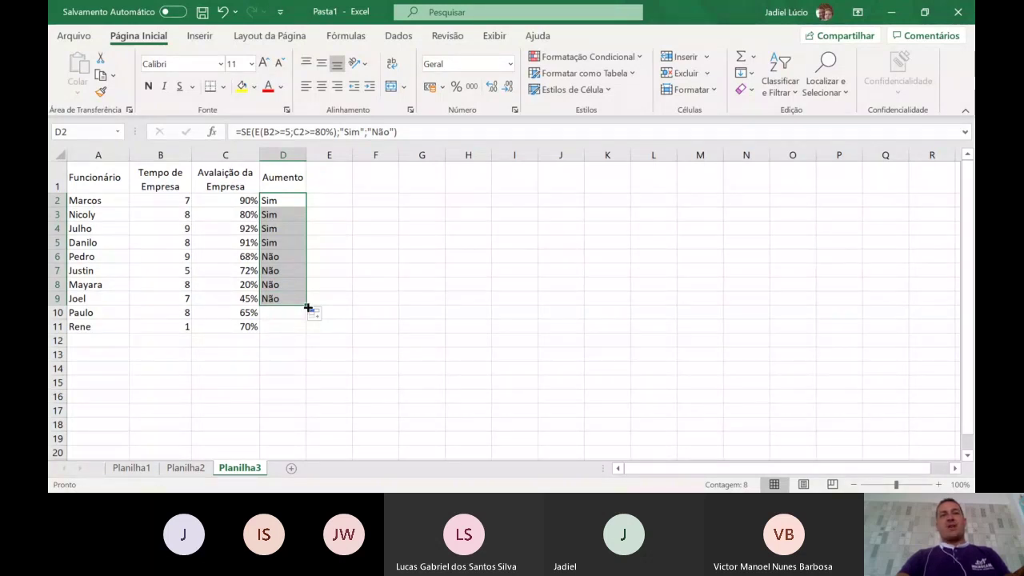
pyautogui.moveTo(307, 307); pyautogui.dragTo(306, 332)
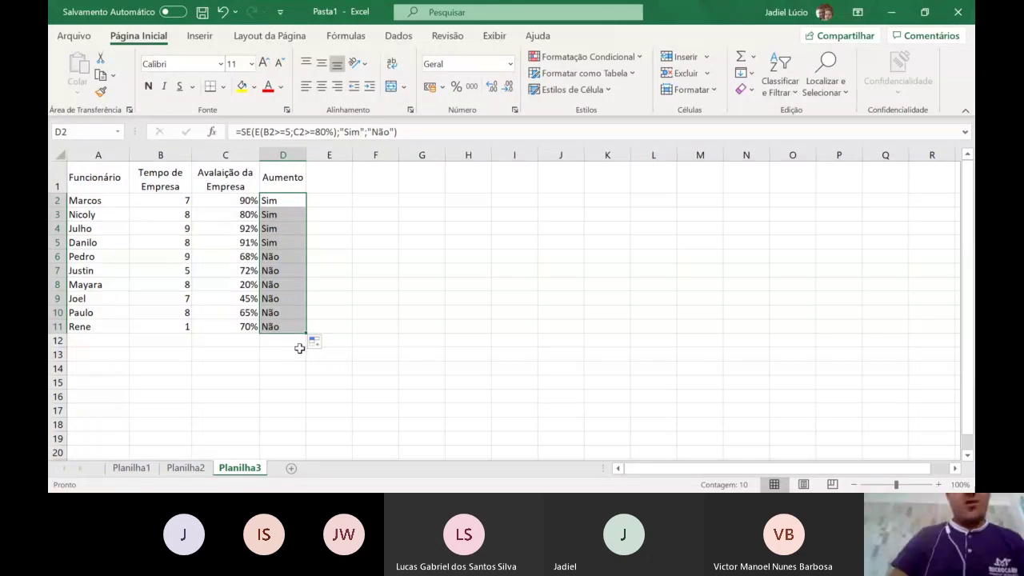
# Change the header in D1 to "Aumento (E)" and autofit column D to its text
pyautogui.click(338, 203)
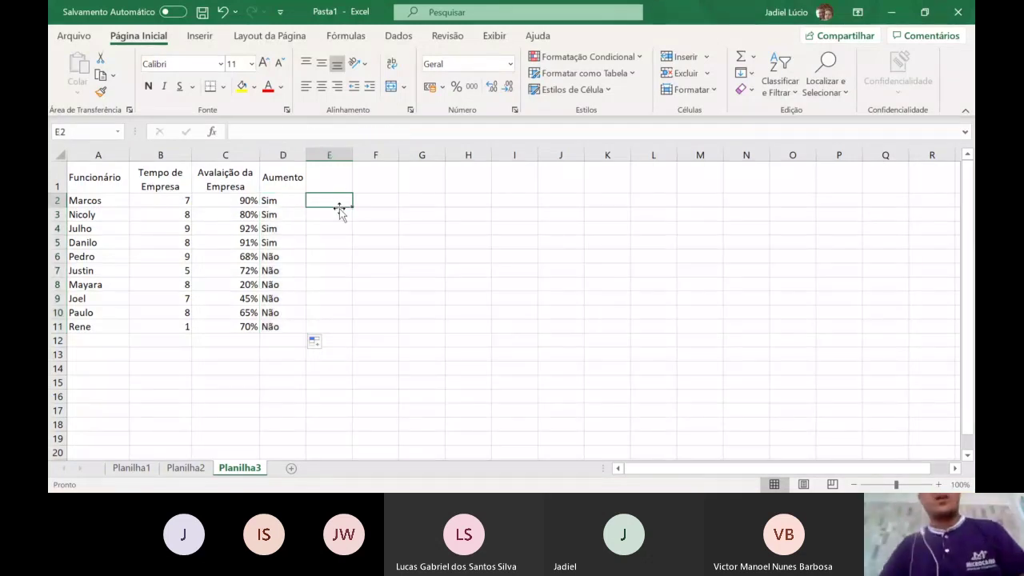
pyautogui.doubleClick(294, 177)
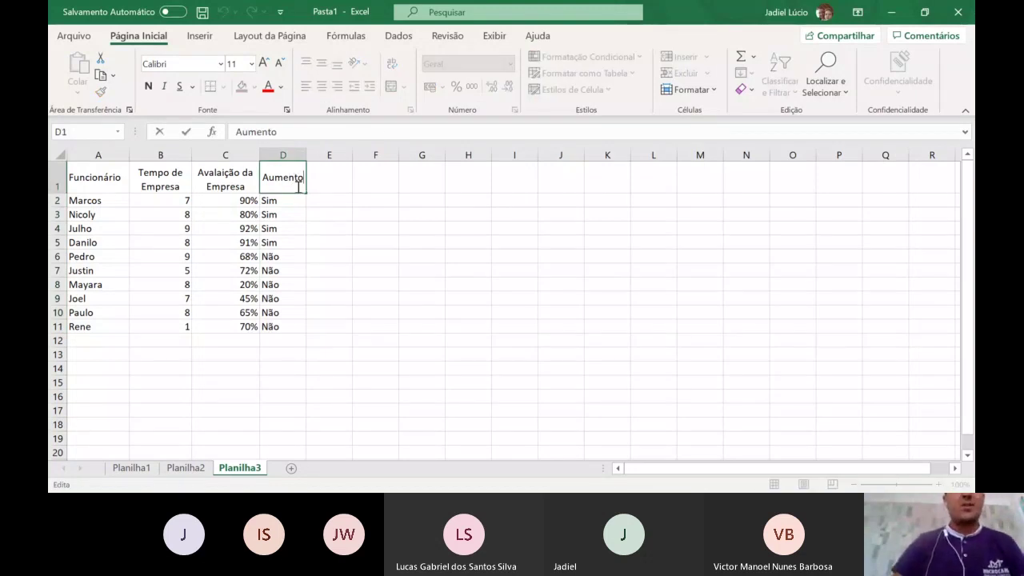
pyautogui.write('(E)')
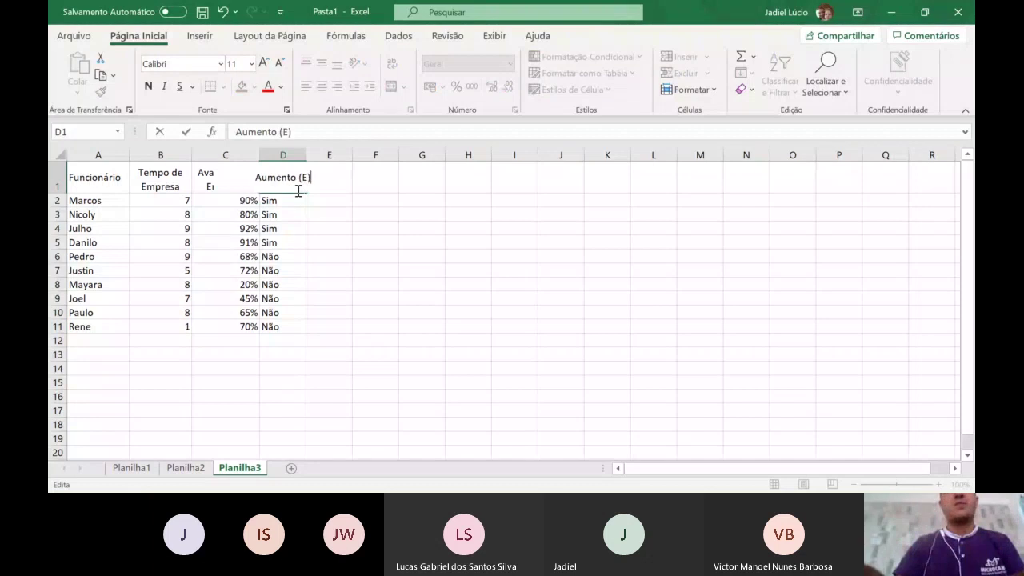
pyautogui.press('Return')
pyautogui.doubleClick(309, 160)
# Copy the D1 header into E1 and autofit column E to its text
pyautogui.click(336, 186)
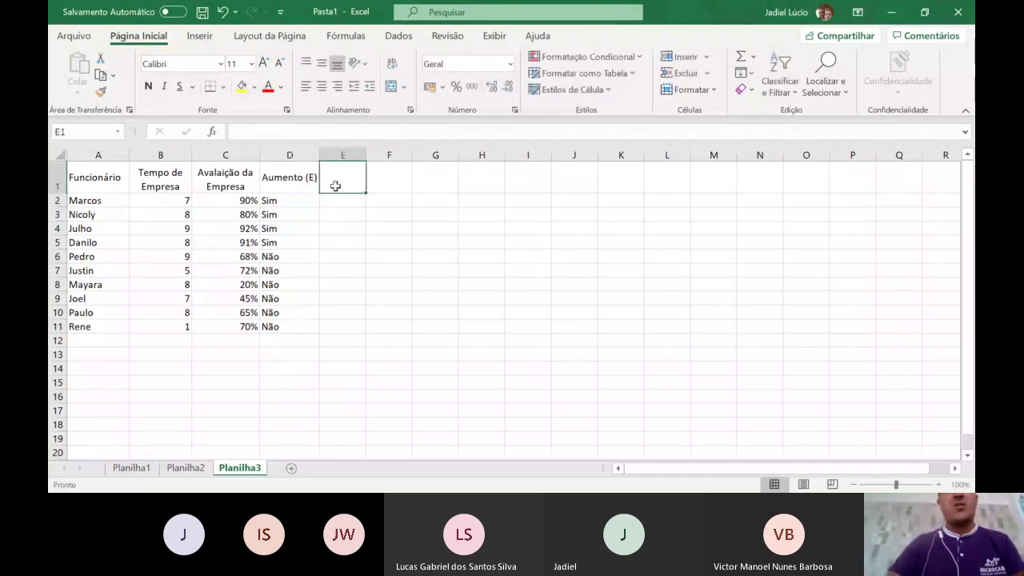
pyautogui.click(322, 183)
pyautogui.moveTo(320, 193); pyautogui.dragTo(369, 174)
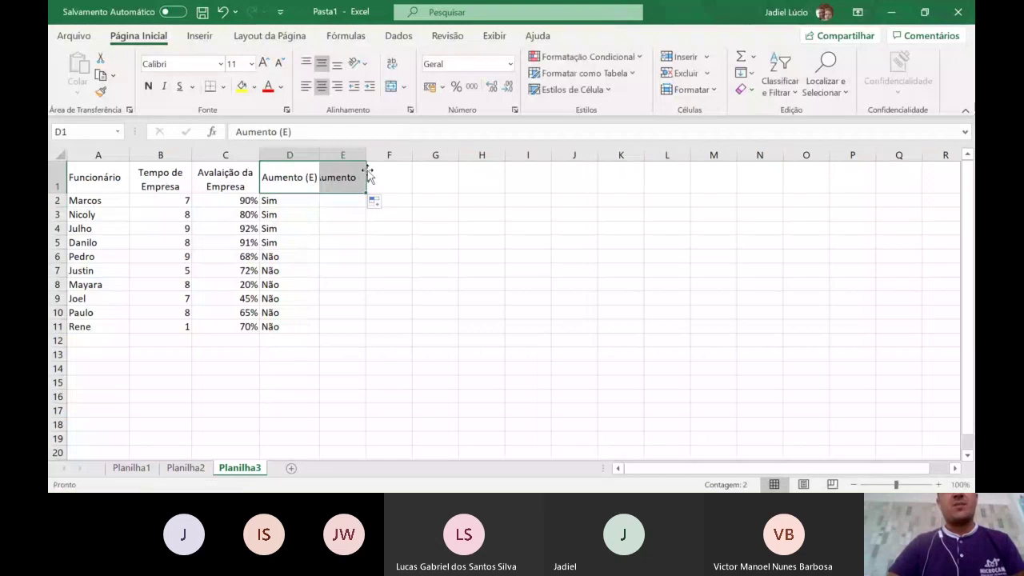
pyautogui.doubleClick(366, 154)
# Change the header in E1 to "Aumento (OU)" and autofit column E to its text
pyautogui.click(373, 175)
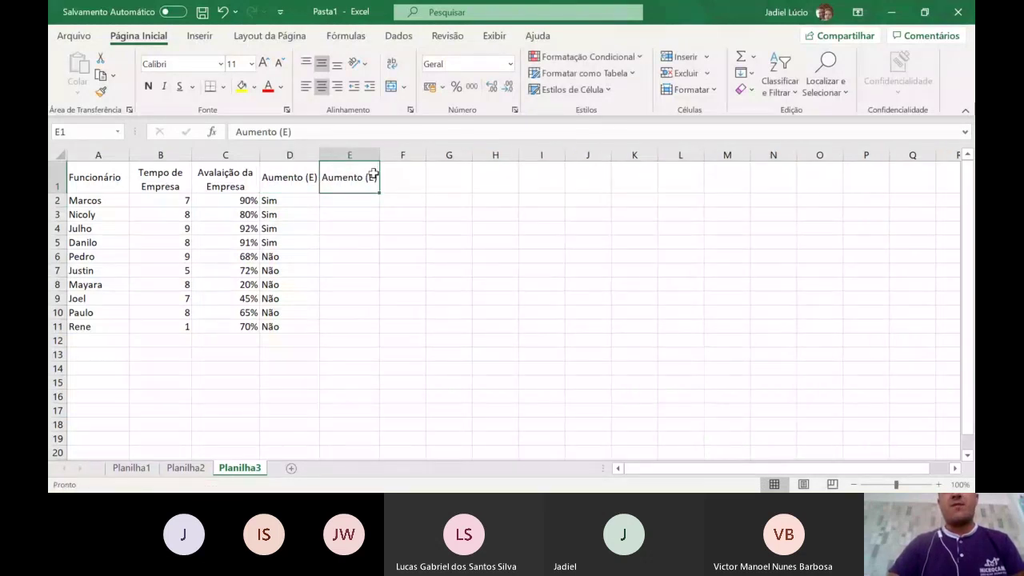
pyautogui.doubleClick(374, 175)
pyautogui.press('BackSpace')
pyautogui.write('OU')
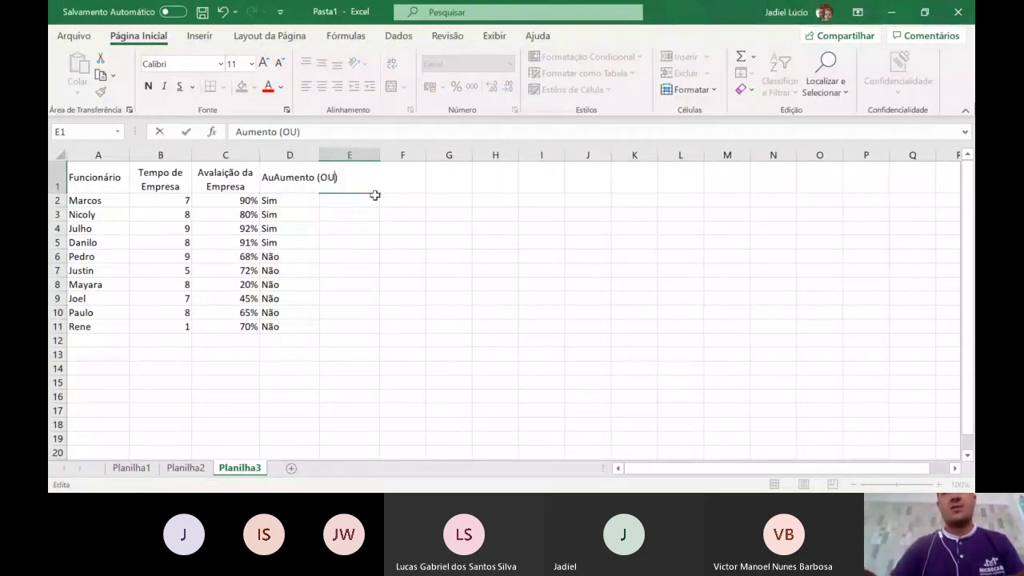
pyautogui.press('Return')
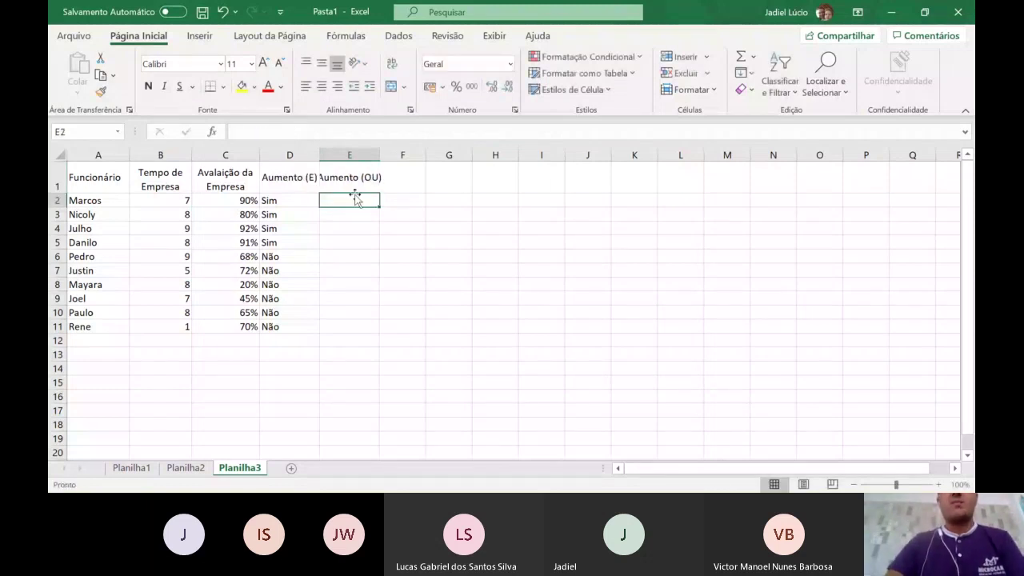
pyautogui.hotkey('alt', 'h')
pyautogui.press('o')
pyautogui.press('i')
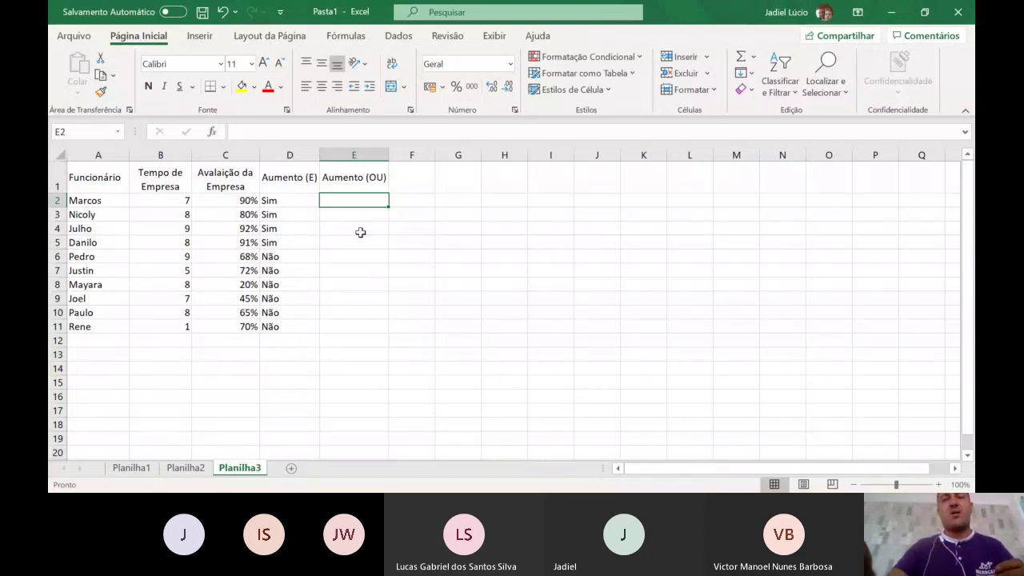
# Begin an SE formula in E2 with a nested OU test for B2>=5 or C2>=80%
pyautogui.write('=se')
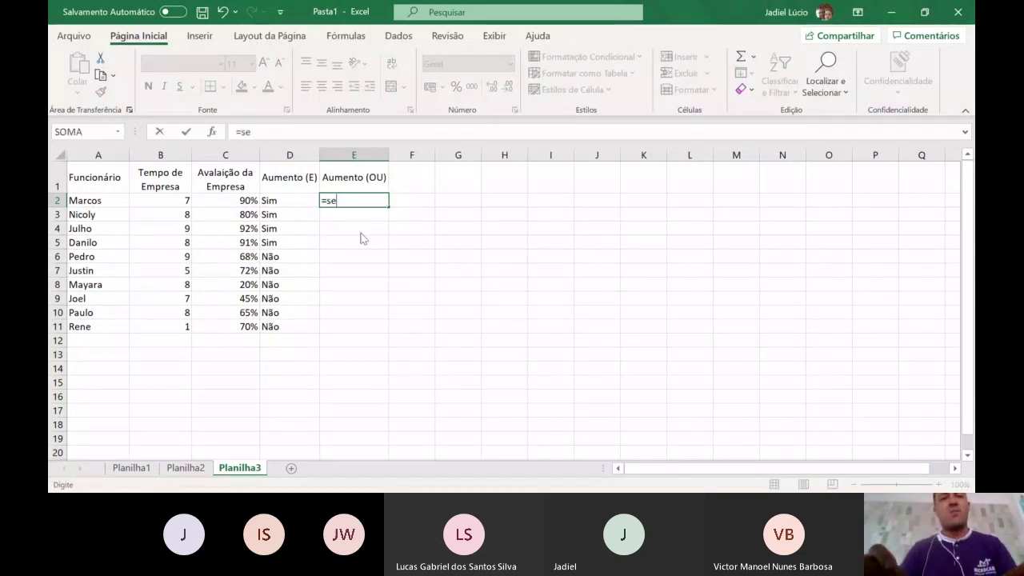
pyautogui.press('Tab')
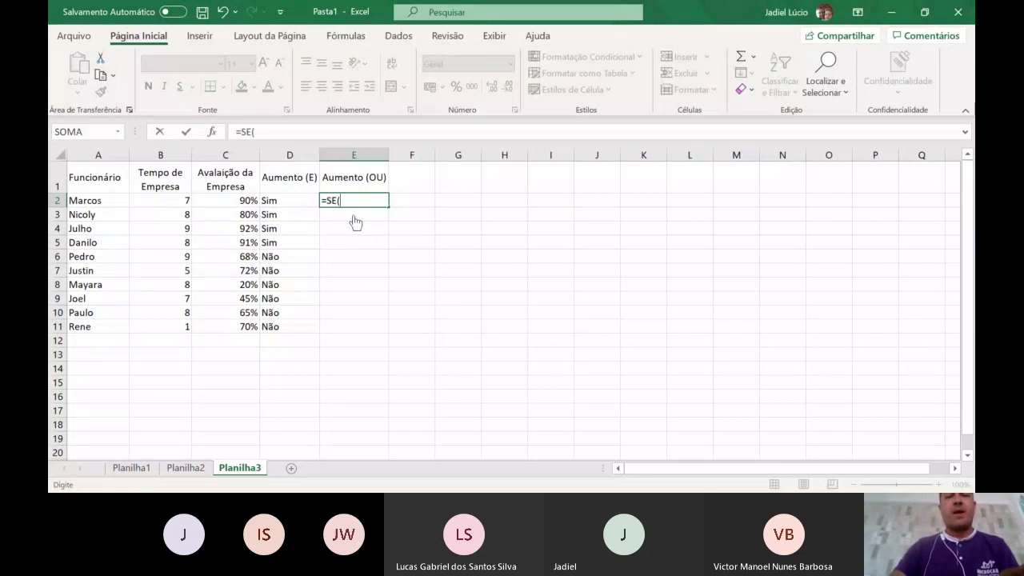
pyautogui.write('ou')
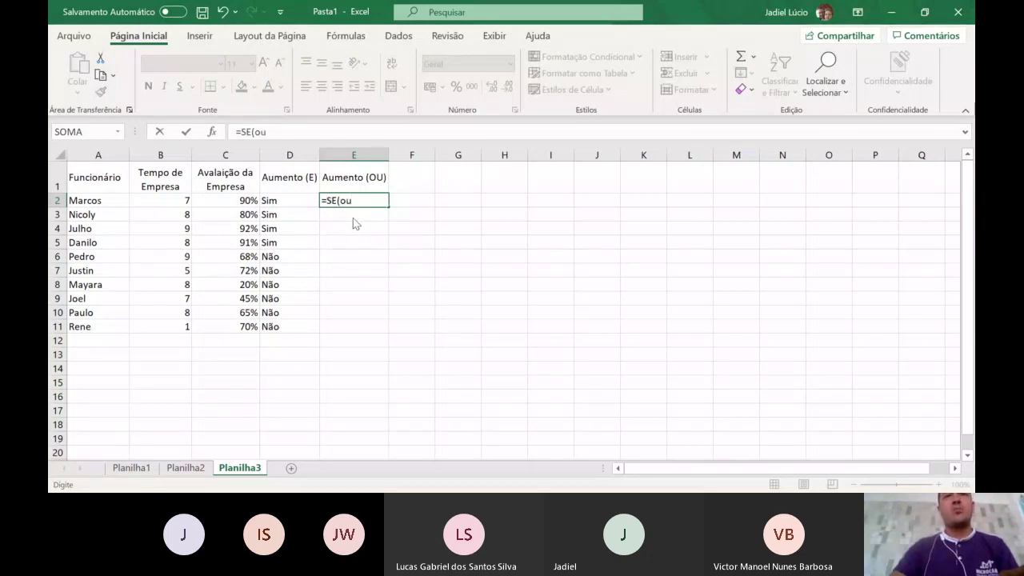
pyautogui.press('Tab')
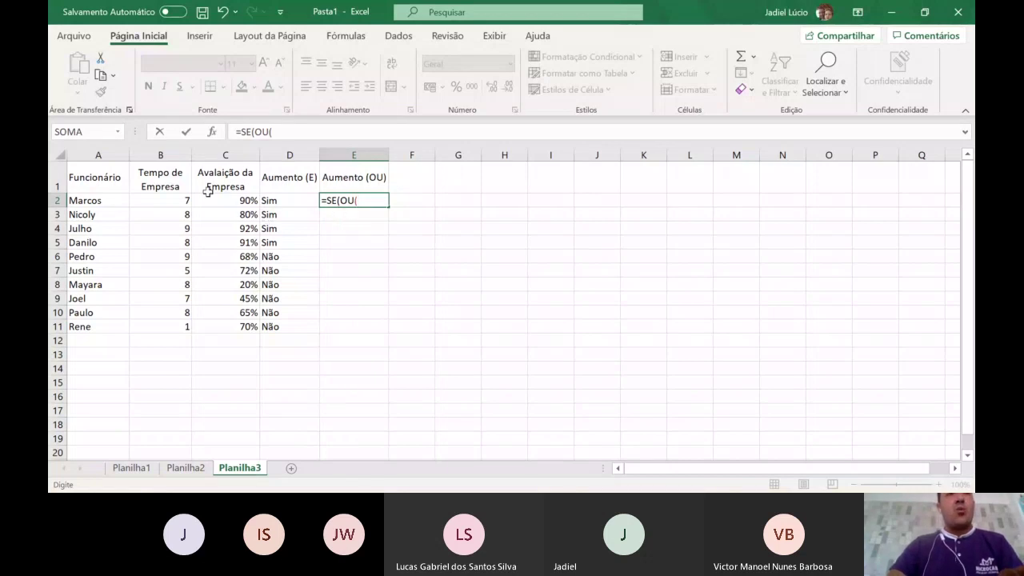
pyautogui.click(184, 201)
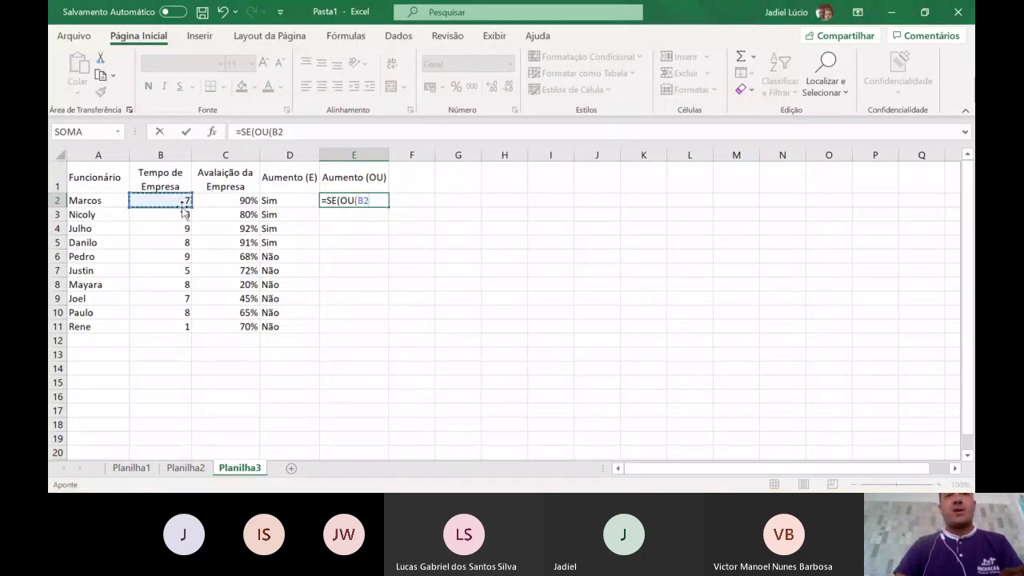
pyautogui.write('>=5')
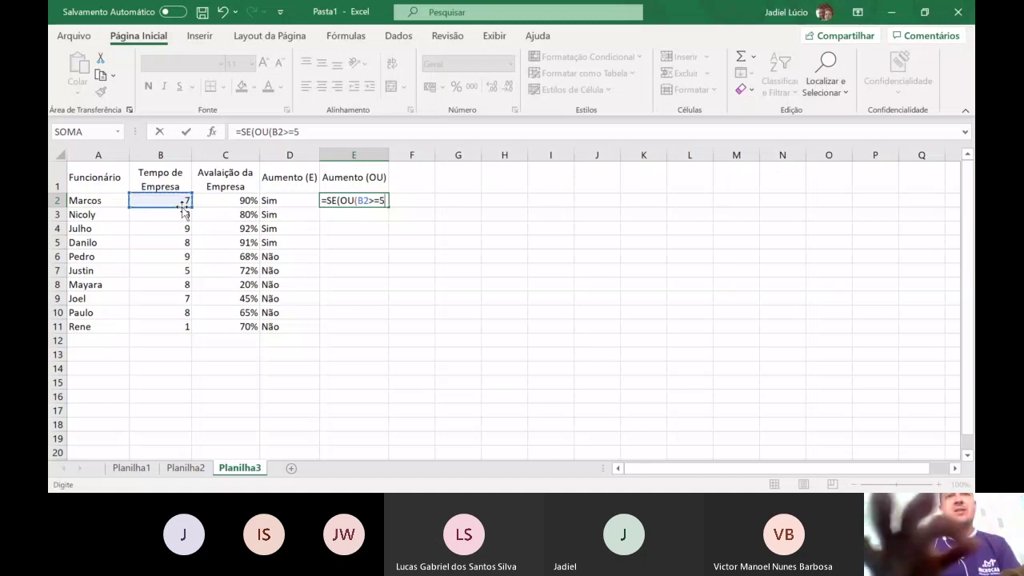
pyautogui.write(';')
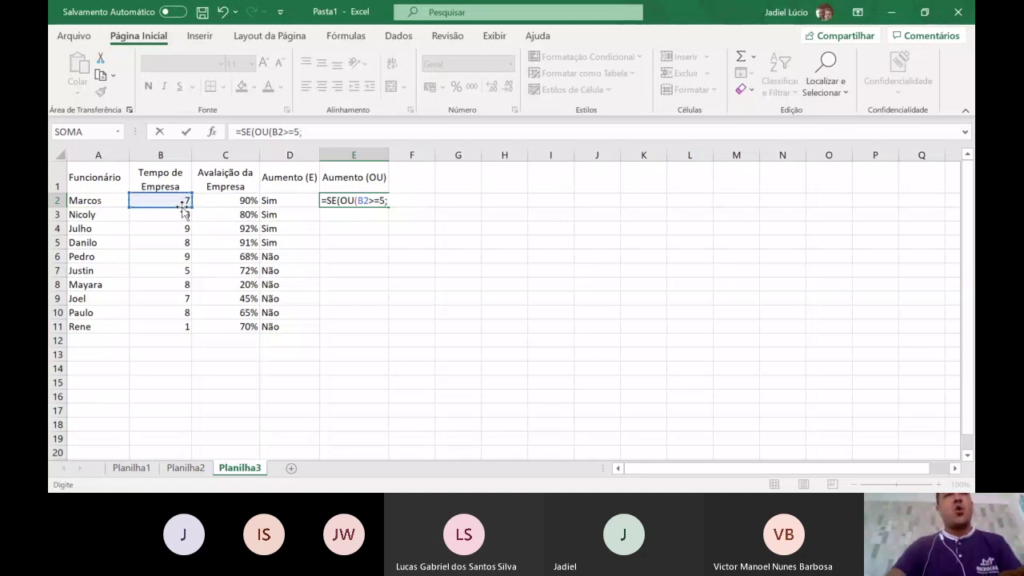
pyautogui.click(244, 200)
pyautogui.write('>')
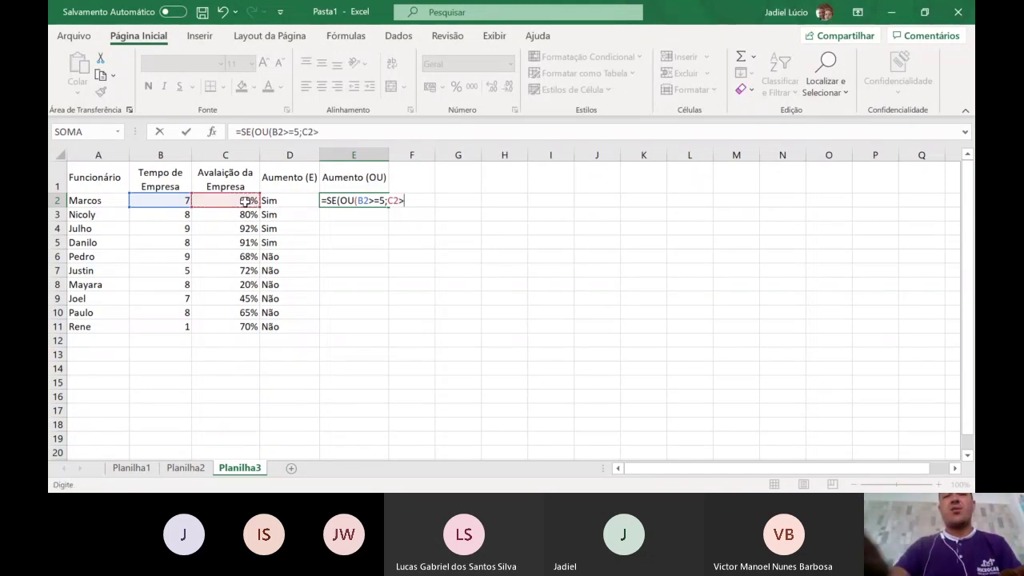
pyautogui.write('=80%')
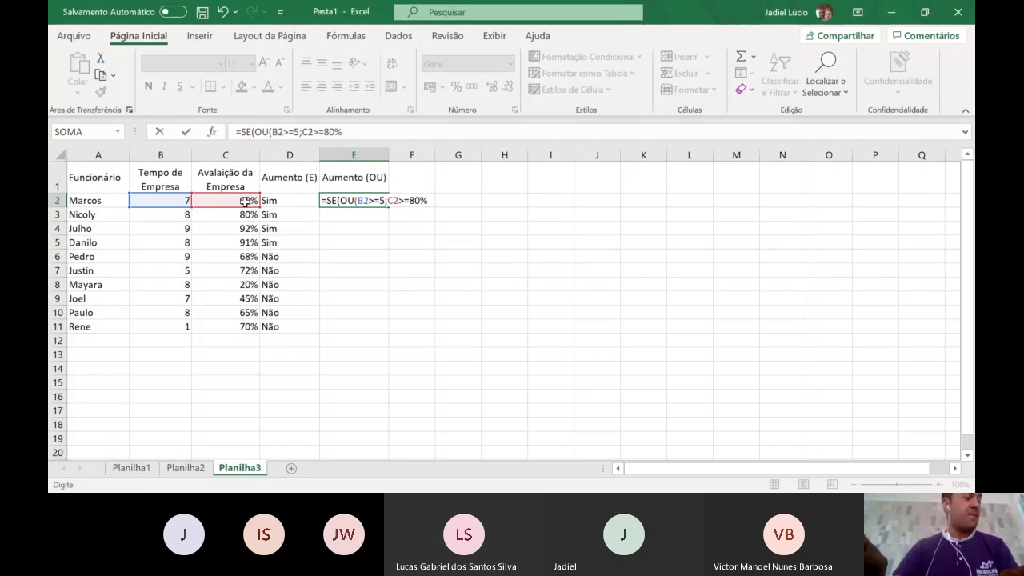
pyautogui.write(');')
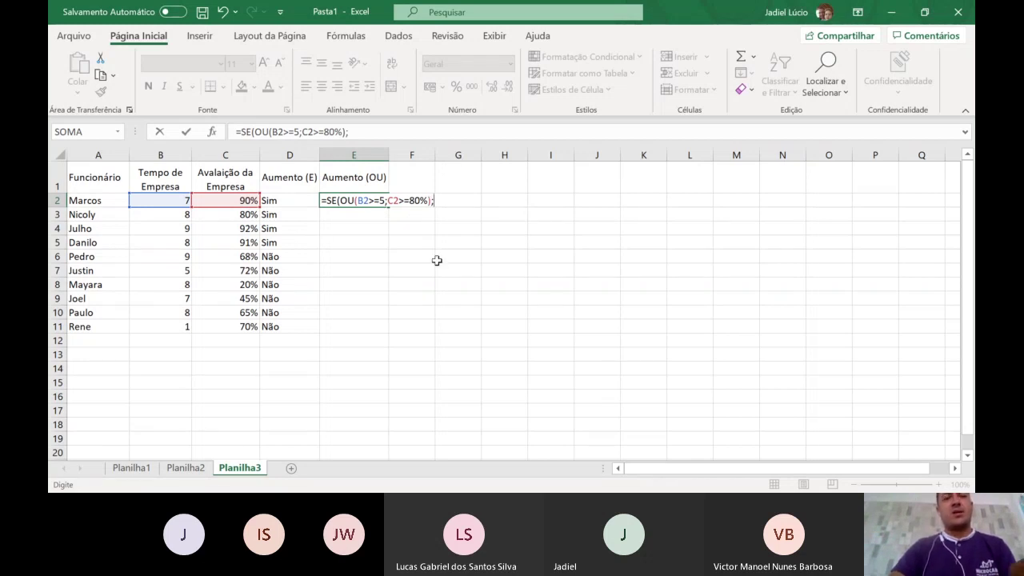
# Complete the E2 formula with "SIM" as the true result and "NÃO" as the false result
pyautogui.write('"S')
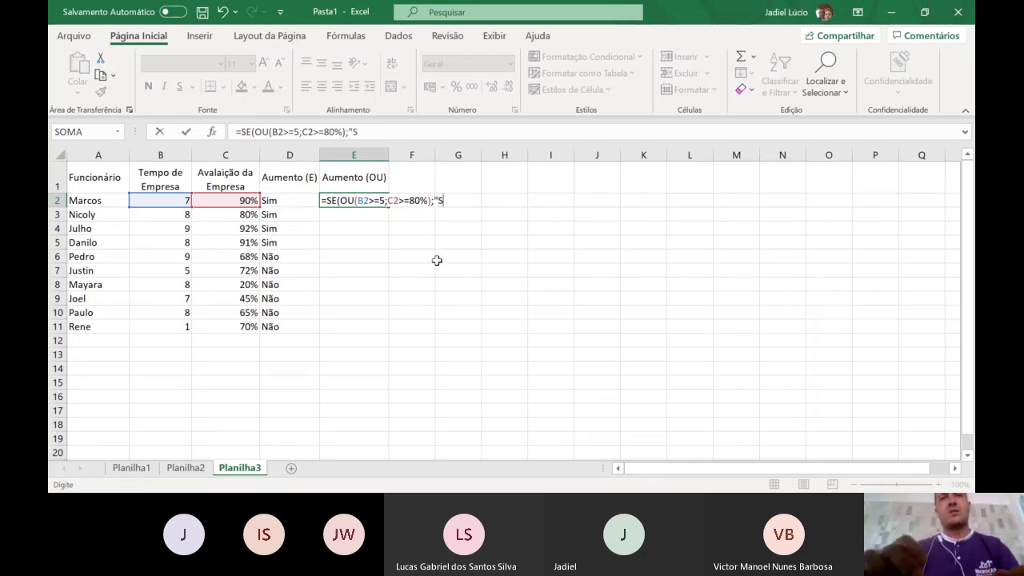
pyautogui.write('IM";"N')
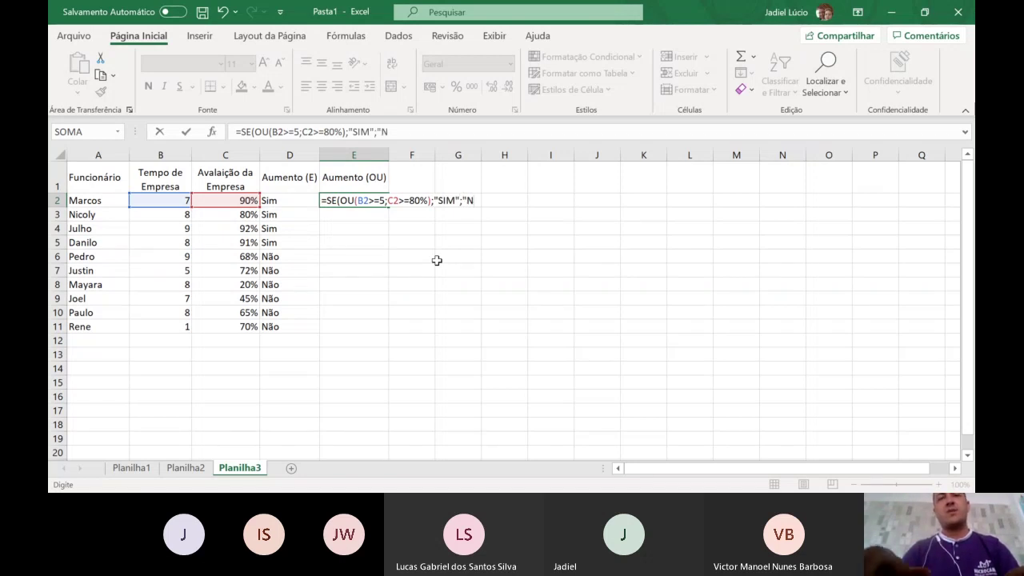
pyautogui.write('ÃO')
pyautogui.press('BackSpace')
pyautogui.press('BackSpace')
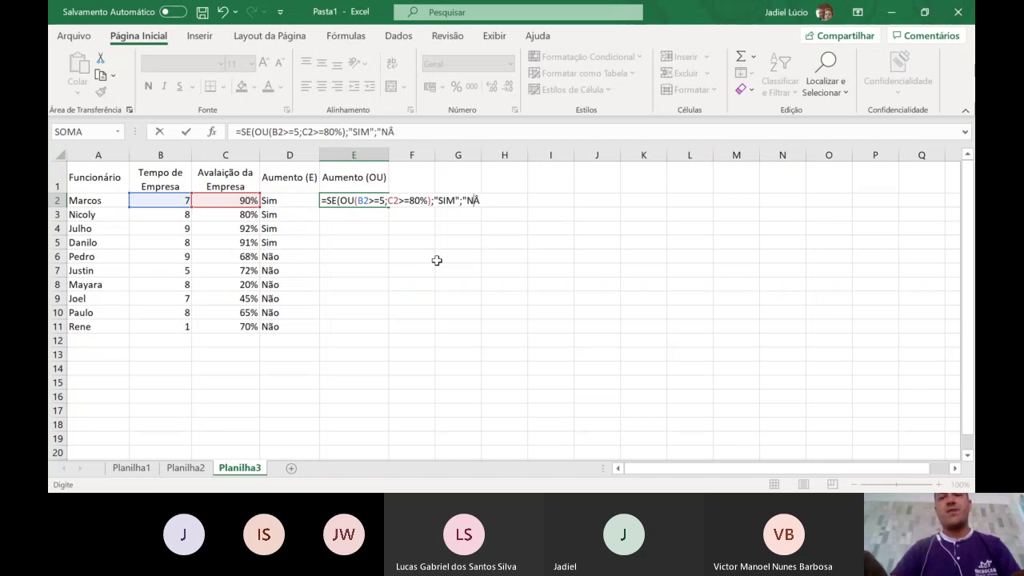
pyautogui.write('ÃO')
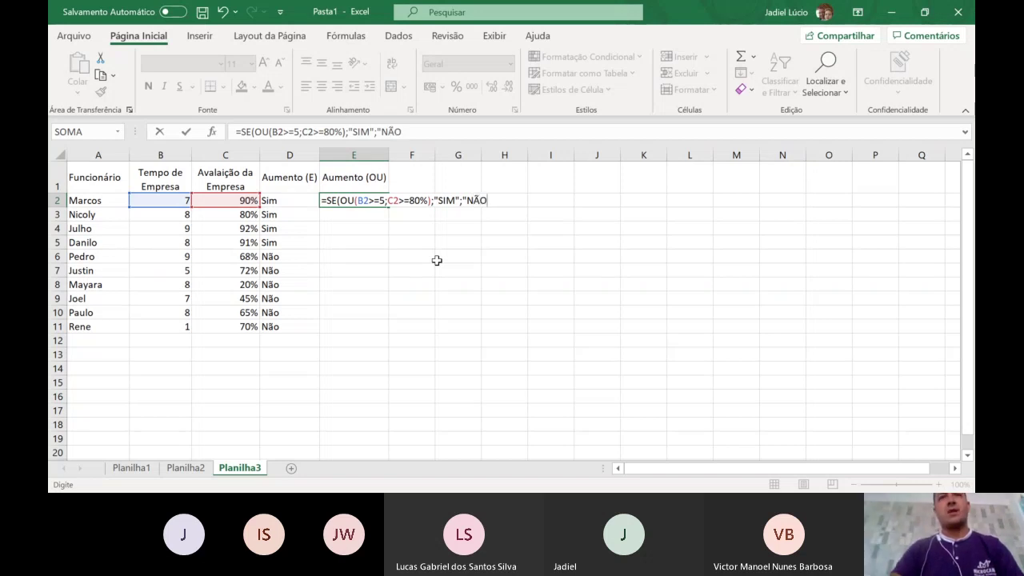
pyautogui.write('"))')
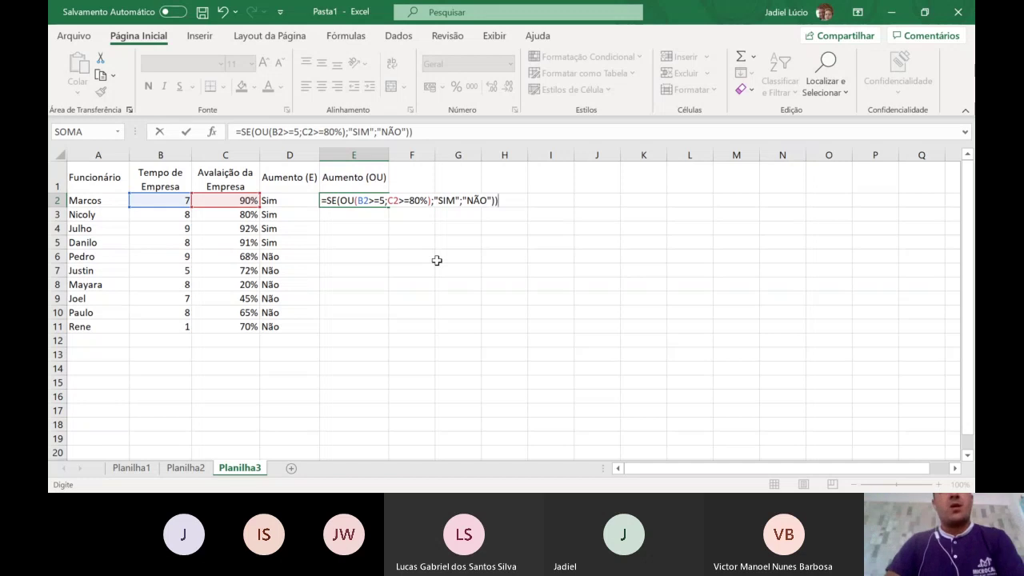
pyautogui.press('BackSpace')
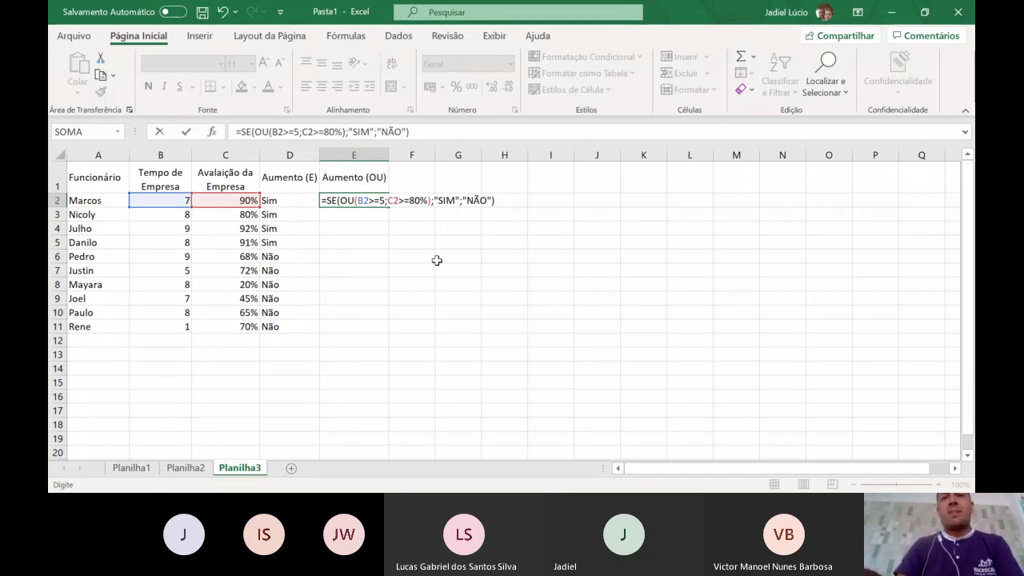
pyautogui.press('Return')
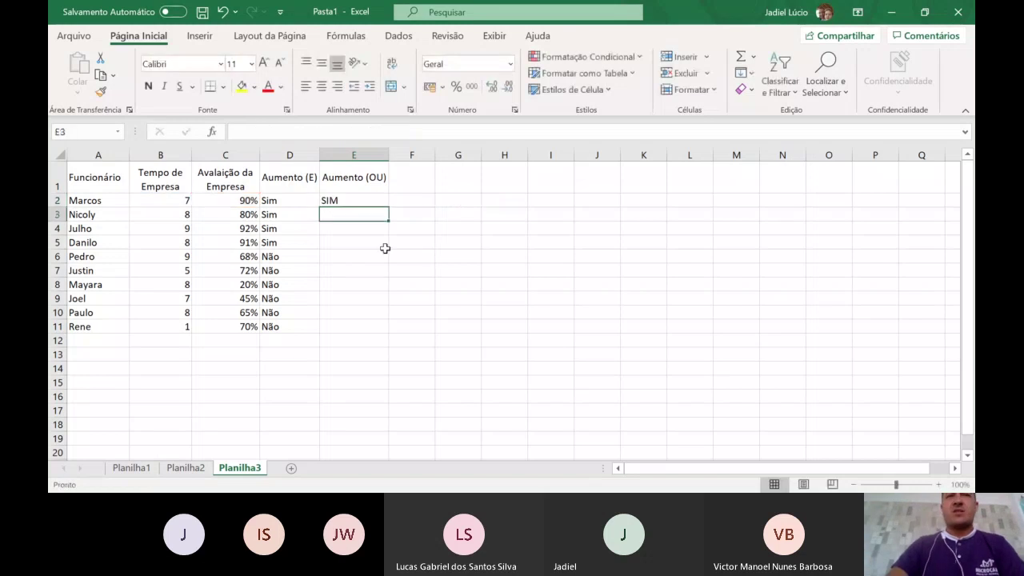
# Fill the E2 formula down the Aumento (OU) column through E11
pyautogui.click(360, 200)
pyautogui.moveTo(389, 208); pyautogui.dragTo(387, 333)
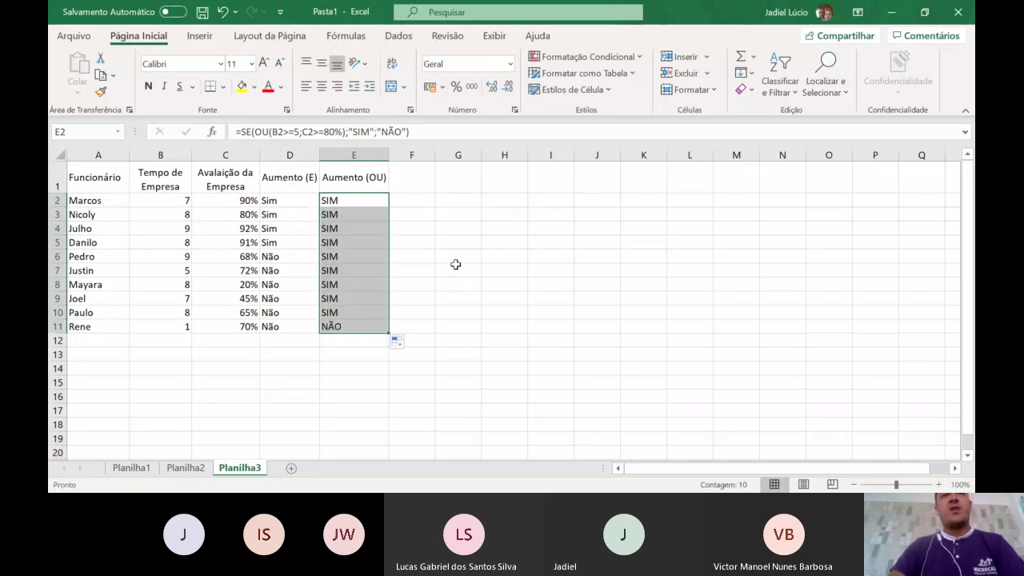
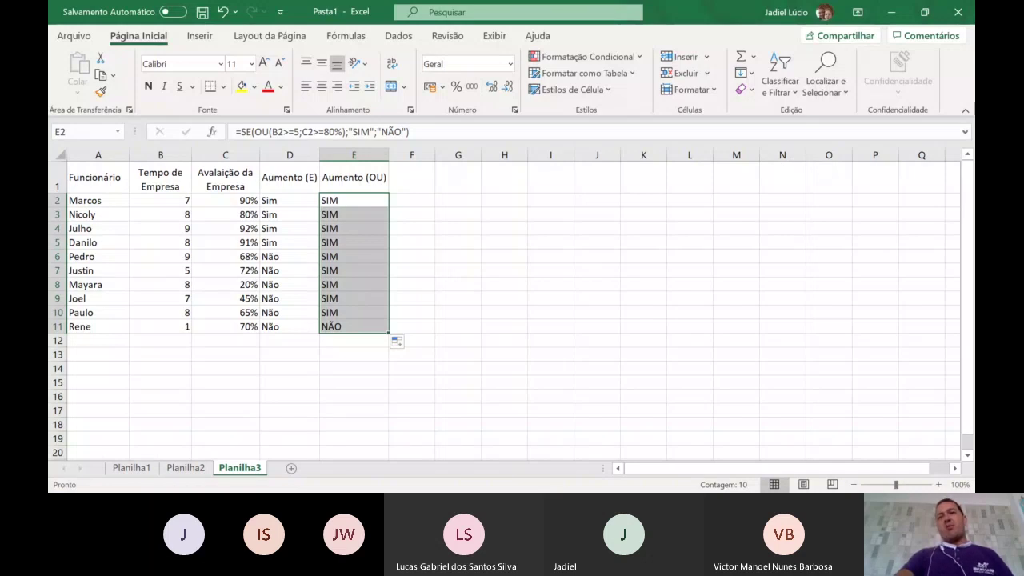
pyautogui.click(606, 417)
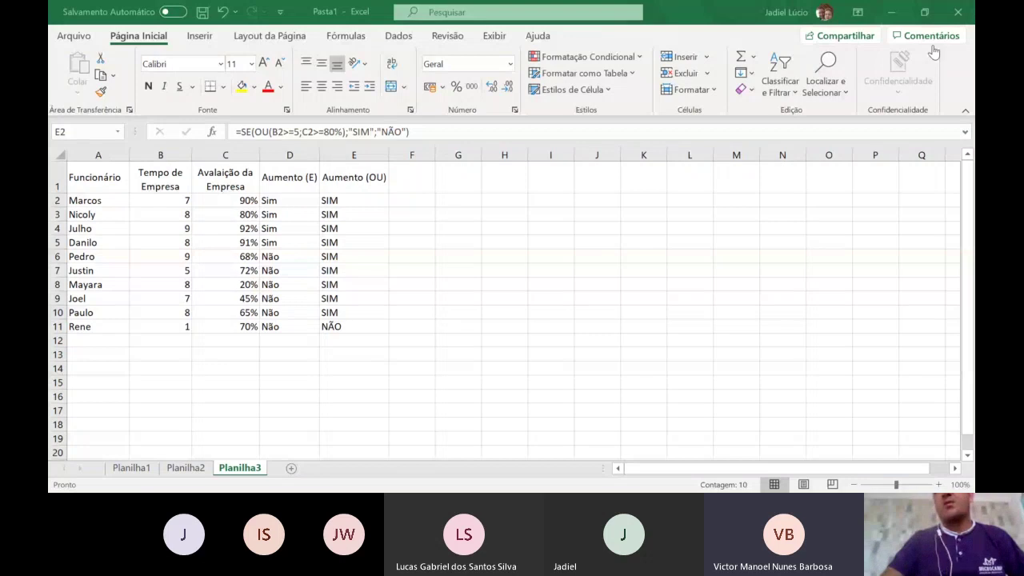
pyautogui.hotkey('ctrl', 'shift', 'Down')
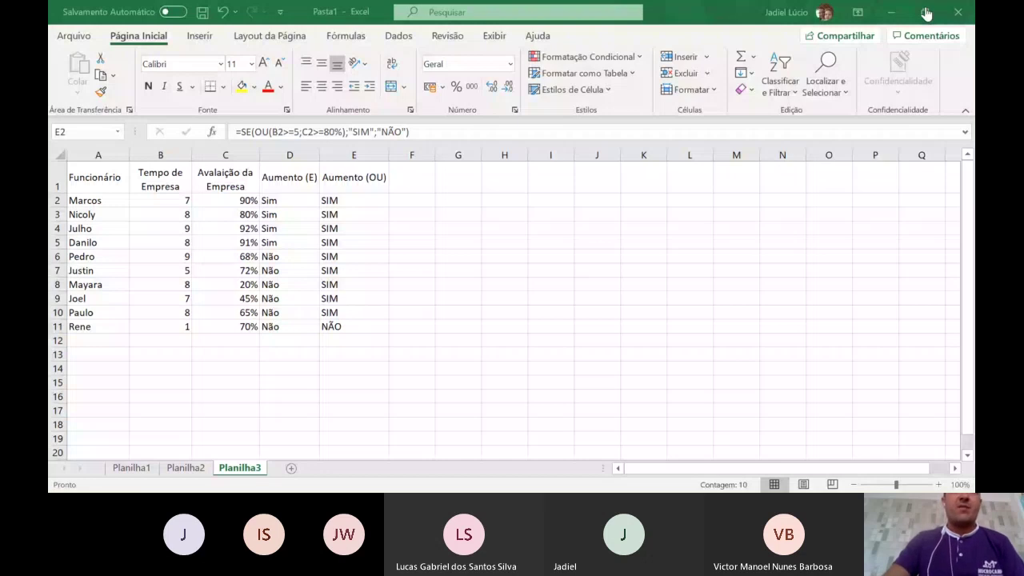
pyautogui.click(690, 242)
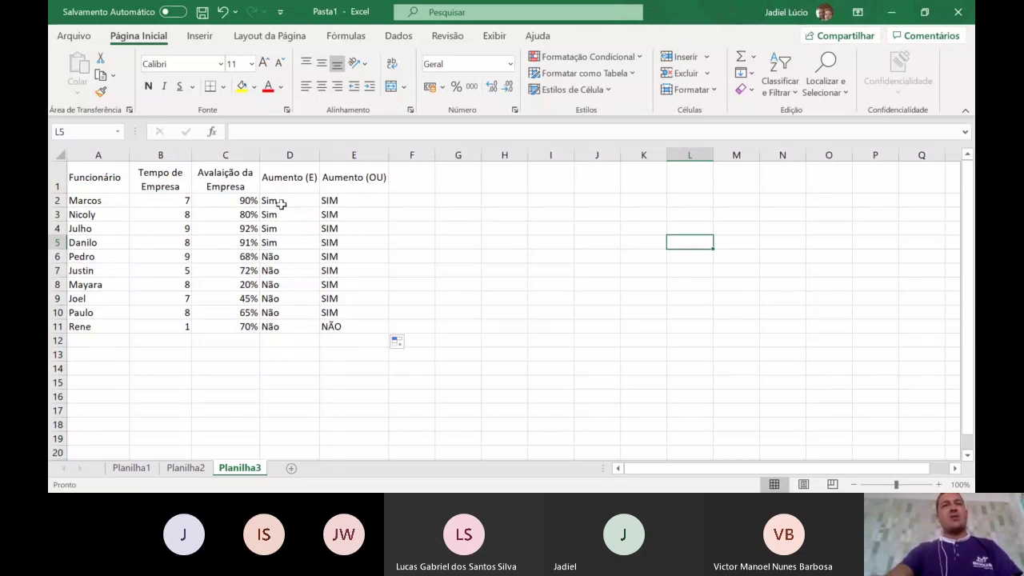
# Examine the conditional formatting categories for D2:D11: highlight rules, top/bottom rules, data bars, color scales and icon sets
pyautogui.moveTo(280, 202); pyautogui.dragTo(275, 327)
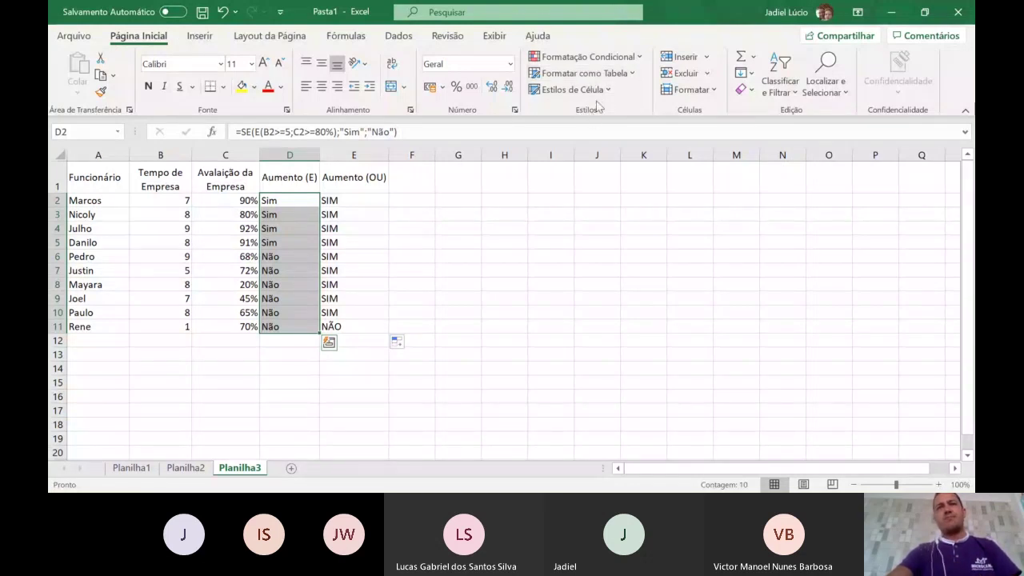
pyautogui.click(641, 58)
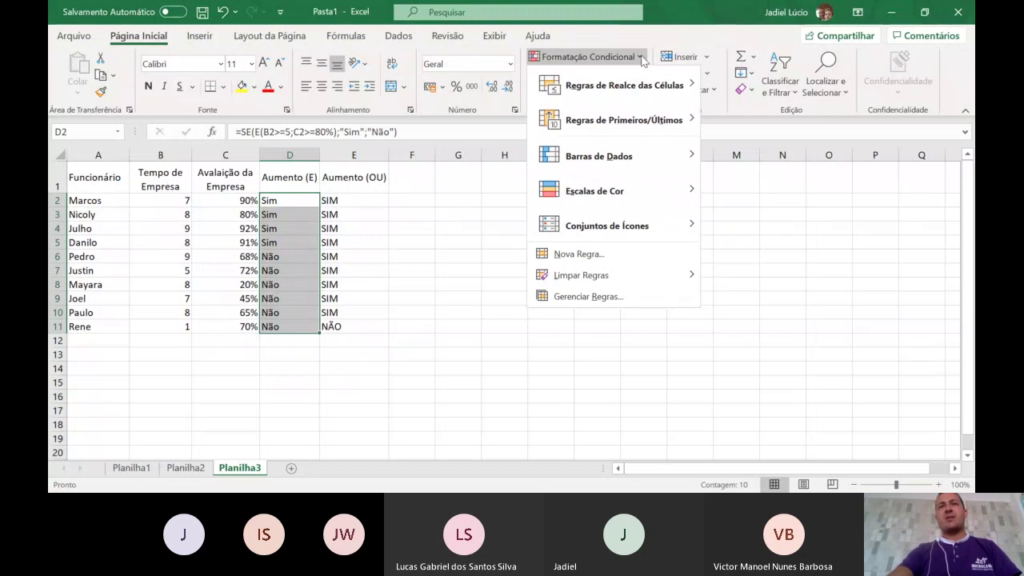
pyautogui.moveTo(665, 90)
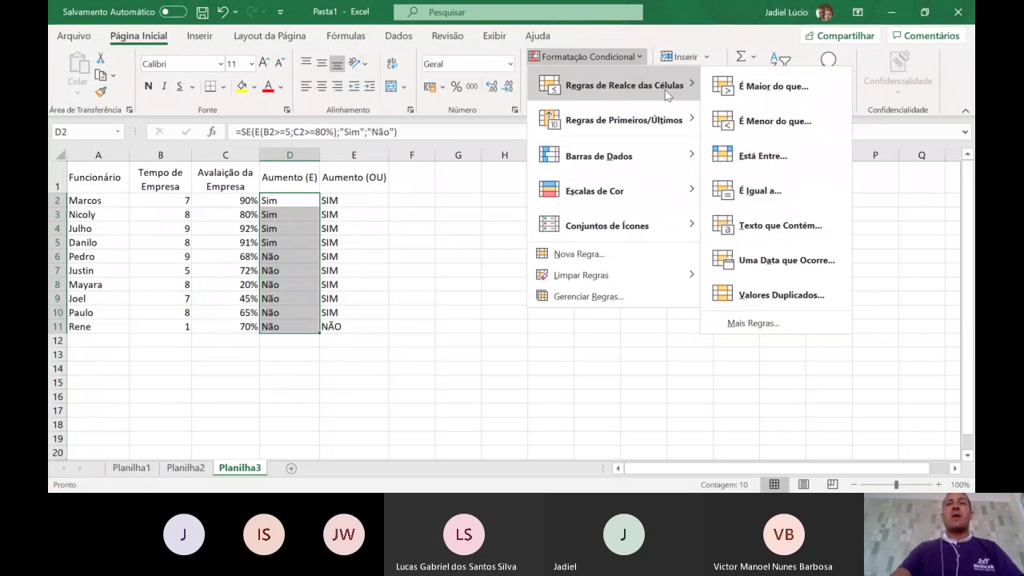
pyautogui.moveTo(650, 122)
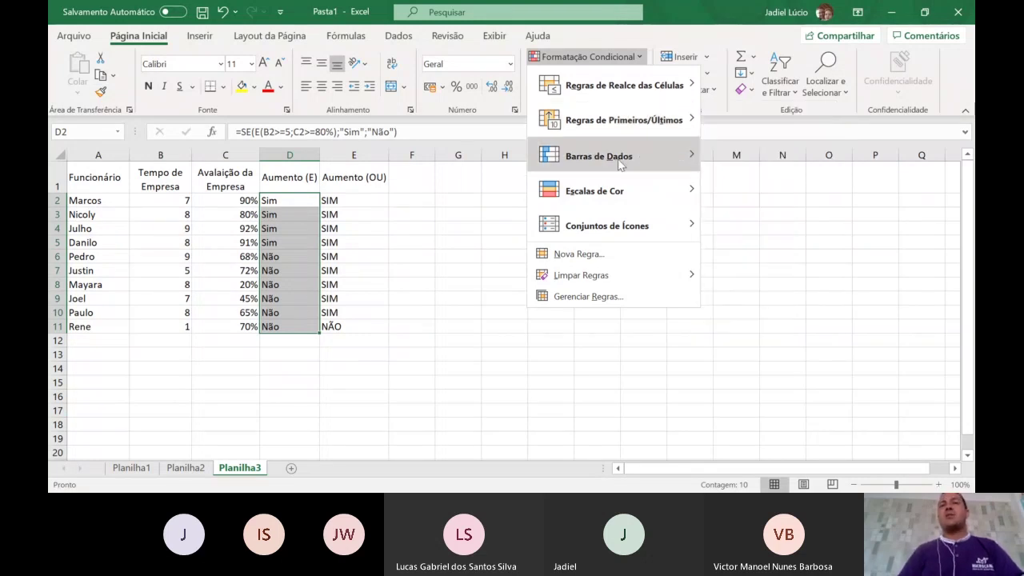
pyautogui.moveTo(620, 164)
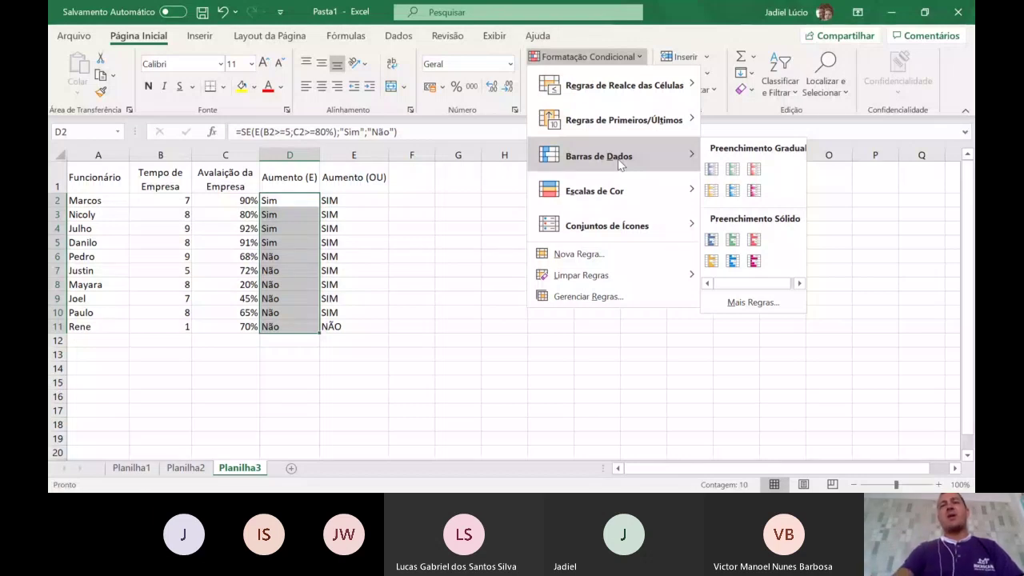
pyautogui.moveTo(616, 192)
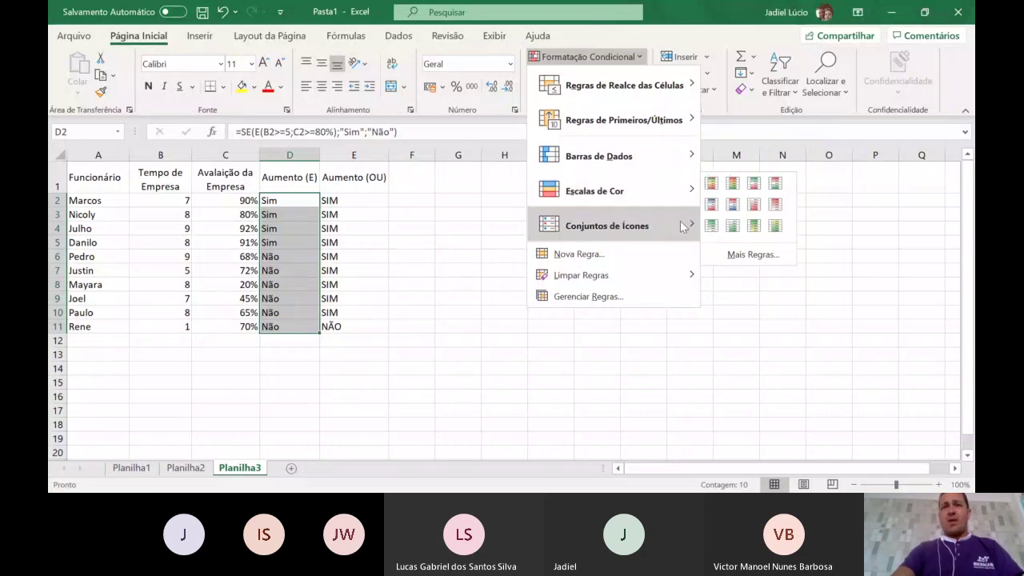
pyautogui.moveTo(682, 230)
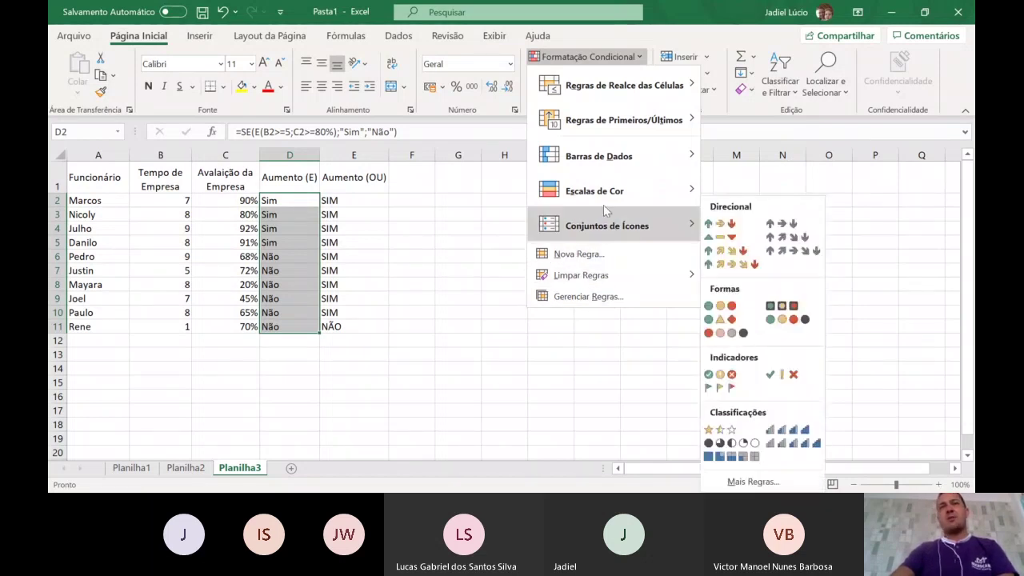
pyautogui.moveTo(631, 94)
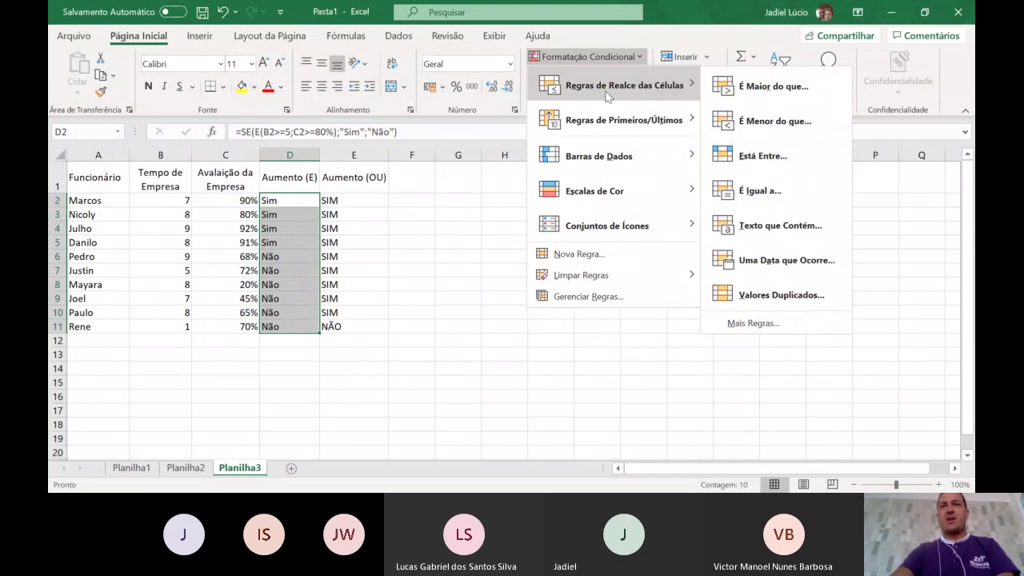
# Try an É Igual a highlight rule on D2:D11 that uses cell D2 as the comparison value
pyautogui.click(797, 189)
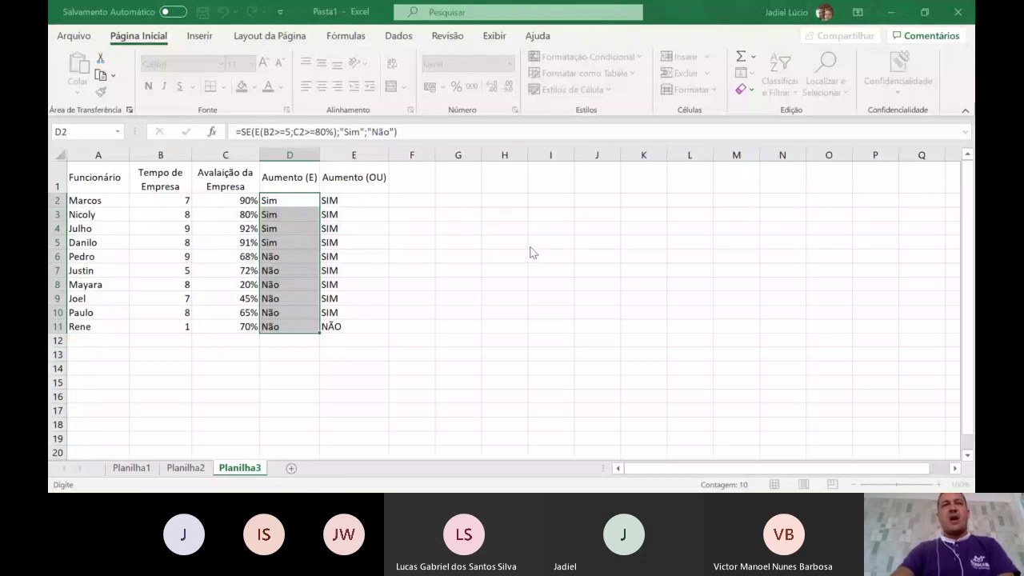
pyautogui.click(286, 197)
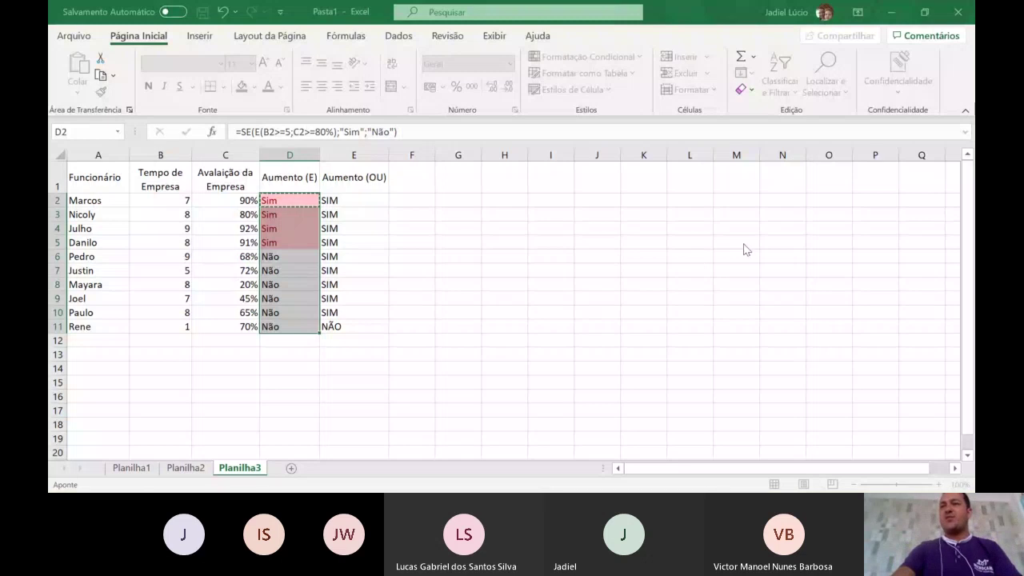
pyautogui.press('Escape')
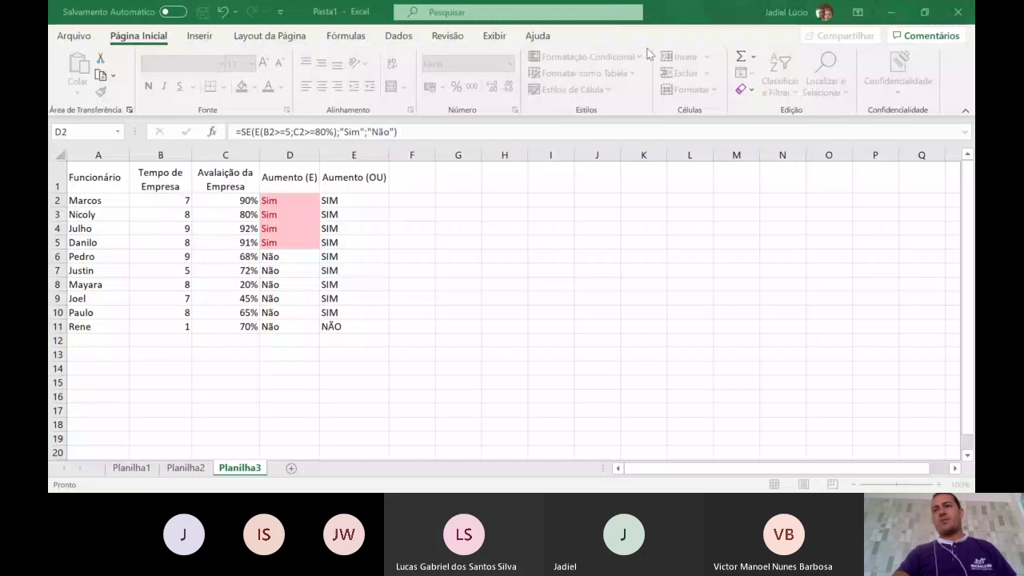
pyautogui.hotkey('ctrl', 'shift', 'Down')
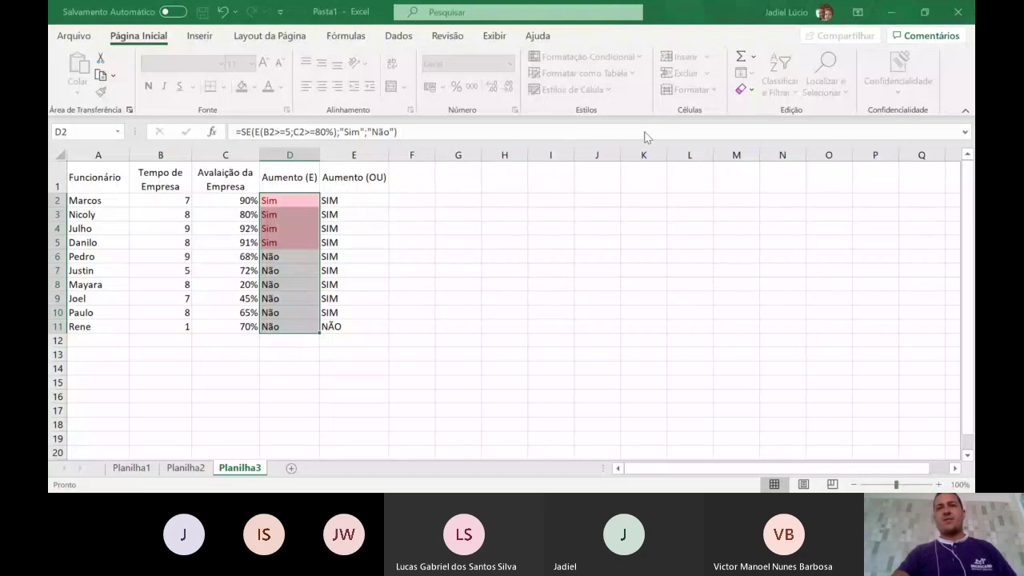
pyautogui.press('Escape')
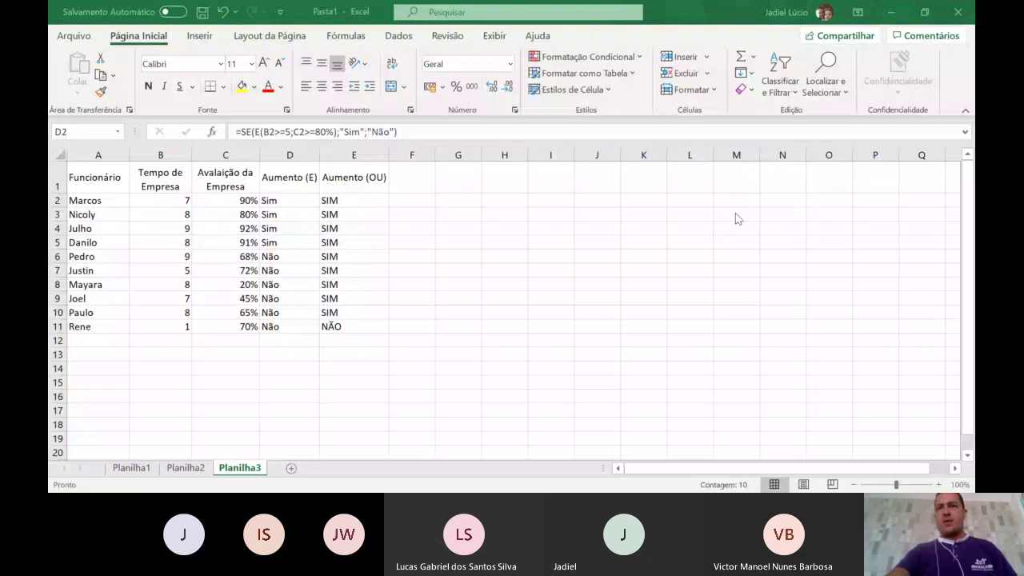
pyautogui.hotkey('ctrl', 'shift', 'Down')
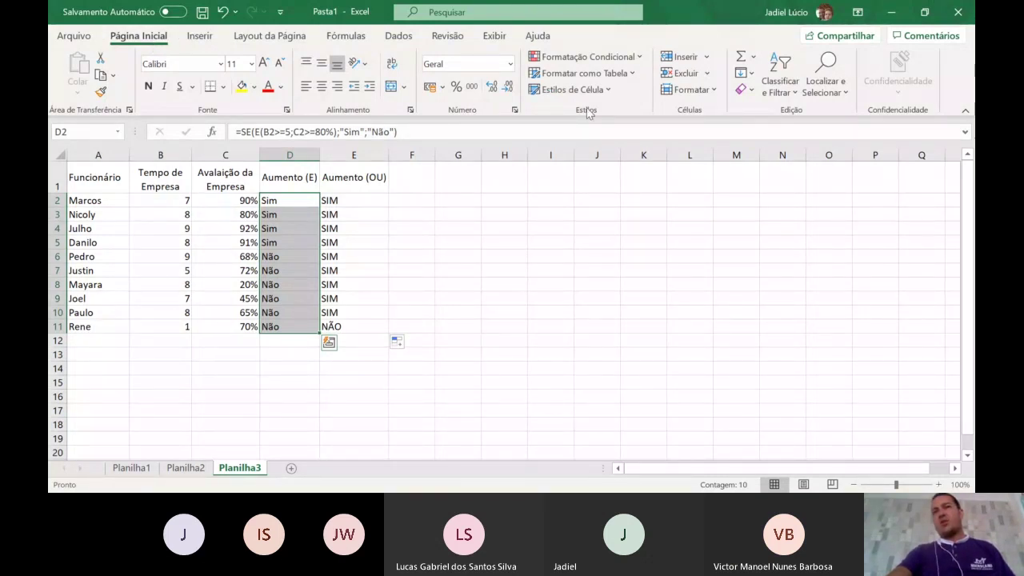
pyautogui.click(643, 53)
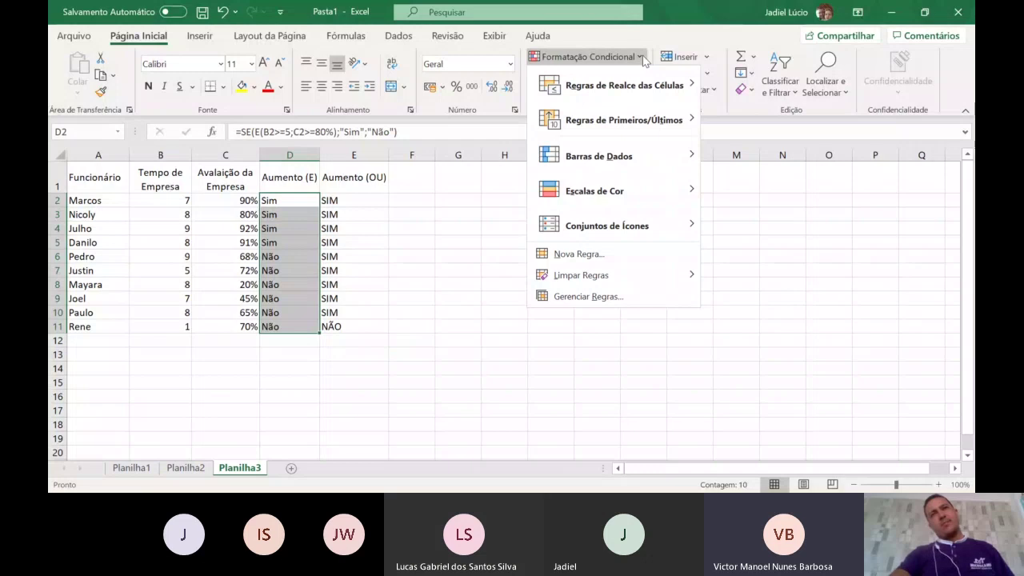
pyautogui.moveTo(638, 86)
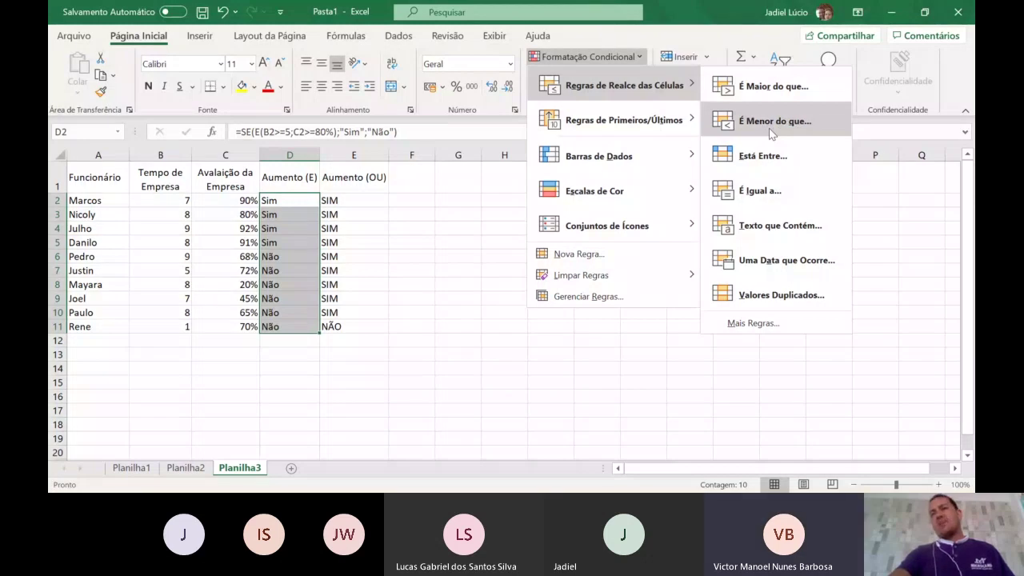
pyautogui.click(779, 192)
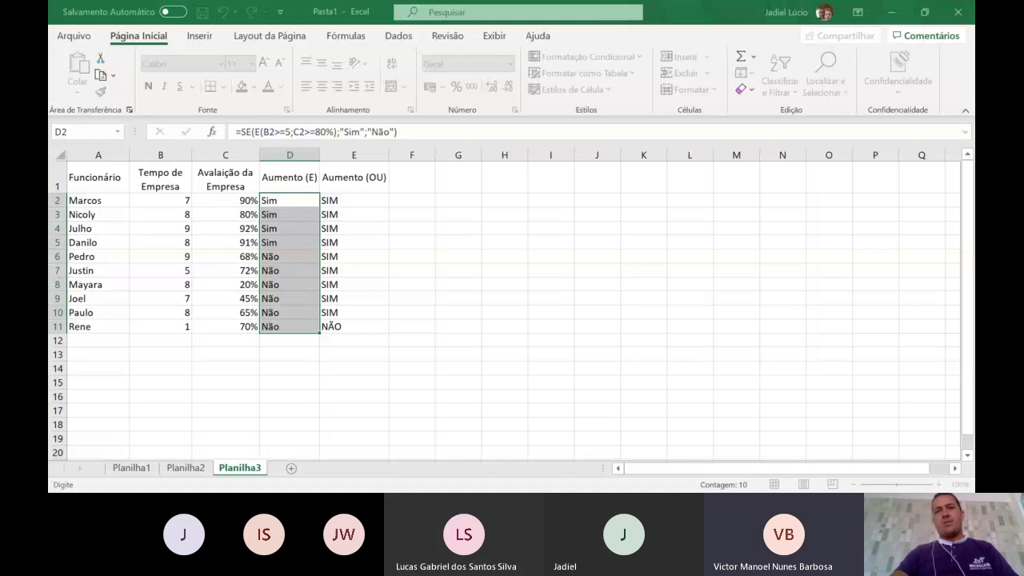
pyautogui.click(386, 255)
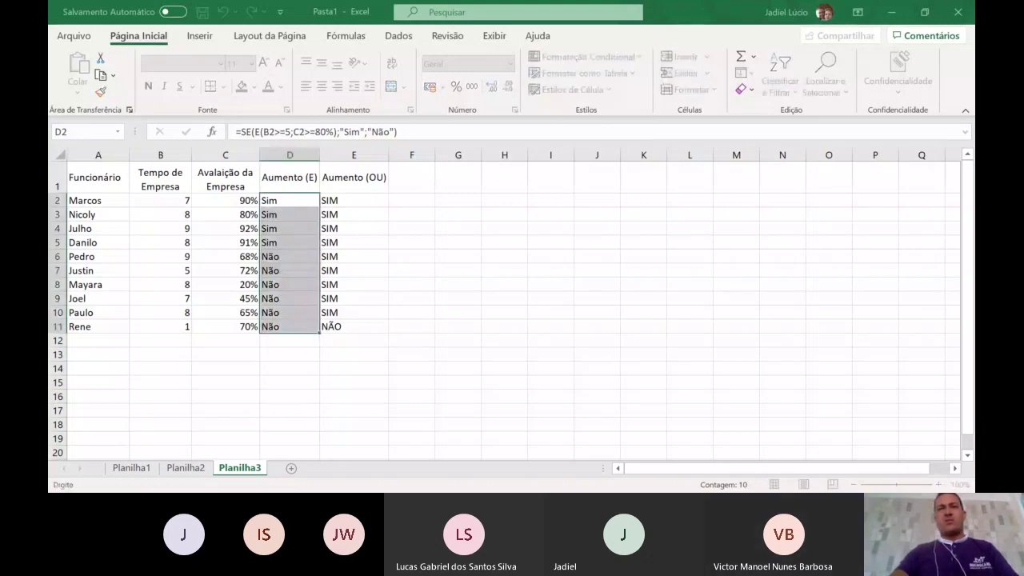
pyautogui.press('Escape')
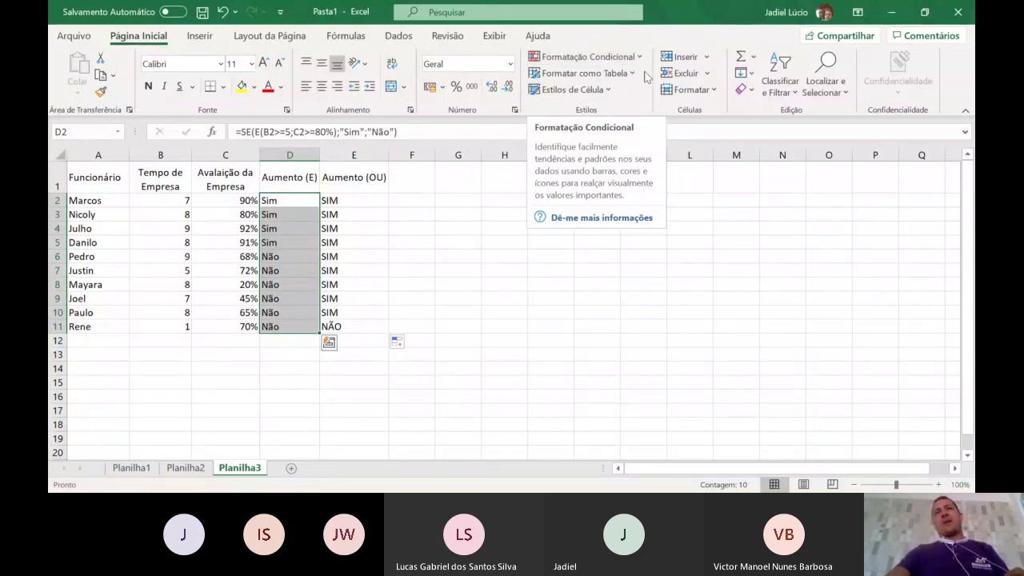
# Open the É Igual a rule for D2:D11, capture its dialog with the format options expanded, and paste the screenshot at I5
pyautogui.click(641, 59)
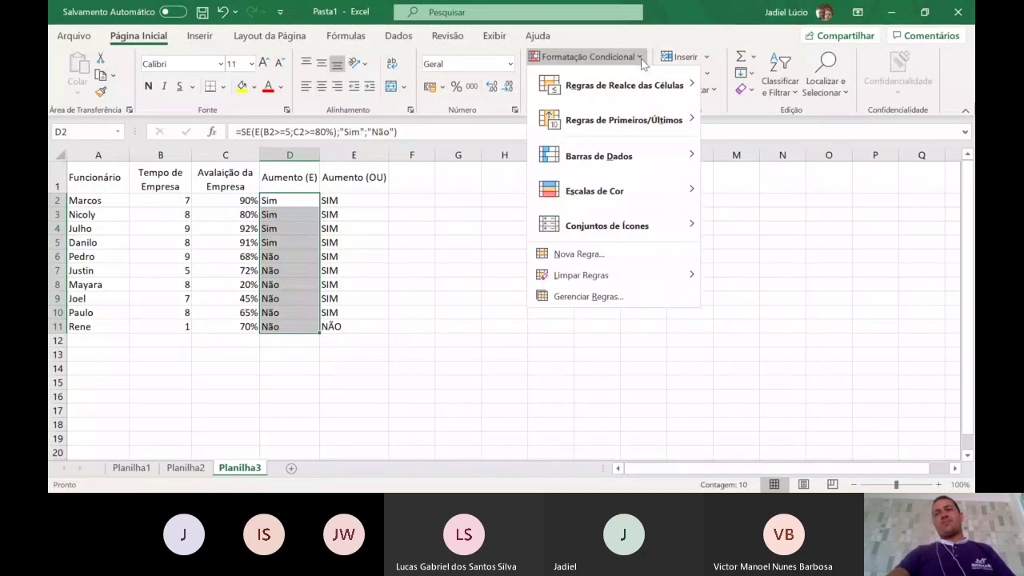
pyautogui.moveTo(644, 92)
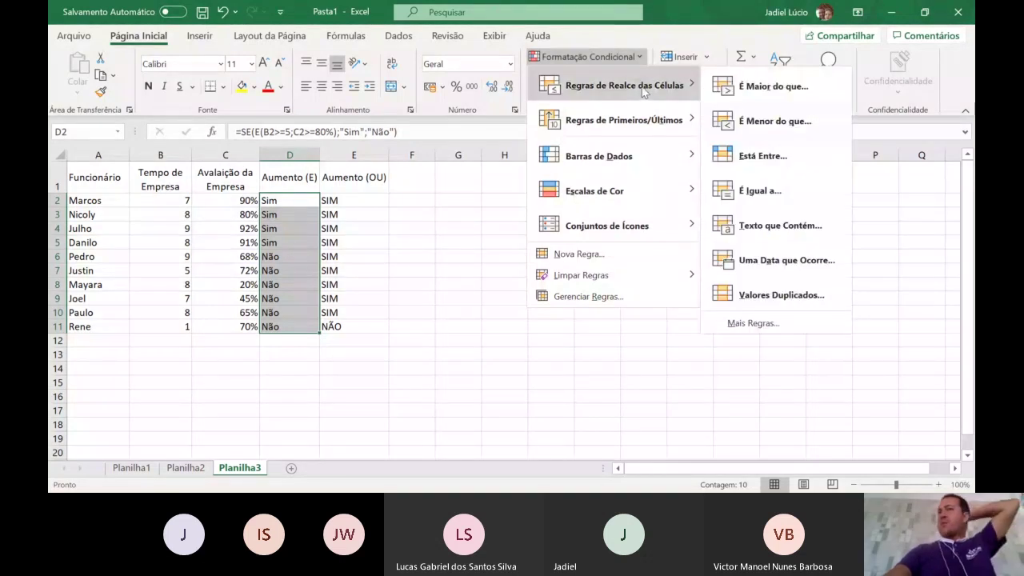
pyautogui.click(772, 195)
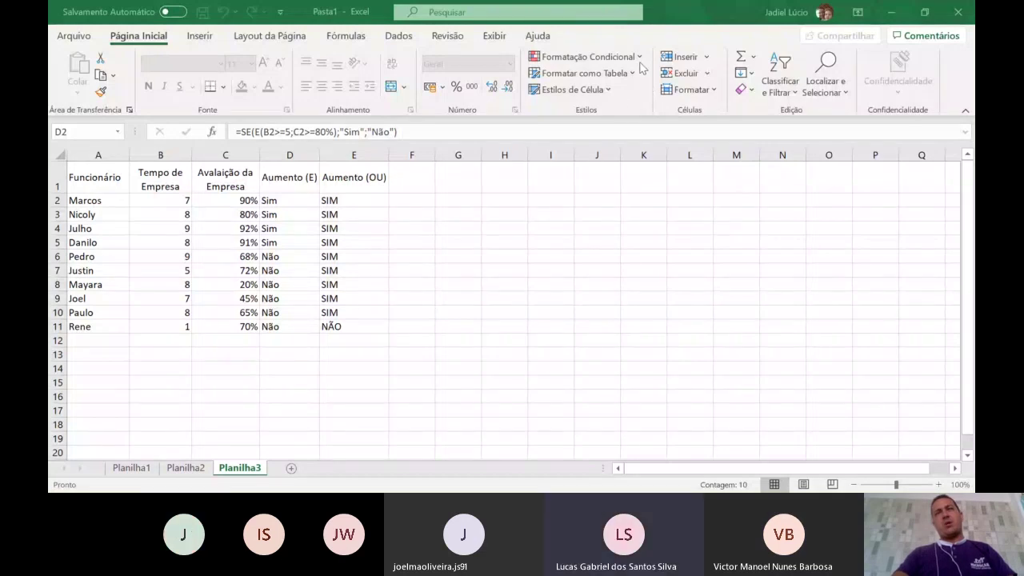
pyautogui.hotkey('ctrl', 'shift', 'Down')
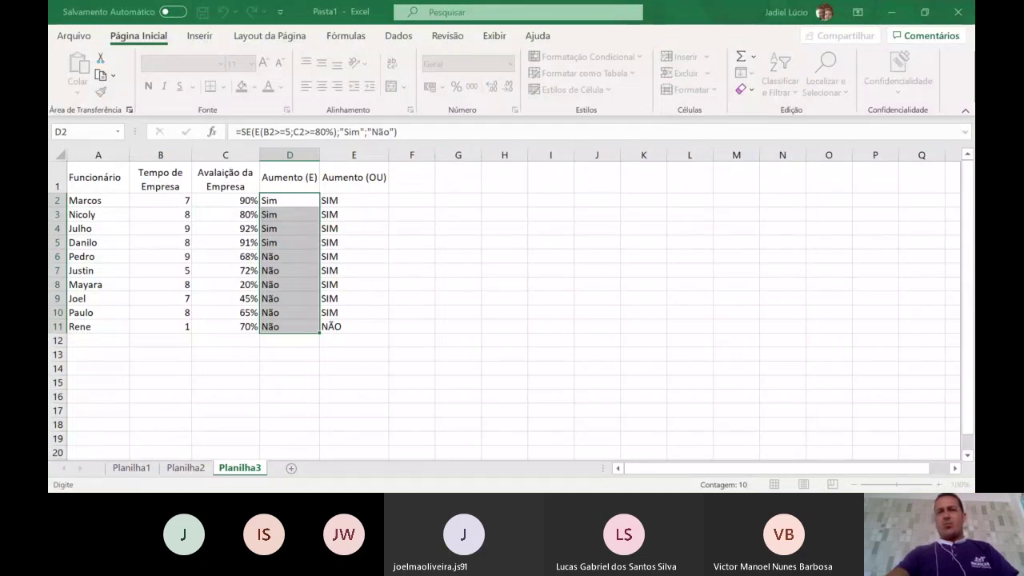
pyautogui.press('Escape')
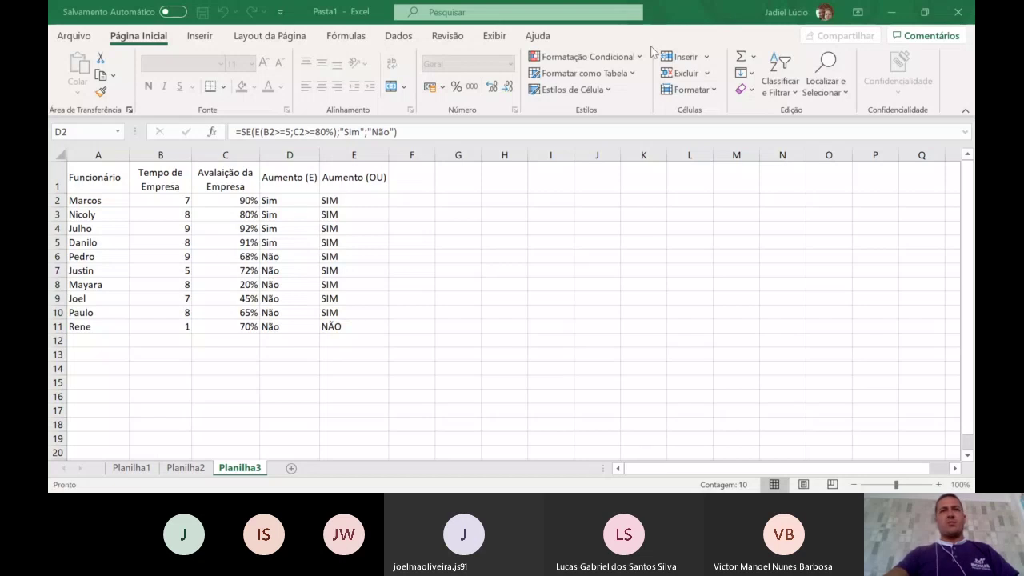
pyautogui.hotkey('ctrl', 'shift', 'Down')
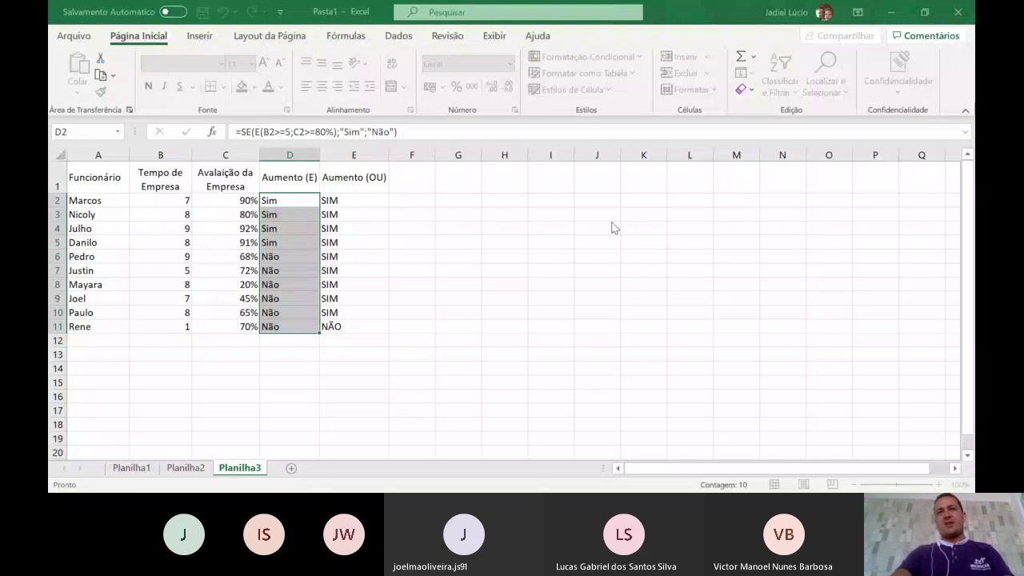
pyautogui.click(567, 242)
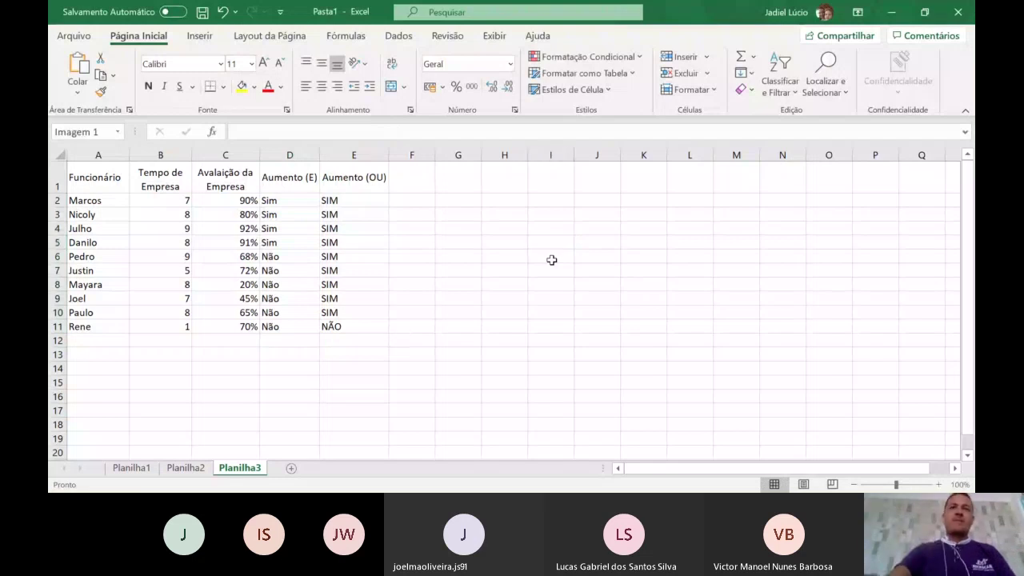
pyautogui.hotkey('ctrl', 'v')
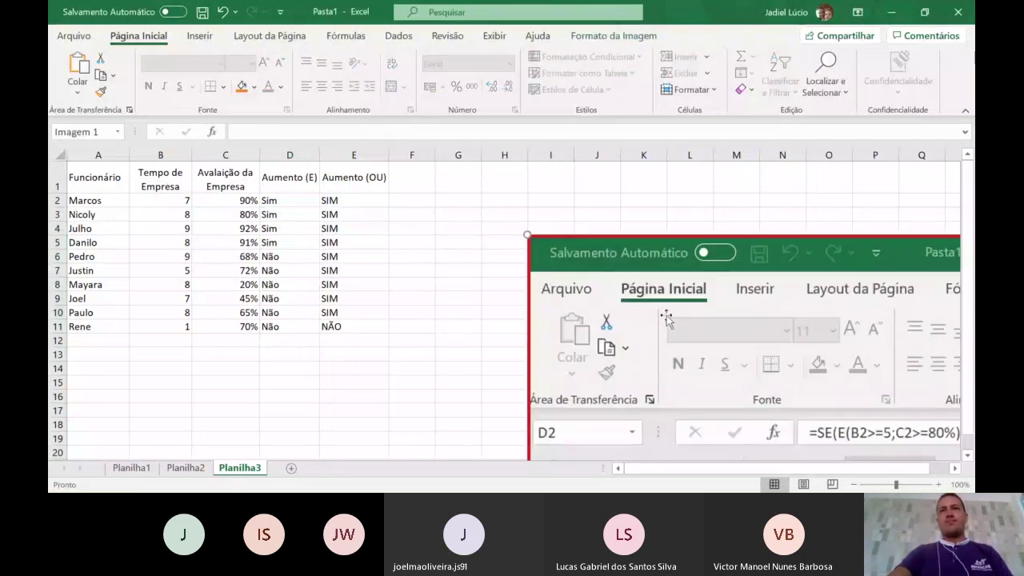
# Crop the pasted screenshot down to the É Igual a dialog, about 4.57 cm high and 13.55 cm wide
pyautogui.click(606, 40)
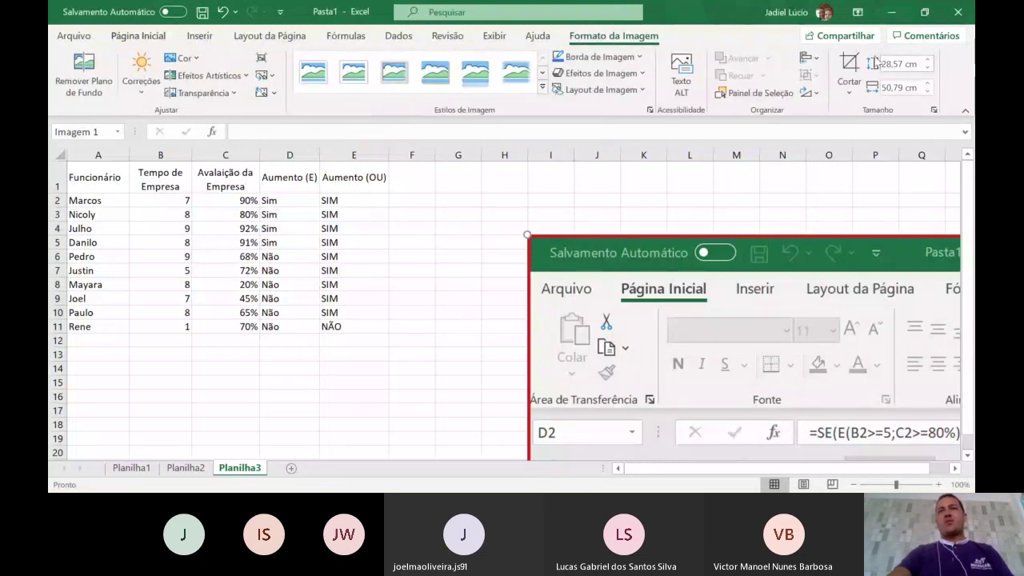
pyautogui.click(850, 70)
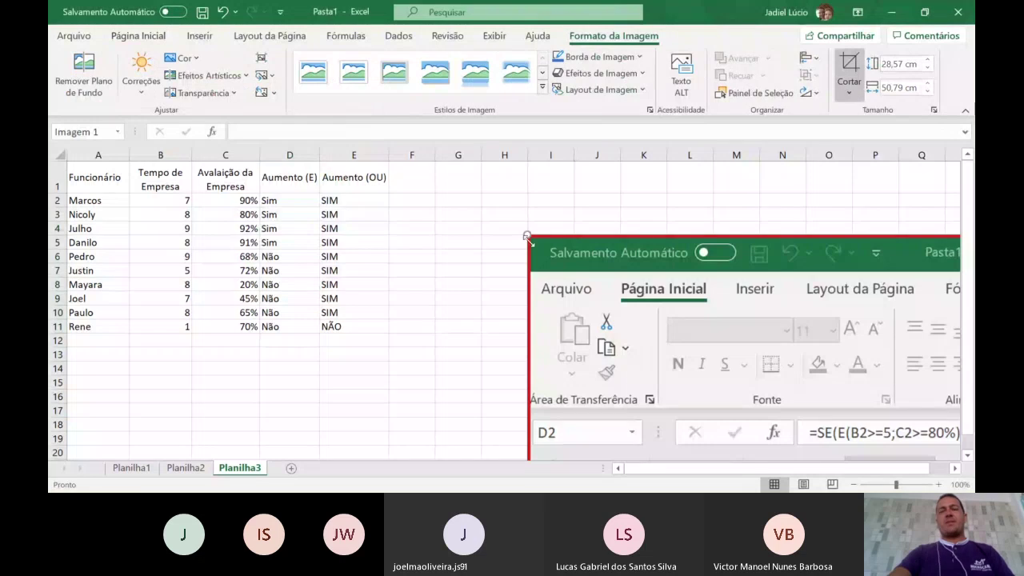
pyautogui.moveTo(532, 242); pyautogui.dragTo(733, 374)
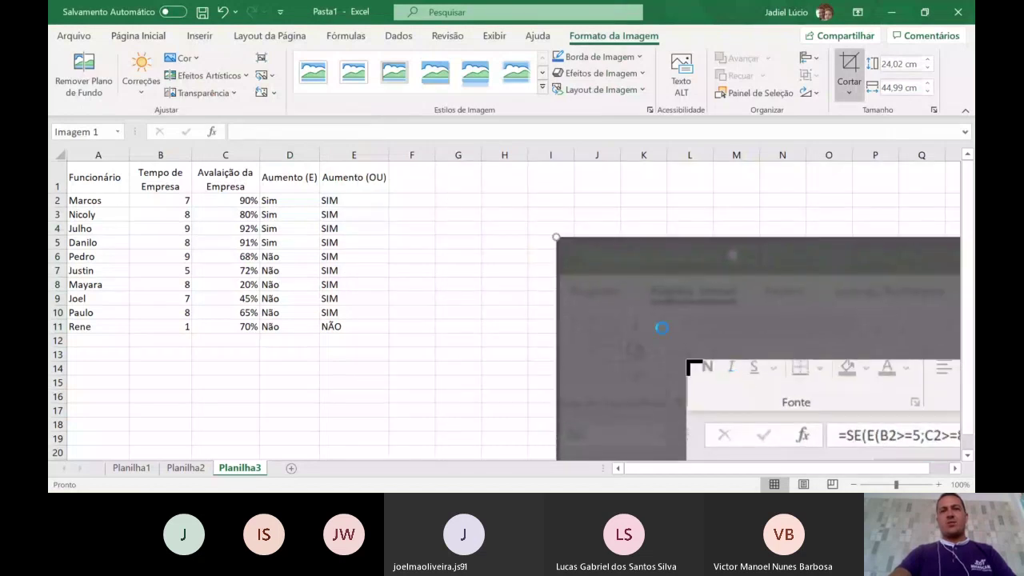
pyautogui.scroll(-5, 543, 301)
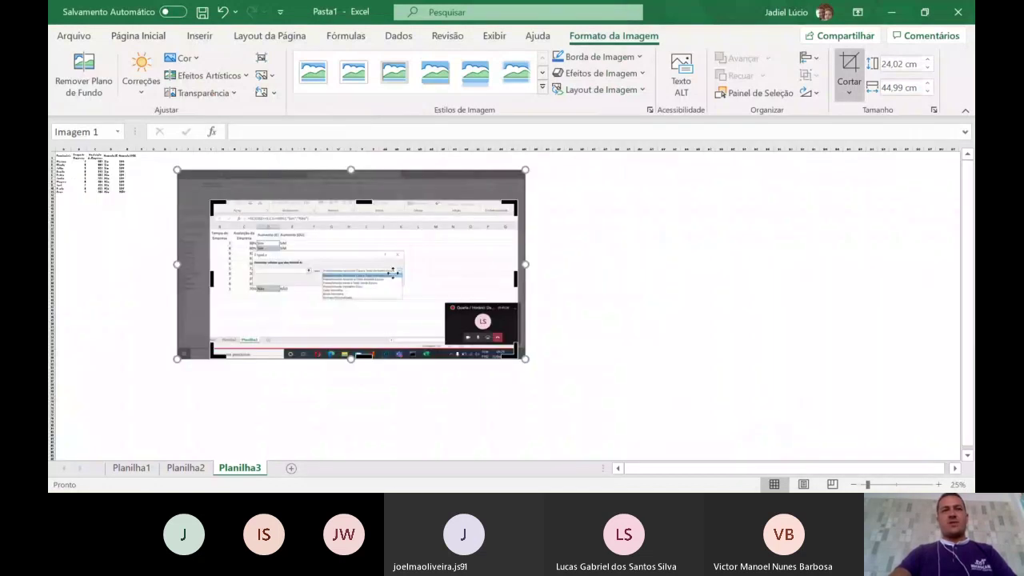
pyautogui.moveTo(505, 355); pyautogui.dragTo(408, 301)
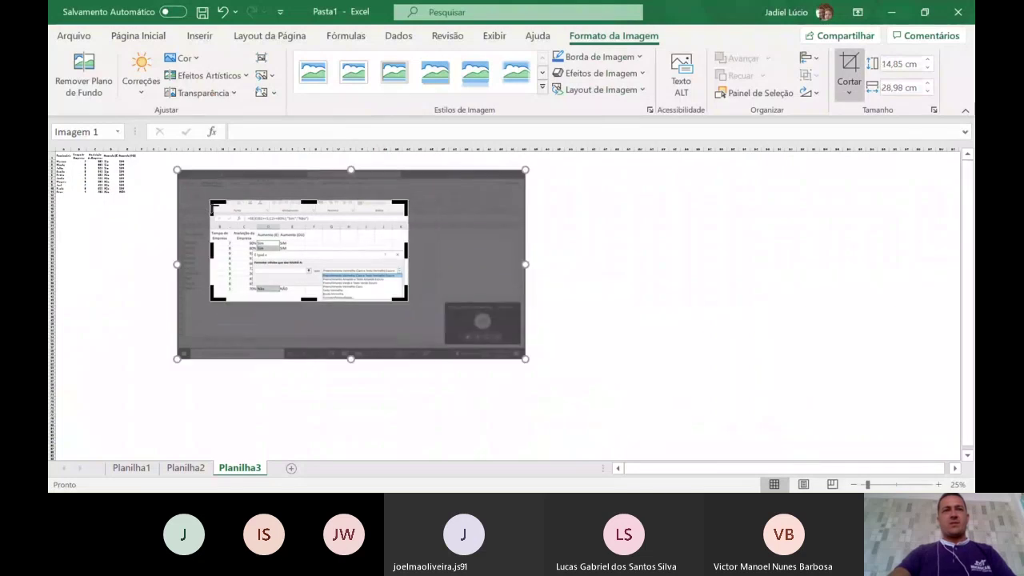
pyautogui.moveTo(210, 202); pyautogui.dragTo(239, 239)
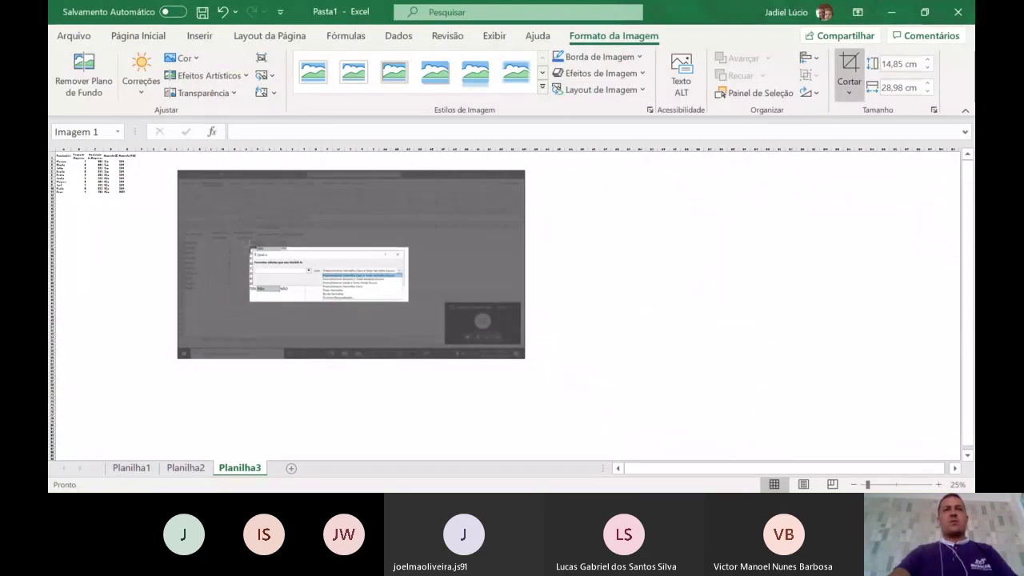
pyautogui.click(573, 287)
# Move the cropped dialog picture next to the employee table, with its upper corner near cell H2
pyautogui.click(336, 276)
pyautogui.moveTo(408, 249); pyautogui.dragTo(231, 181)
pyautogui.scroll(1, 128, 189)
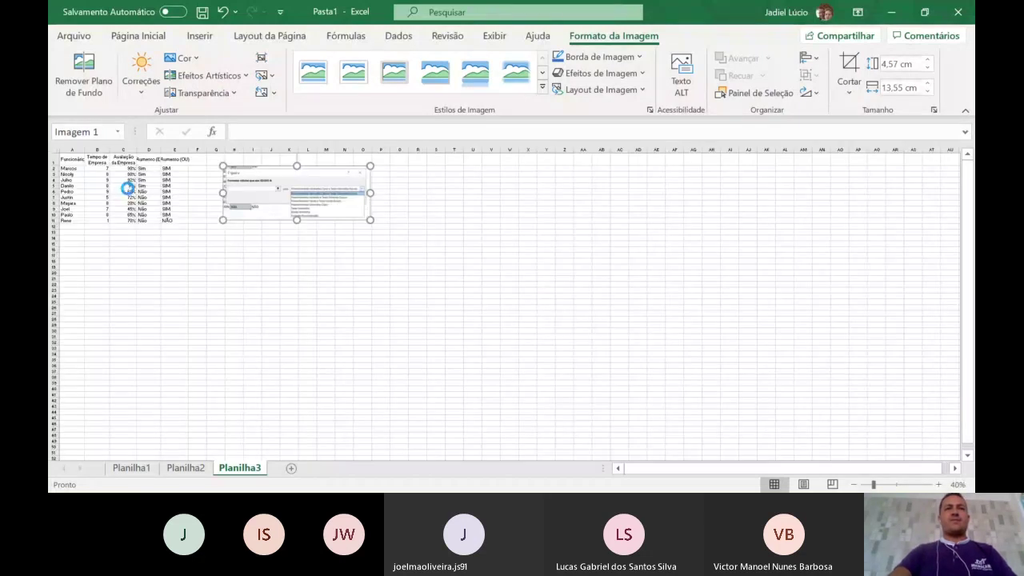
pyautogui.scroll(5, 128, 189)
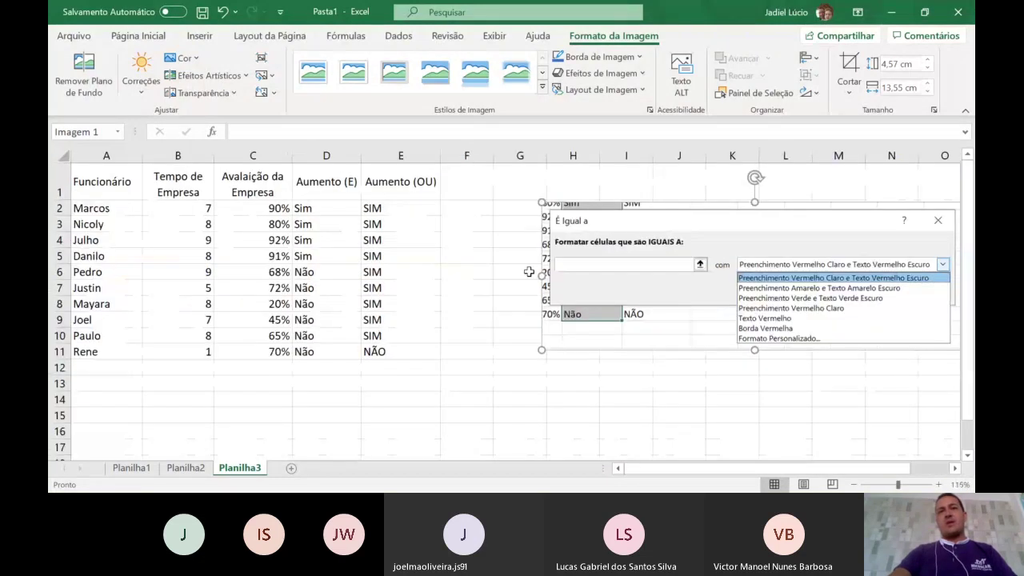
# Move the dialog picture closer to the employee table, with its upper corner near cell F2
pyautogui.moveTo(575, 271); pyautogui.dragTo(562, 264)
pyautogui.click(509, 372)
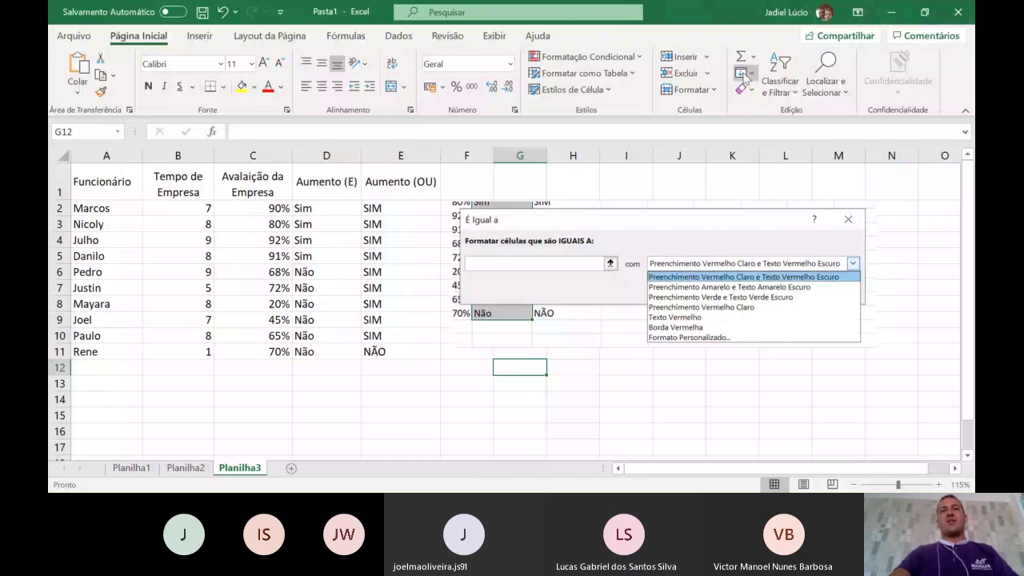
# Add an É Igual a highlight rule to D2:D11 that compares with cell D2 and uses Preenchimento Verde e Texto Verde Escuro
pyautogui.click(586, 57)
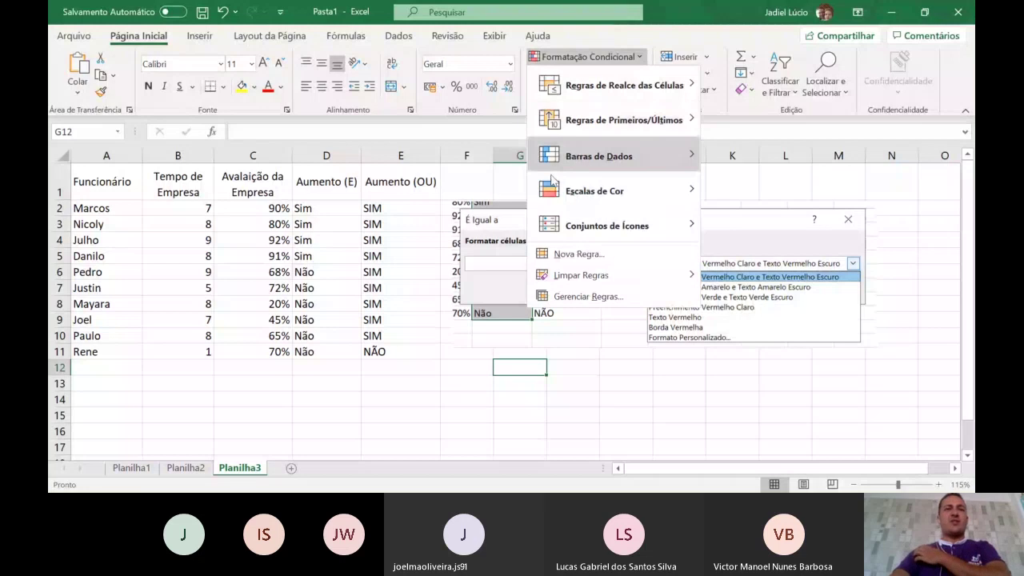
pyautogui.click(328, 215)
pyautogui.moveTo(328, 214); pyautogui.dragTo(322, 349)
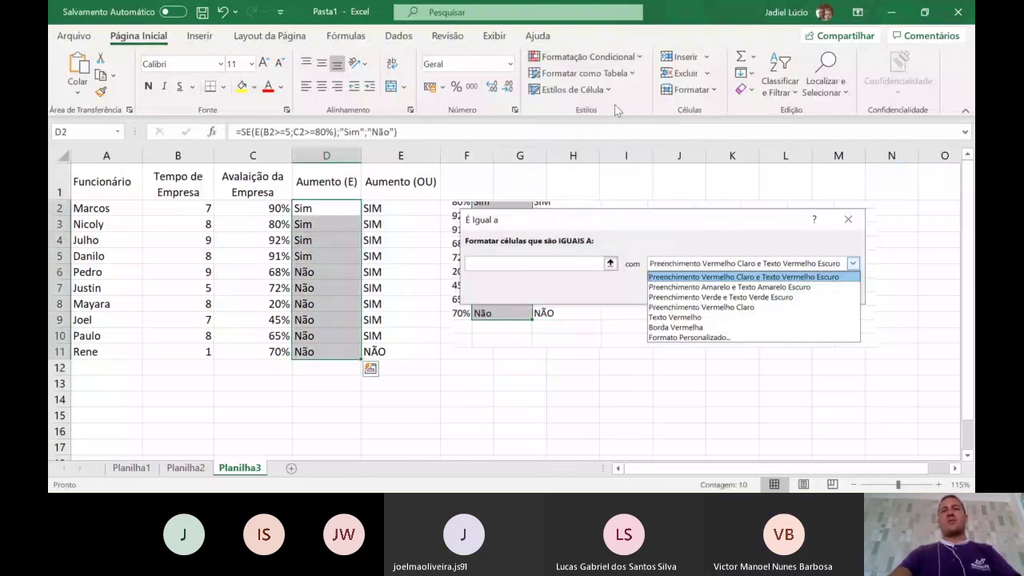
pyautogui.click(588, 57)
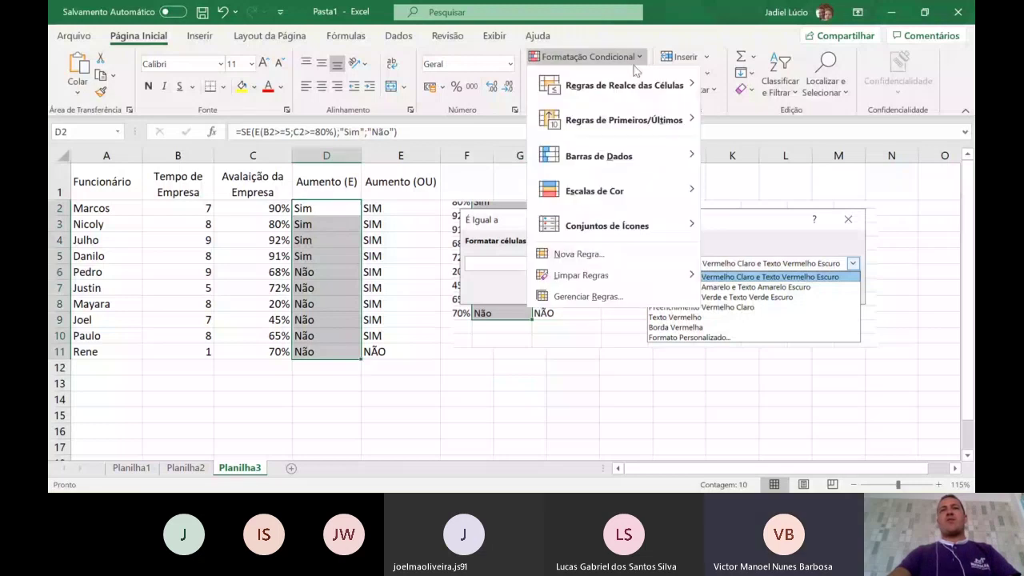
pyautogui.moveTo(624, 85)
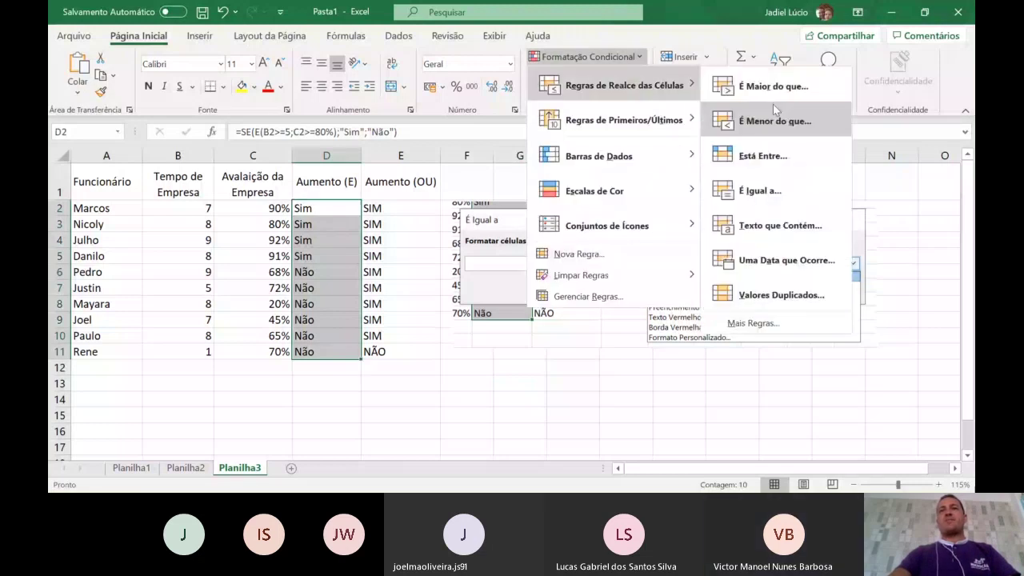
pyautogui.click(762, 190)
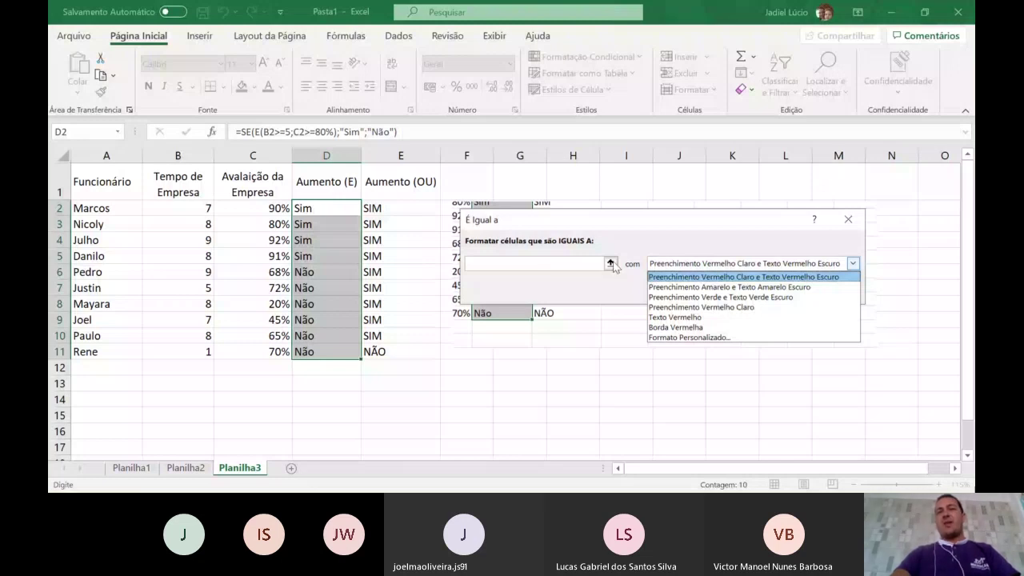
pyautogui.click(332, 209)
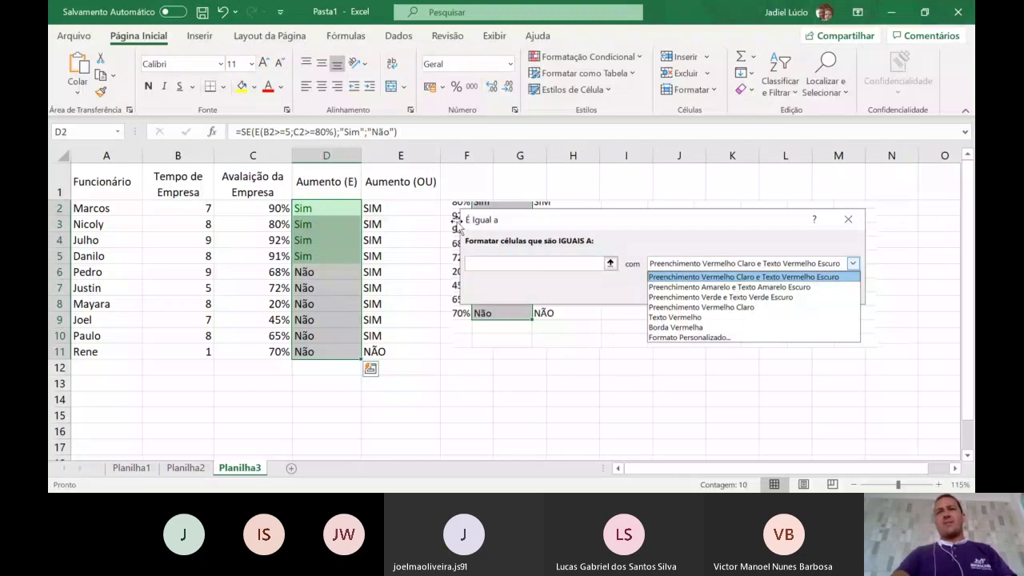
# Add a second É Igual a rule to D2:D11 that compares with cell D6 and uses Preenchimento Vermelho Claro e Texto Vermelho Escuro
pyautogui.click(587, 57)
pyautogui.moveTo(624, 85)
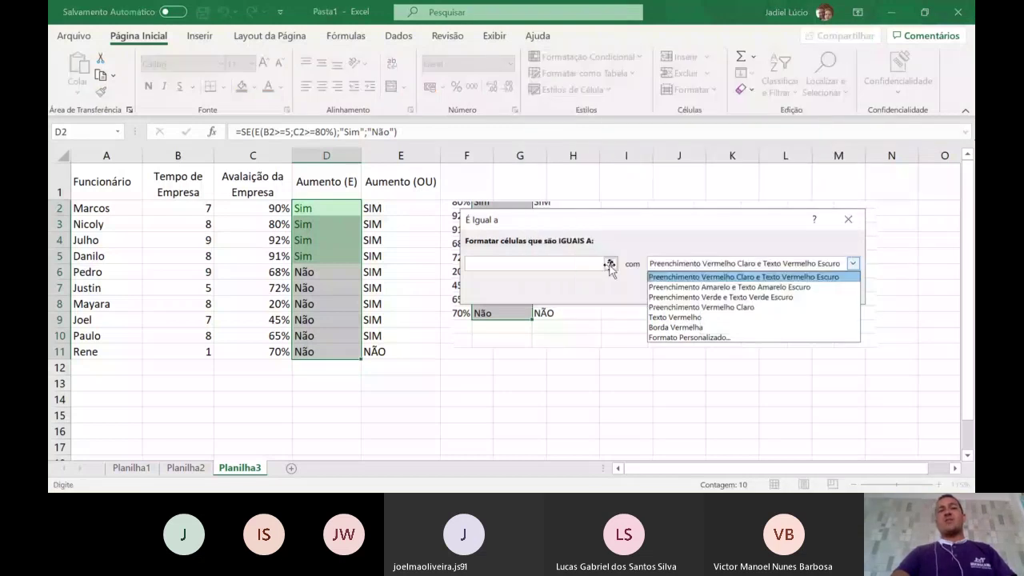
pyautogui.click(328, 271)
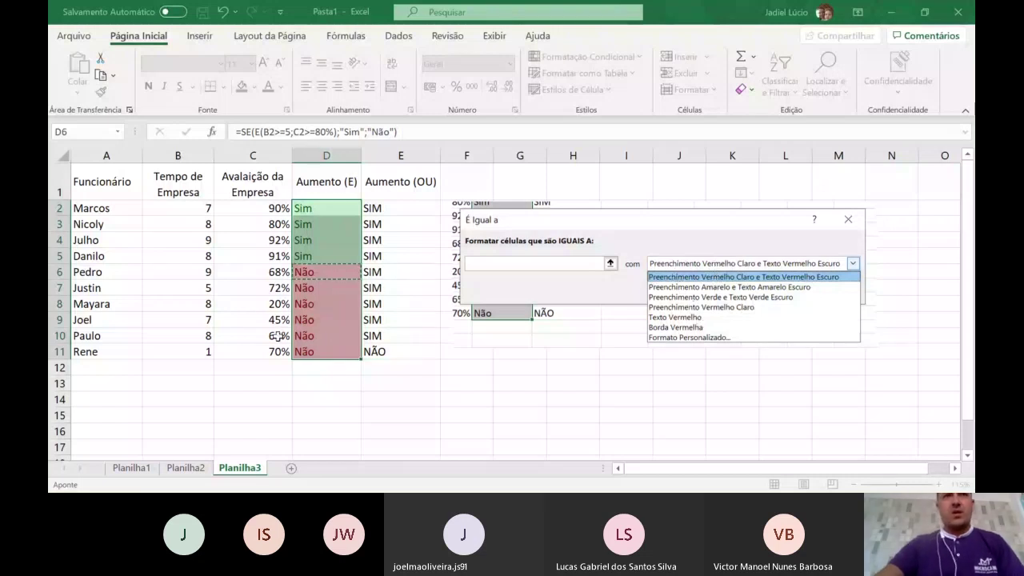
pyautogui.click(392, 368)
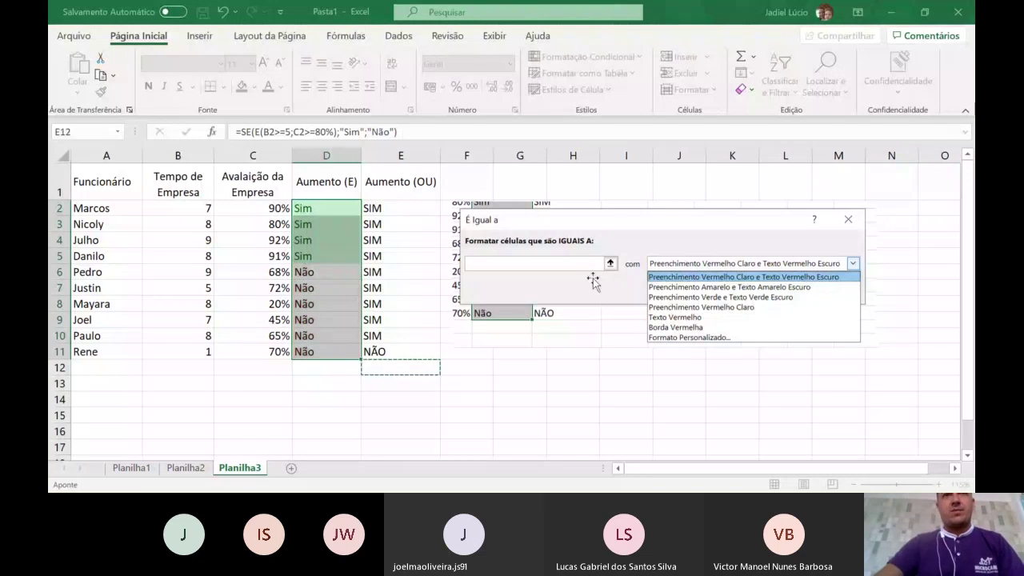
pyautogui.click(304, 272)
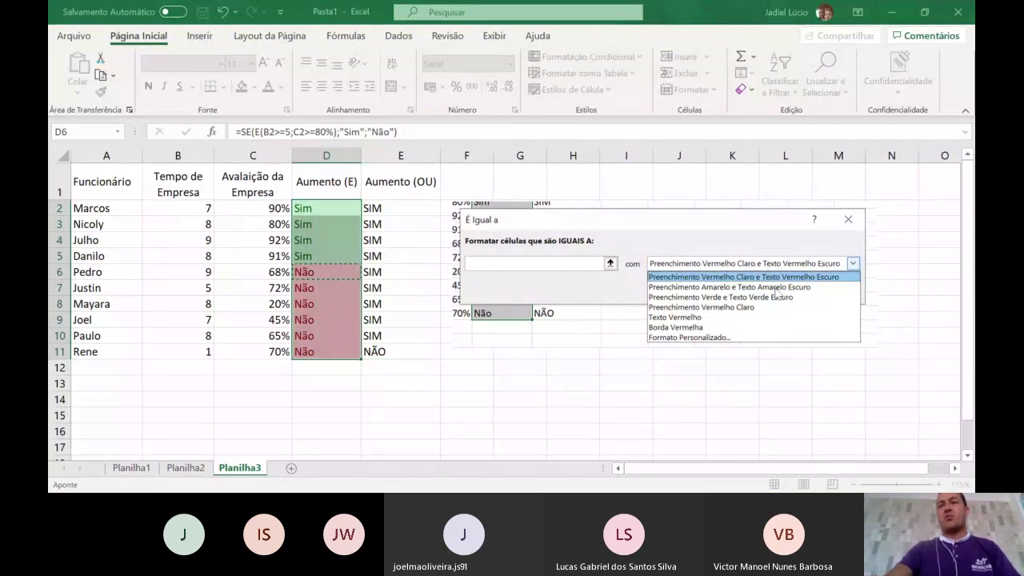
pyautogui.press('Escape')
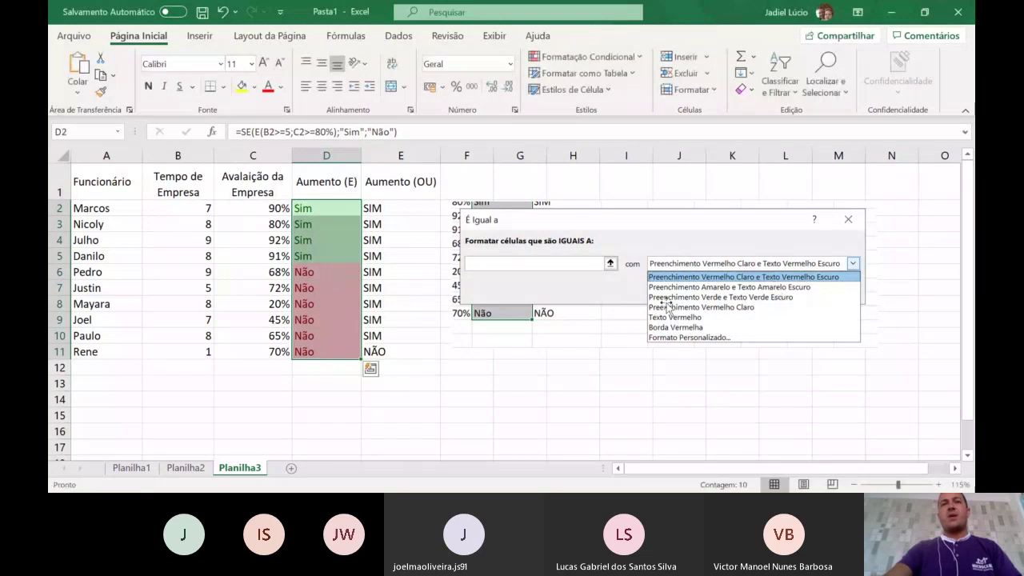
pyautogui.click(509, 283)
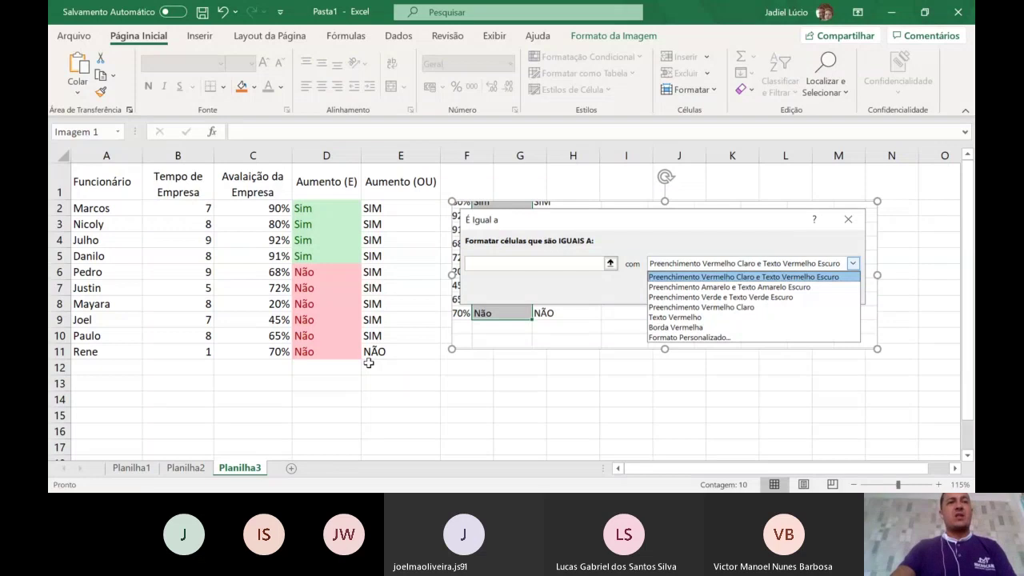
# Try an evaluation of 81% in cell C6 to test the highlight rules, and undo the change
pyautogui.click(260, 274)
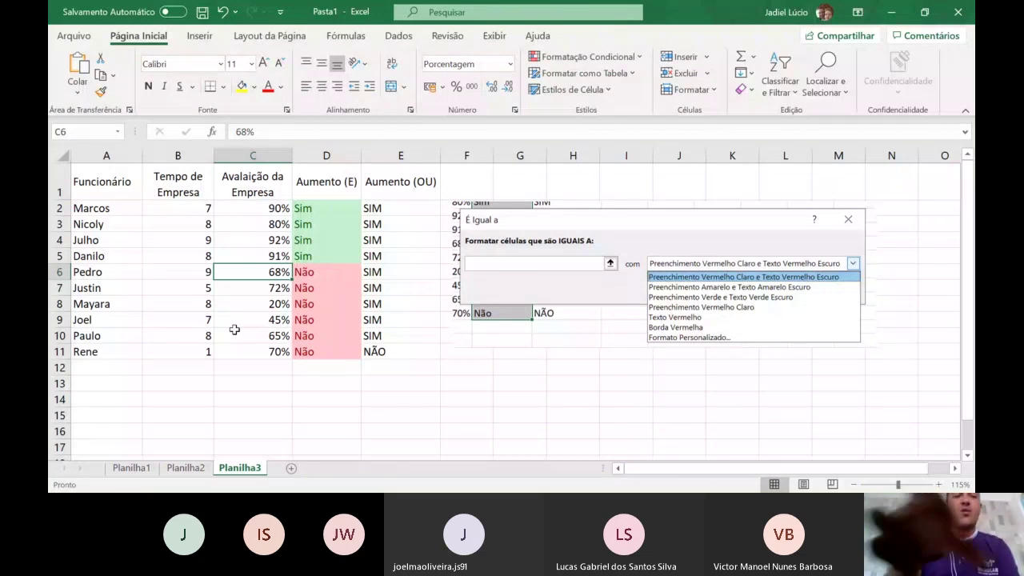
pyautogui.write('81')
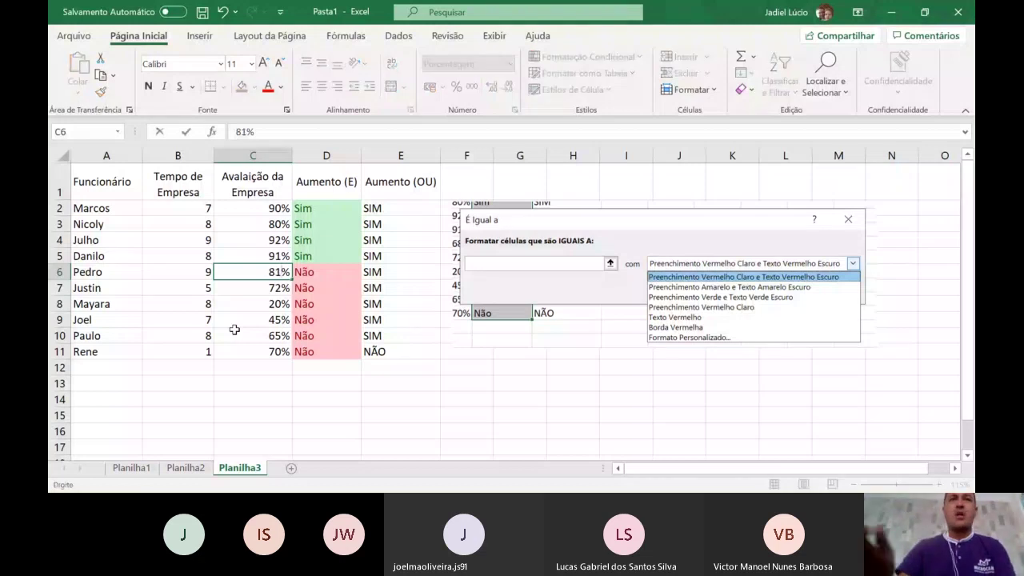
pyautogui.press('Return')
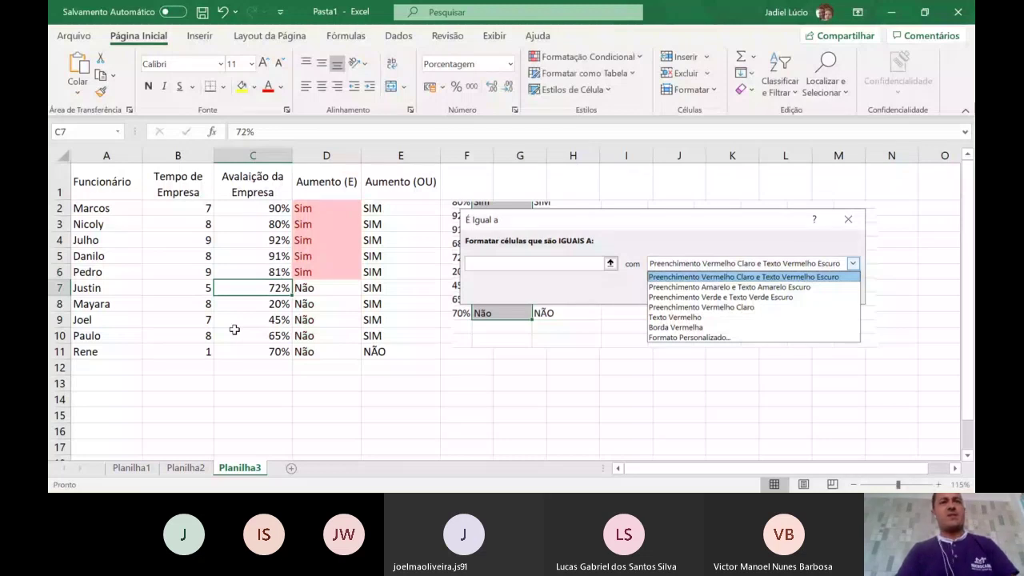
pyautogui.hotkey('ctrl', 'z')
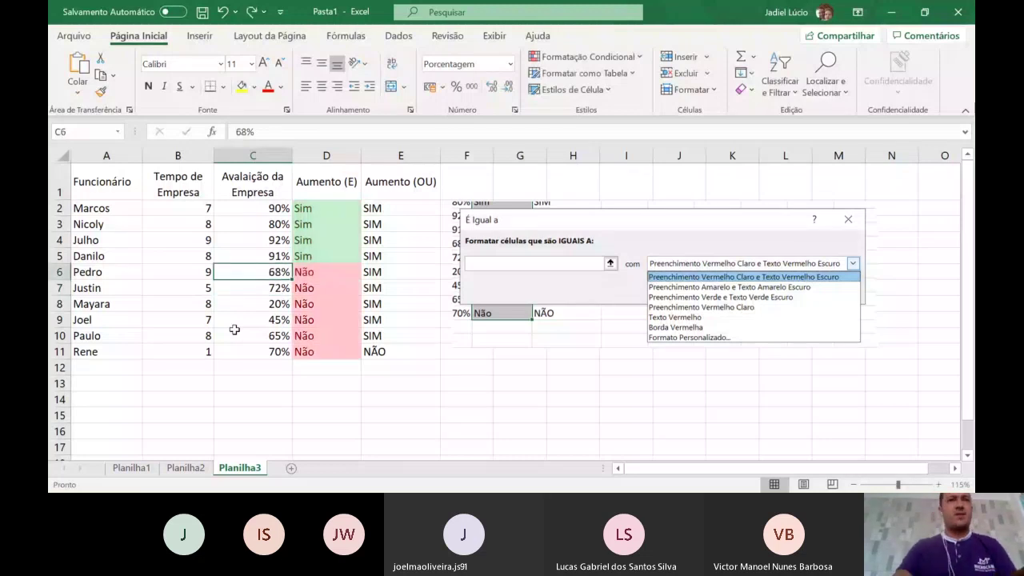
# Set the company evaluation in cell C8 to 90%
pyautogui.click(274, 308)
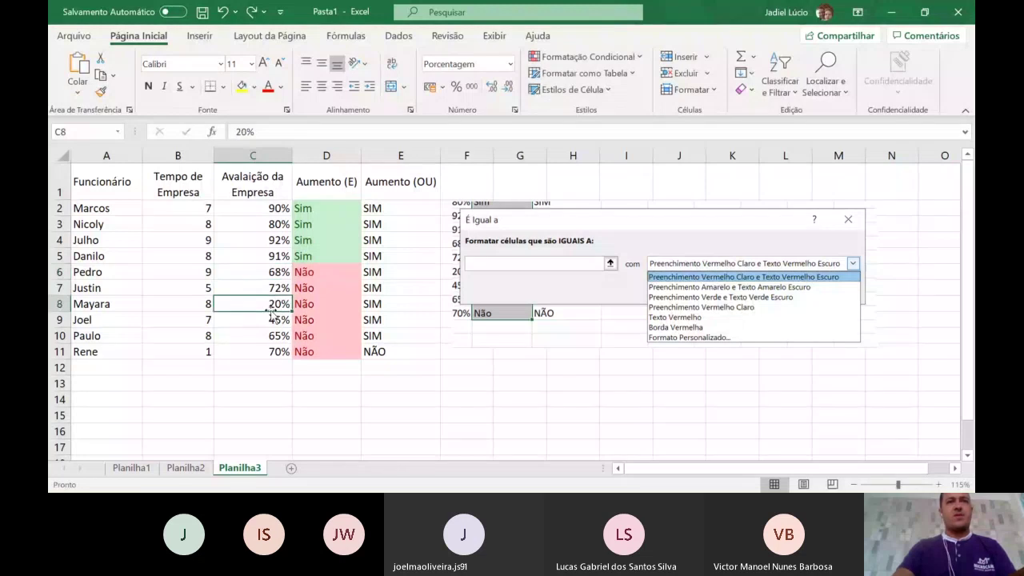
pyautogui.write('90')
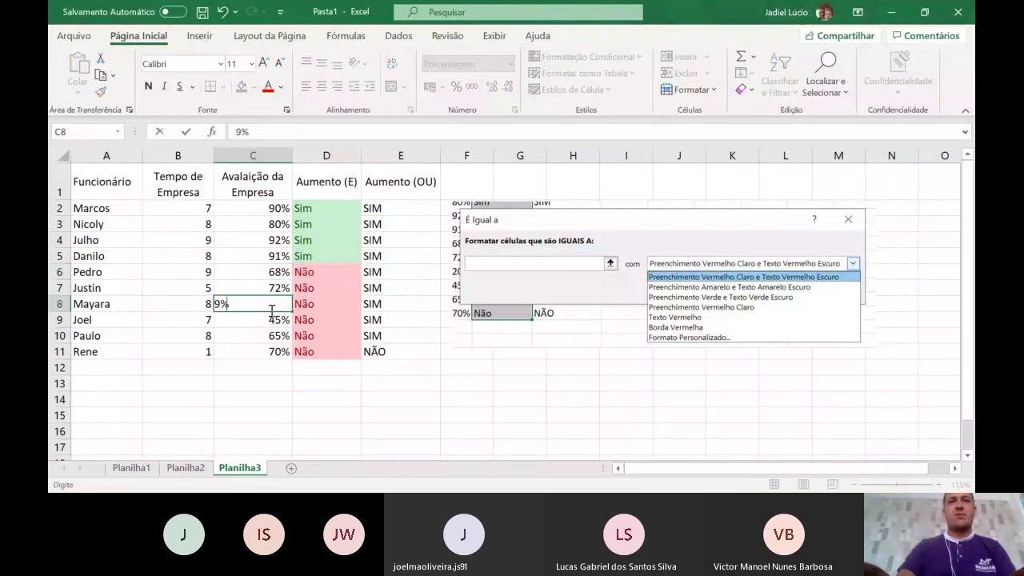
pyautogui.press('Return')
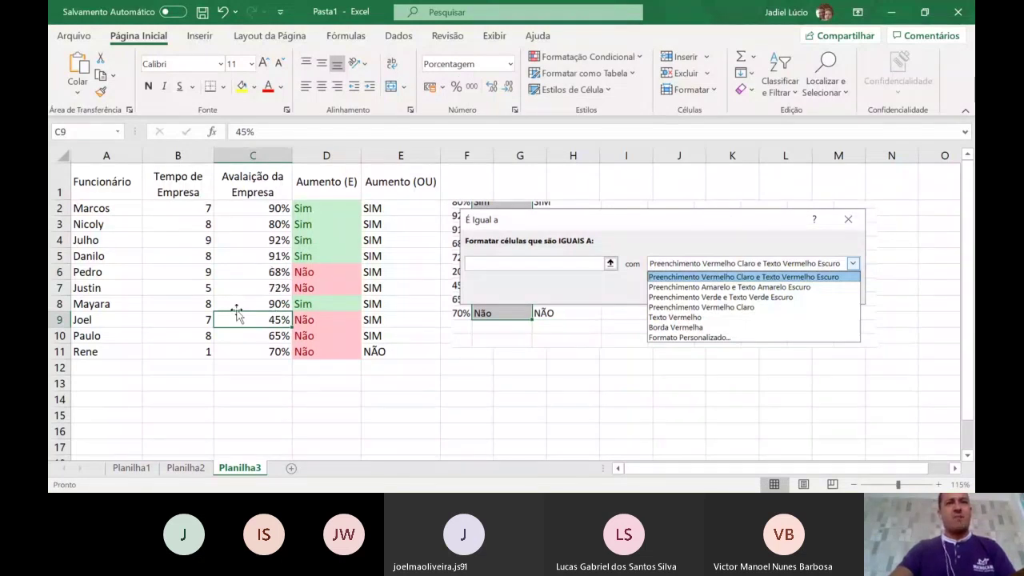
pyautogui.click(244, 304)
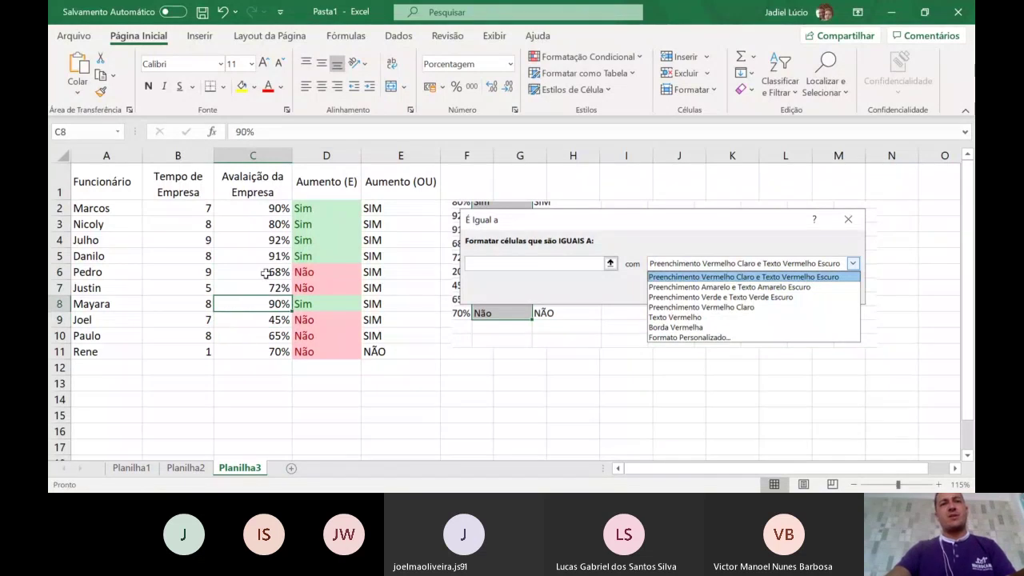
# Try an evaluation of 90% in cell C6 and undo the change
pyautogui.click(265, 273)
pyautogui.write('90')
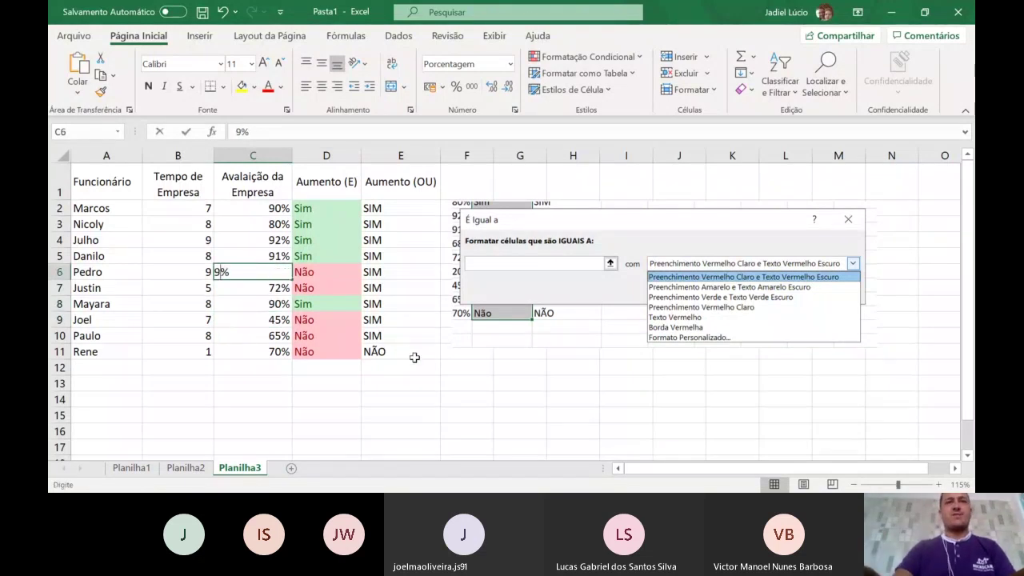
pyautogui.press('Return')
pyautogui.hotkey('ctrl', 'z')
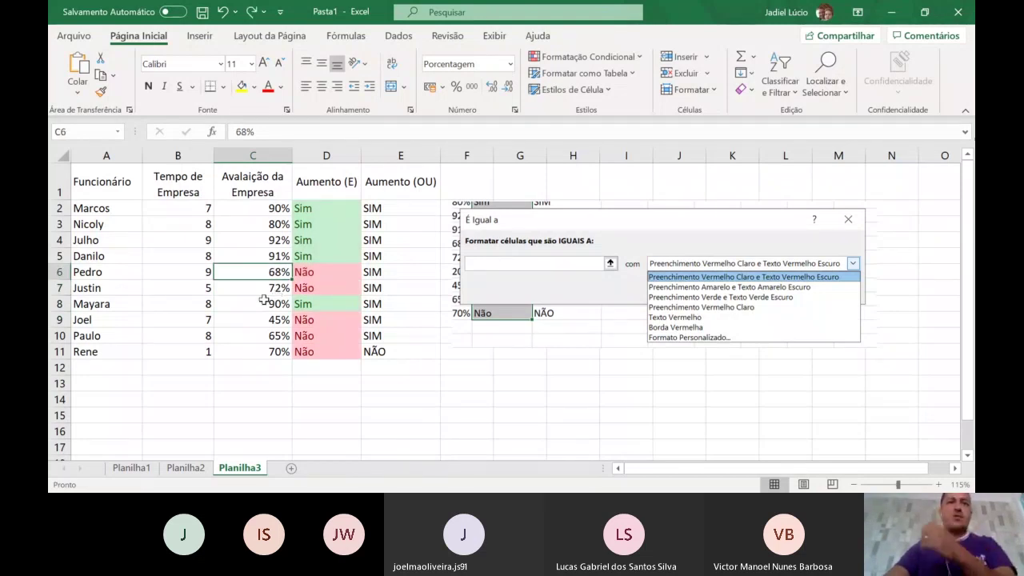
pyautogui.press('Down')
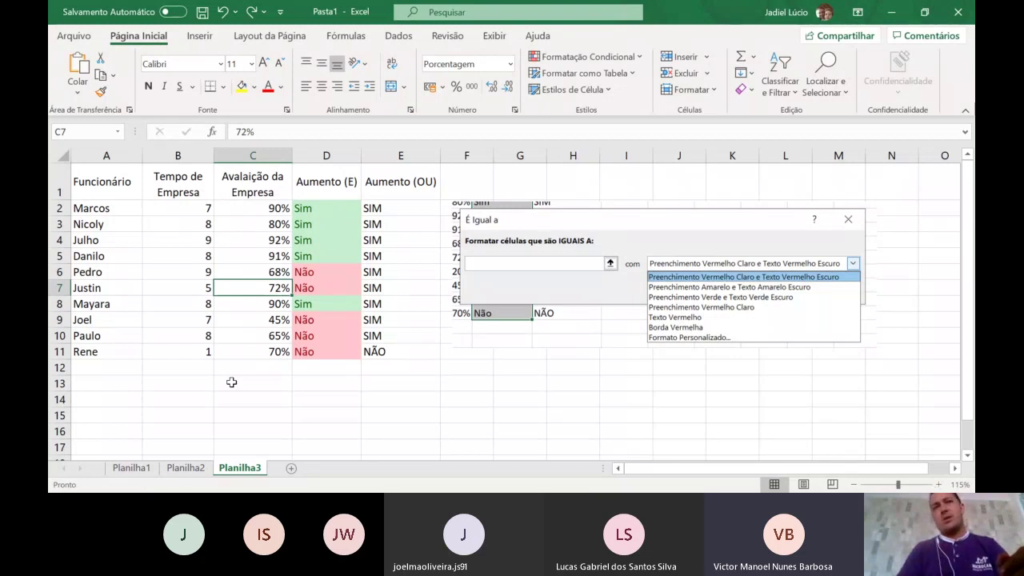
# Try an evaluation of 50% in cell C2 to test the rule's reference cell, and undo the change
pyautogui.click(274, 209)
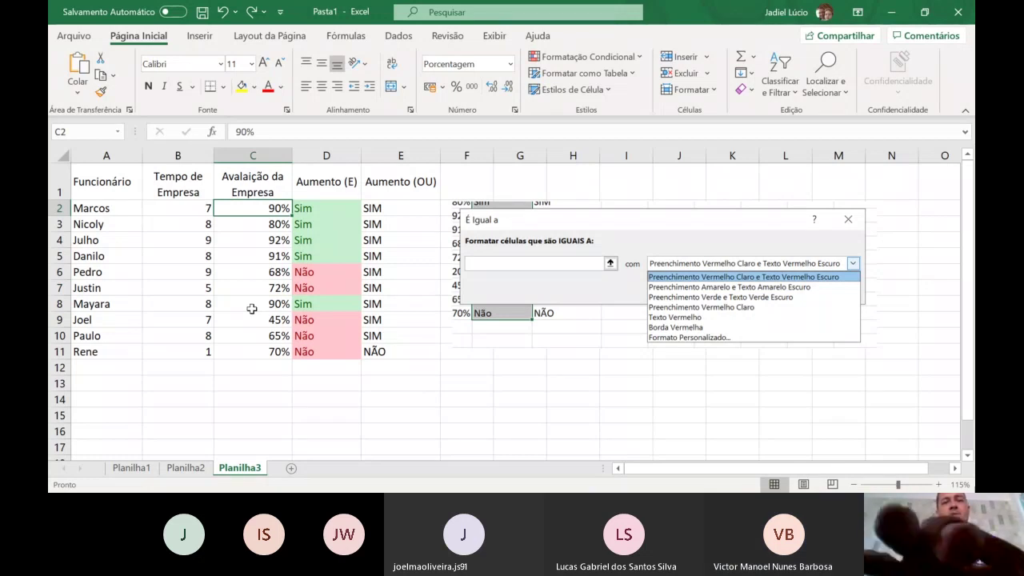
pyautogui.write('50')
pyautogui.press('Return')
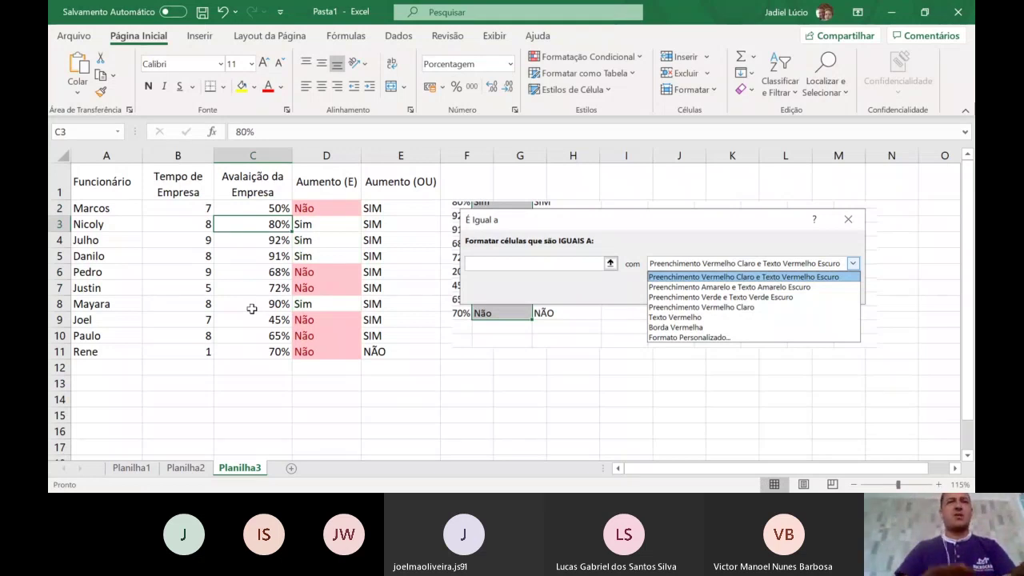
pyautogui.hotkey('ctrl', 'z')
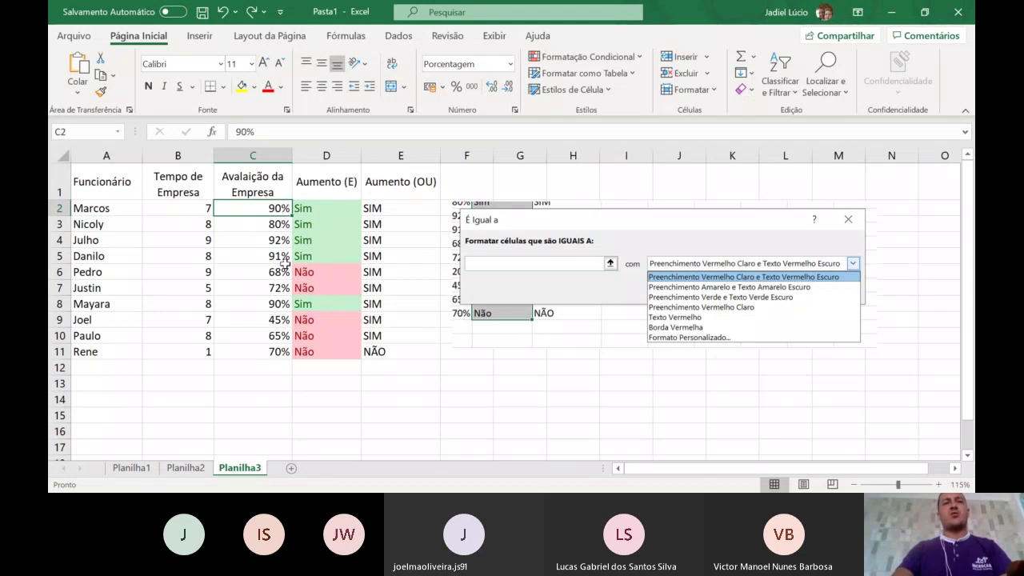
# Set the company evaluation in cell C2 to 80%
pyautogui.click(271, 227)
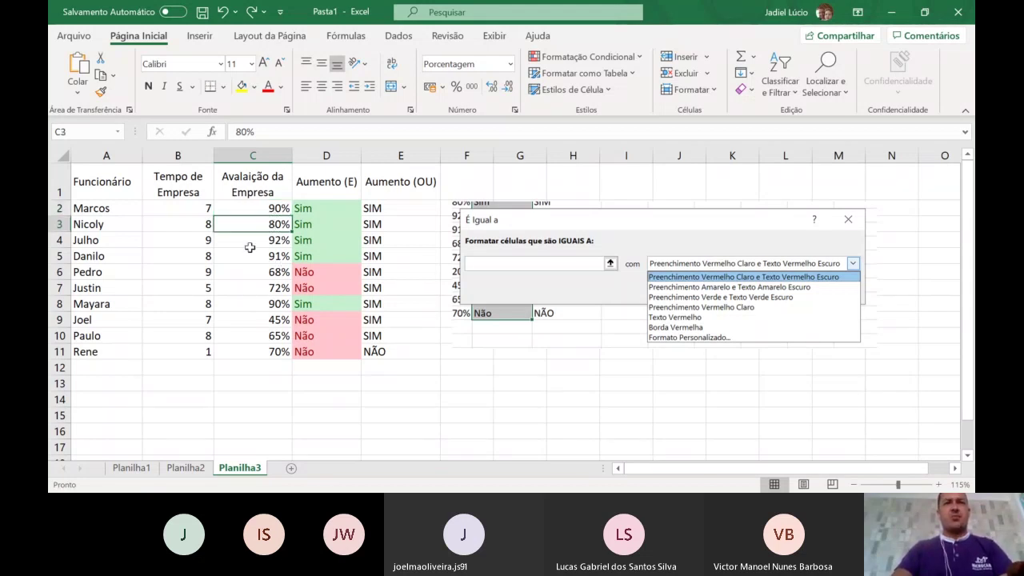
pyautogui.click(265, 206)
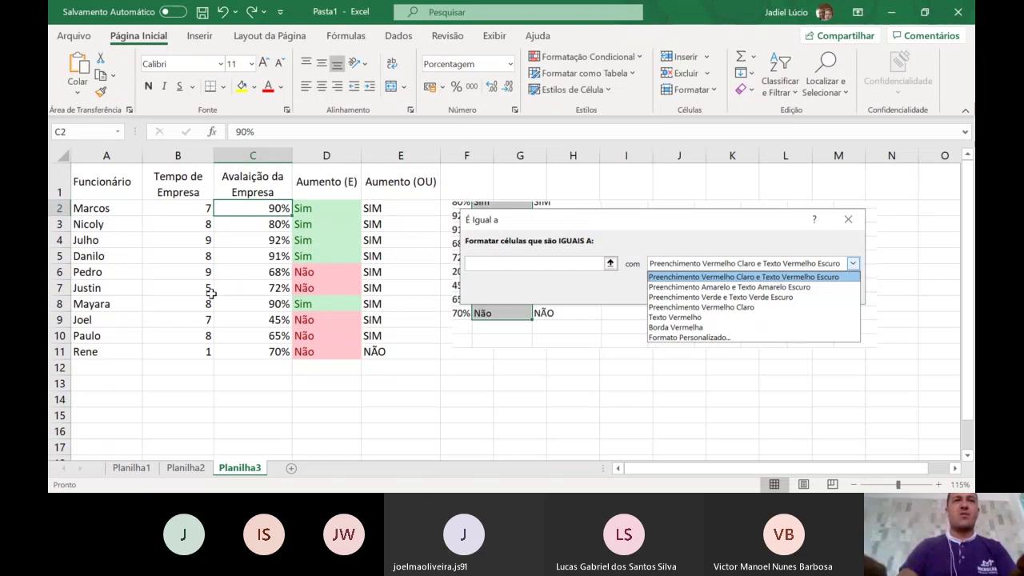
pyautogui.press('Down')
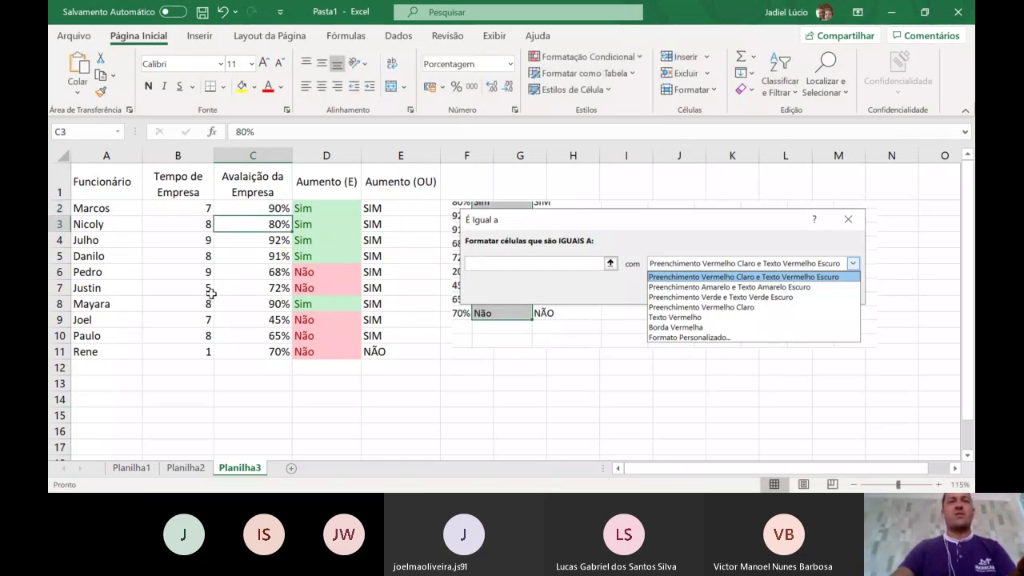
pyautogui.click(277, 207)
pyautogui.doubleClick(277, 208)
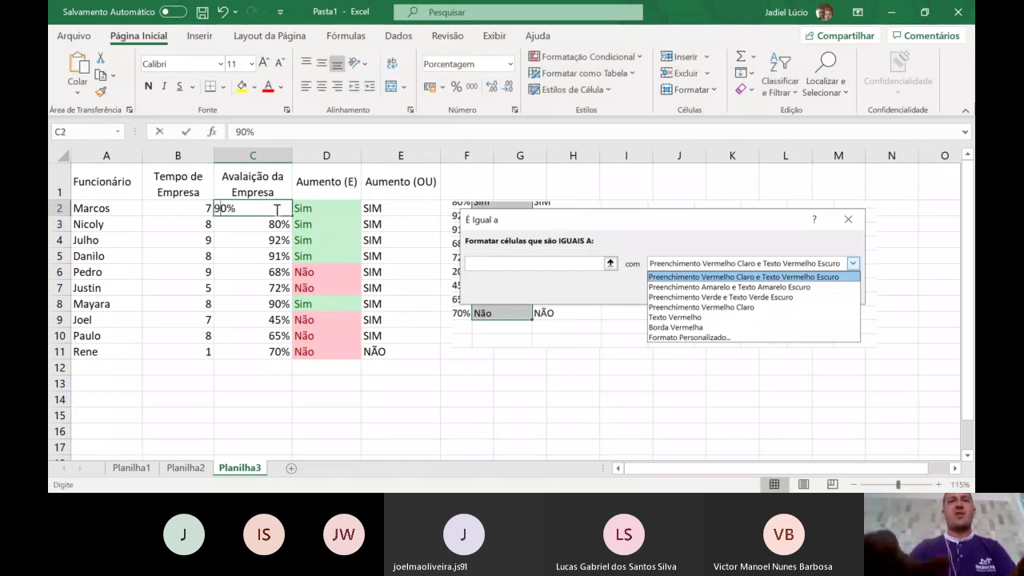
pyautogui.press('Return')
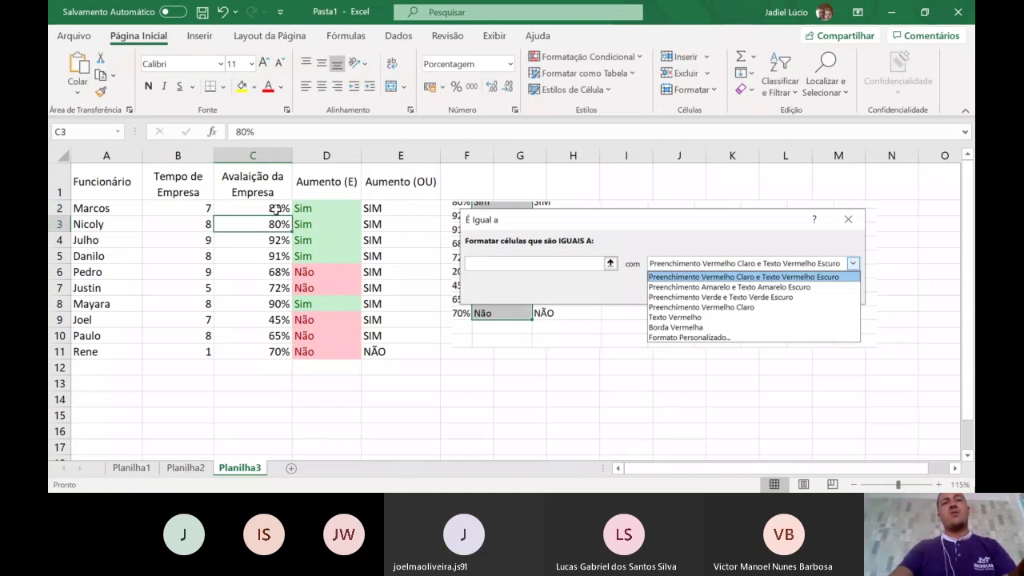
pyautogui.click(269, 272)
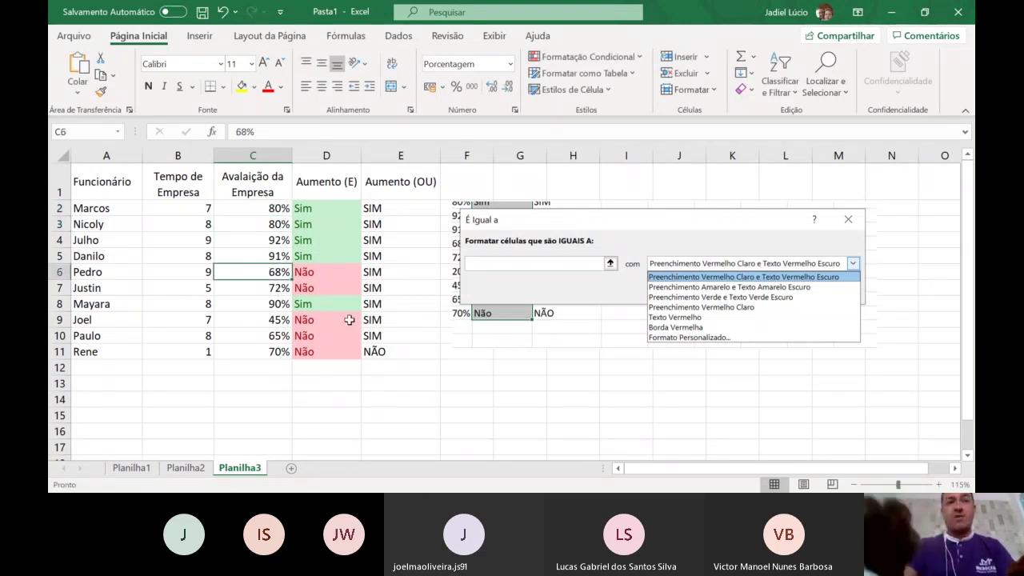
pyautogui.press('F2')
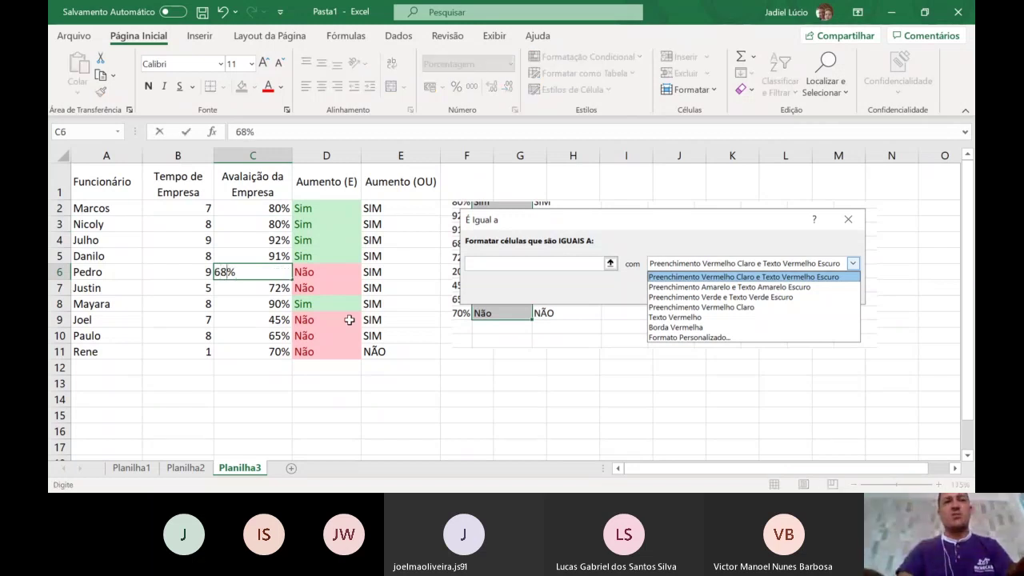
pyautogui.press('Return')
pyautogui.click(261, 271)
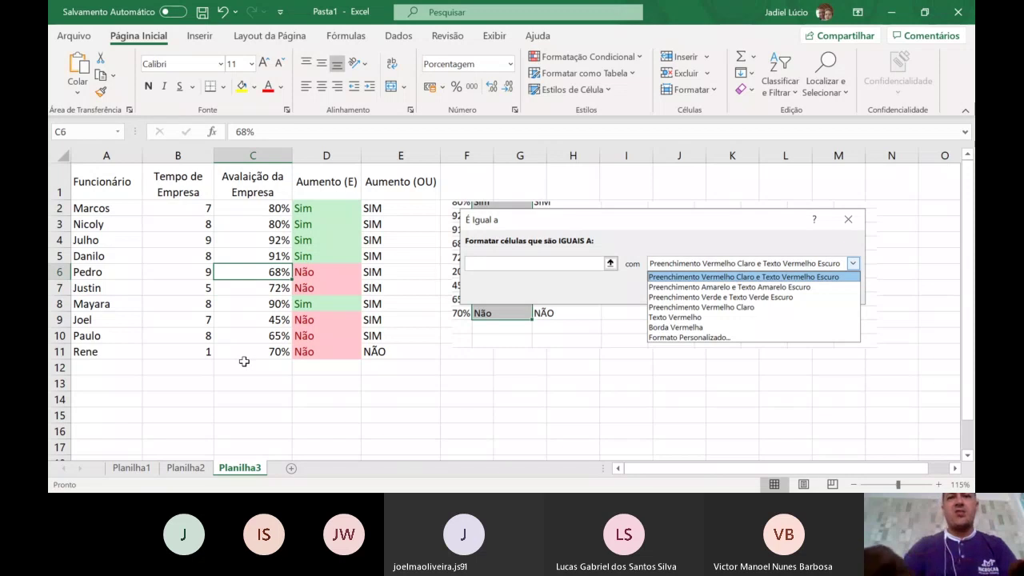
# Try an evaluation of 90% in cell C6 and undo the change
pyautogui.write('90')
pyautogui.press('Return')
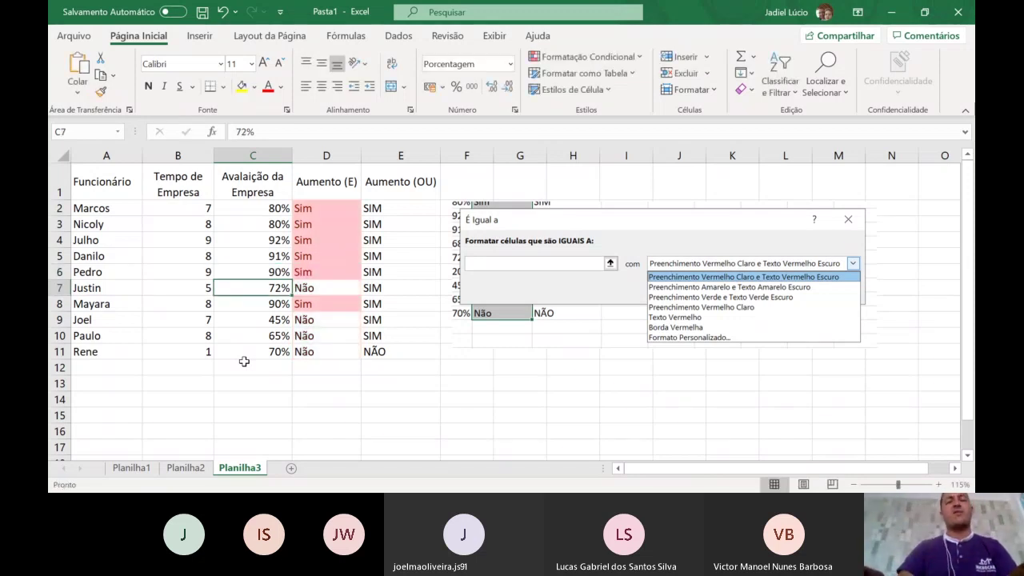
pyautogui.hotkey('ctrl', 'z')
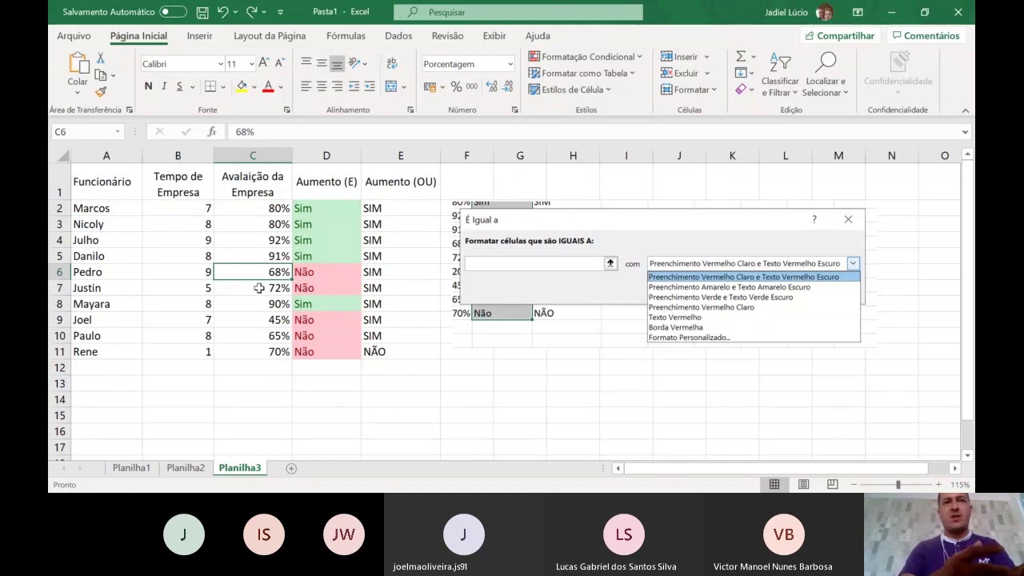
# Try an evaluation of 50% in cell C2 to test the highlight rules again, and undo the change
pyautogui.click(275, 206)
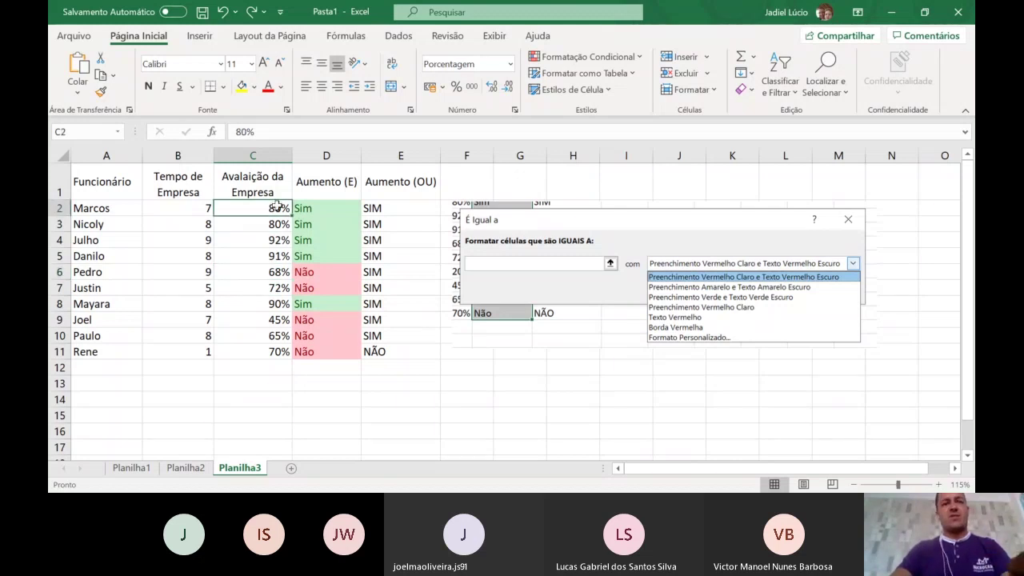
pyautogui.write('50')
pyautogui.press('Return')
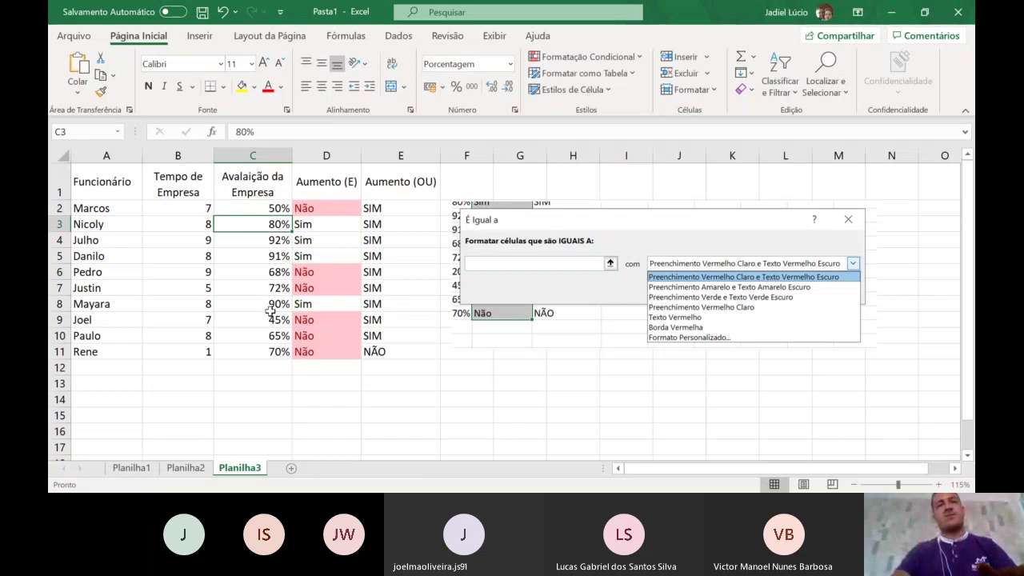
pyautogui.hotkey('ctrl', 'z')
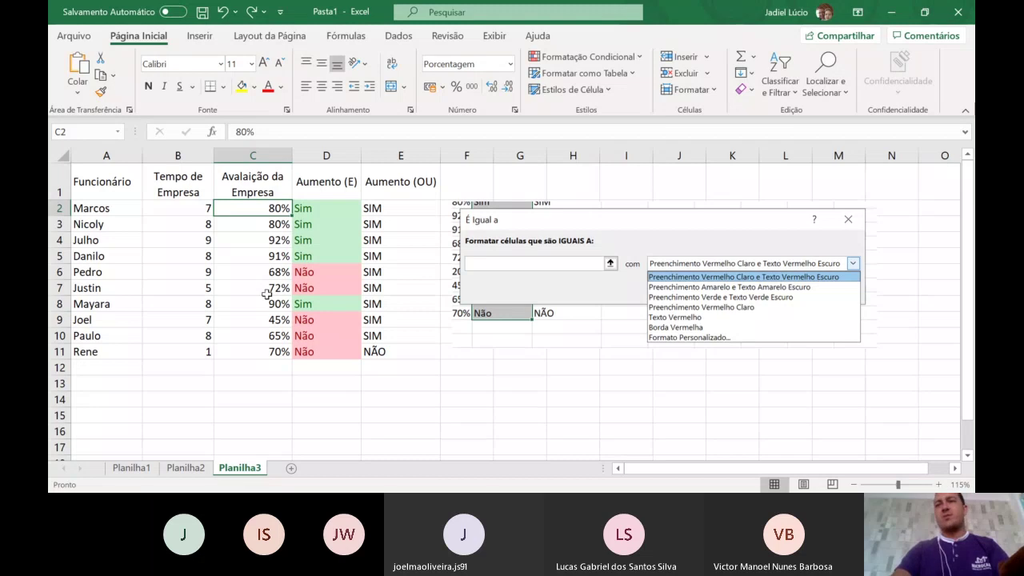
pyautogui.click(276, 302)
pyautogui.click(276, 290)
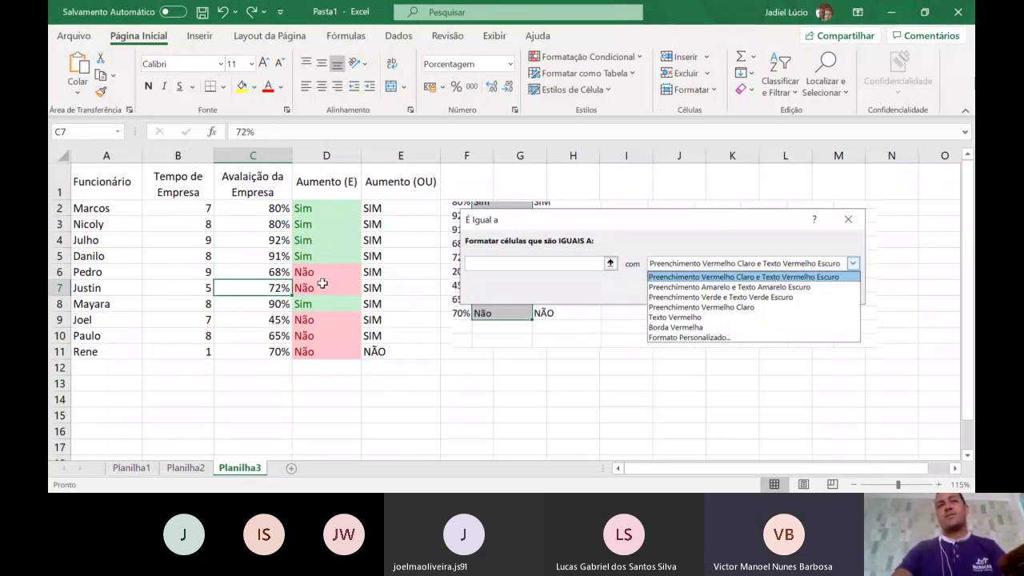
pyautogui.click(272, 273)
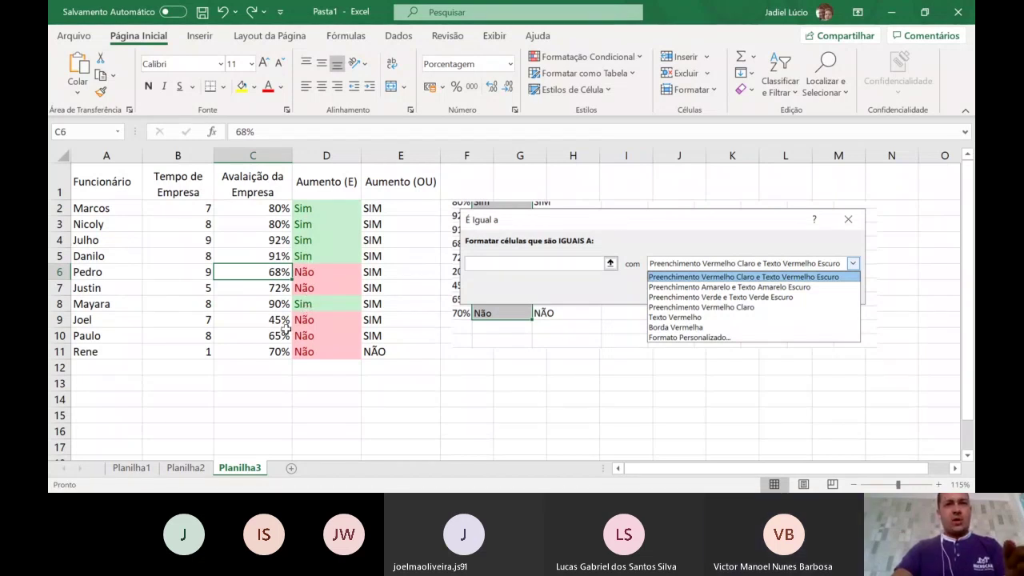
# Set the company evaluation in cell C11 to 90%
pyautogui.click(276, 354)
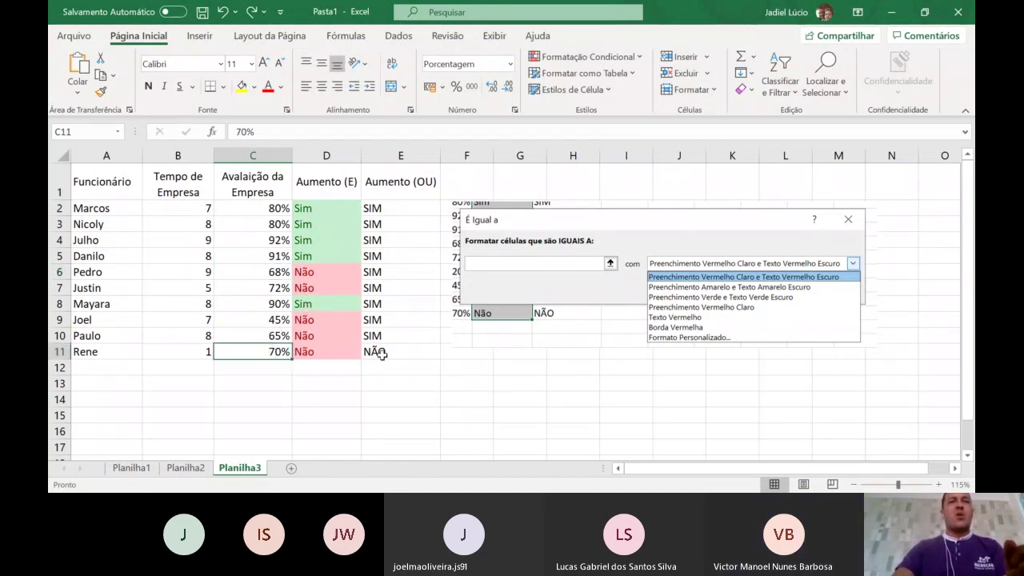
pyautogui.click(208, 352)
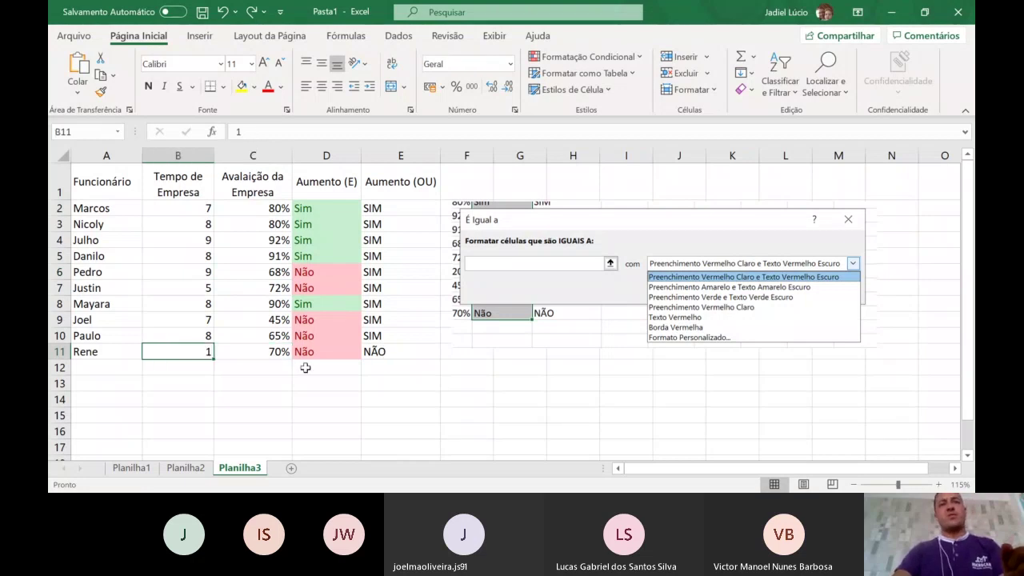
pyautogui.doubleClick(275, 353)
pyautogui.press('BackSpace')
pyautogui.press('BackSpace')
pyautogui.press('BackSpace')
pyautogui.write('90%')
pyautogui.press('Return')
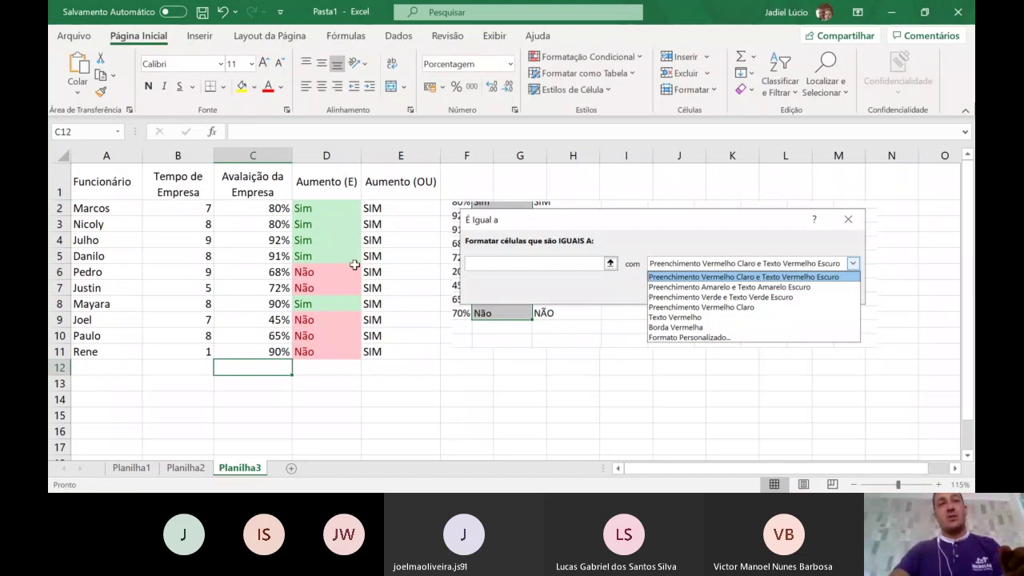
pyautogui.click(265, 350)
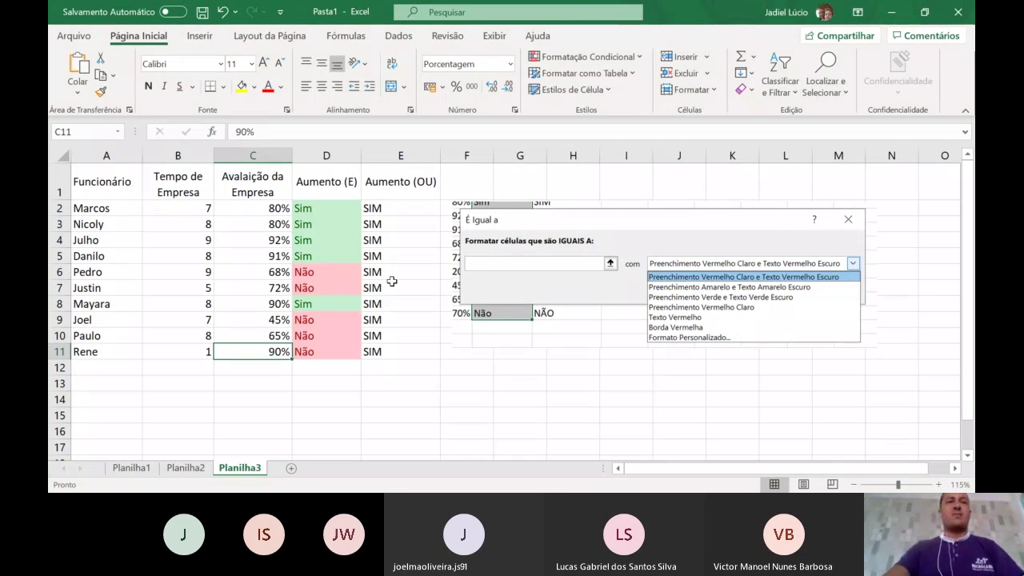
# Apply green gradient-fill data bars to the evaluations in C2:C11
pyautogui.moveTo(256, 208); pyautogui.dragTo(258, 326)
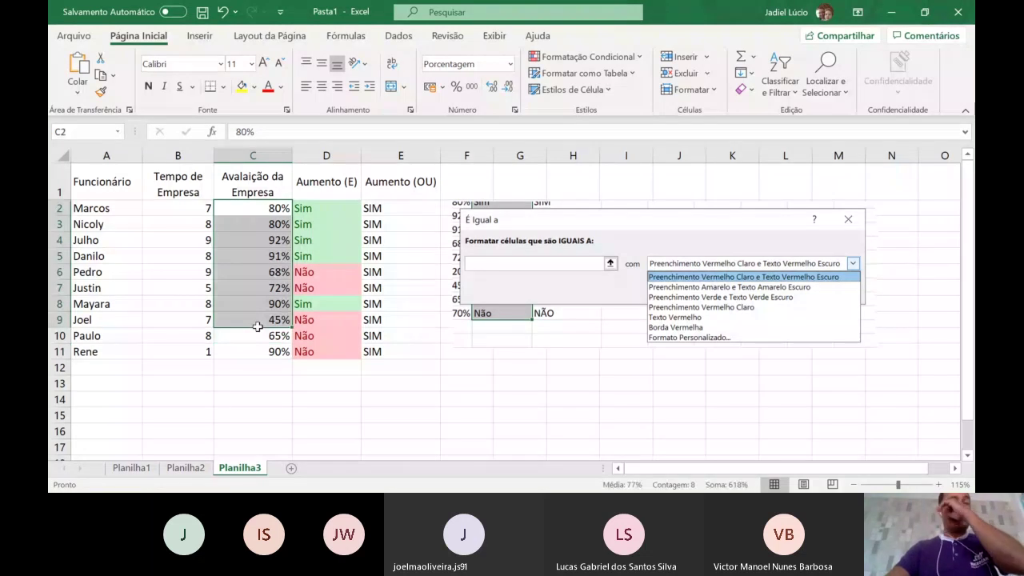
pyautogui.moveTo(257, 327); pyautogui.dragTo(257, 352)
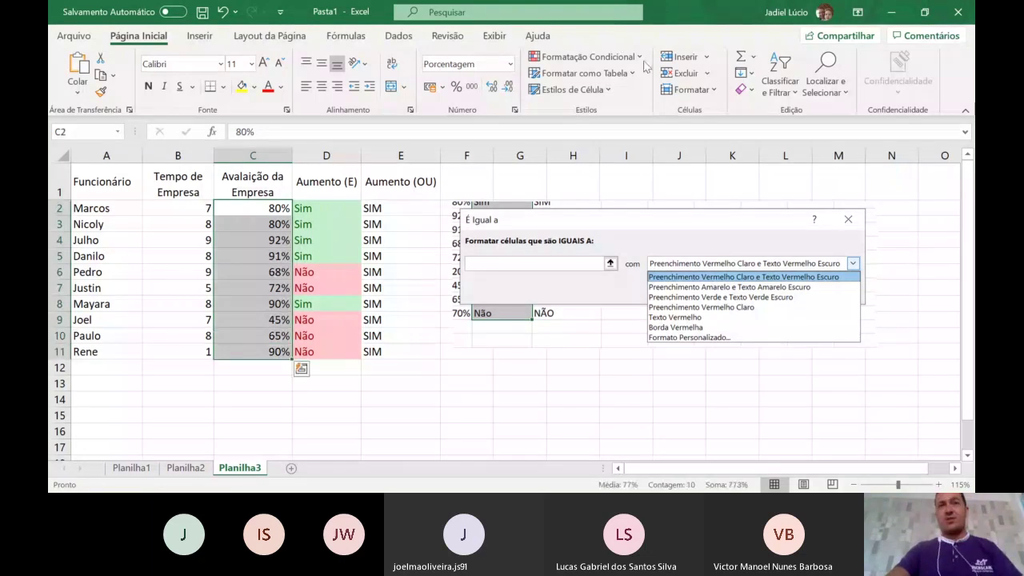
pyautogui.click(638, 58)
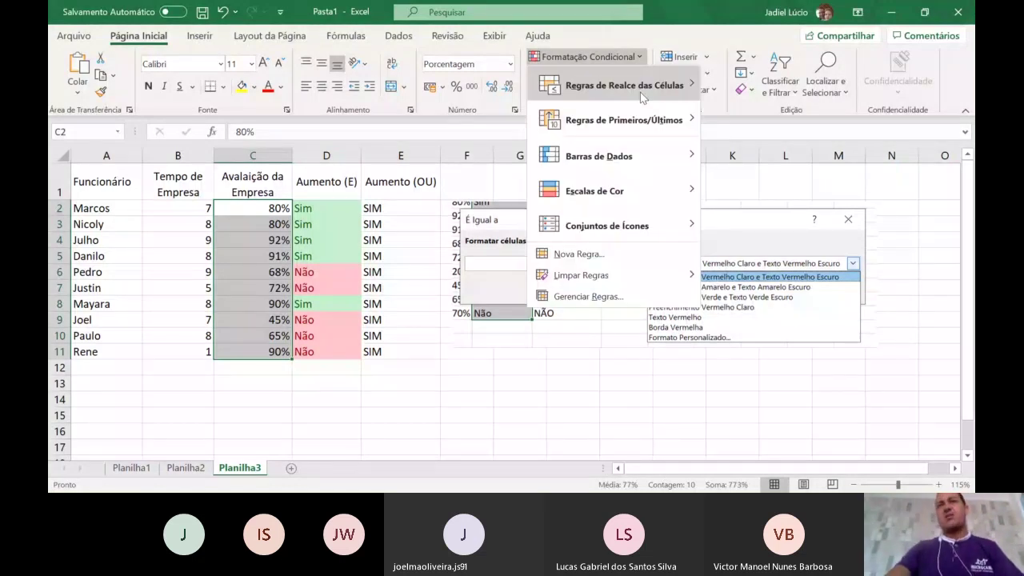
pyautogui.moveTo(640, 156)
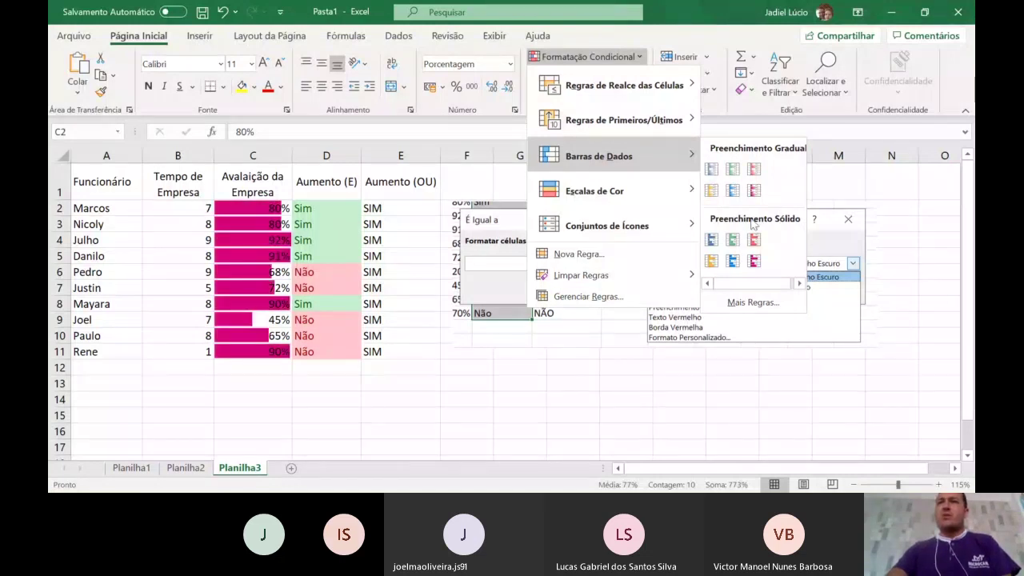
pyautogui.click(732, 172)
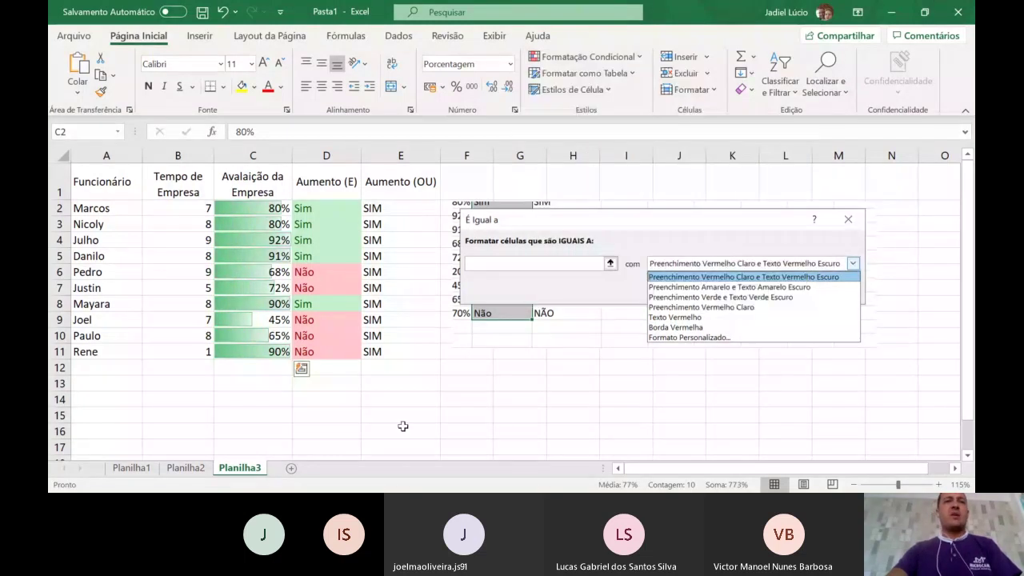
pyautogui.click(403, 428)
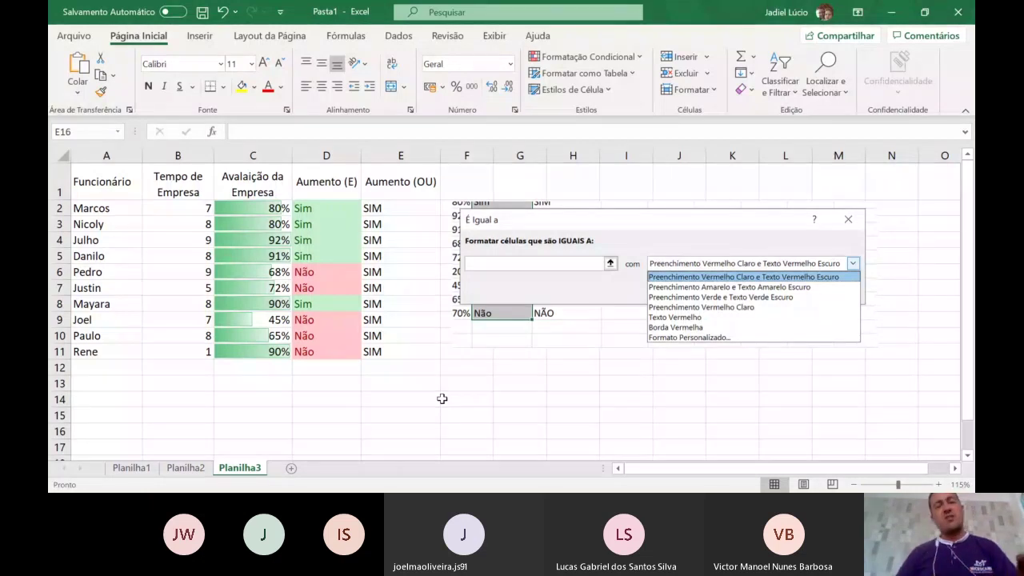
# Try an evaluation of 70 in cell C9 and undo the change
pyautogui.click(248, 316)
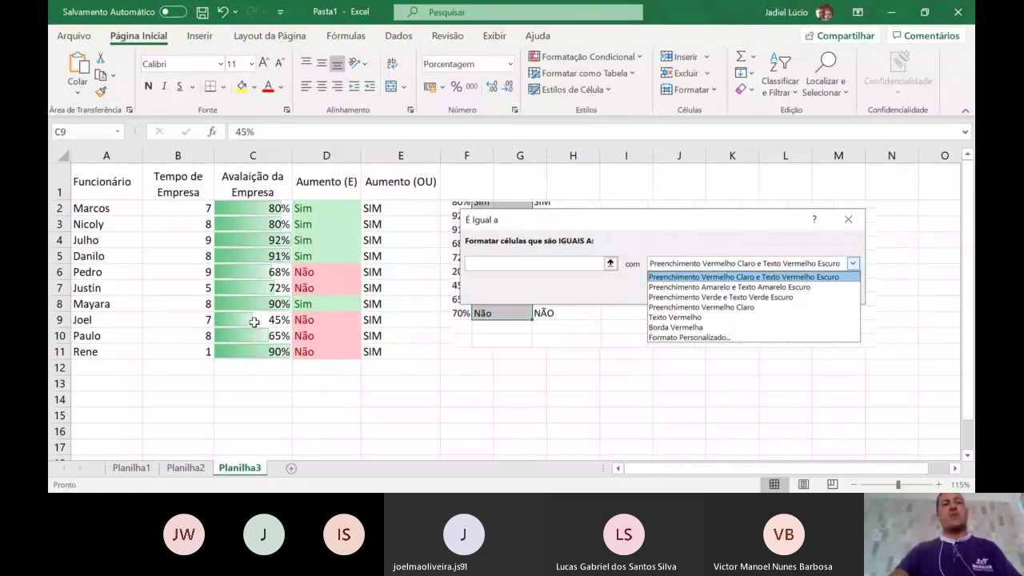
pyautogui.click(229, 431)
pyautogui.click(281, 320)
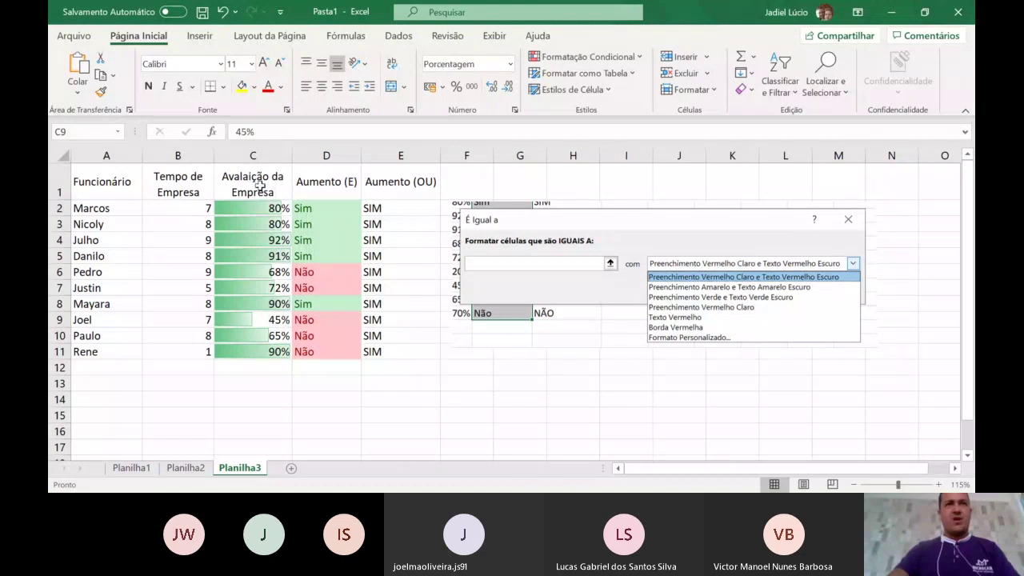
pyautogui.moveTo(256, 131); pyautogui.dragTo(228, 142)
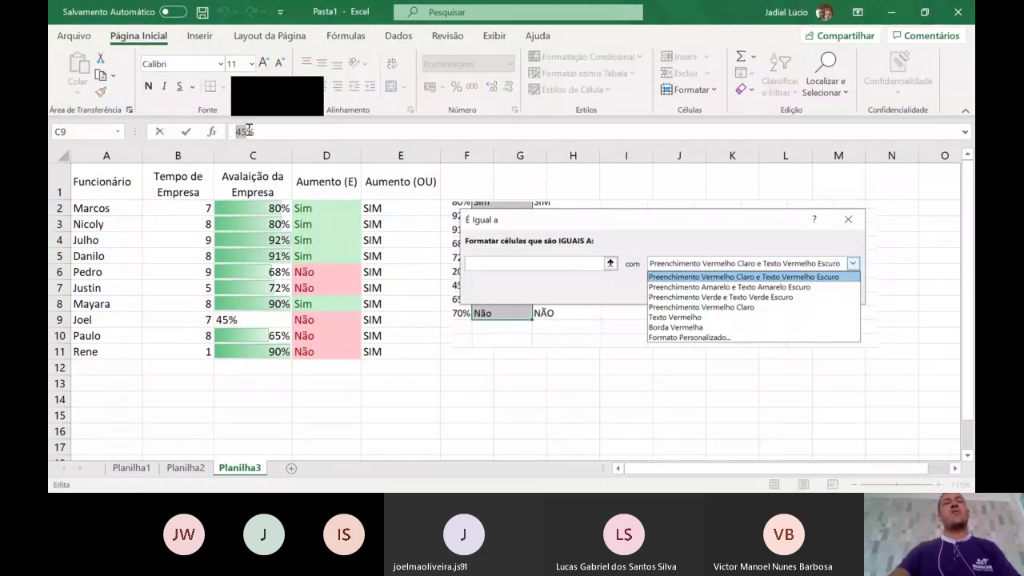
pyautogui.write('70')
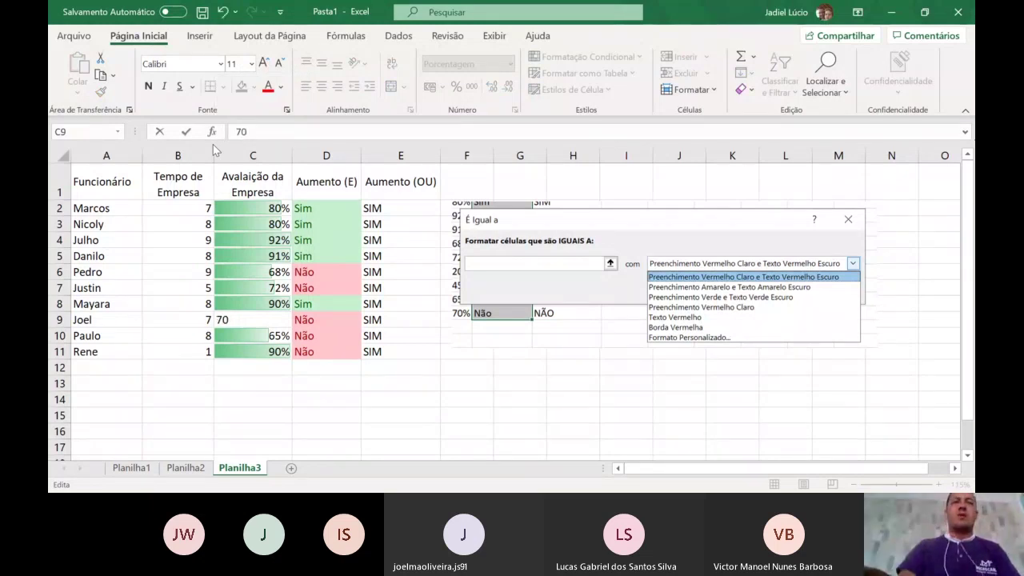
pyautogui.press('Return')
pyautogui.hotkey('ctrl', 'z')
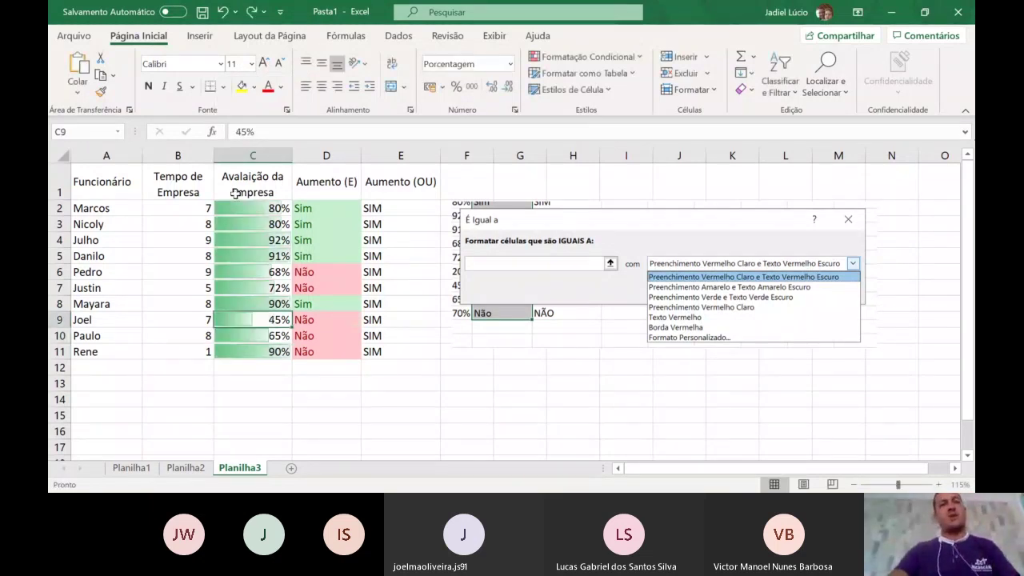
# Set the company evaluation in cell C9 to 70% to test the data bar
pyautogui.click(252, 133)
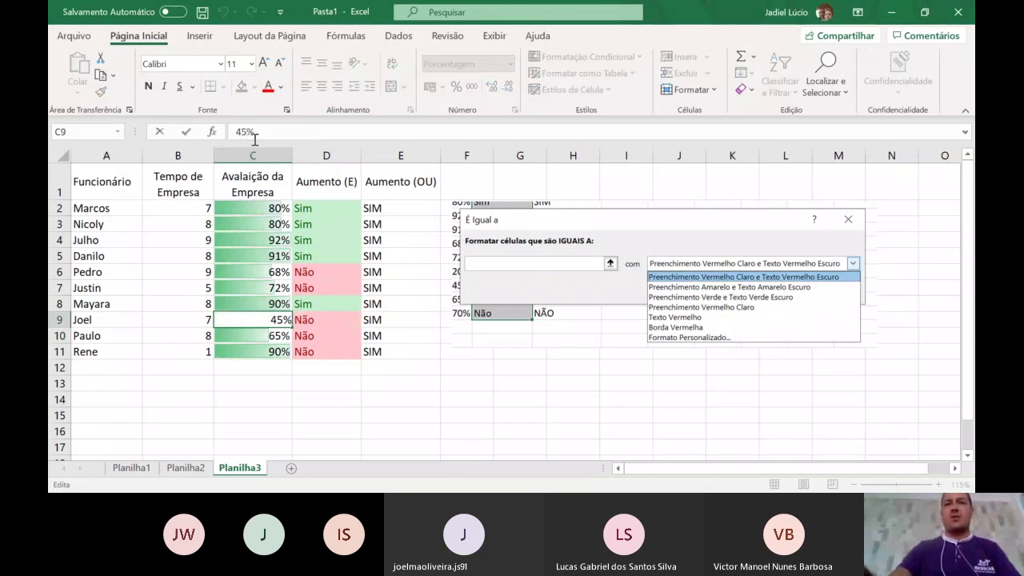
pyautogui.press('BackSpace')
pyautogui.press('BackSpace')
pyautogui.write('70')
pyautogui.press('Return')
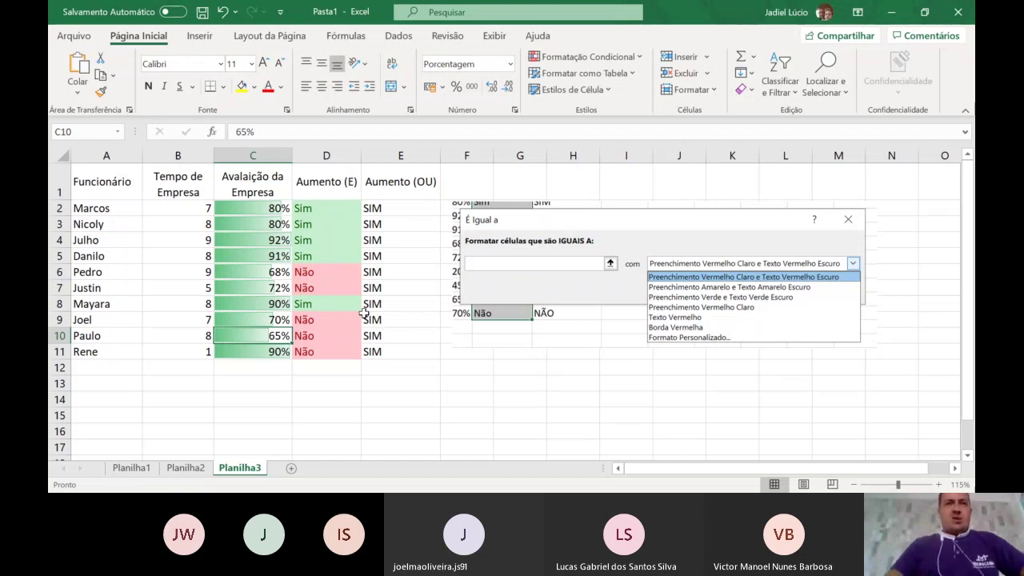
# Add the directional icon set with a green triangle, yellow dash and red triangle to the evaluations in C2:C11
pyautogui.moveTo(263, 207); pyautogui.dragTo(254, 350)
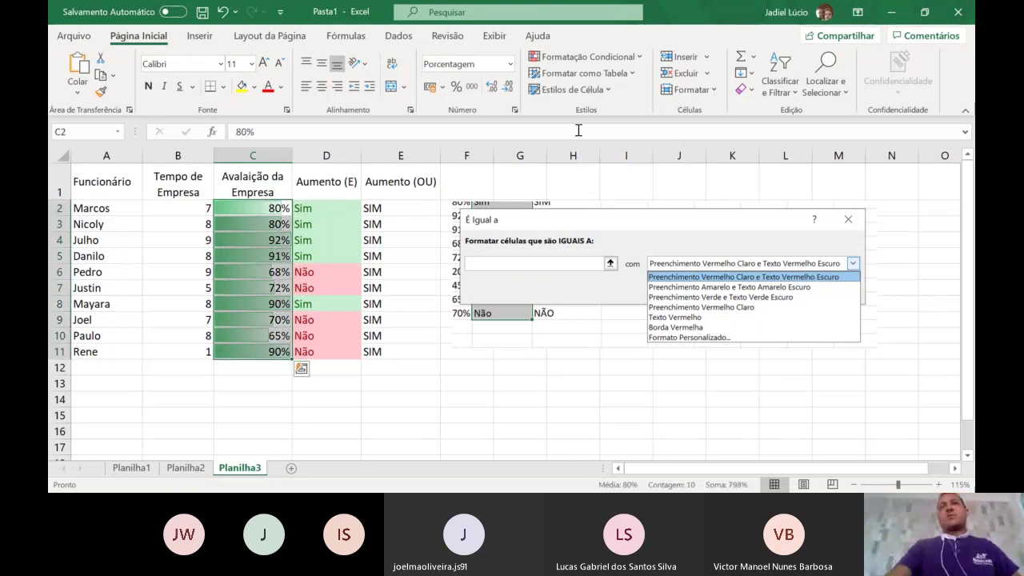
pyautogui.click(639, 57)
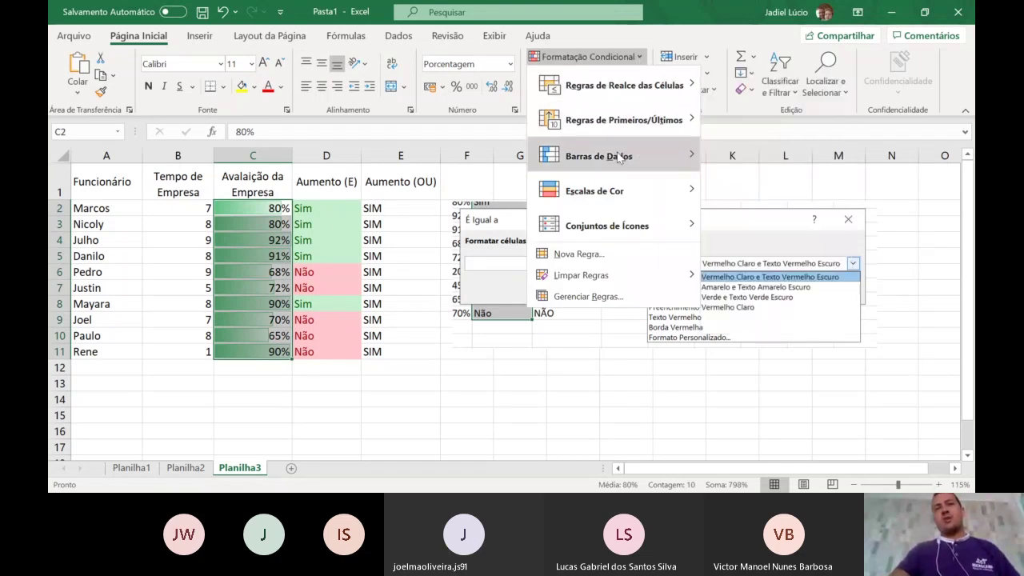
pyautogui.moveTo(618, 158)
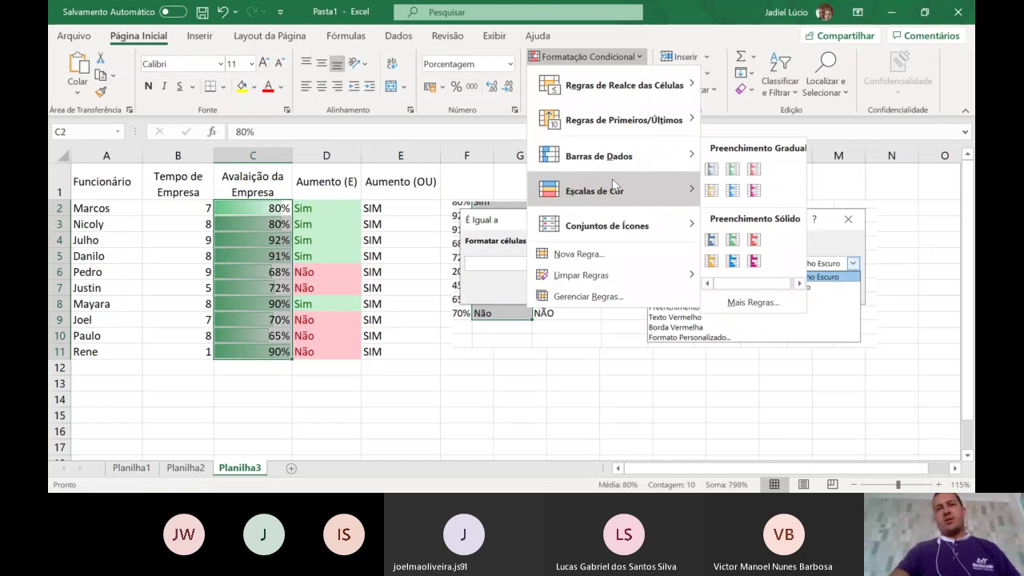
pyautogui.moveTo(613, 230)
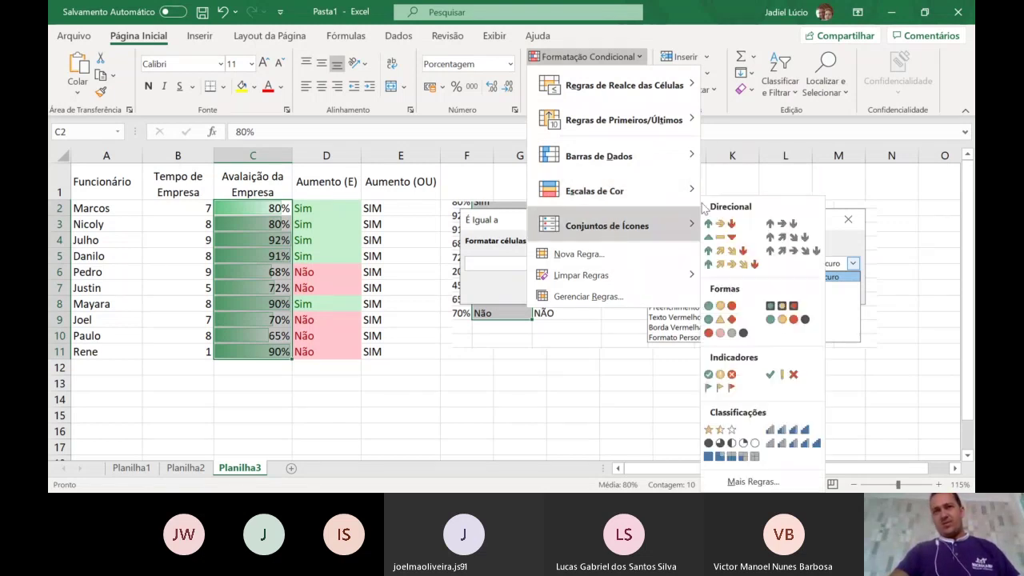
pyautogui.click(717, 236)
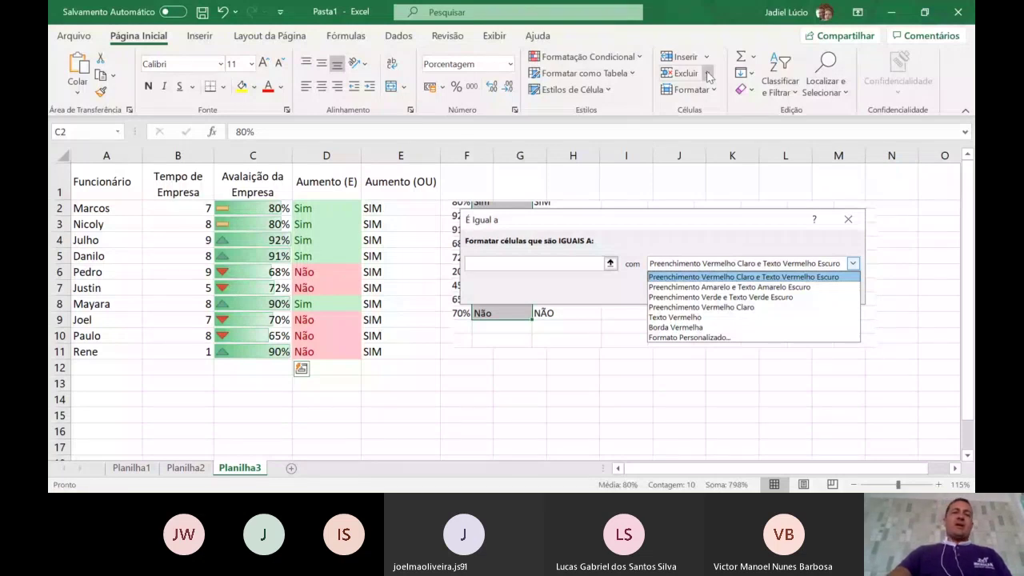
# Switch to the Planilha2 sheet with the student grades
pyautogui.click(185, 471)
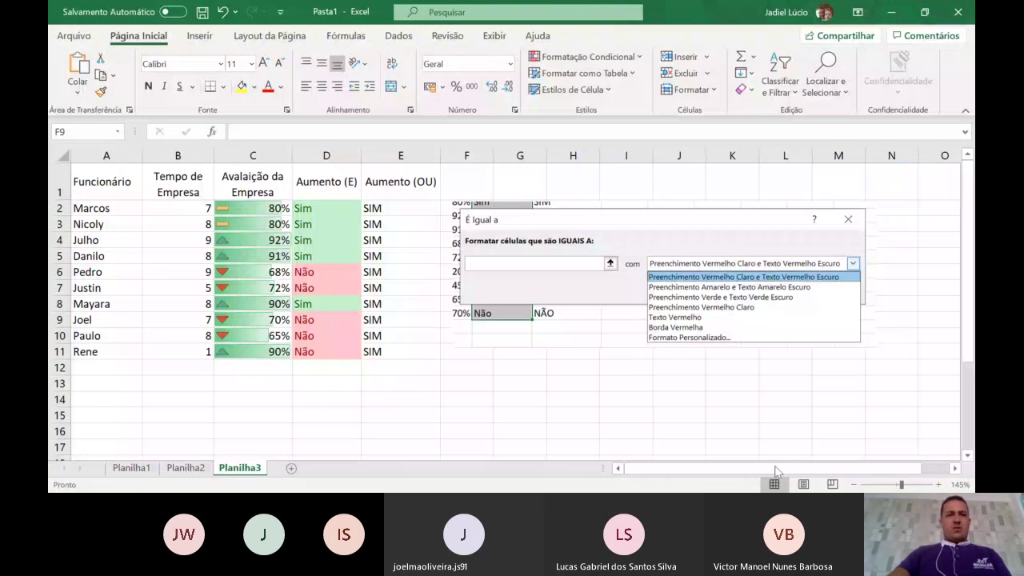
pyautogui.click(189, 469)
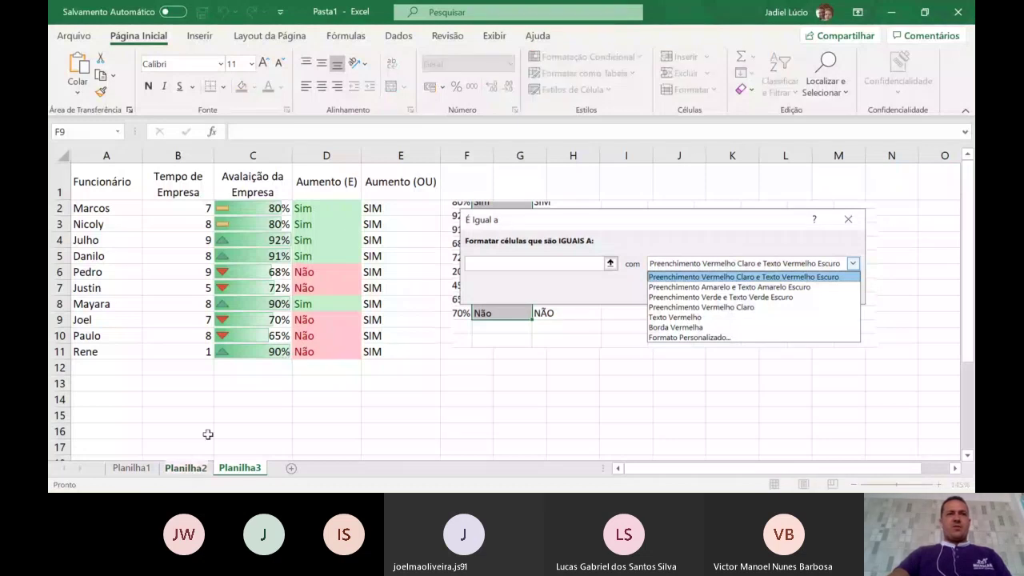
pyautogui.moveTo(314, 425); pyautogui.dragTo(281, 446)
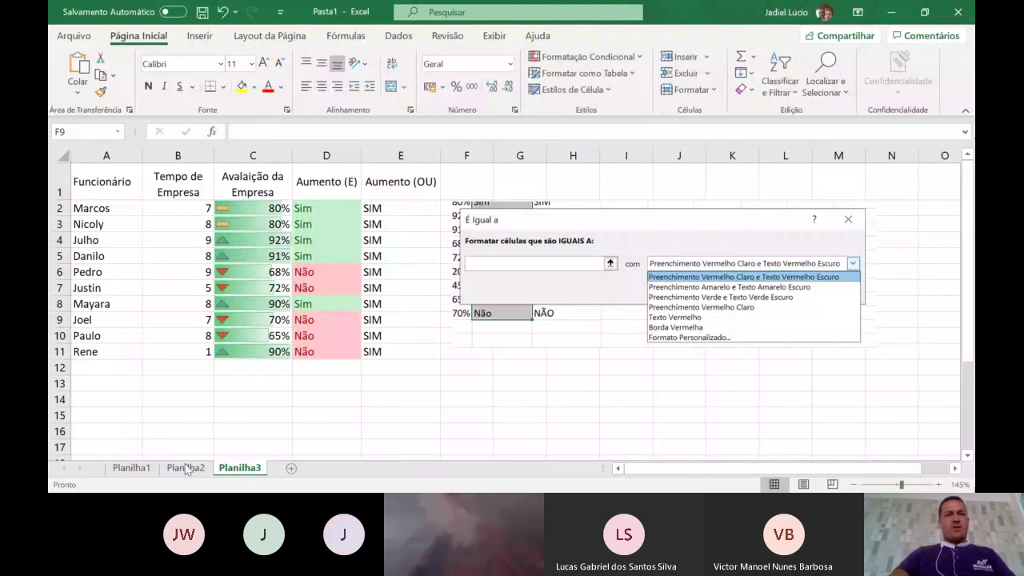
pyautogui.click(246, 469)
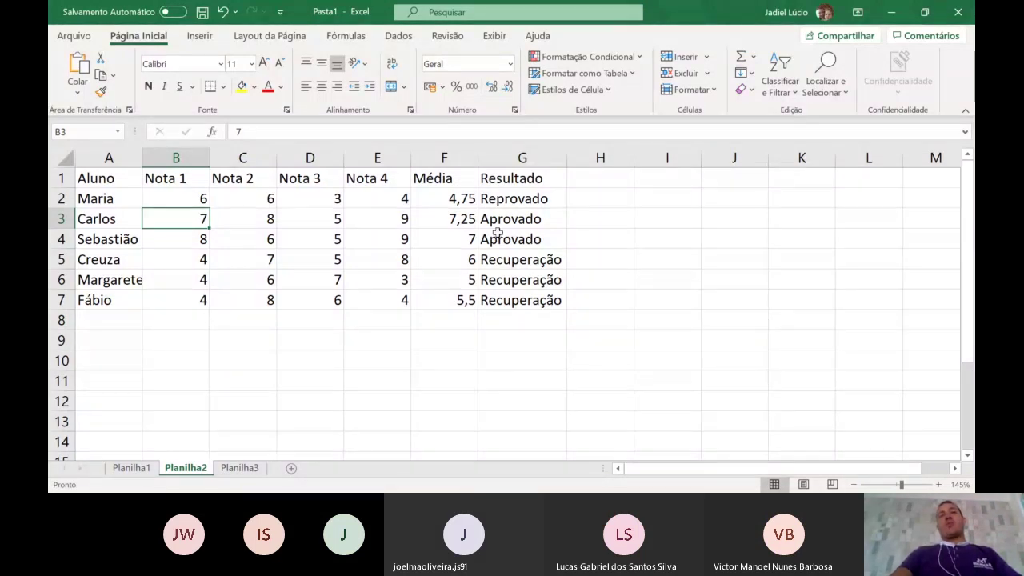
# Try directional icon sets, including 4 Setas (Coloridas), on the results in G2:G7 and widen column G
pyautogui.moveTo(512, 199); pyautogui.dragTo(508, 302)
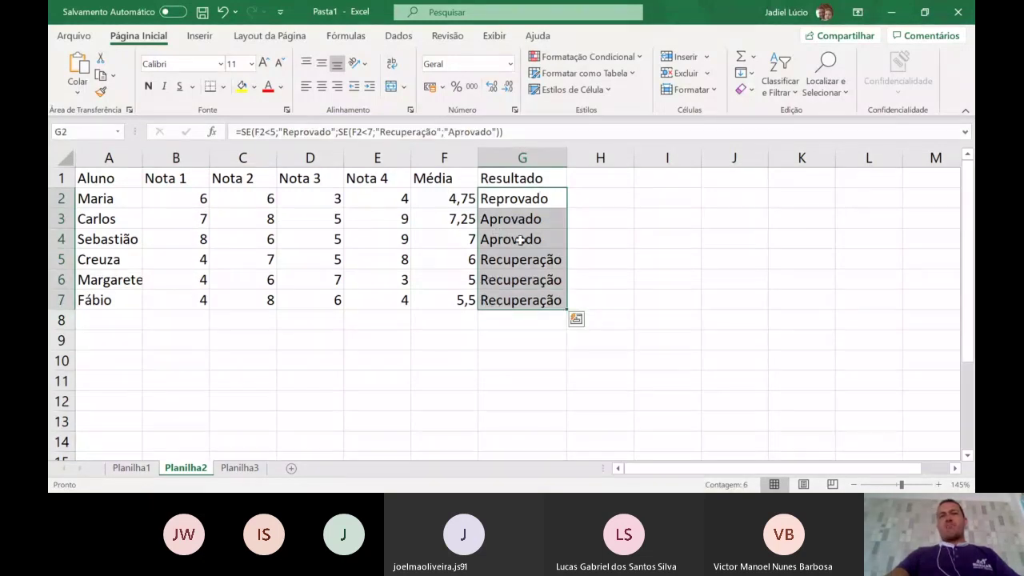
pyautogui.click(638, 58)
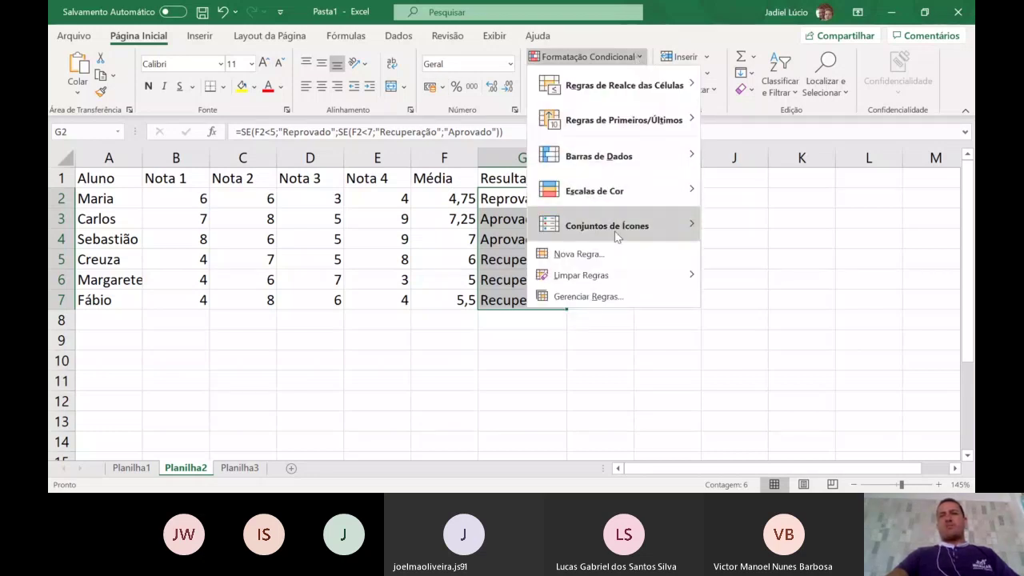
pyautogui.moveTo(617, 236)
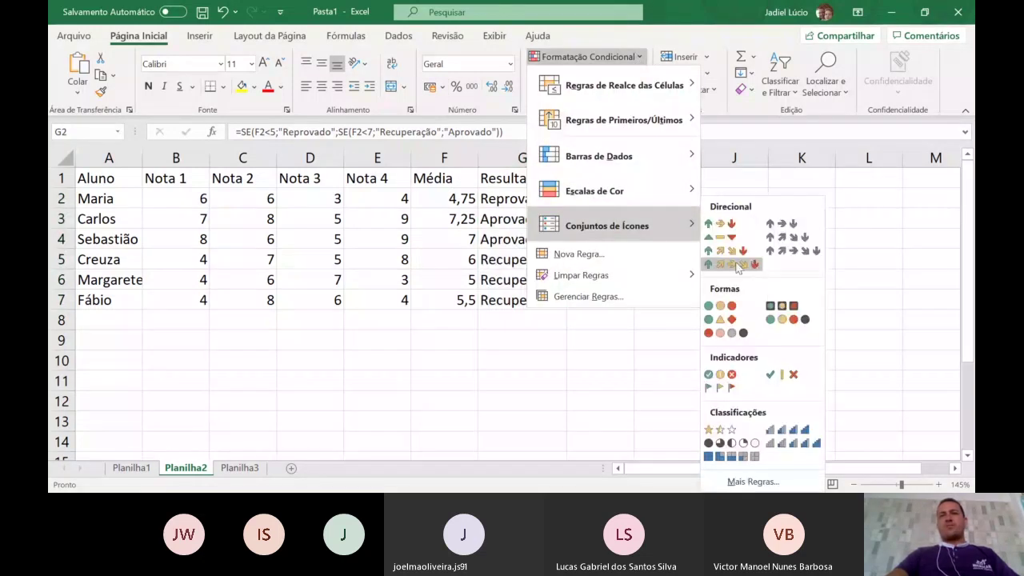
pyautogui.click(735, 257)
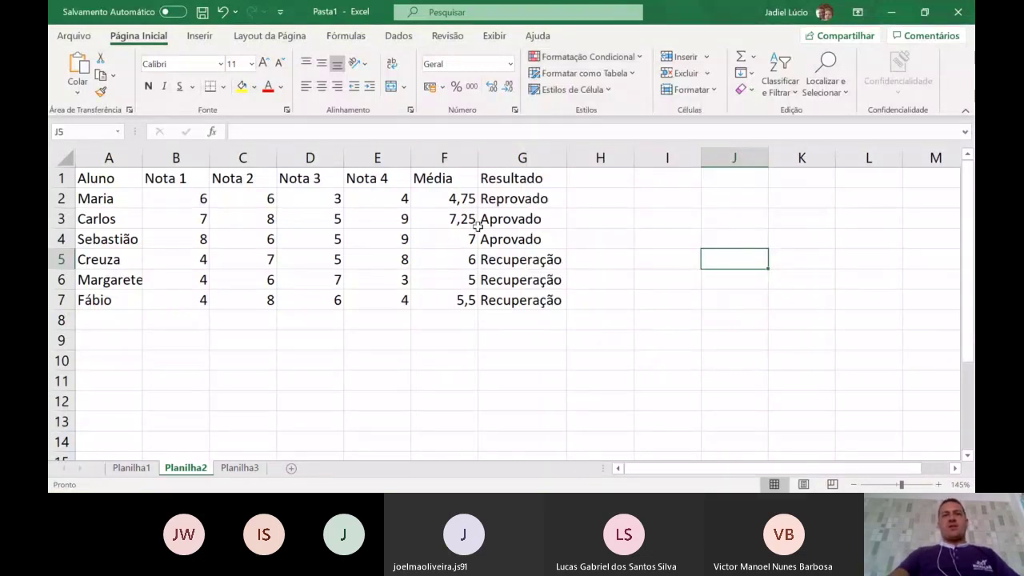
pyautogui.moveTo(528, 199); pyautogui.dragTo(504, 303)
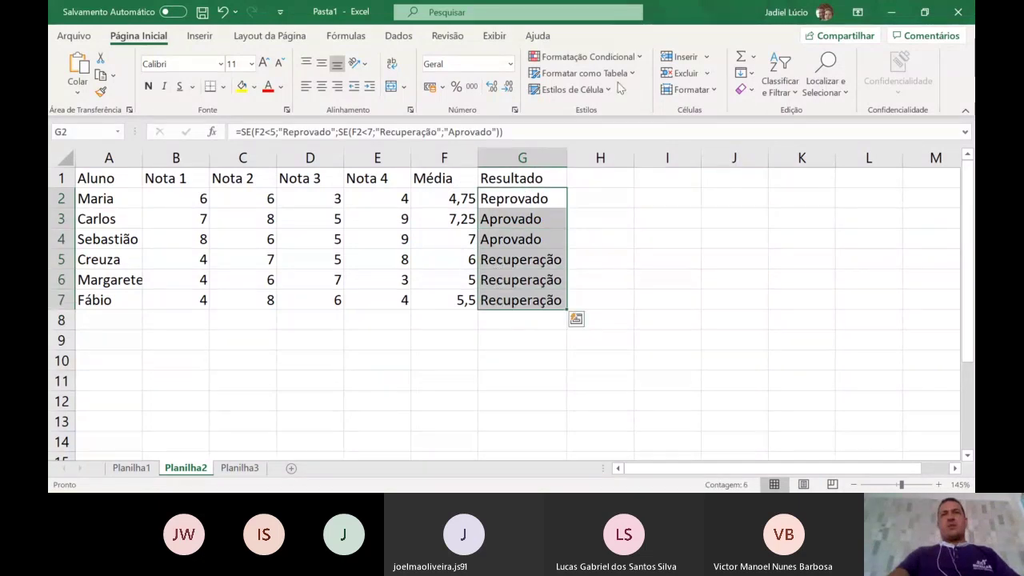
pyautogui.click(640, 58)
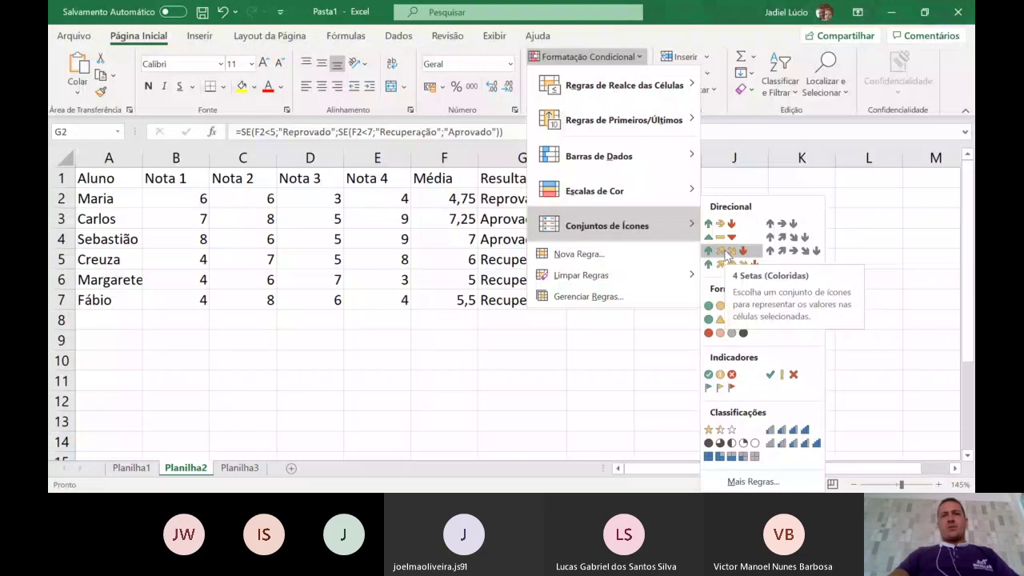
pyautogui.click(726, 252)
pyautogui.click(573, 157)
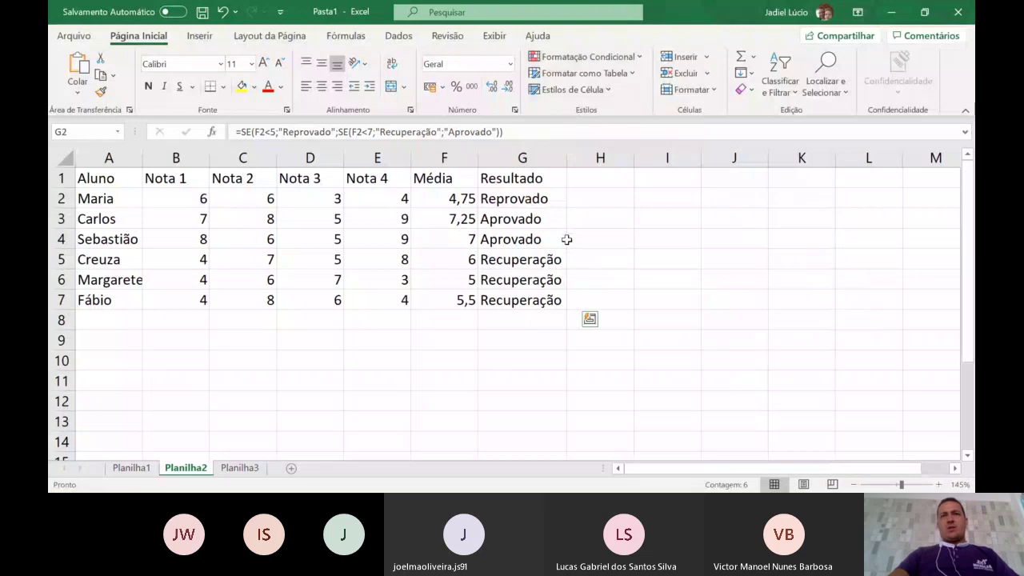
# Examine the nested SE formulas behind the results in column G, opening those in G3 and G4
pyautogui.click(499, 205)
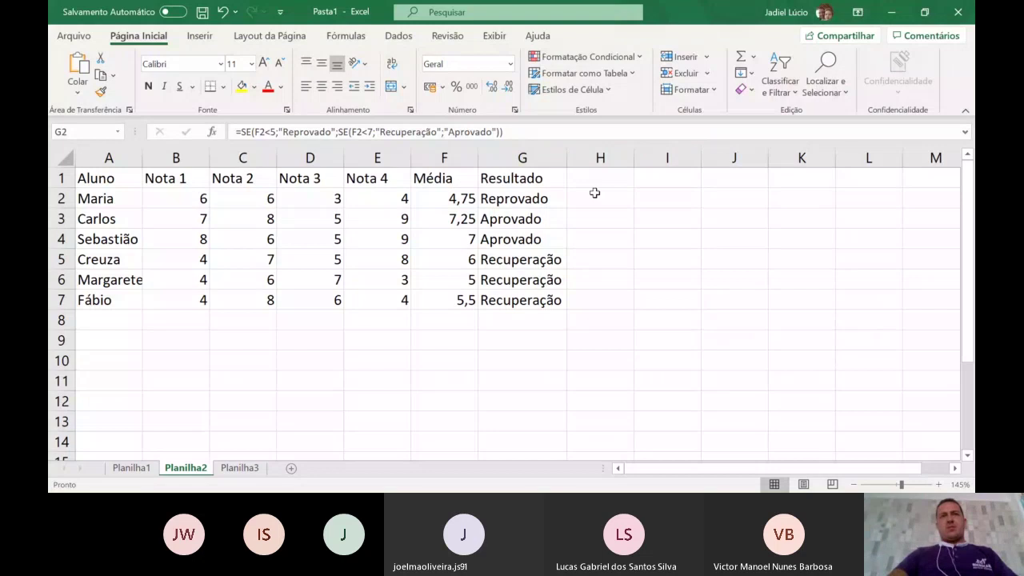
pyautogui.moveTo(517, 199); pyautogui.dragTo(484, 240)
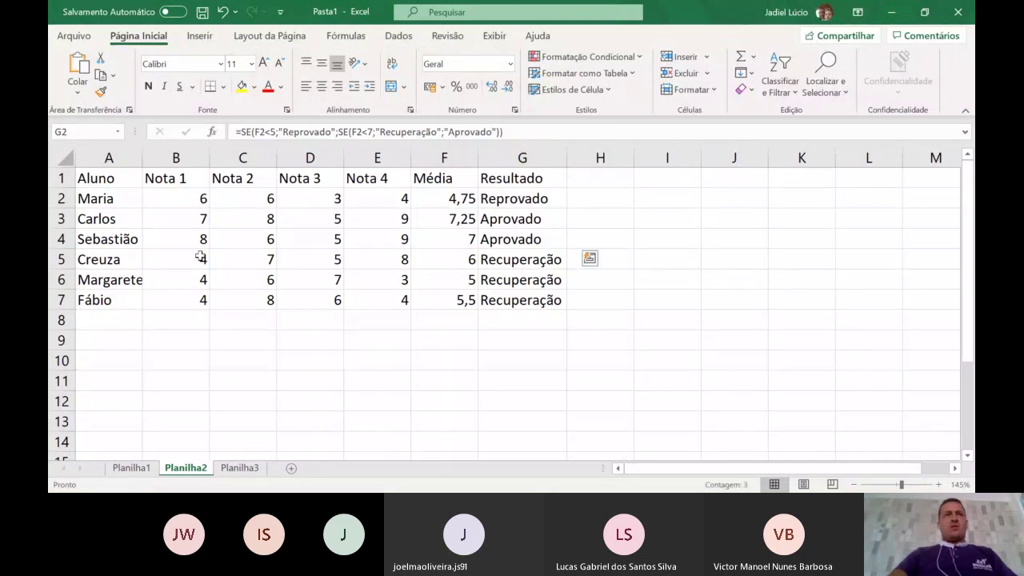
pyautogui.click(512, 280)
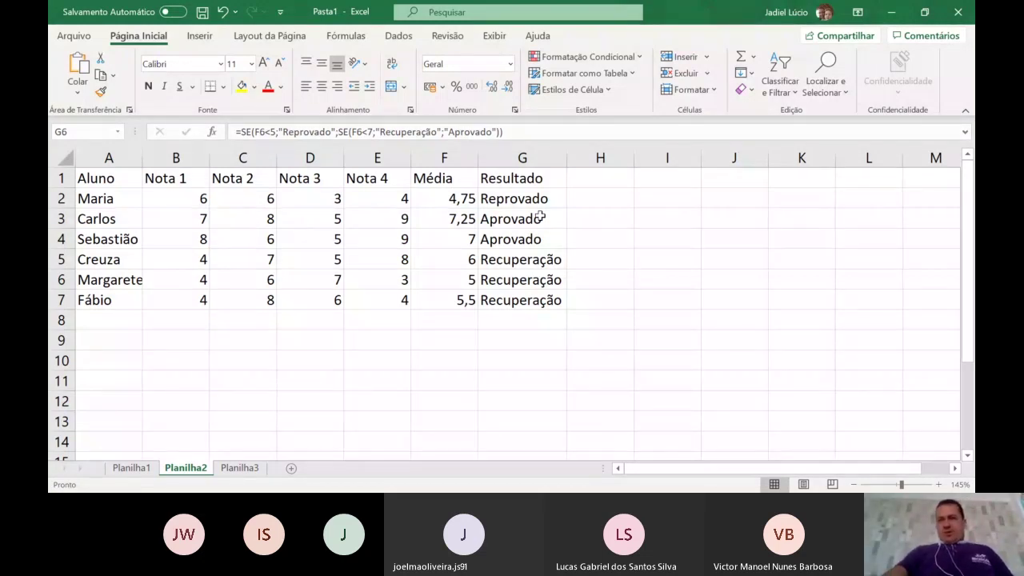
pyautogui.click(516, 219)
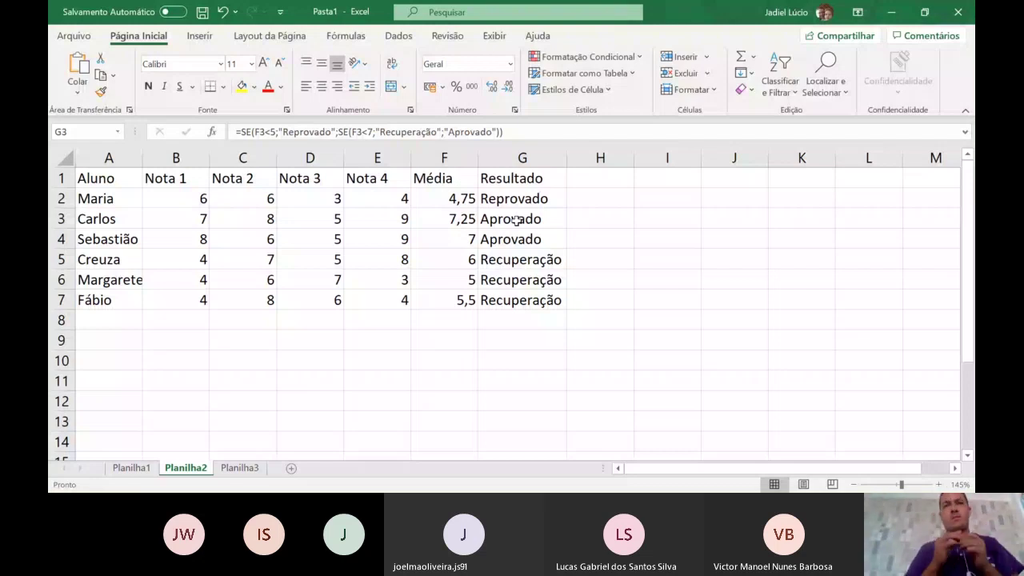
pyautogui.click(502, 240)
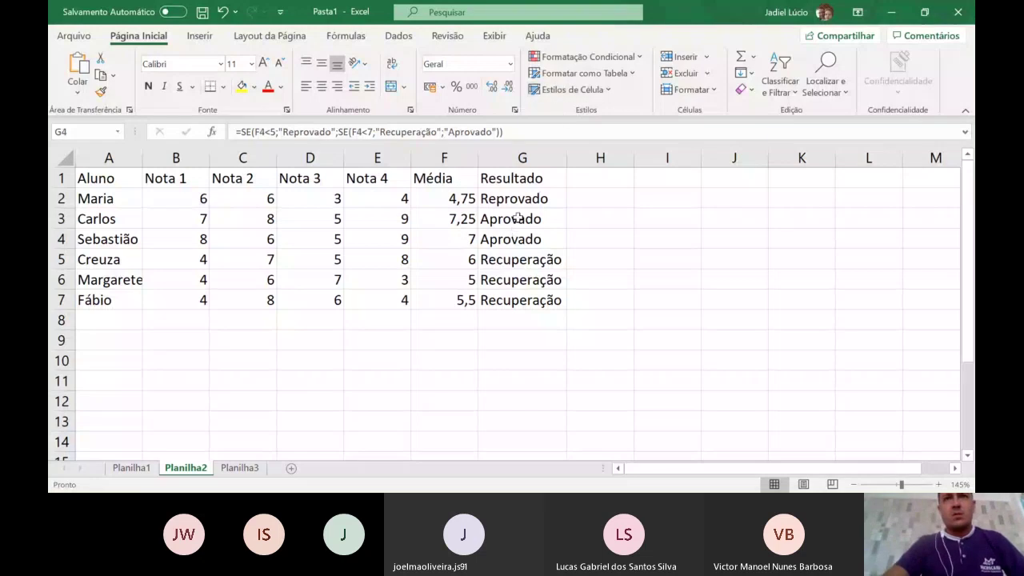
pyautogui.doubleClick(518, 218)
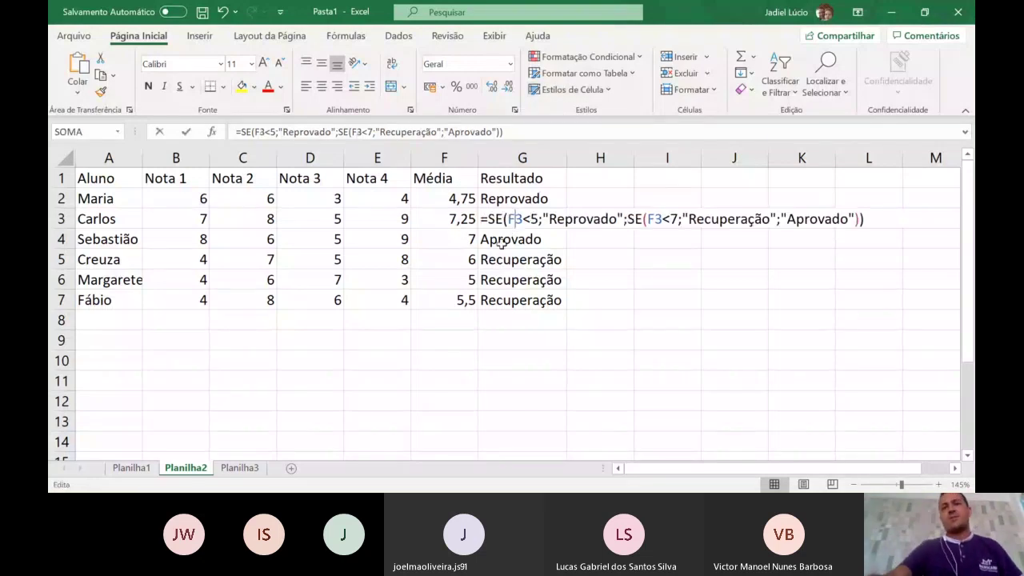
pyautogui.press('Return')
pyautogui.doubleClick(560, 240)
pyautogui.press('Return')
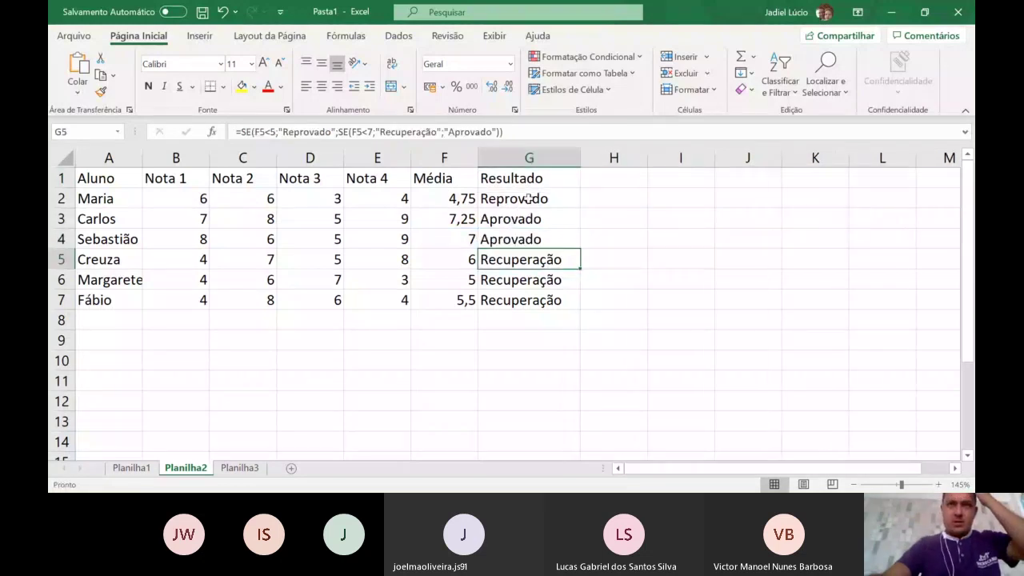
# Highlight results in G2:G7 equal to Reprovado with light red fill and dark red text, and Aprovado with green fill and dark green text
pyautogui.moveTo(528, 199); pyautogui.dragTo(530, 304)
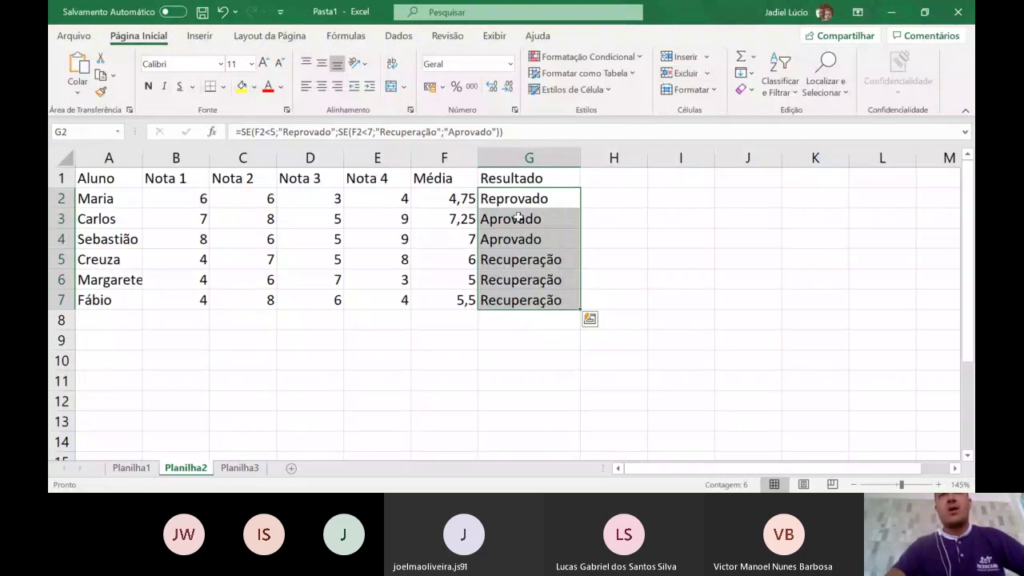
pyautogui.click(639, 58)
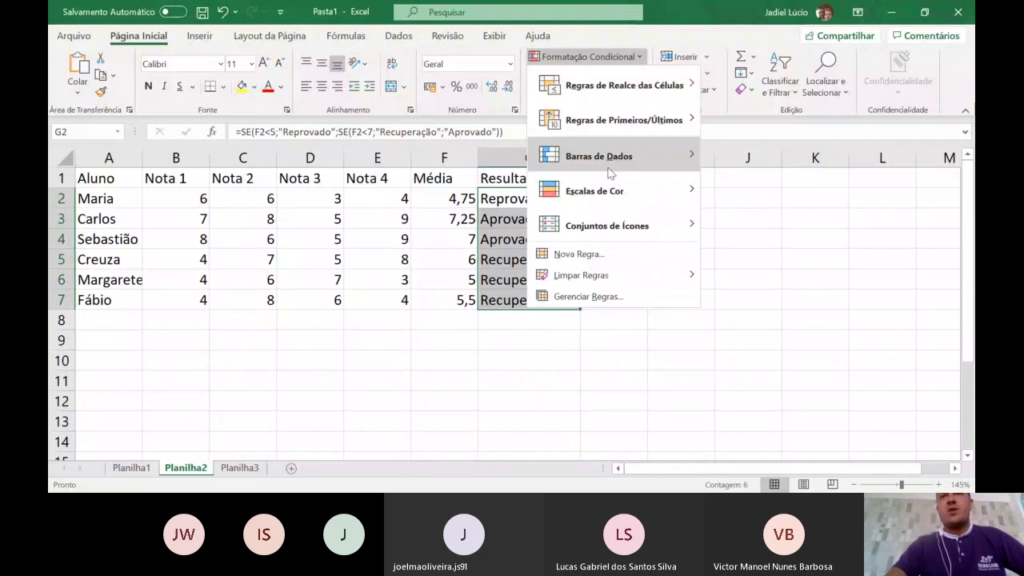
pyautogui.moveTo(677, 236)
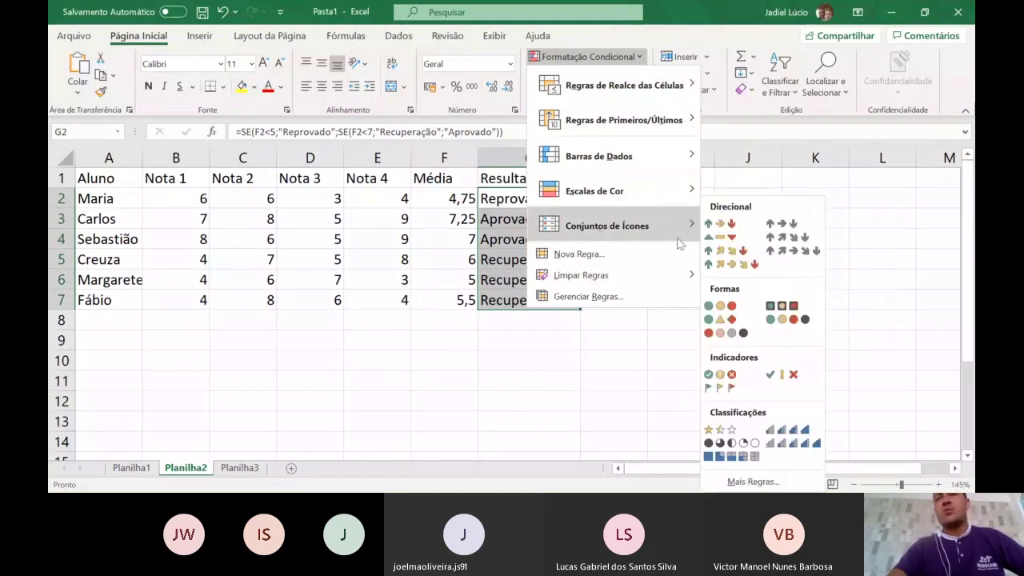
pyautogui.press('Escape')
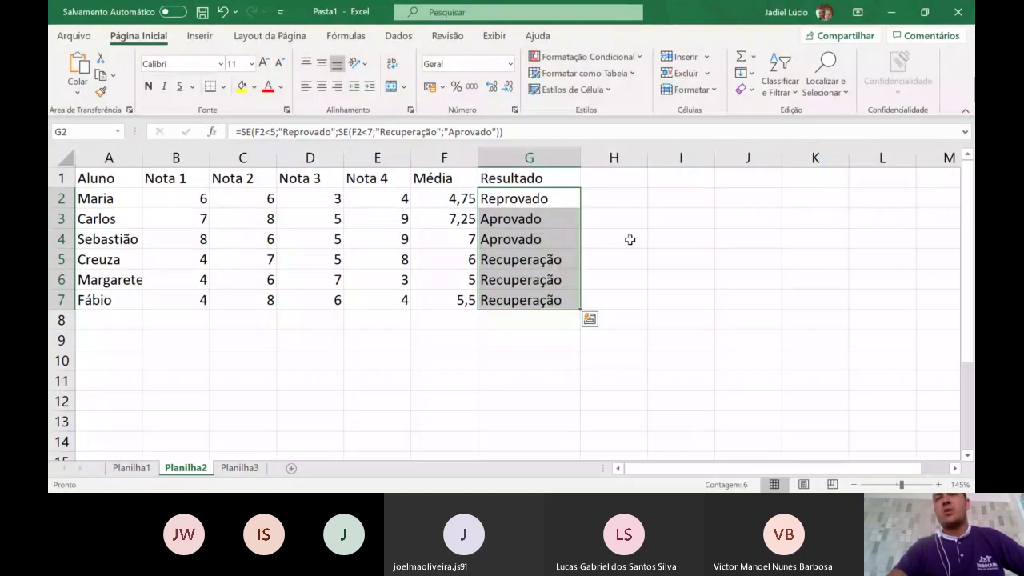
pyautogui.click(638, 58)
pyautogui.moveTo(592, 84)
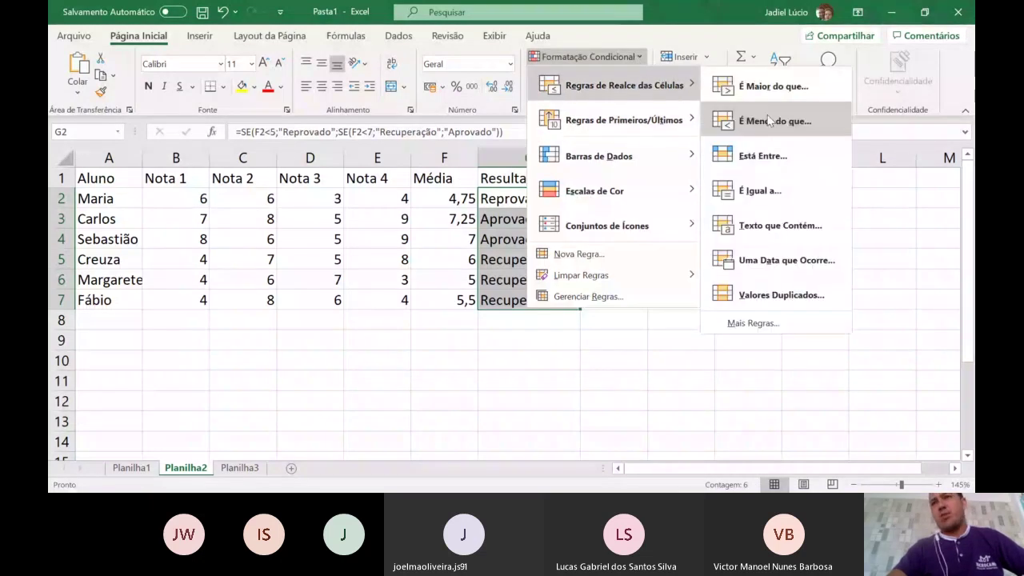
pyautogui.click(773, 200)
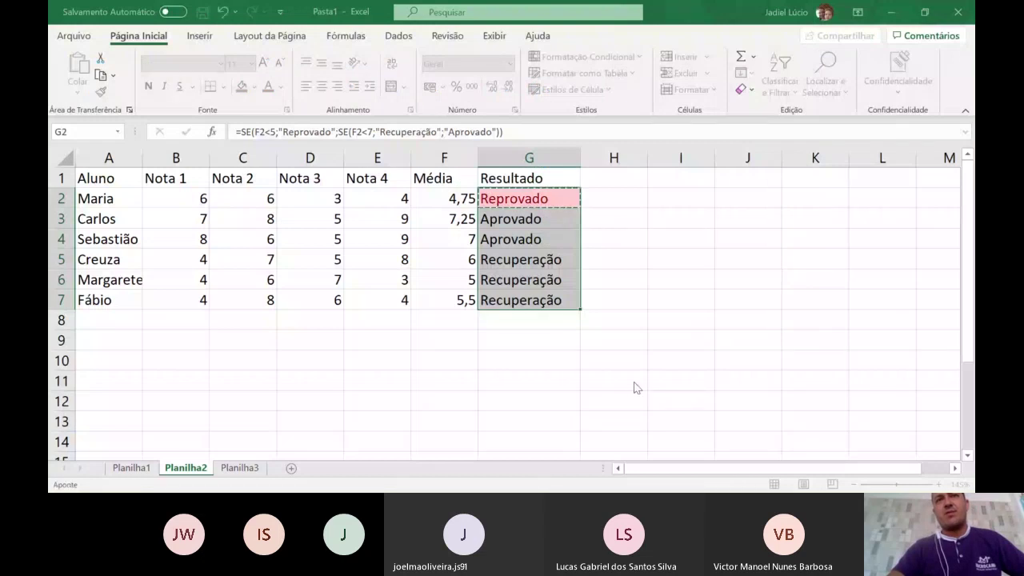
pyautogui.press('Return')
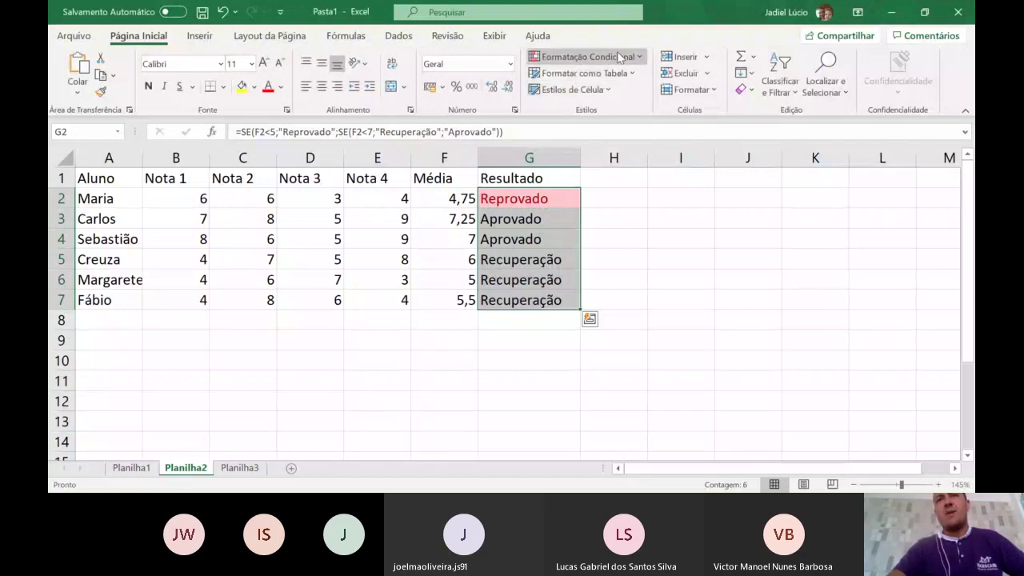
pyautogui.moveTo(576, 225); pyautogui.dragTo(576, 224)
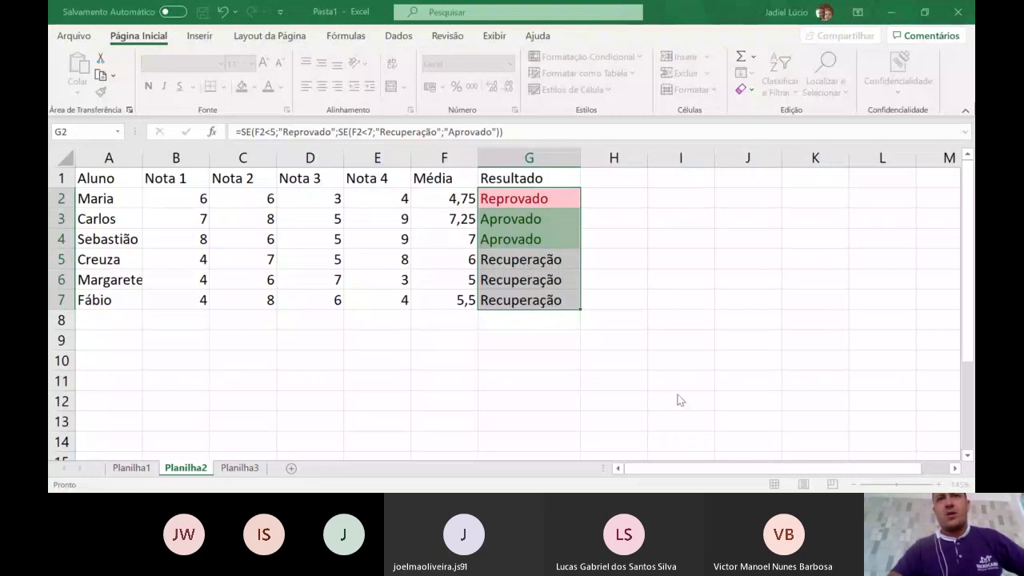
# Highlight the Recuperação results in G2:G7 with yellow fill and dark yellow text
pyautogui.click(538, 264)
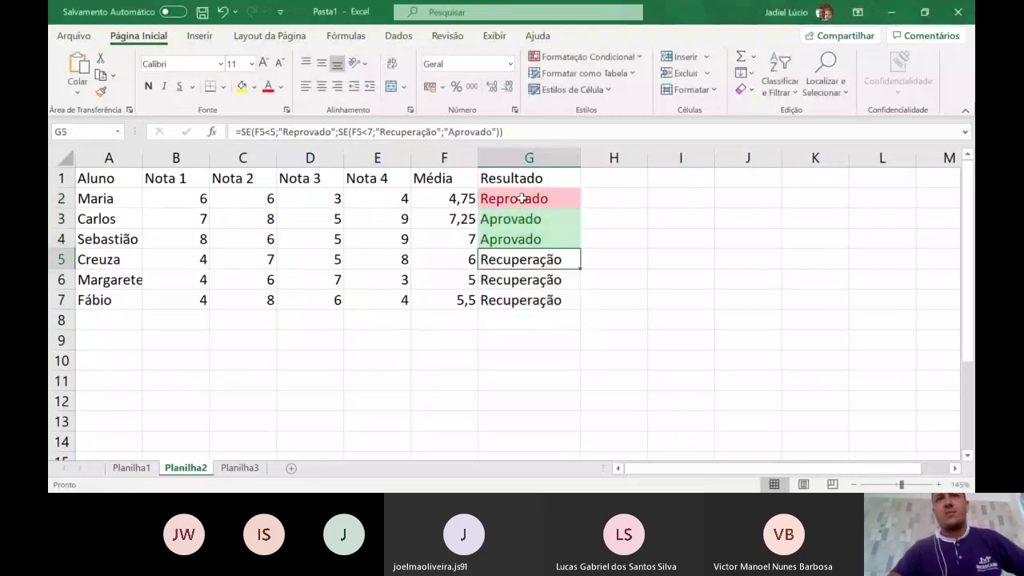
pyautogui.moveTo(521, 198); pyautogui.dragTo(536, 307)
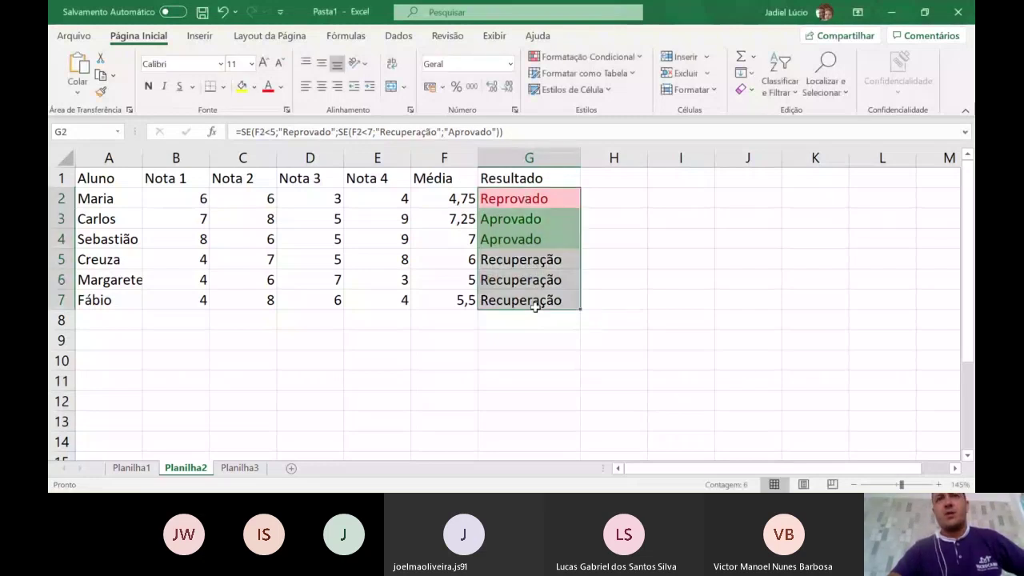
pyautogui.click(613, 61)
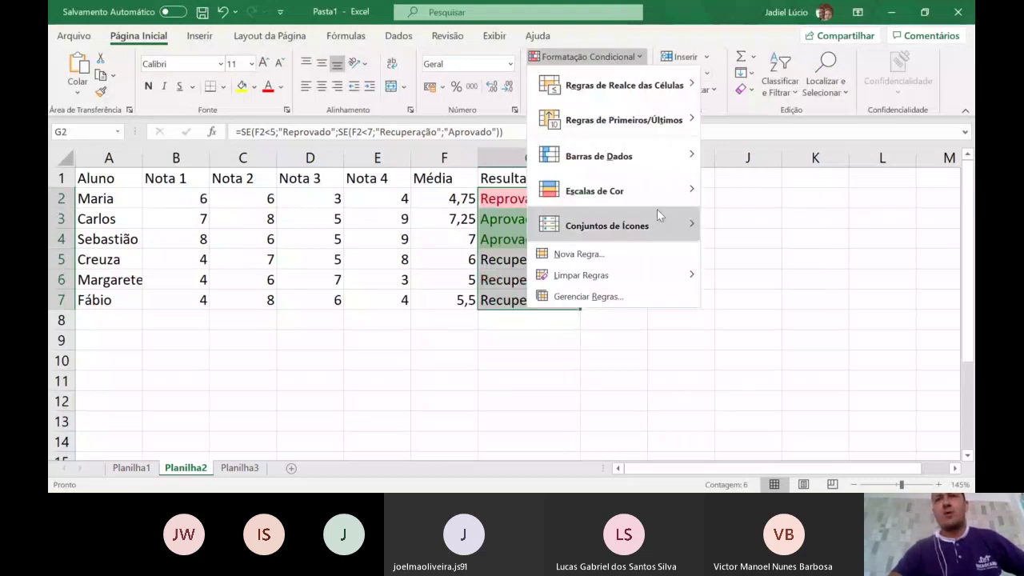
pyautogui.click(596, 250)
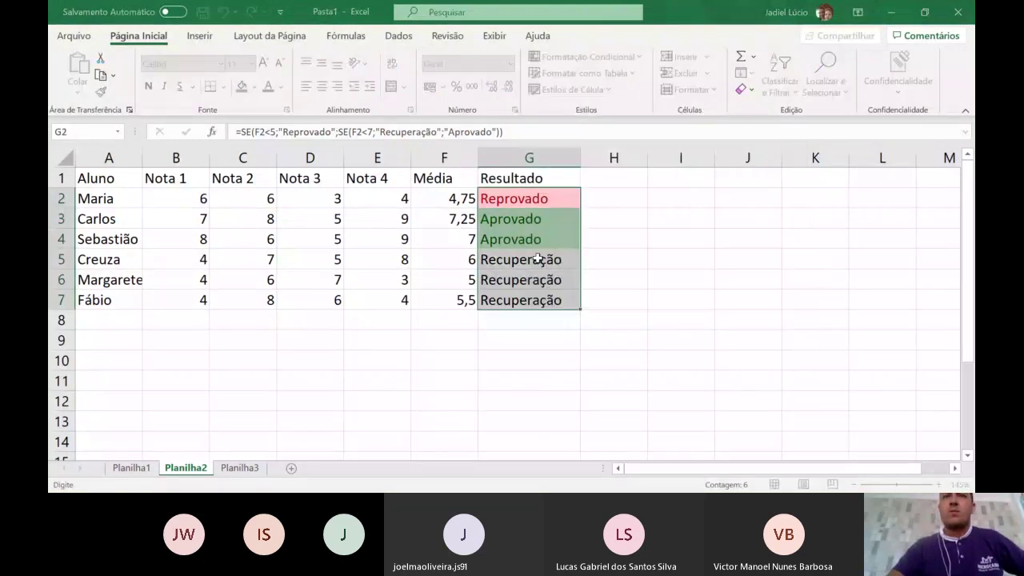
pyautogui.press('Return')
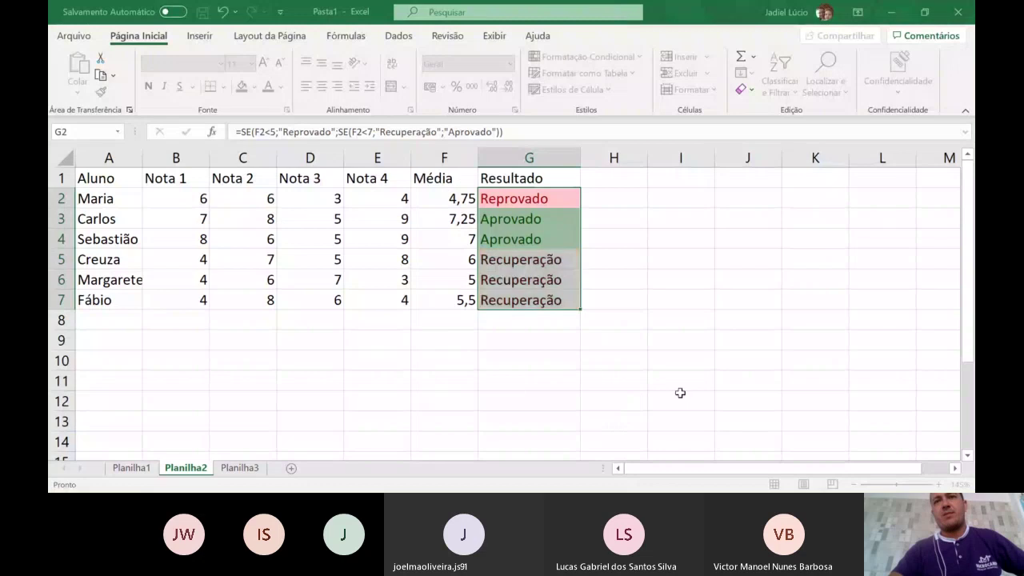
pyautogui.click(619, 256)
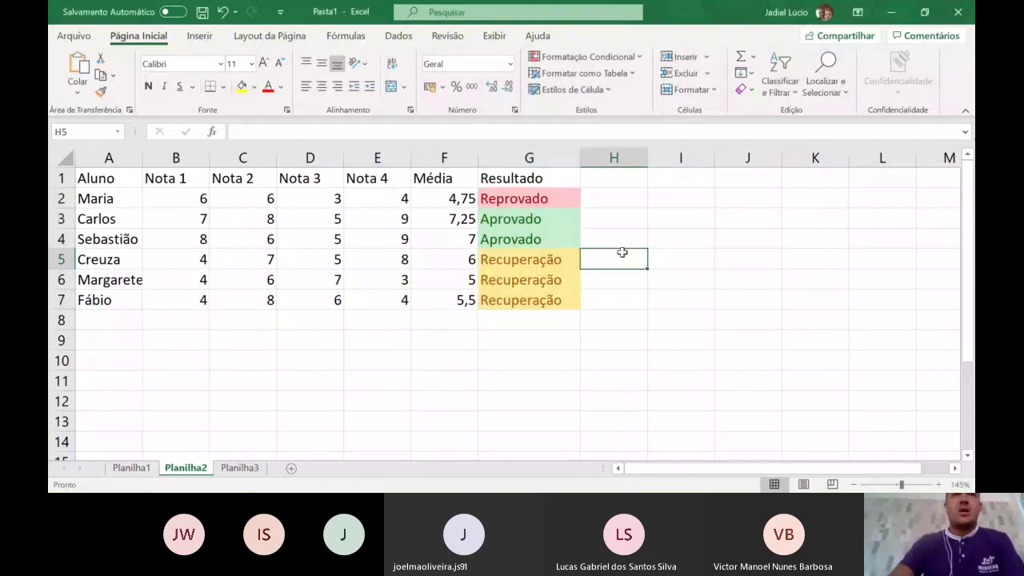
# Set Nota 3 in cell D6 to 3 to test the highlighting, and fit column A to its contents
pyautogui.click(309, 199)
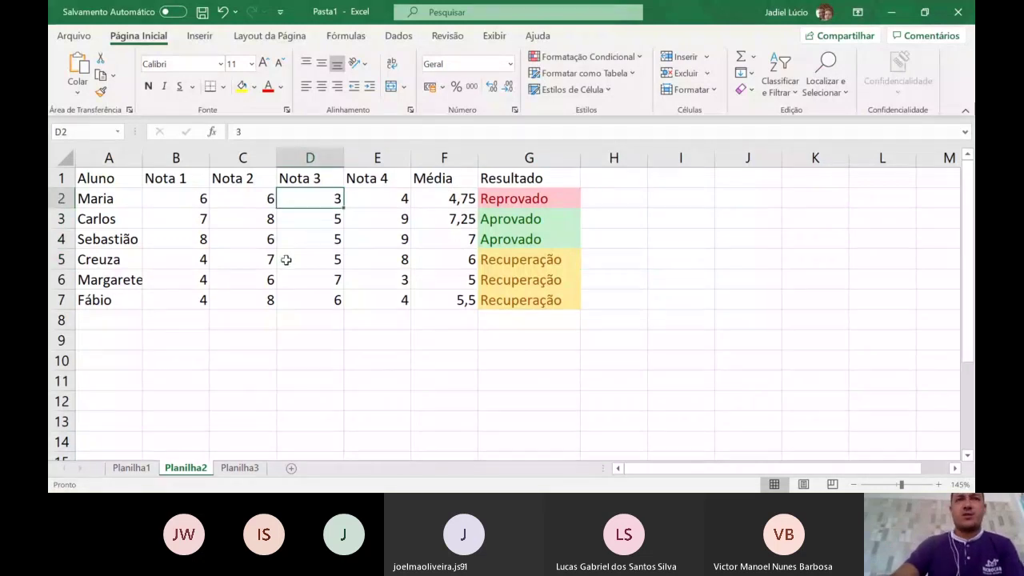
pyautogui.click(305, 280)
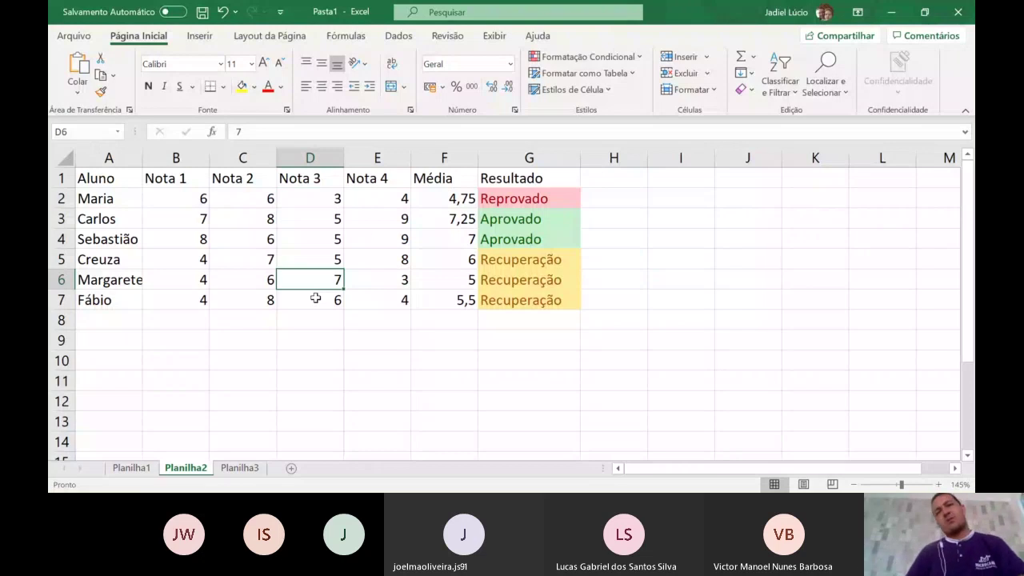
pyautogui.write('3')
pyautogui.press('Return')
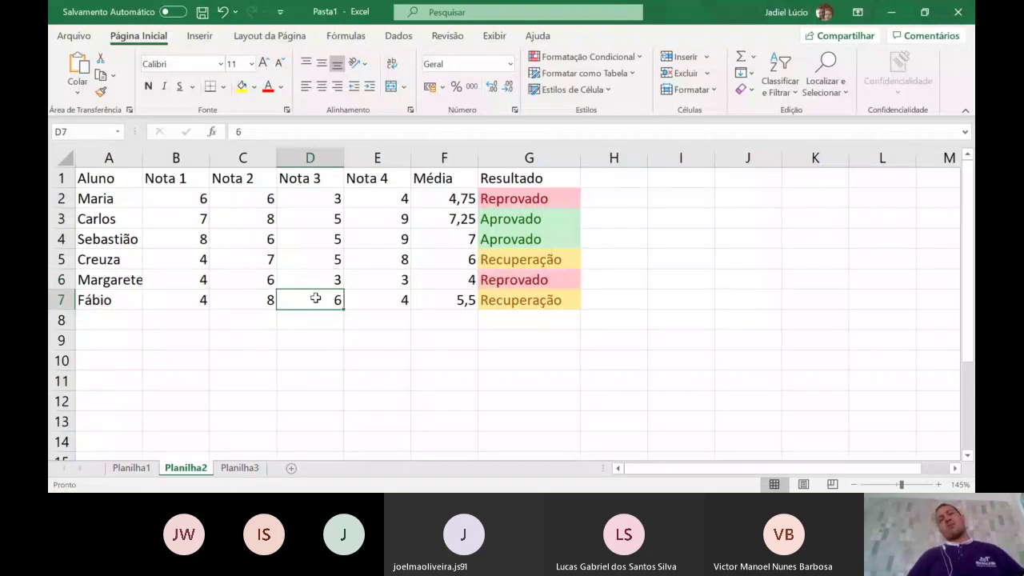
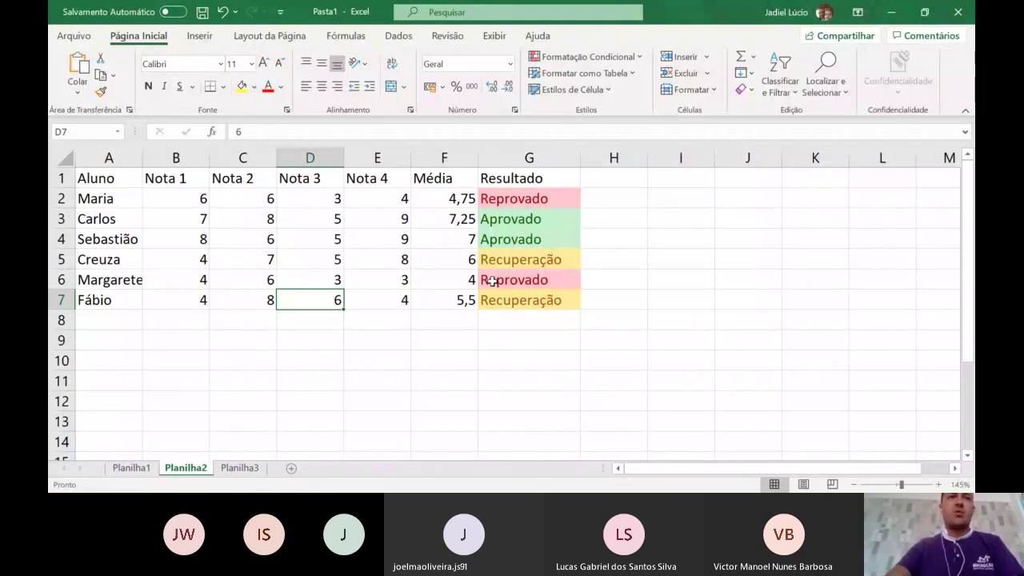
pyautogui.doubleClick(142, 158)
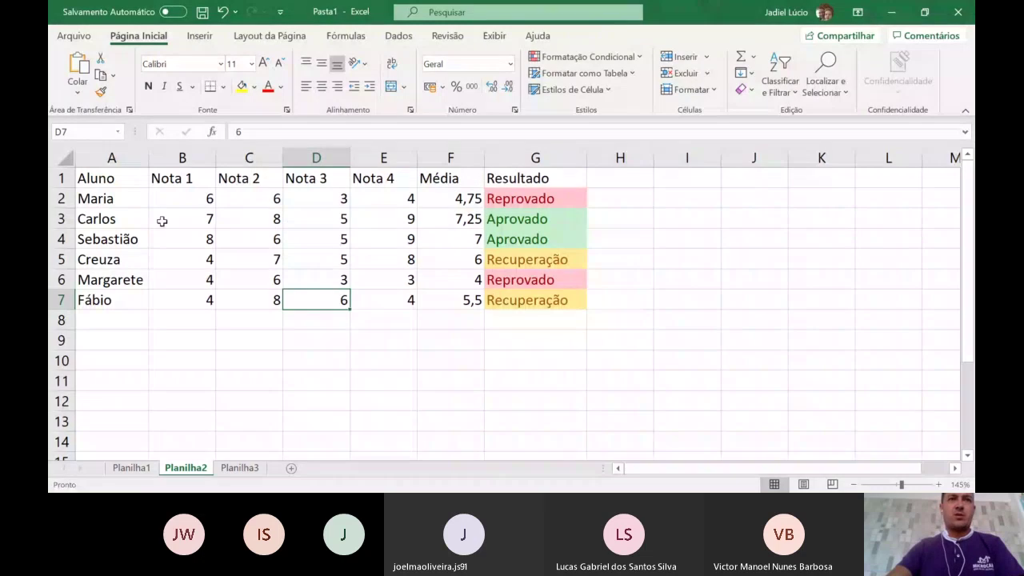